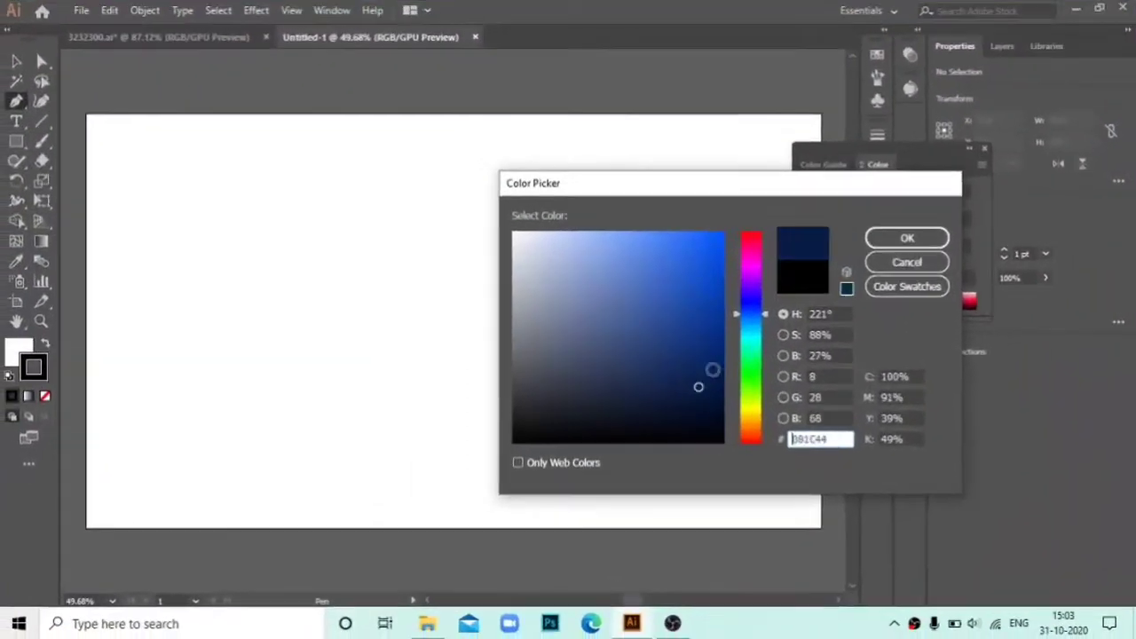
- Draw a navy #081C44 ground line across the lower artboard
click(908, 237)
click(252, 439)
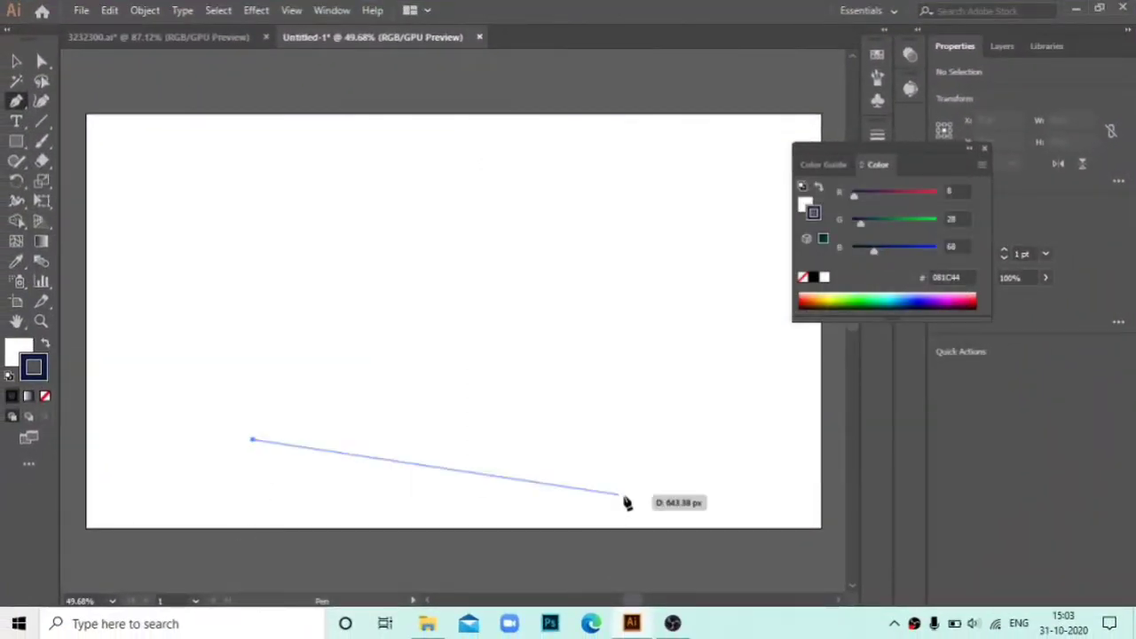
click(646, 439)
key(v)
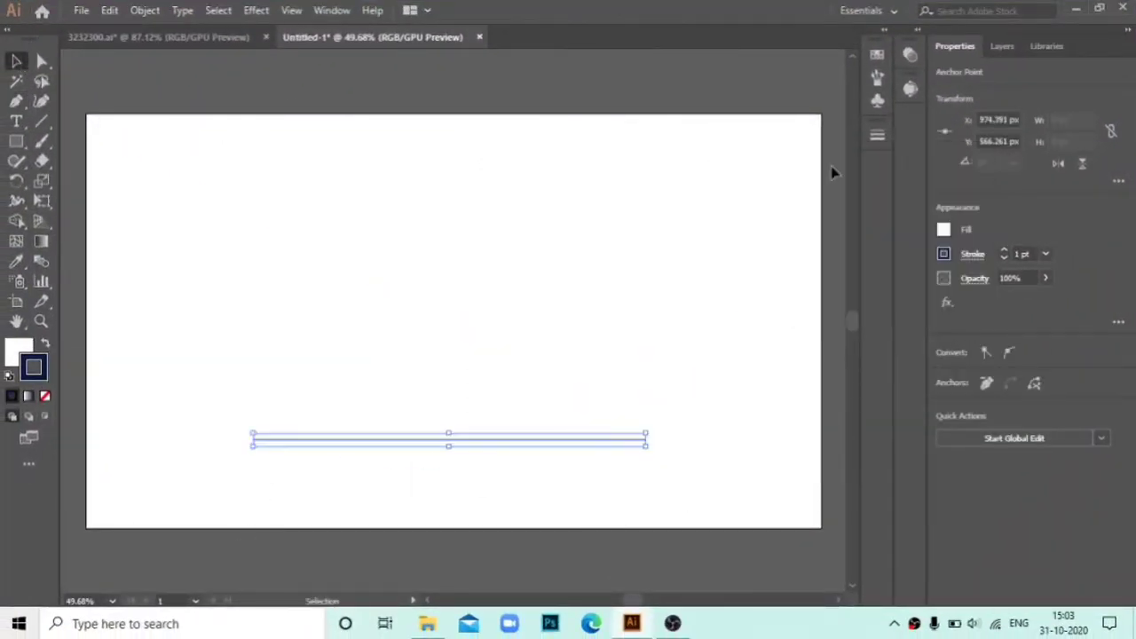
- Give the ground line a 6 pt stroke weight and a width profile
click(1004, 251)
click(877, 135)
click(803, 391)
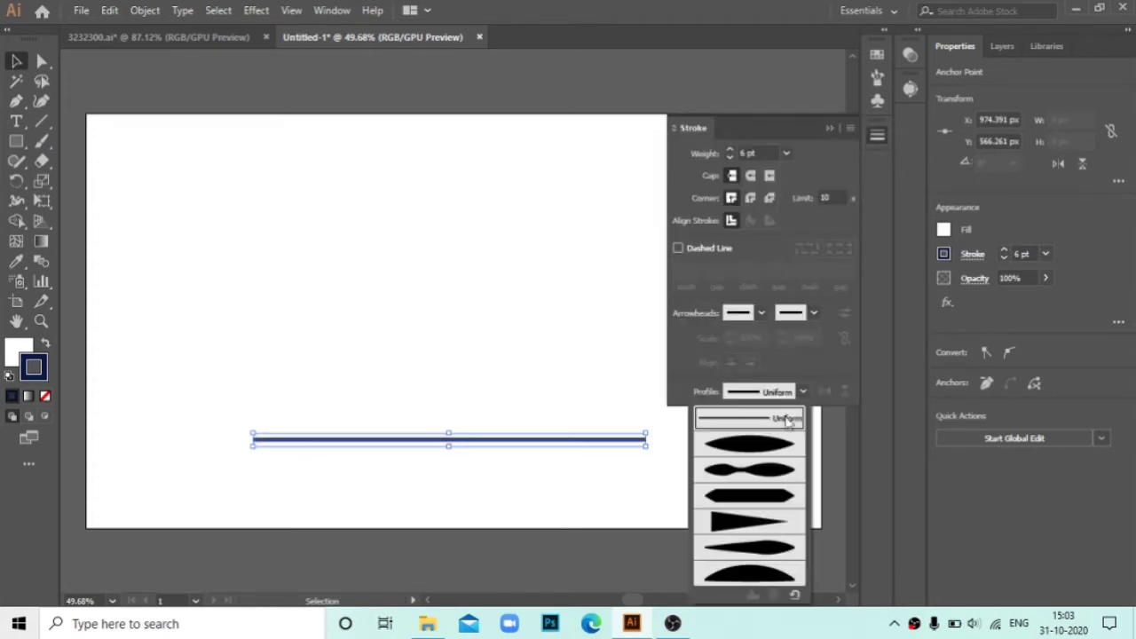
click(754, 436)
key(ctrl+shift+a)
- Apply the width profile that tapers the ground line to points at both ends
click(829, 129)
click(621, 436)
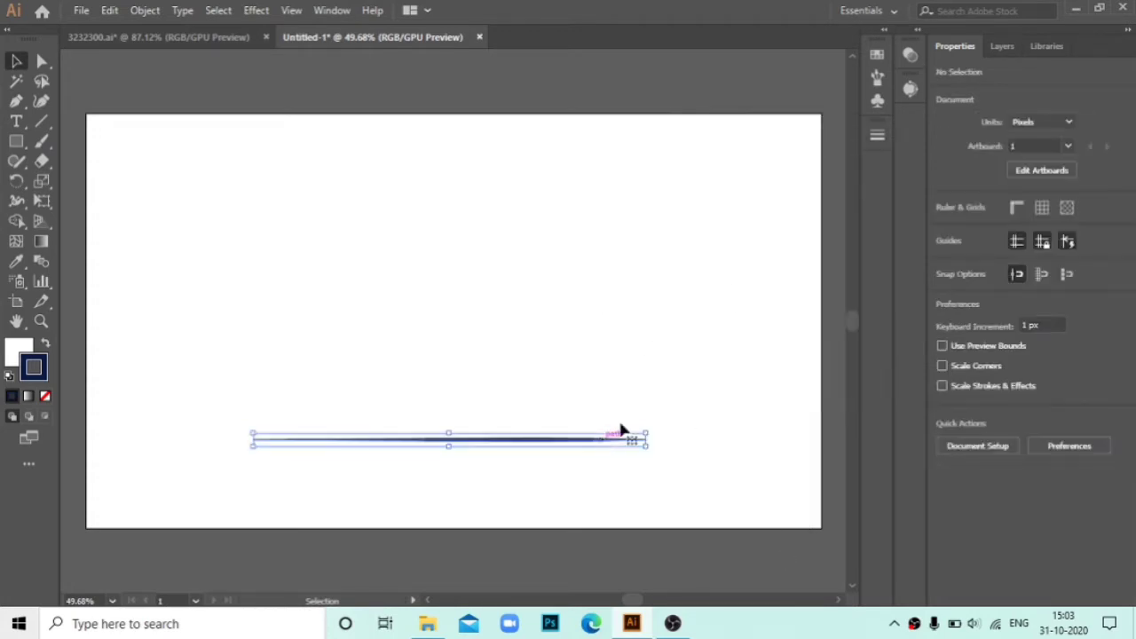
click(877, 135)
click(802, 391)
click(717, 545)
click(456, 306)
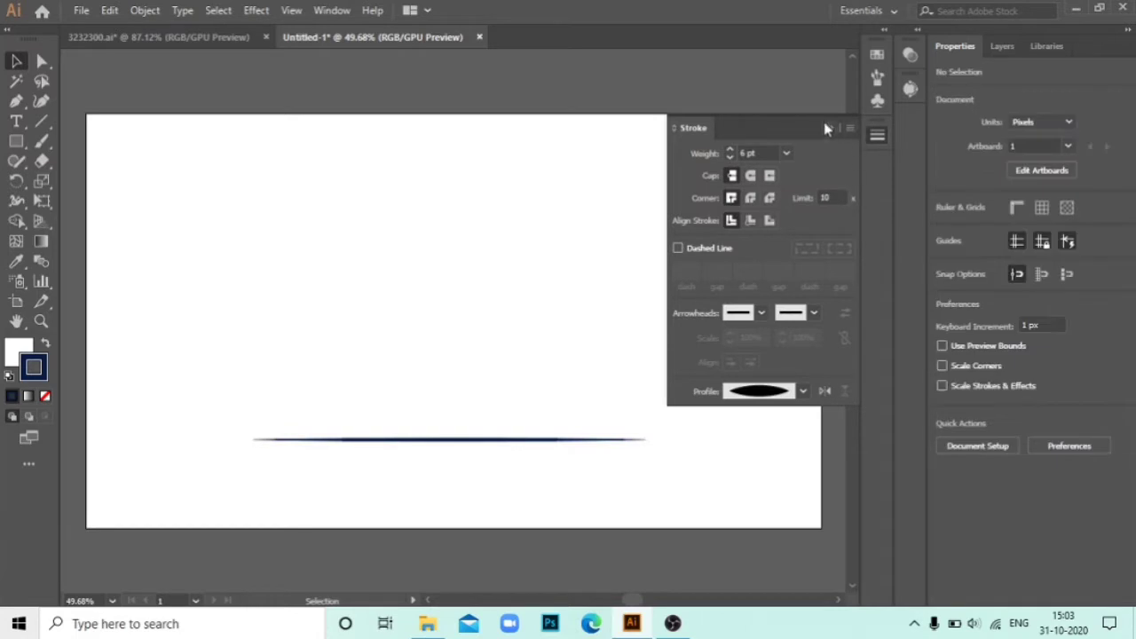
click(829, 127)
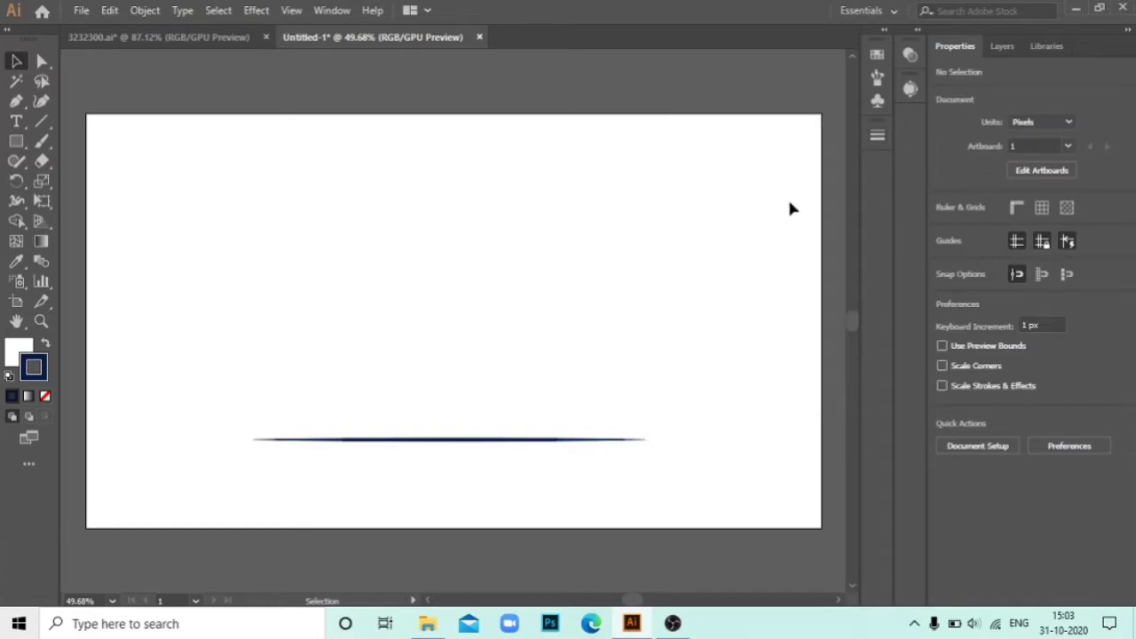
click(17, 144)
- Draw a base rectangle on the ground line with rounded top corners
drag(329, 396, 550, 438)
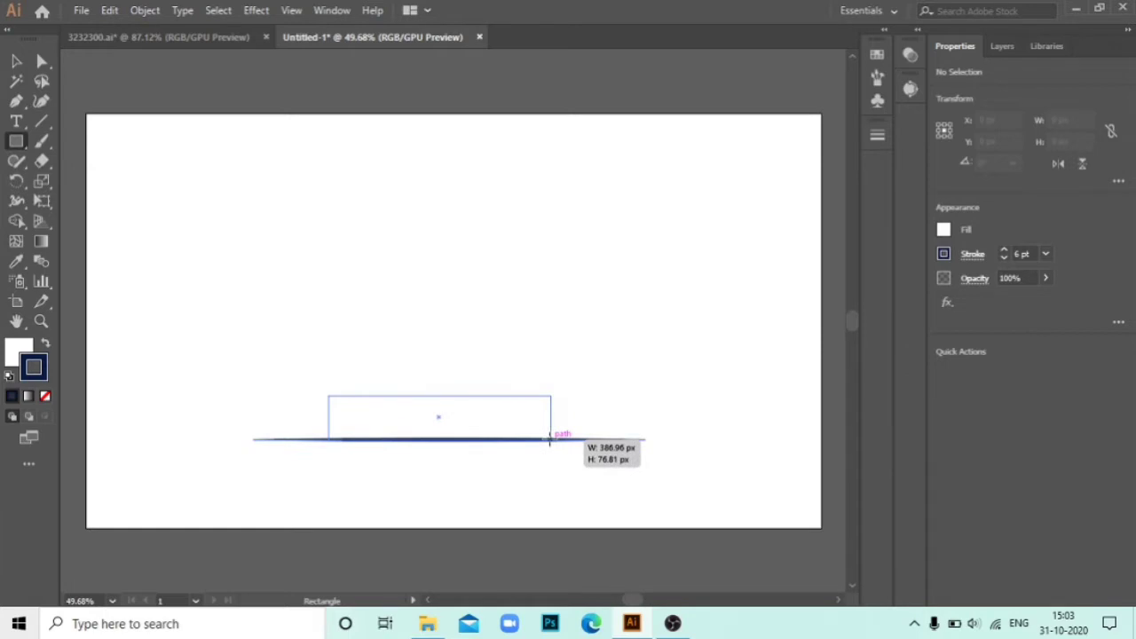
key(a)
drag(300, 385, 630, 431)
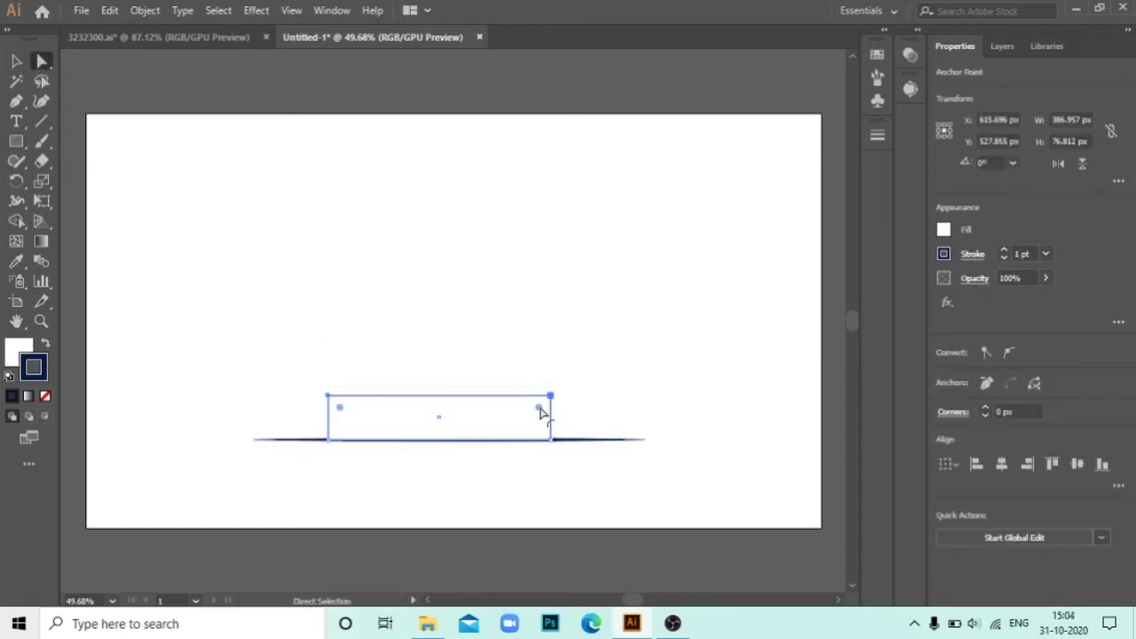
drag(540, 410, 533, 410)
click(696, 304)
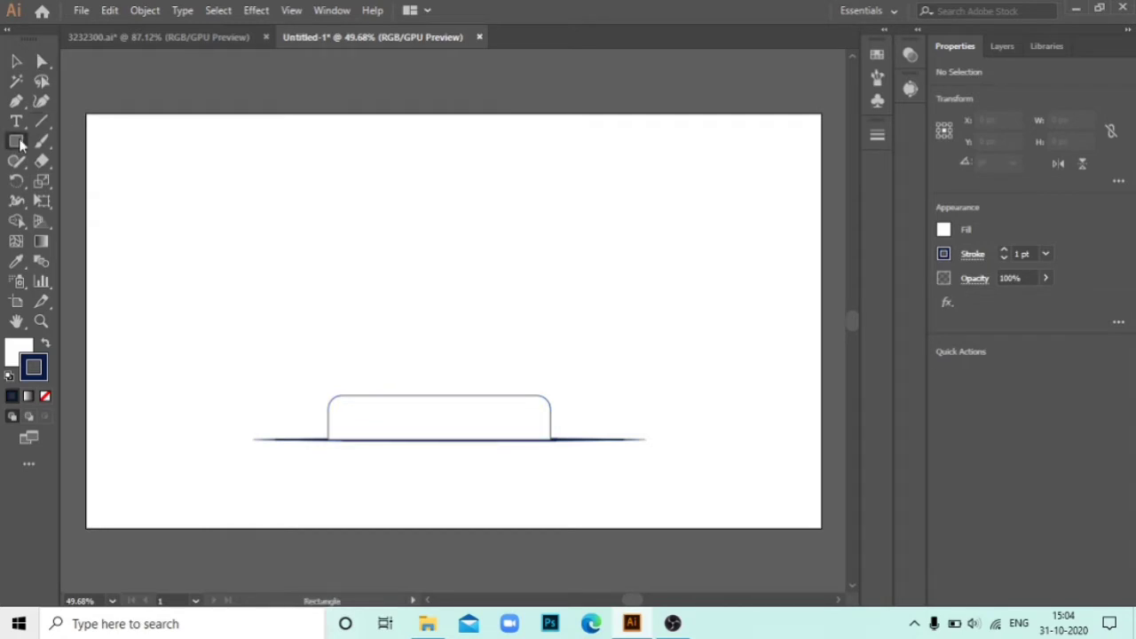
- Draw a tall body rectangle above the base, centred horizontally over it
drag(343, 265, 529, 394)
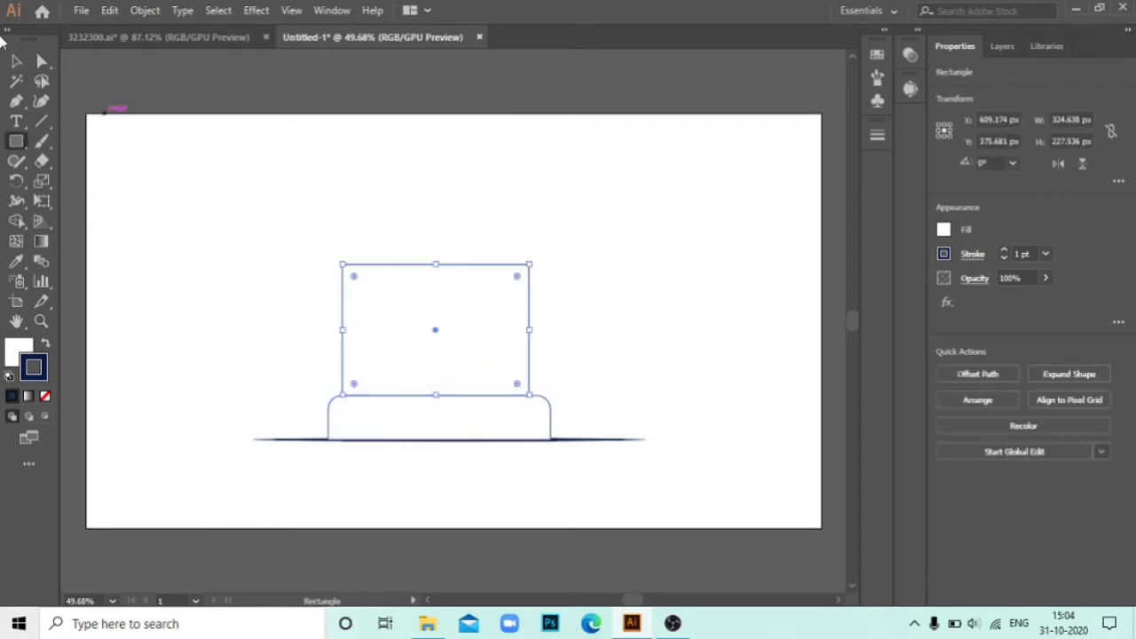
shift+click(439, 417)
click(1002, 371)
click(740, 325)
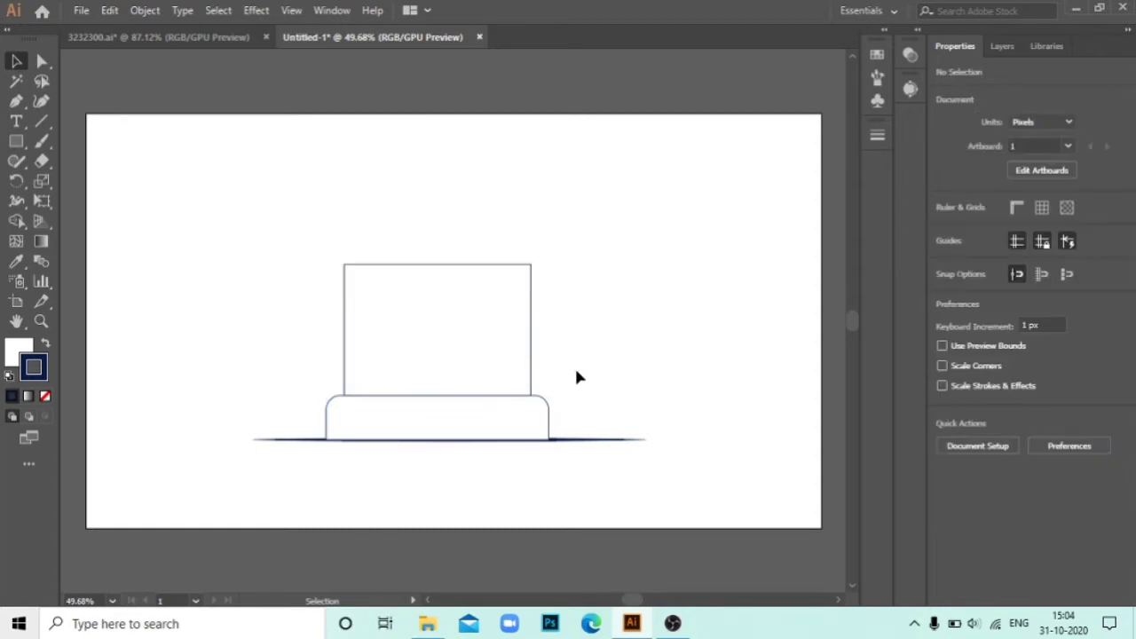
click(16, 142)
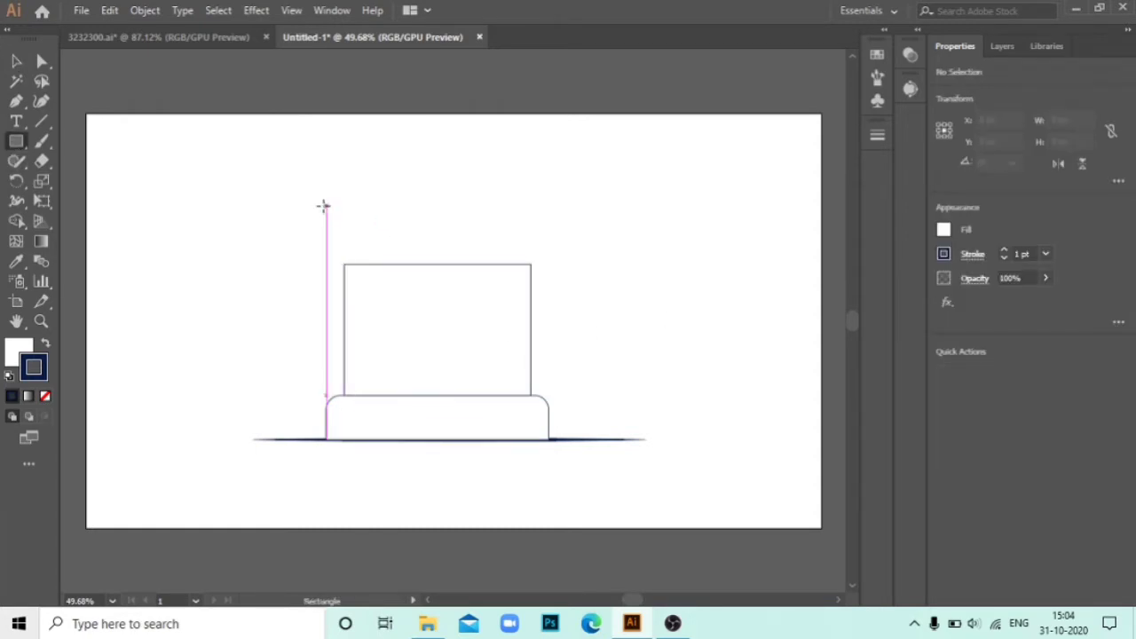
- Draw a wide top rectangle above the body and round all its corners
drag(324, 211, 550, 264)
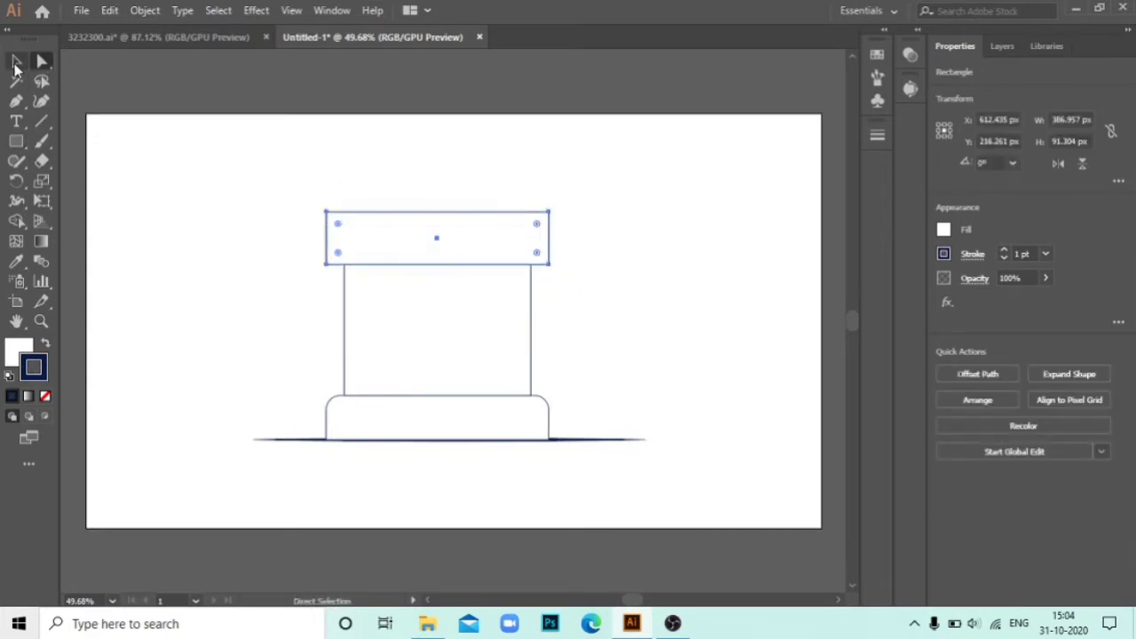
mouse_move(440, 210)
mouse_down()
mouse_move(437, 190)
mouse_move(436, 201)
mouse_up()
click(625, 222)
click(634, 256)
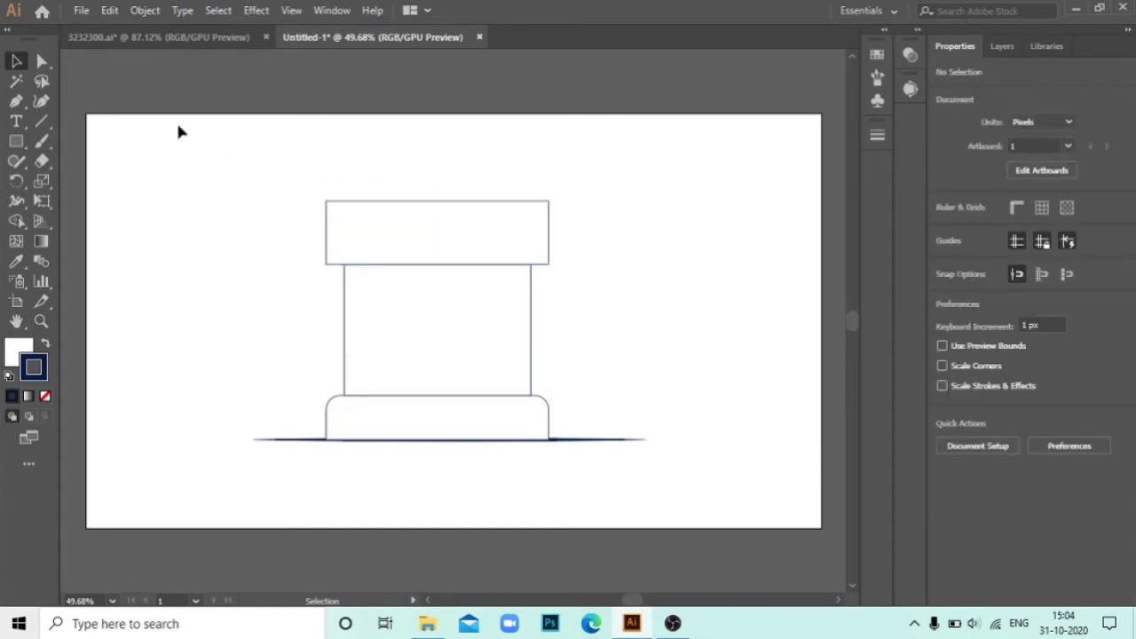
click(40, 80)
click(326, 202)
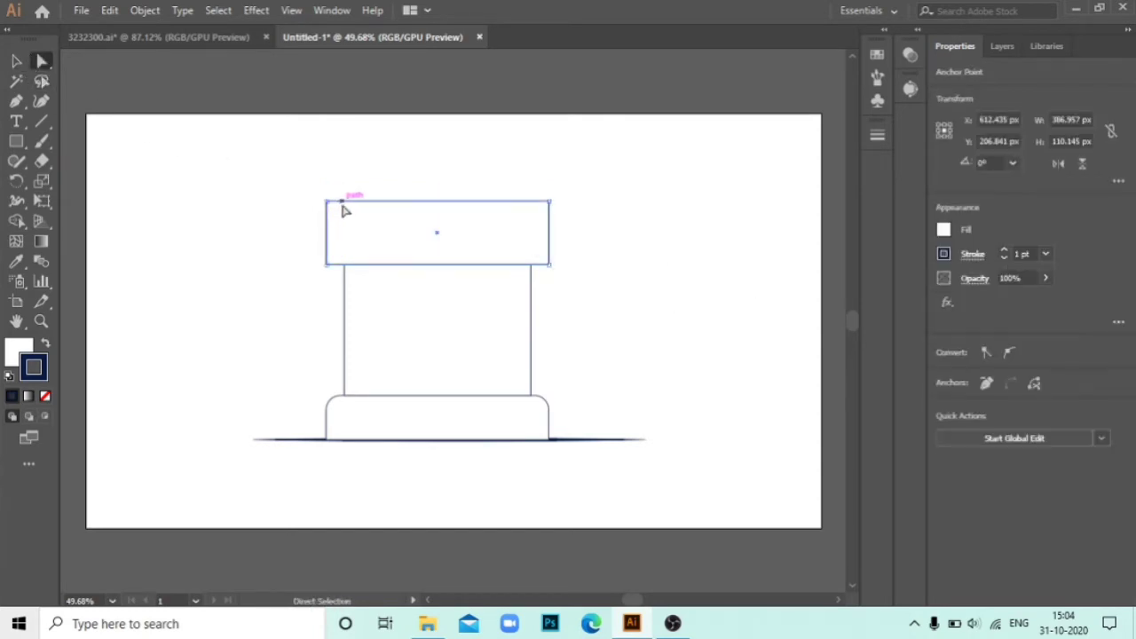
shift+click(327, 263)
click(548, 226)
drag(537, 213, 527, 220)
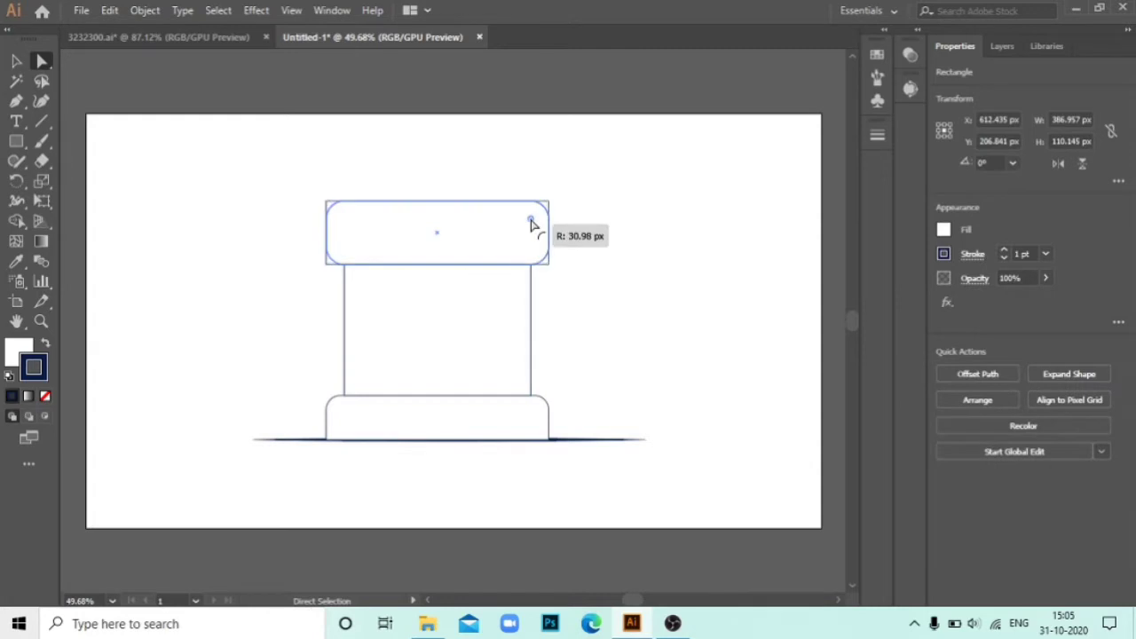
click(667, 240)
- Thicken the navy outlines of all three machine shapes
key(v)
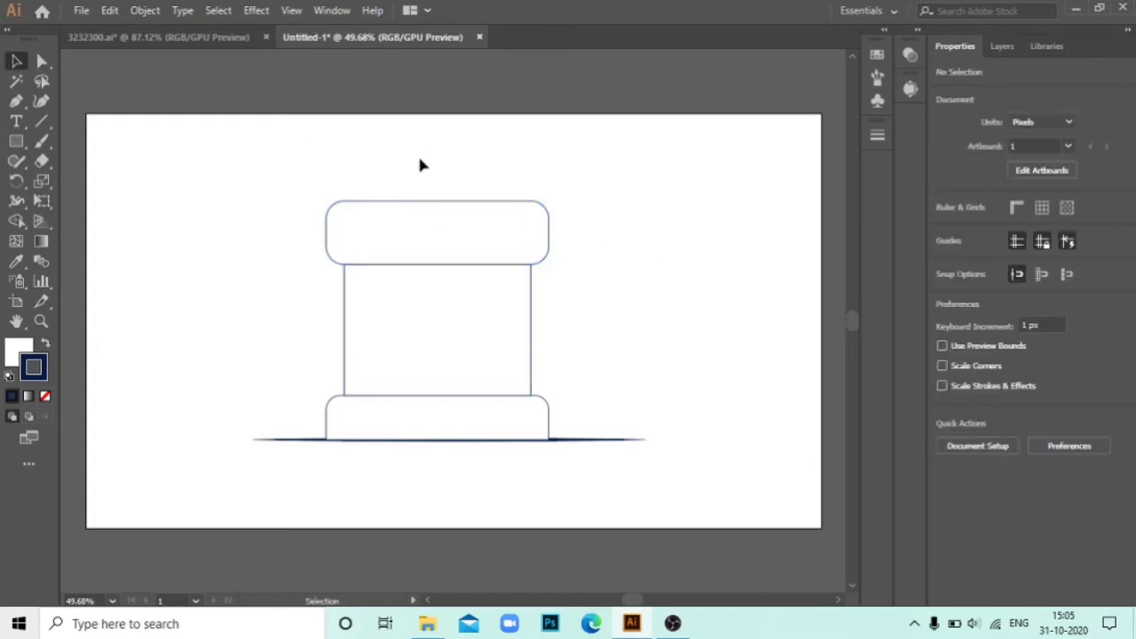
drag(418, 165, 482, 401)
click(1005, 252)
click(731, 238)
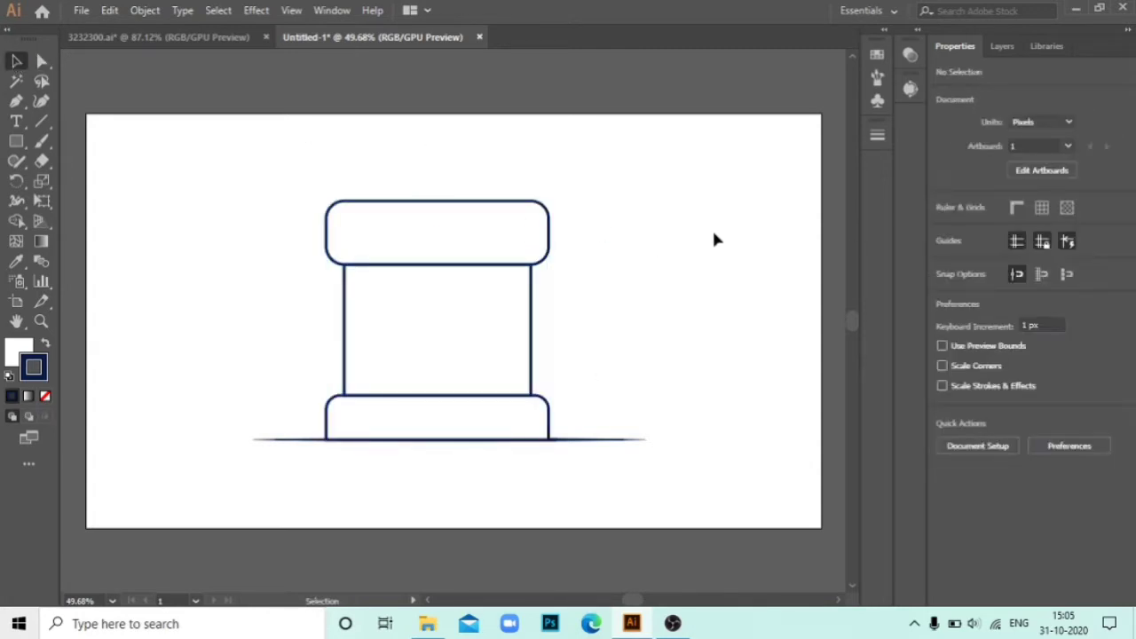
- Trim the cap with a pen cutting shape and Shape Builder to form a dividing line
click(16, 103)
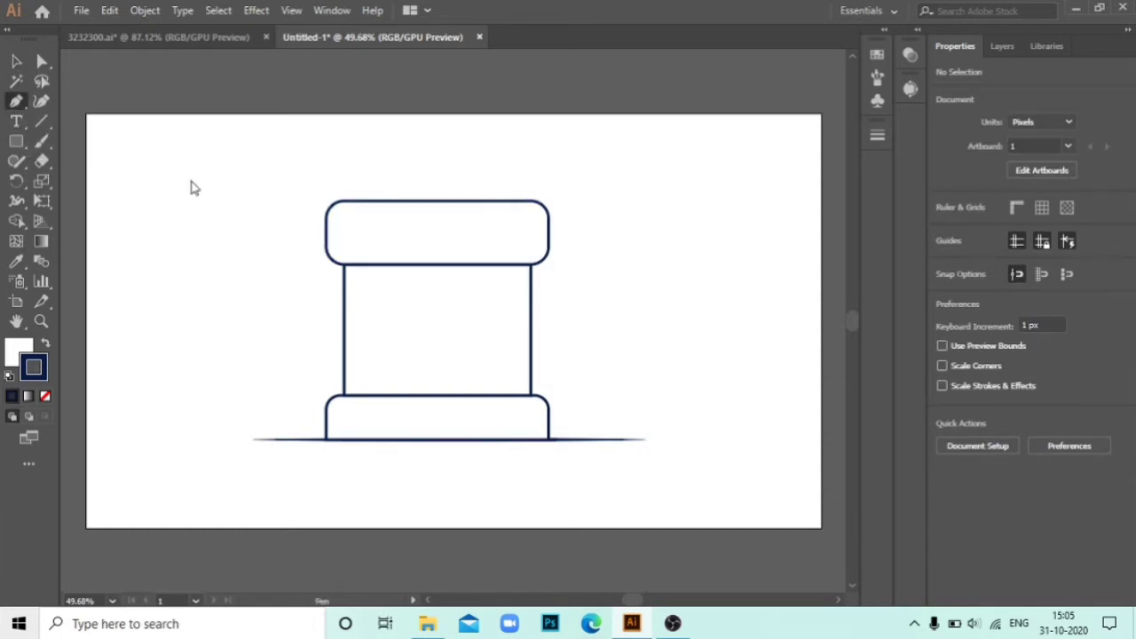
click(328, 241)
click(550, 239)
click(579, 226)
click(564, 174)
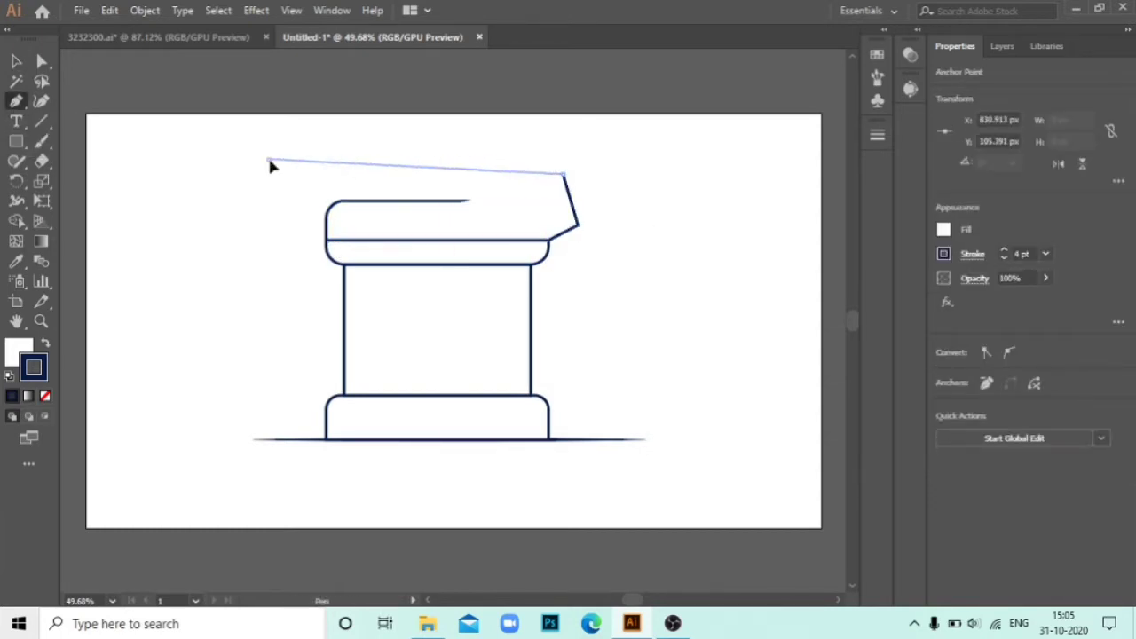
click(269, 161)
click(14, 62)
drag(178, 139, 416, 252)
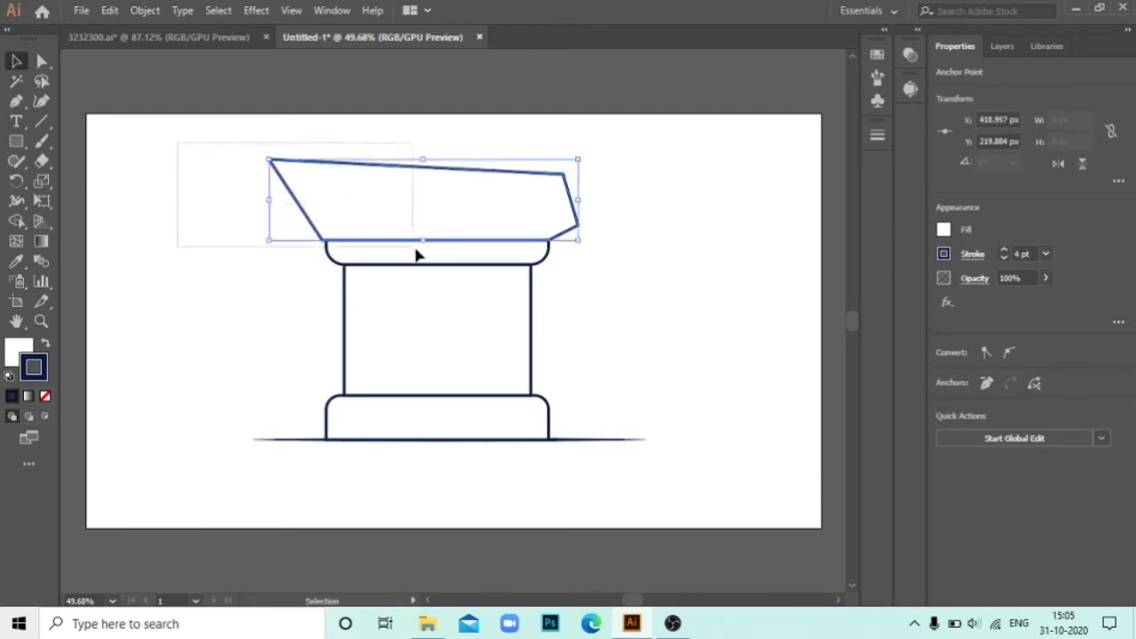
click(18, 223)
alt+click(347, 180)
click(14, 63)
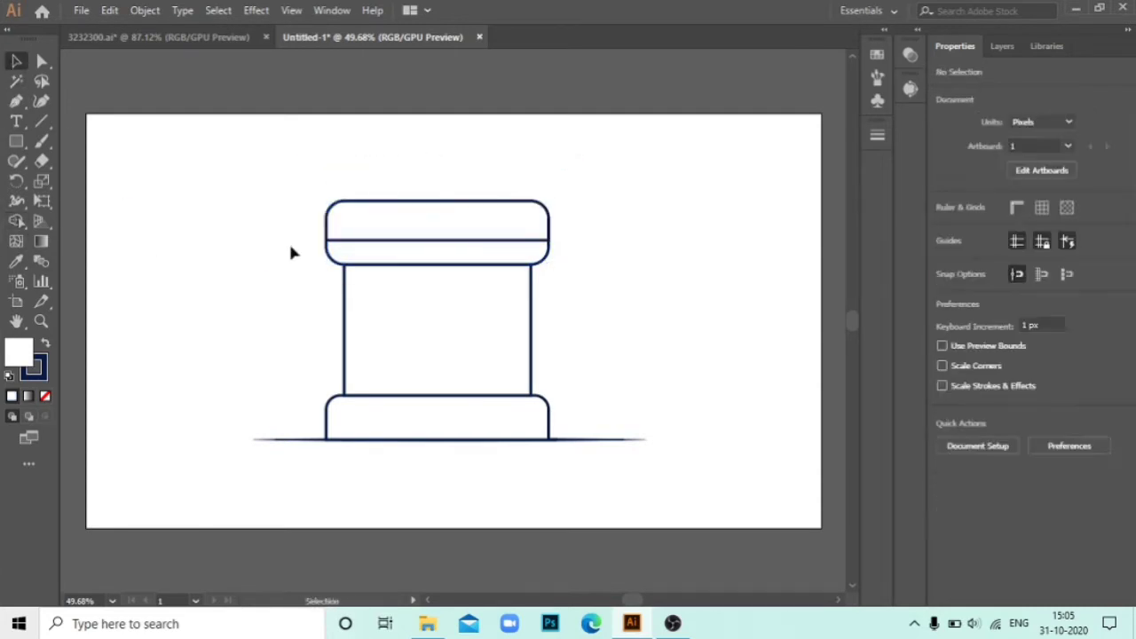
click(292, 251)
- Draw a small spout rectangle under the cap, then delete it as misplaced
click(16, 143)
mouse_move(419, 264)
mouse_down()
mouse_move(483, 282)
mouse_move(432, 273)
mouse_up()
key(a)
click(577, 293)
click(481, 284)
key(v)
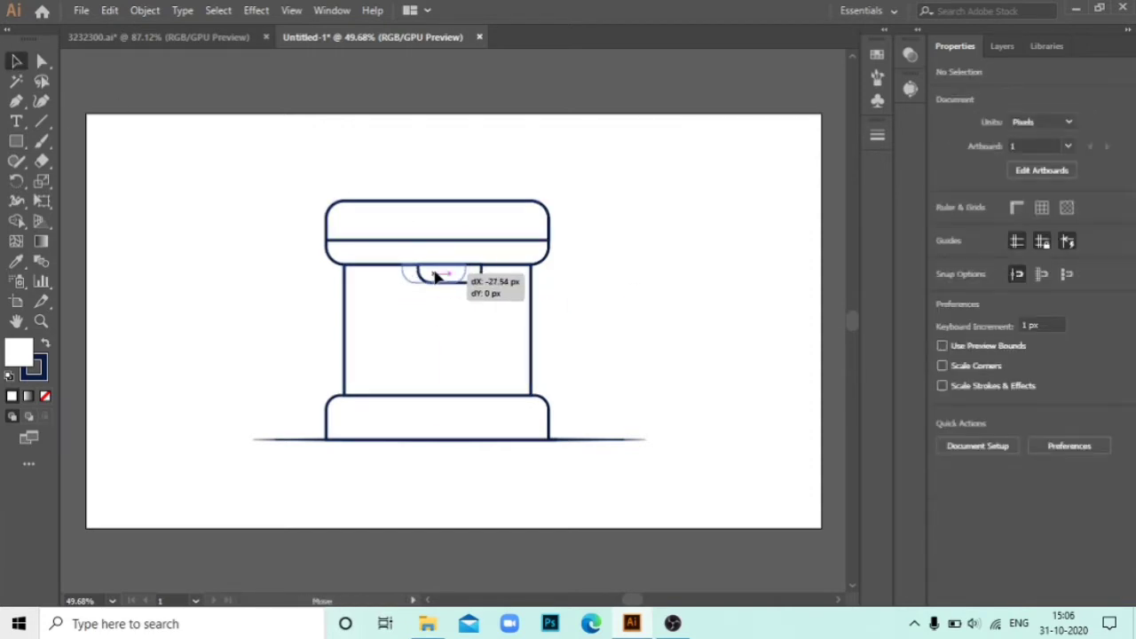
click(697, 373)
click(446, 274)
key(Delete)
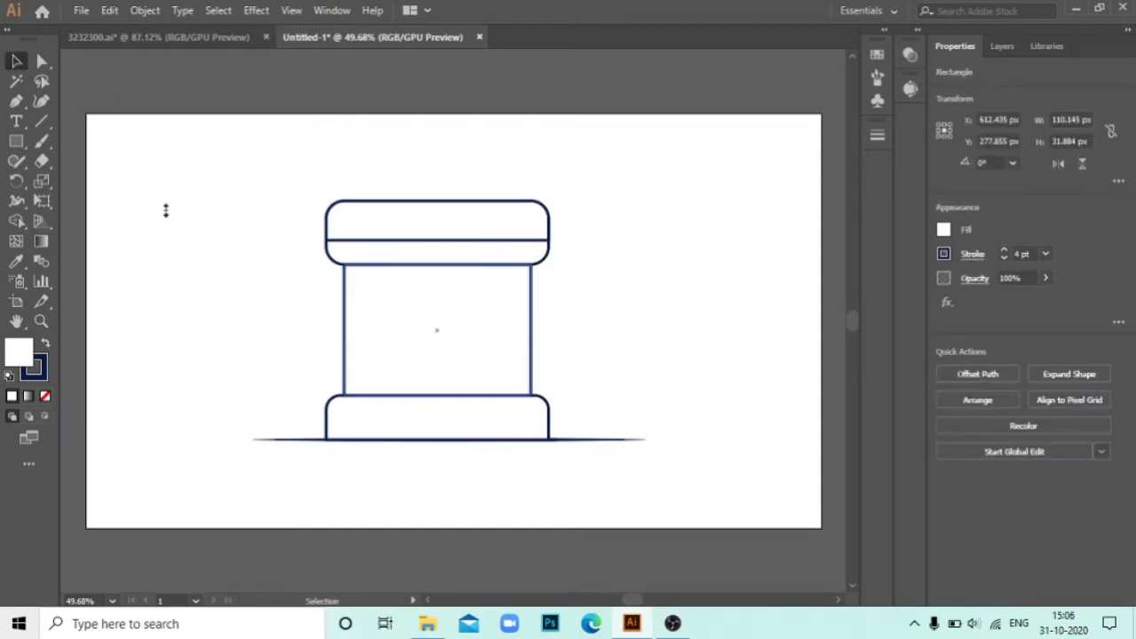
- Redraw the spout rectangle under the cap and narrow it from the right
key(m)
mouse_move(159, 232)
mouse_down()
mouse_move(219, 246)
mouse_move(204, 239)
mouse_move(196, 251)
mouse_move(200, 238)
mouse_move(436, 261)
mouse_move(438, 270)
mouse_up()
click(16, 60)
click(215, 251)
click(231, 184)
click(684, 264)
- Draw a small rectangle below the spout and round its corners
click(16, 140)
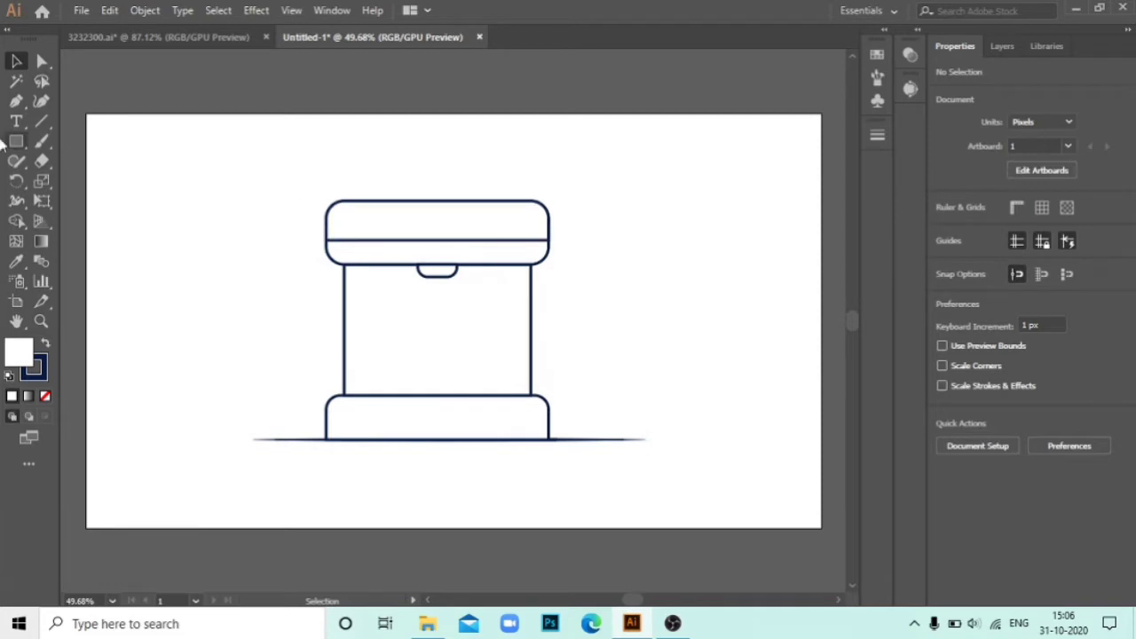
drag(425, 277, 444, 287)
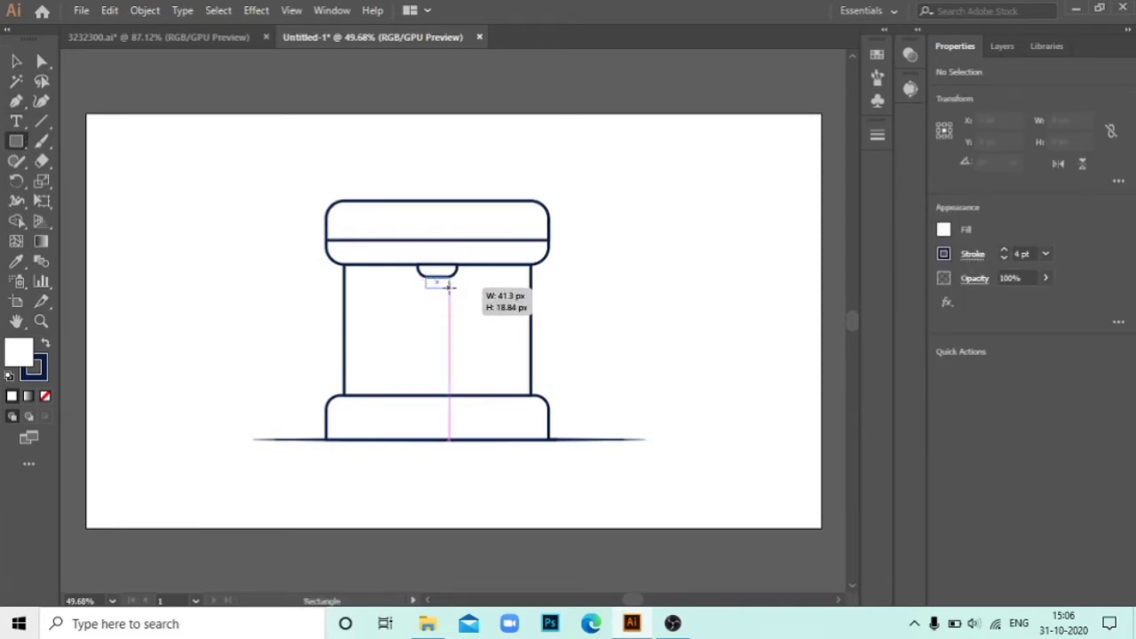
drag(414, 337, 479, 337)
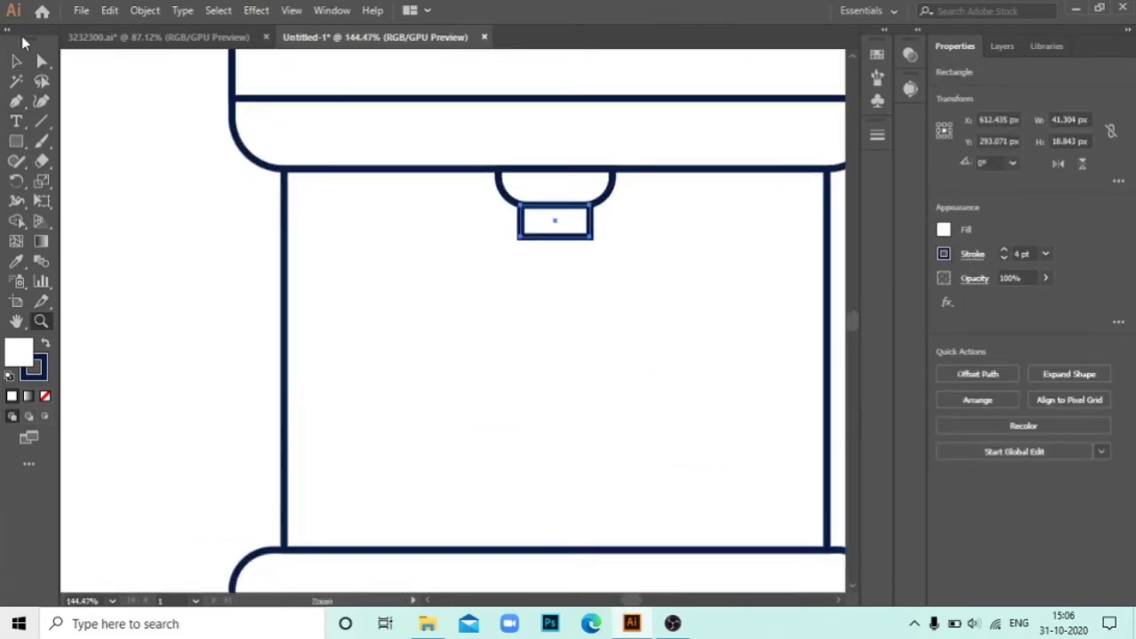
click(520, 238)
click(583, 233)
drag(582, 228, 586, 224)
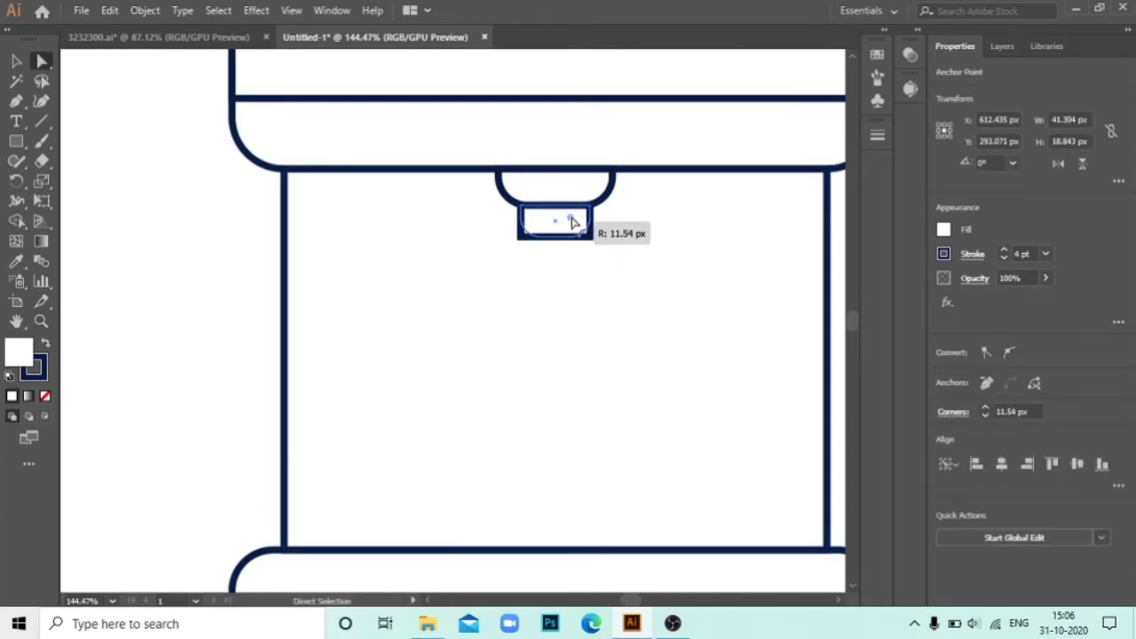
click(237, 231)
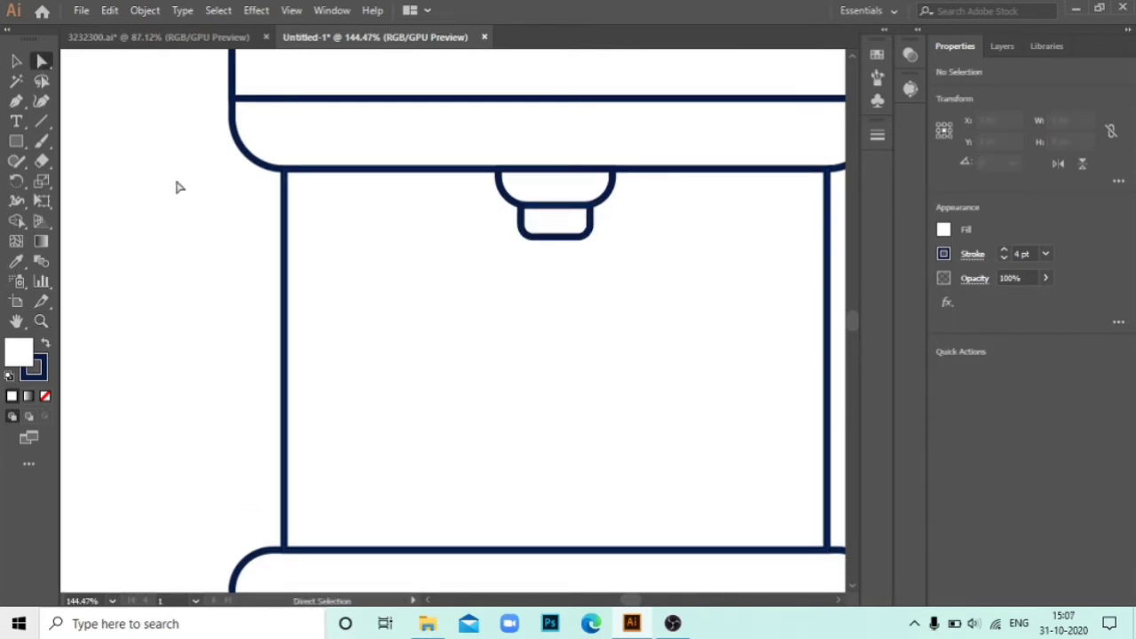
- Draw a tall narrow rectangle below the spout and round its bottom corners
drag(532, 237, 578, 314)
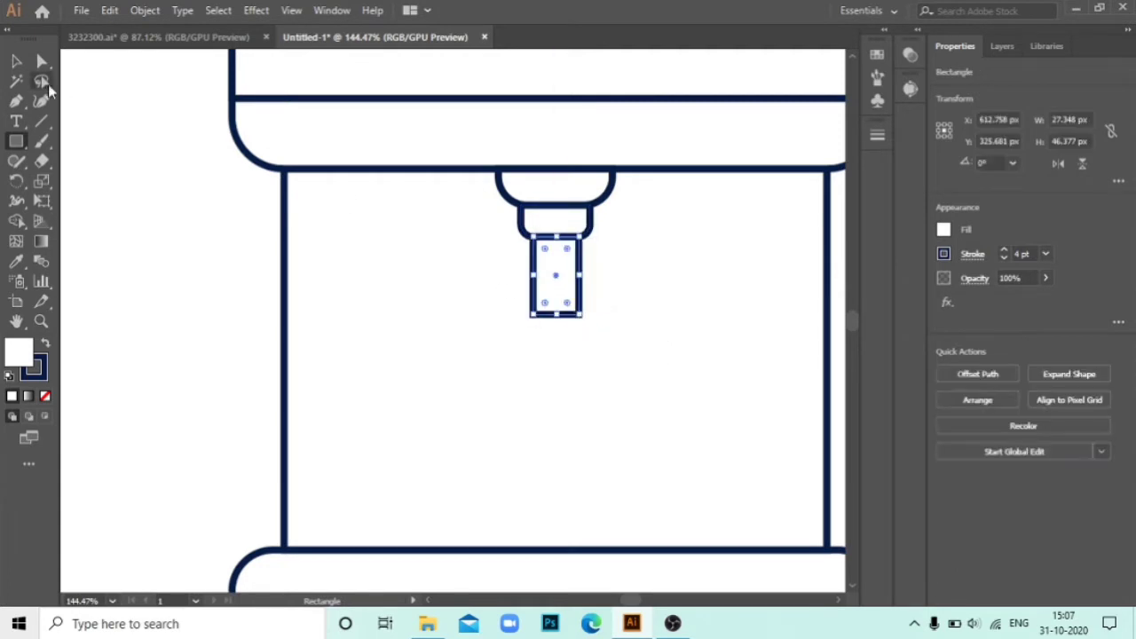
click(609, 330)
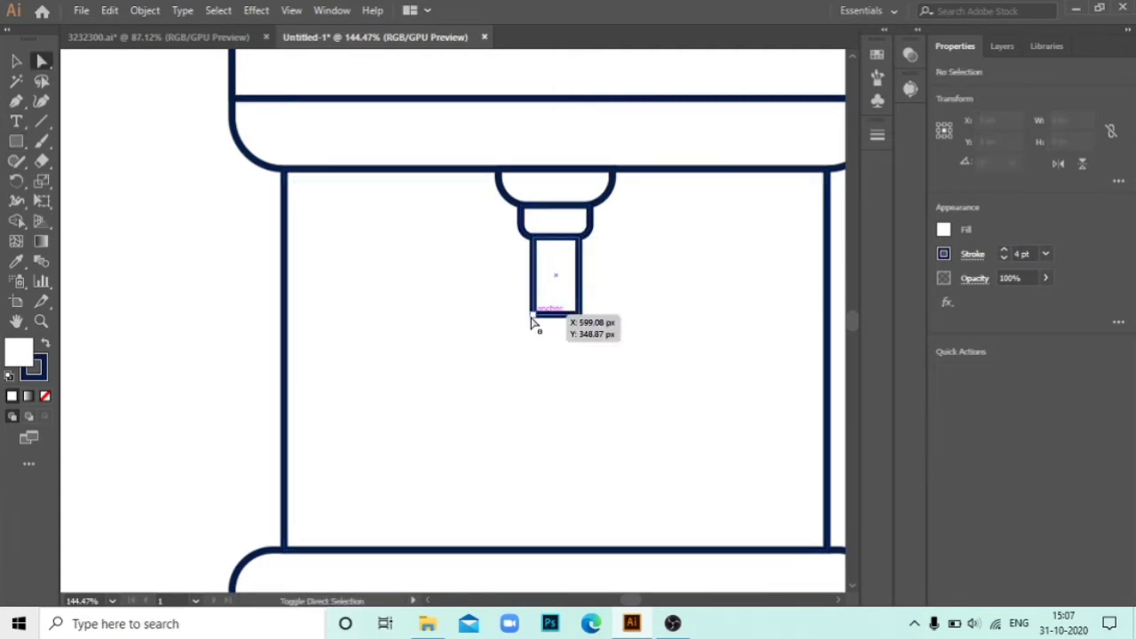
click(532, 313)
drag(566, 303, 601, 299)
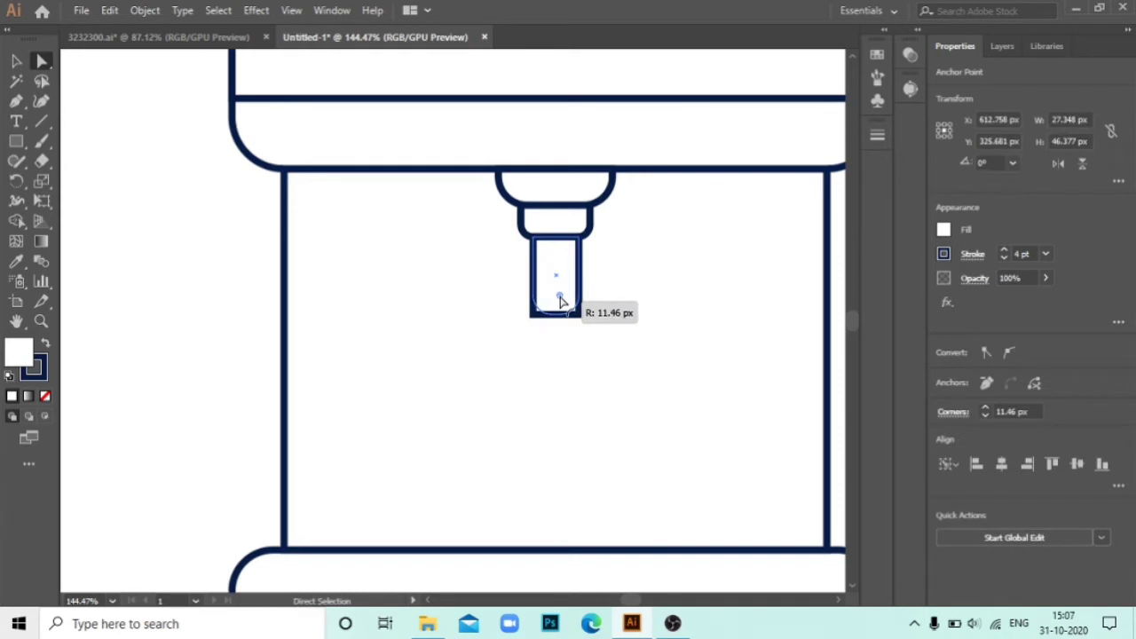
click(167, 183)
- Shorten the rounded spout and nudge it right to centre it under the cap
key(z)
drag(684, 399, 657, 381)
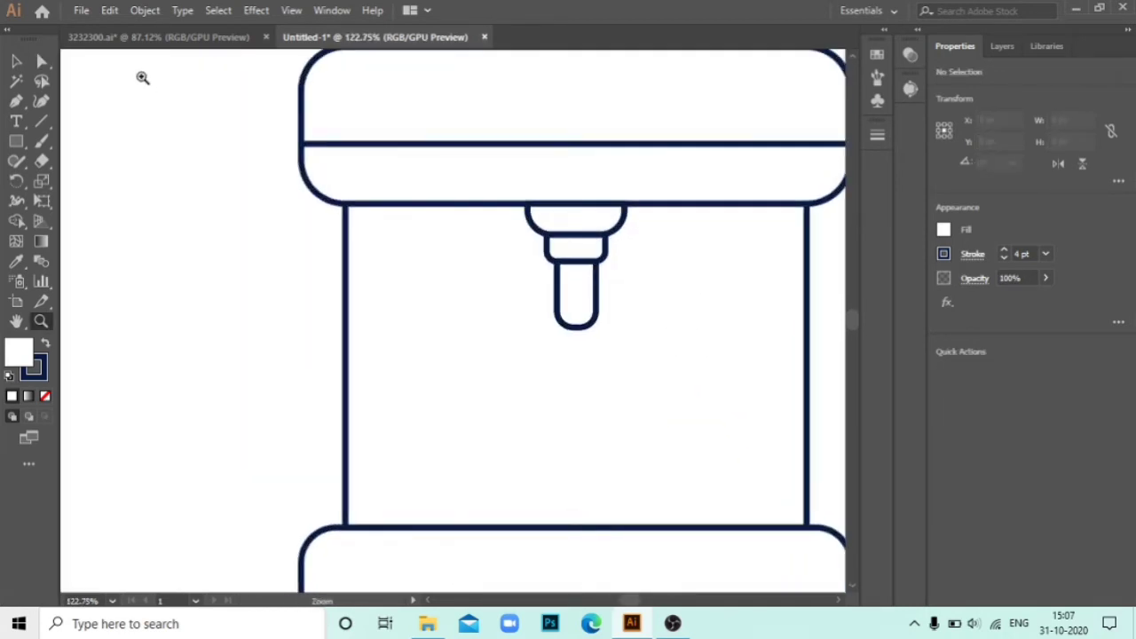
key(v)
click(599, 296)
drag(601, 294, 571, 298)
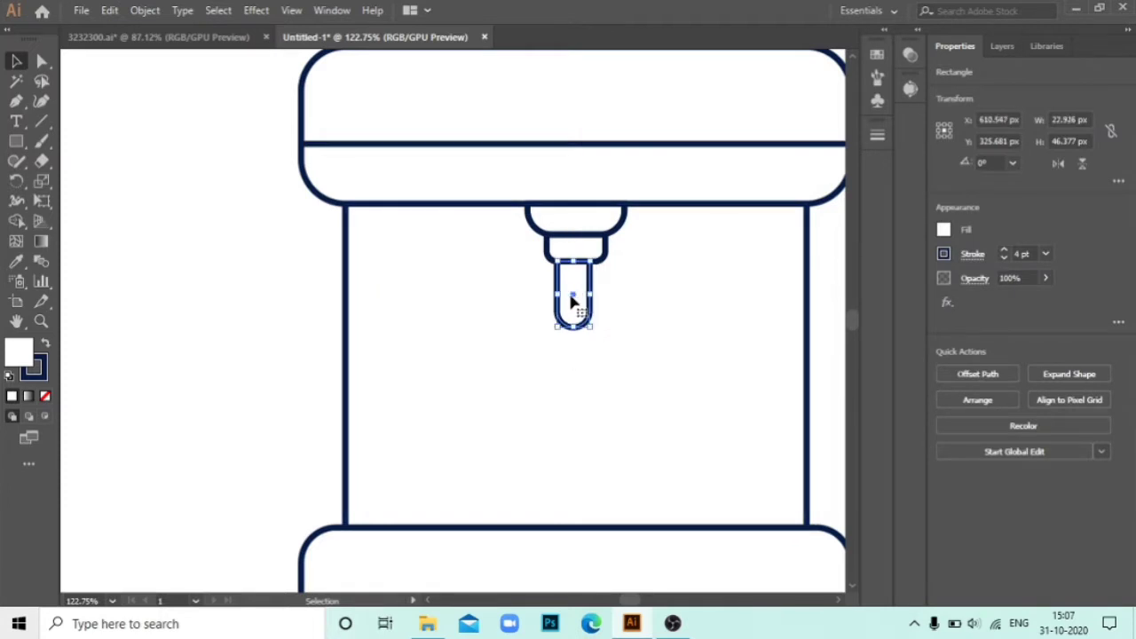
mouse_move(573, 302)
mouse_down()
mouse_move(597, 320)
mouse_move(595, 309)
mouse_up()
- Check the shortened spout and zoom out to centre the whole machine in view
click(626, 384)
click(578, 299)
click(288, 254)
click(593, 309)
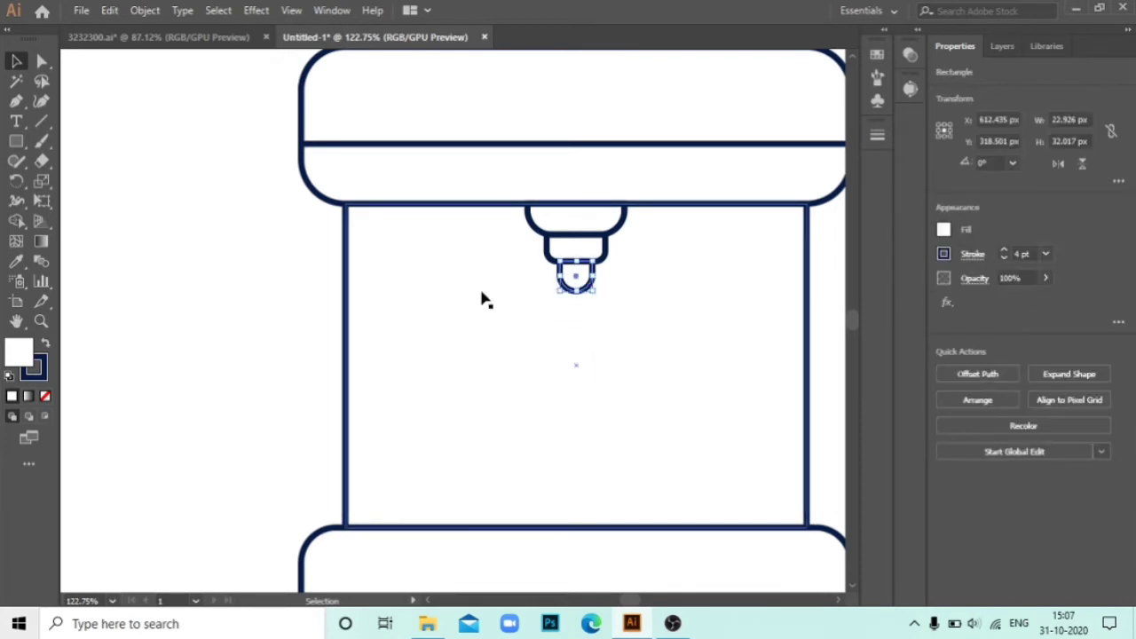
click(695, 428)
key(z)
scroll(616, 472, down, 2)
scroll(517, 319, down, 3)
mouse_move(518, 319)
mouse_down()
mouse_move(370, 248)
mouse_move(453, 298)
mouse_up()
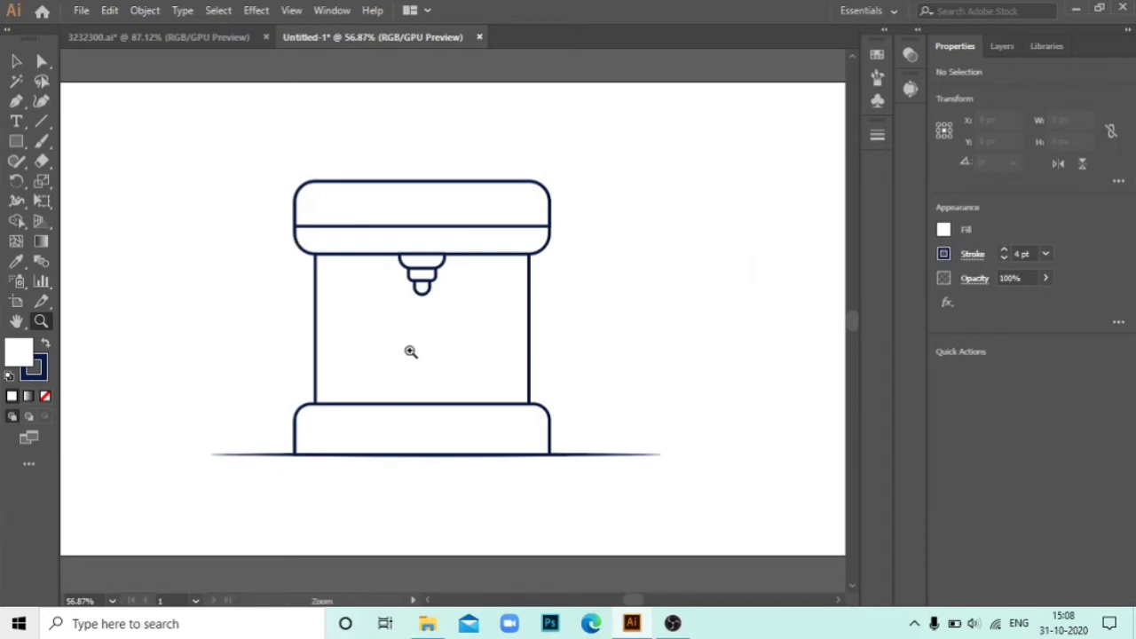
- Add small button circles to the cap's top band, two left and one right
right_click(16, 140)
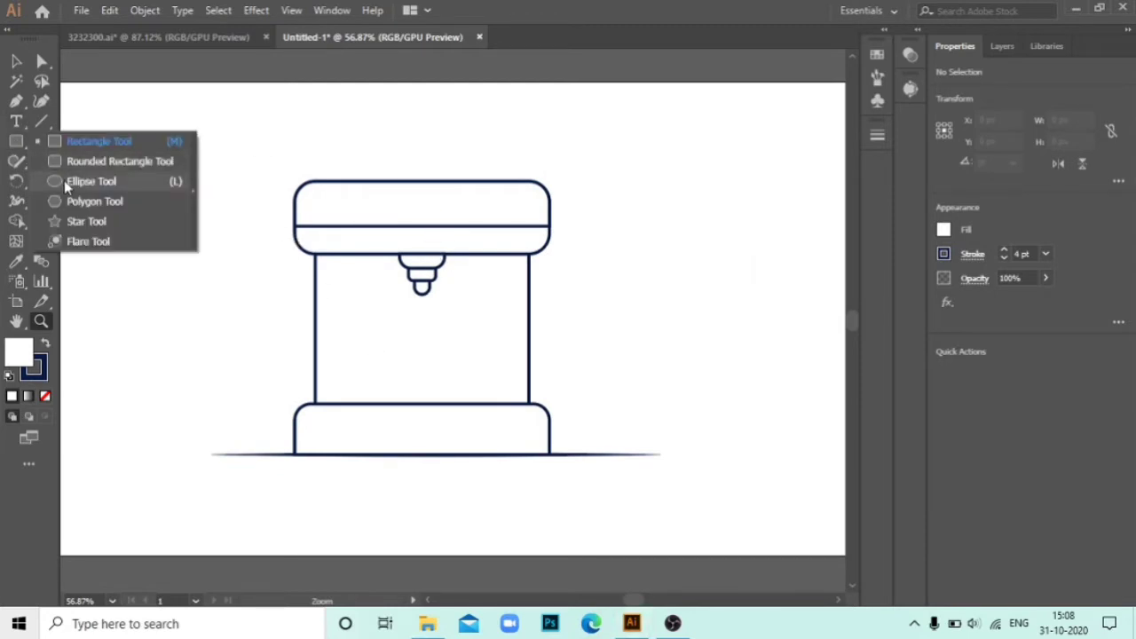
click(64, 180)
mouse_move(133, 211)
mouse_down()
mouse_move(156, 235)
mouse_move(204, 236)
mouse_move(203, 246)
mouse_move(320, 216)
mouse_move(530, 215)
mouse_up()
key(v)
click(196, 237)
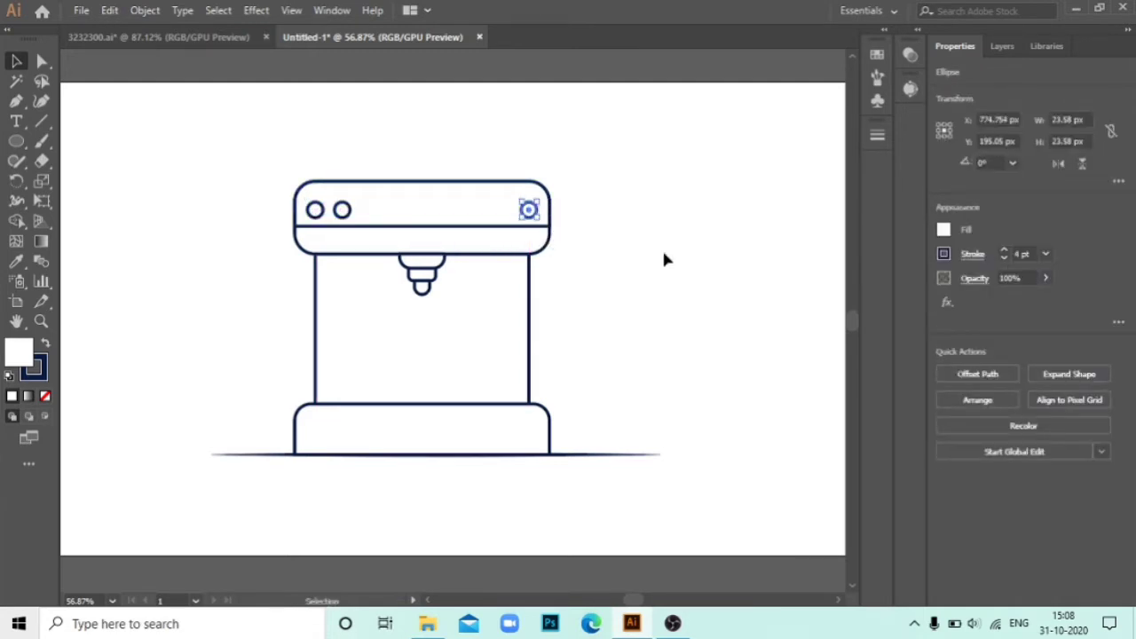
click(667, 259)
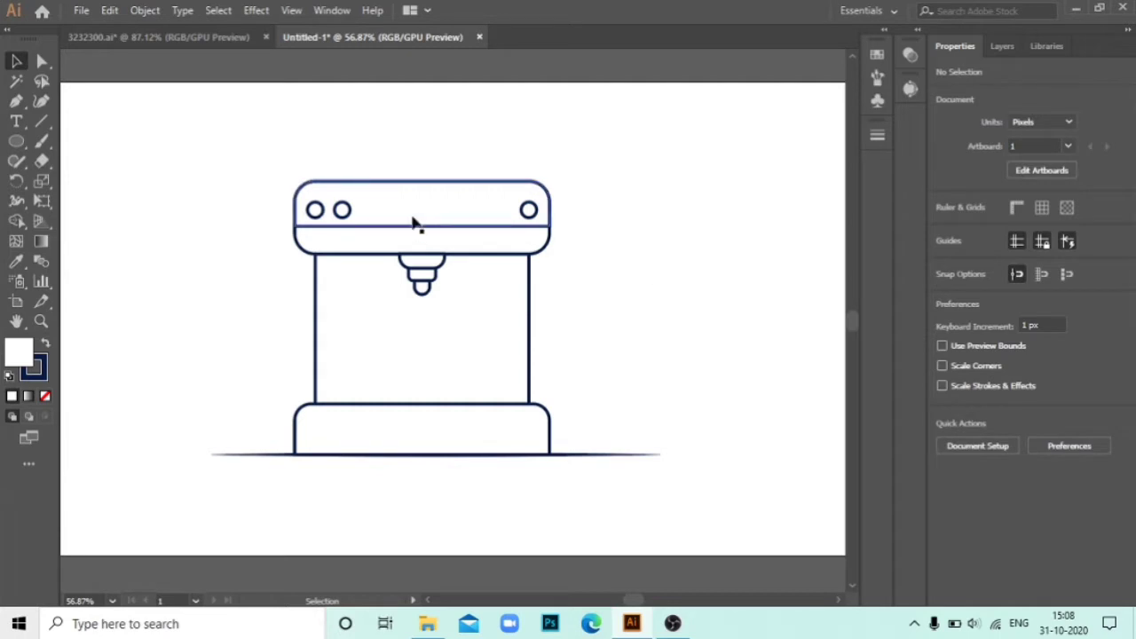
- Draw a test square, move it onto the top panel, then delete it
click(16, 141)
click(79, 142)
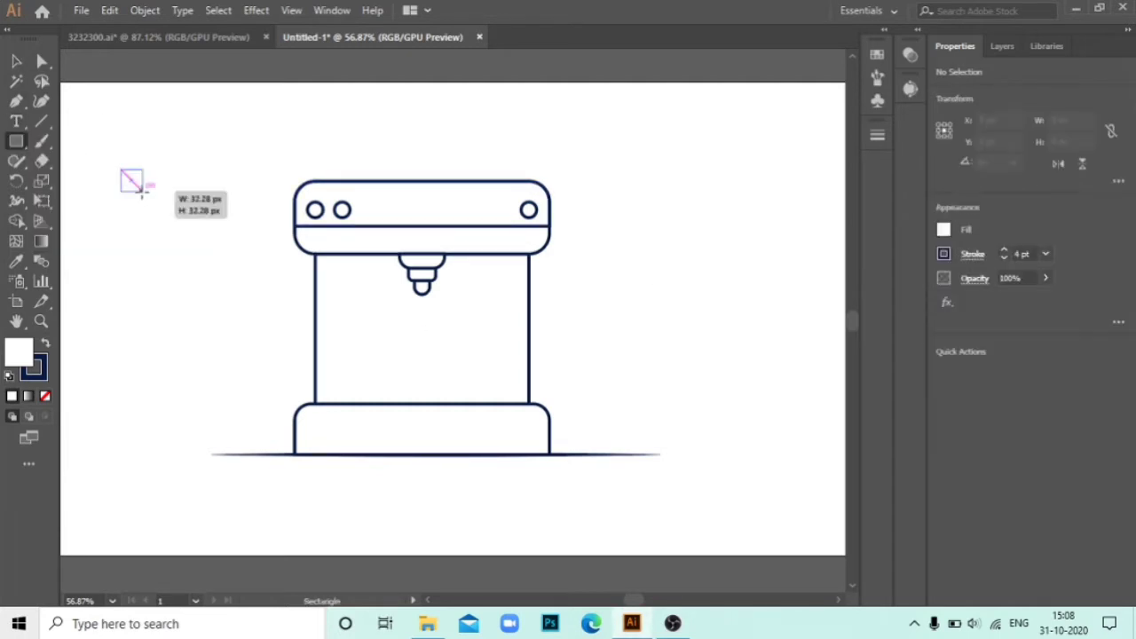
drag(119, 167, 142, 190)
key(v)
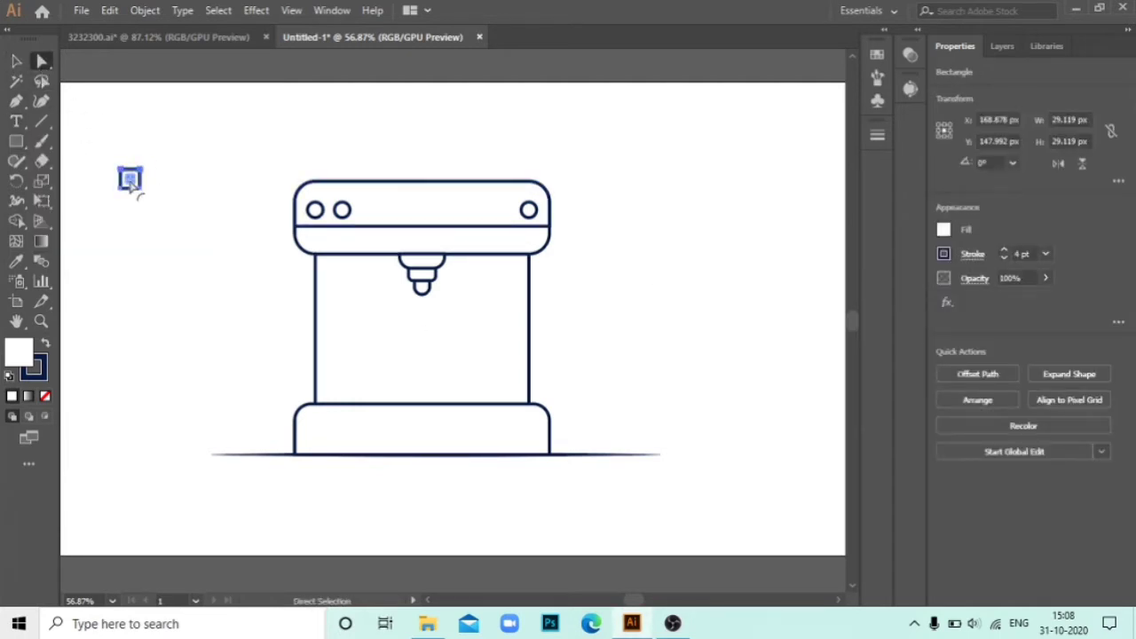
click(177, 162)
key(v)
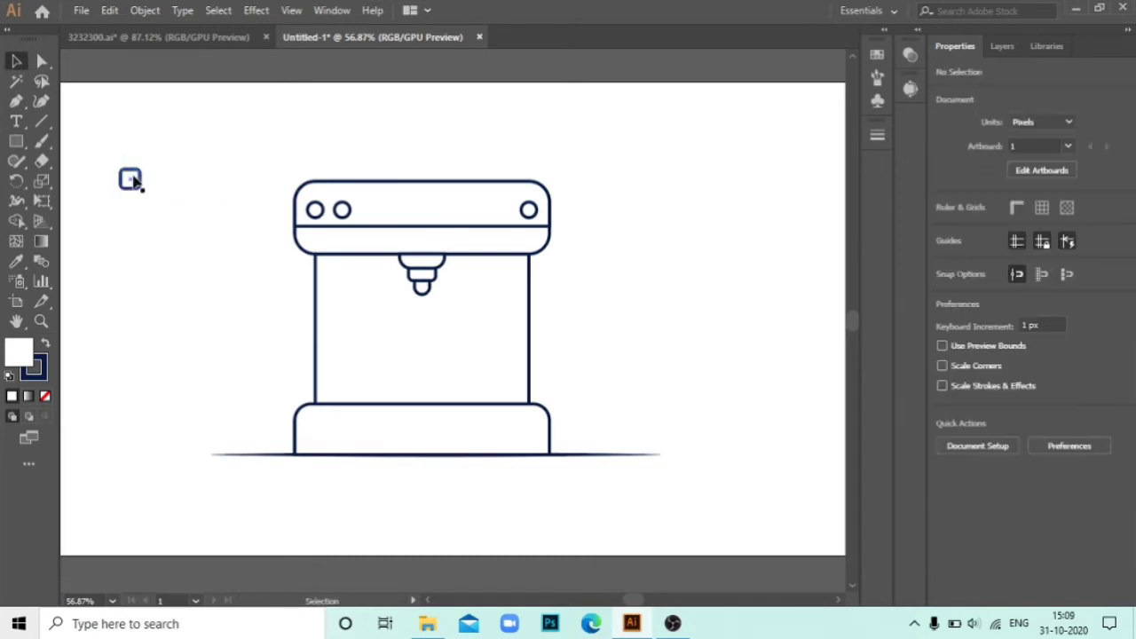
mouse_move(133, 180)
mouse_down()
mouse_move(503, 209)
mouse_move(559, 229)
mouse_up()
click(692, 253)
key(Delete)
- Draw a thin rounded lid rectangle centred above the machine's top
click(18, 142)
mouse_move(380, 160)
mouse_down()
mouse_move(520, 175)
mouse_move(466, 178)
mouse_up()
click(496, 175)
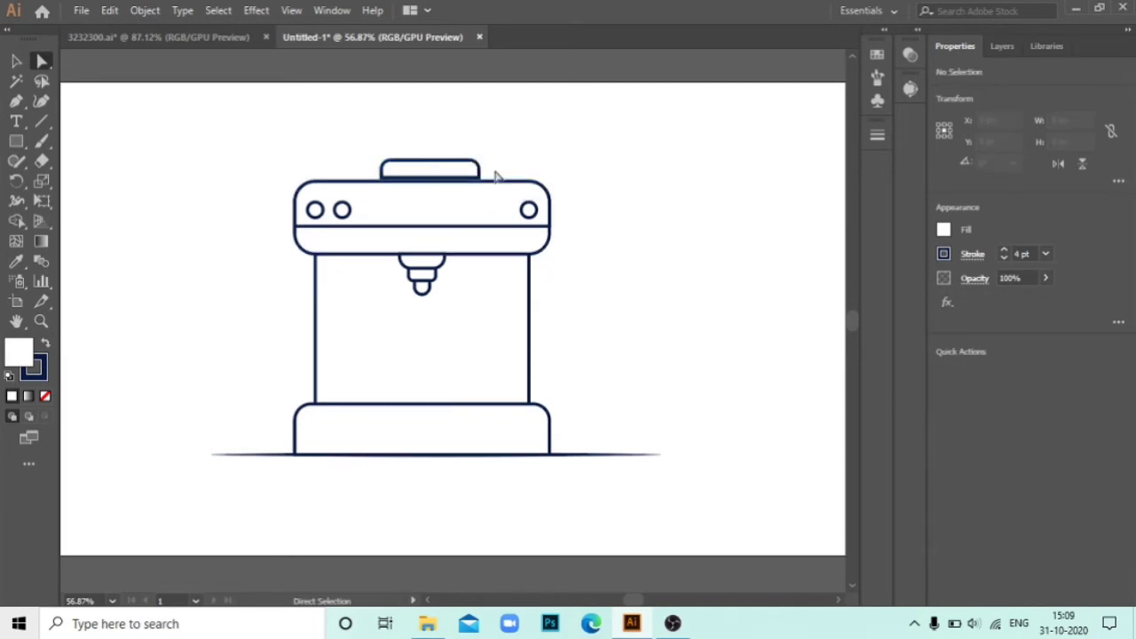
click(20, 61)
click(417, 162)
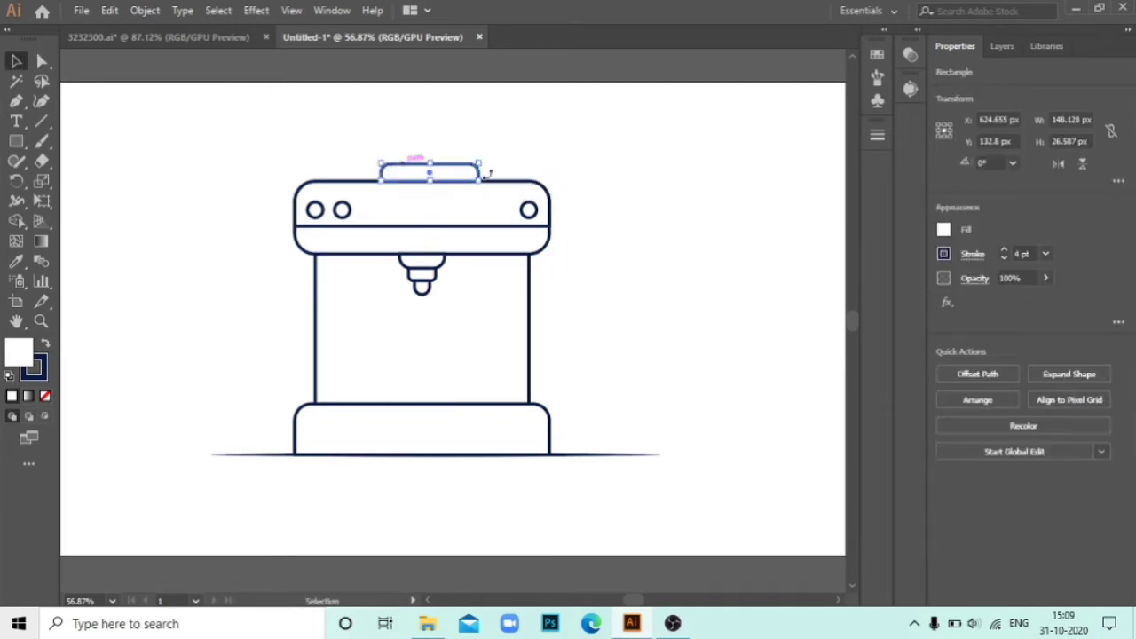
click(559, 213)
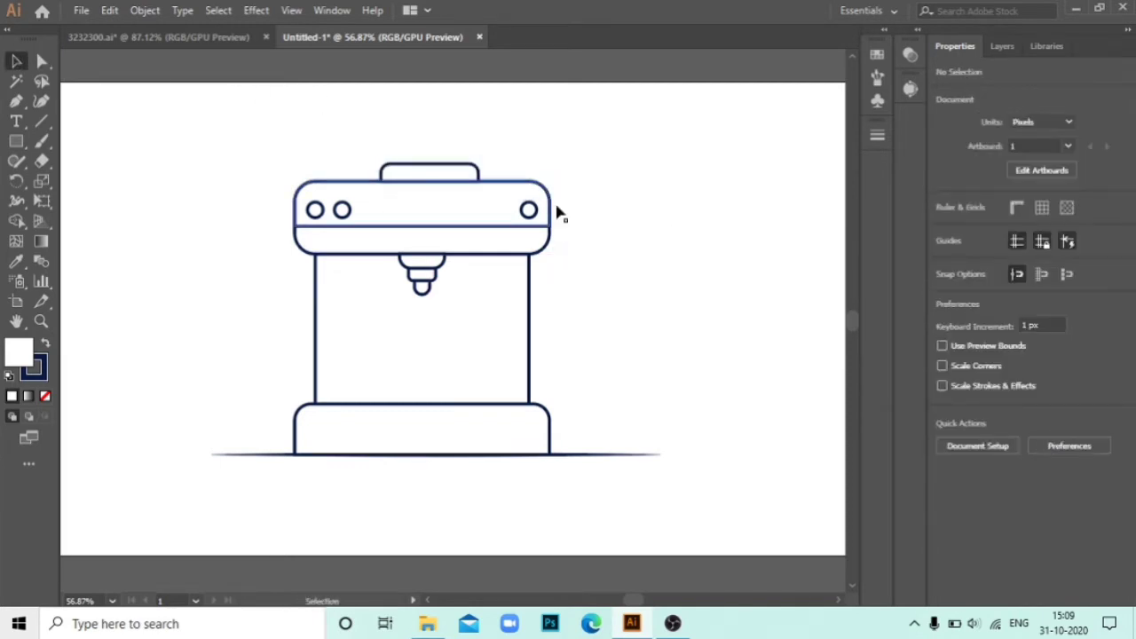
- Pen-draw a three-point half-funnel outline beside the machine, redrawing it after a discarded first try
click(16, 100)
click(733, 342)
click(733, 310)
click(690, 264)
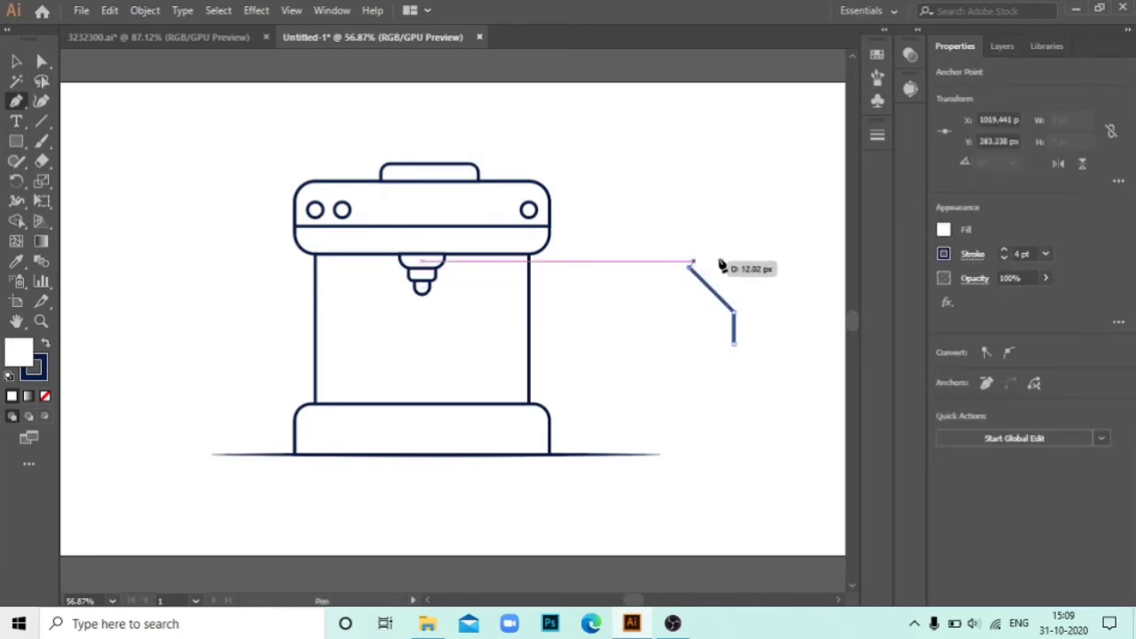
key(Delete)
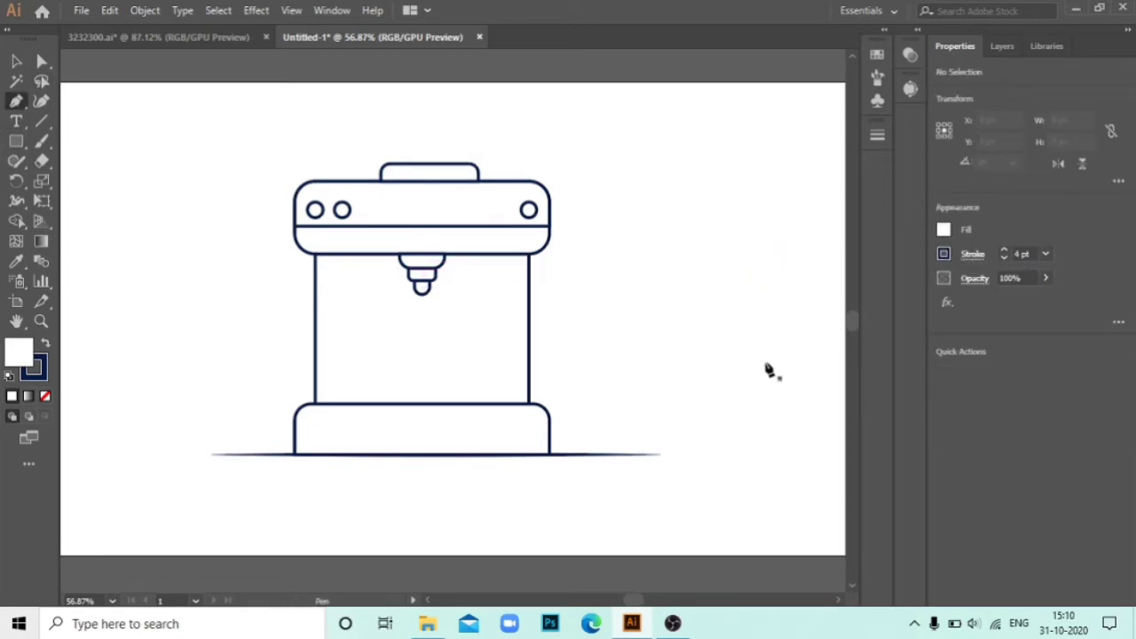
click(765, 339)
shift+click(750, 305)
shift+click(715, 268)
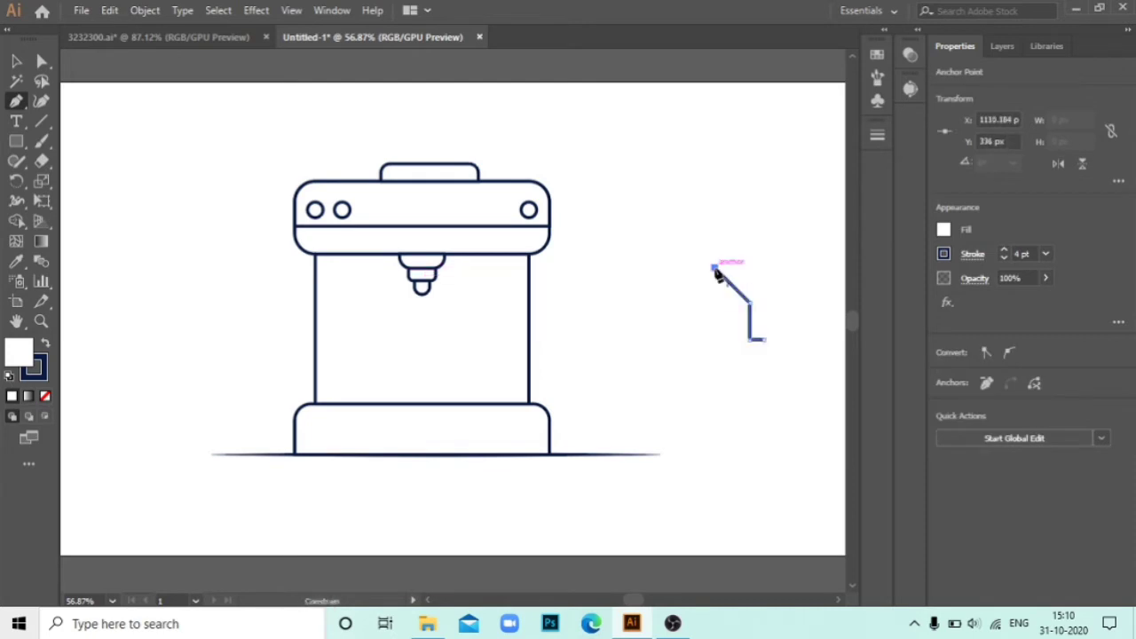
- Make a vertically reflected copy of the half-funnel and move it right to form the full funnel
click(16, 60)
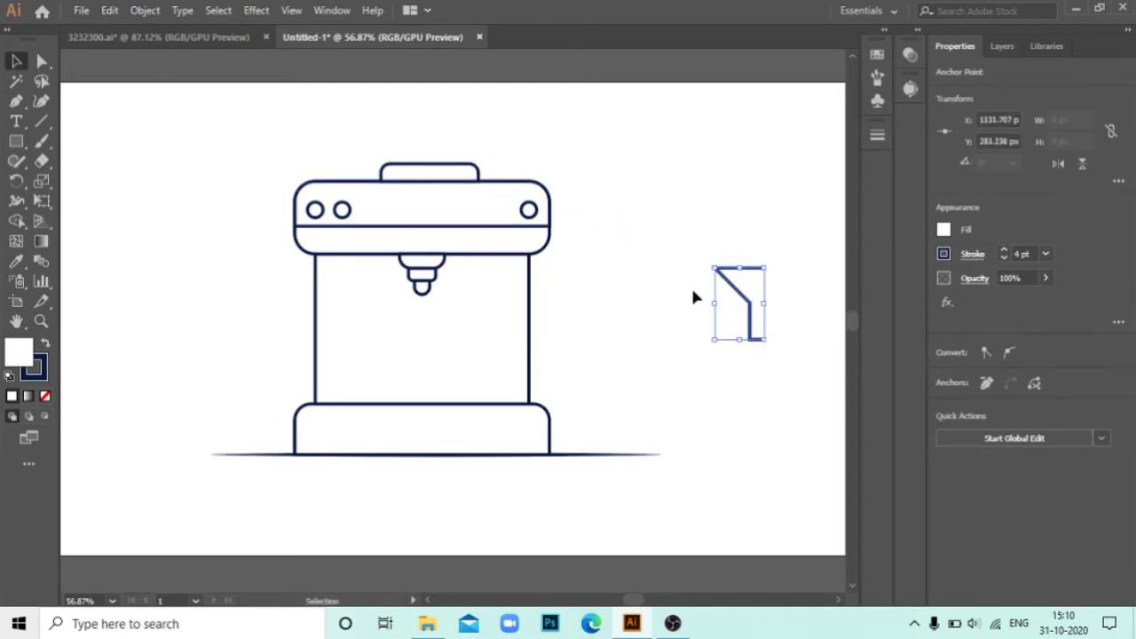
right_click(736, 302)
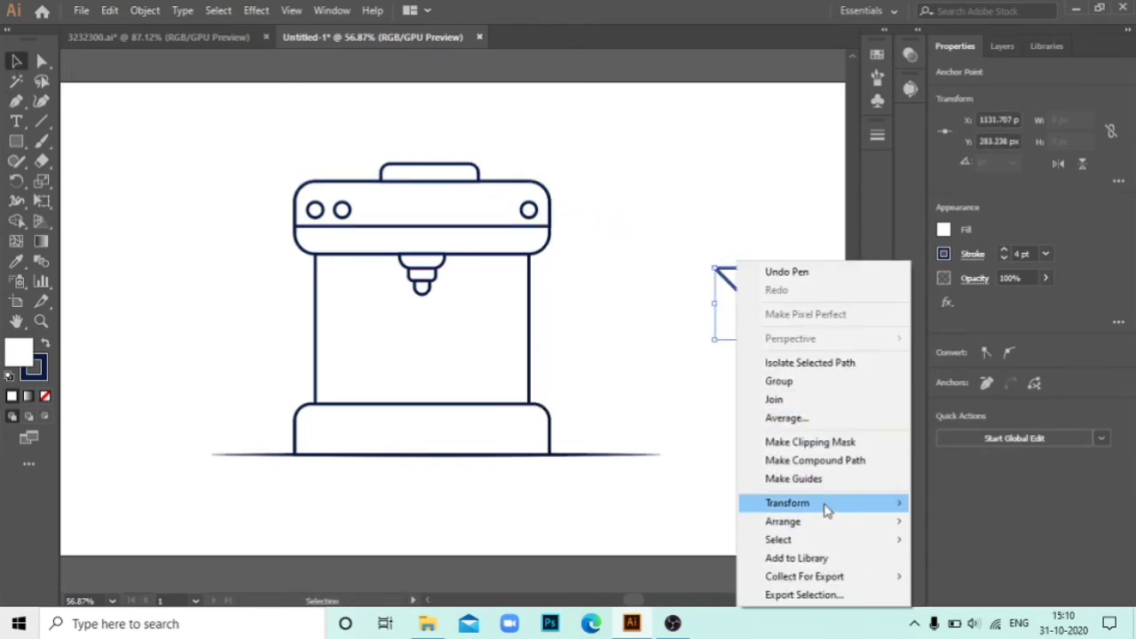
click(564, 416)
drag(726, 147, 455, 157)
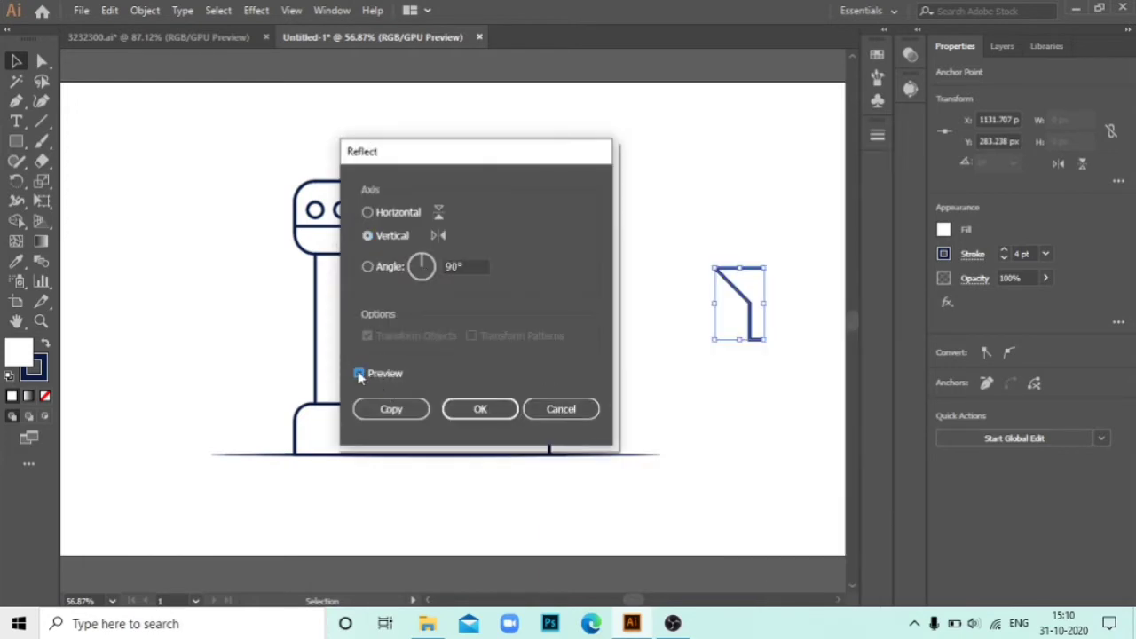
click(391, 408)
key(ctrl+z)
right_click(728, 306)
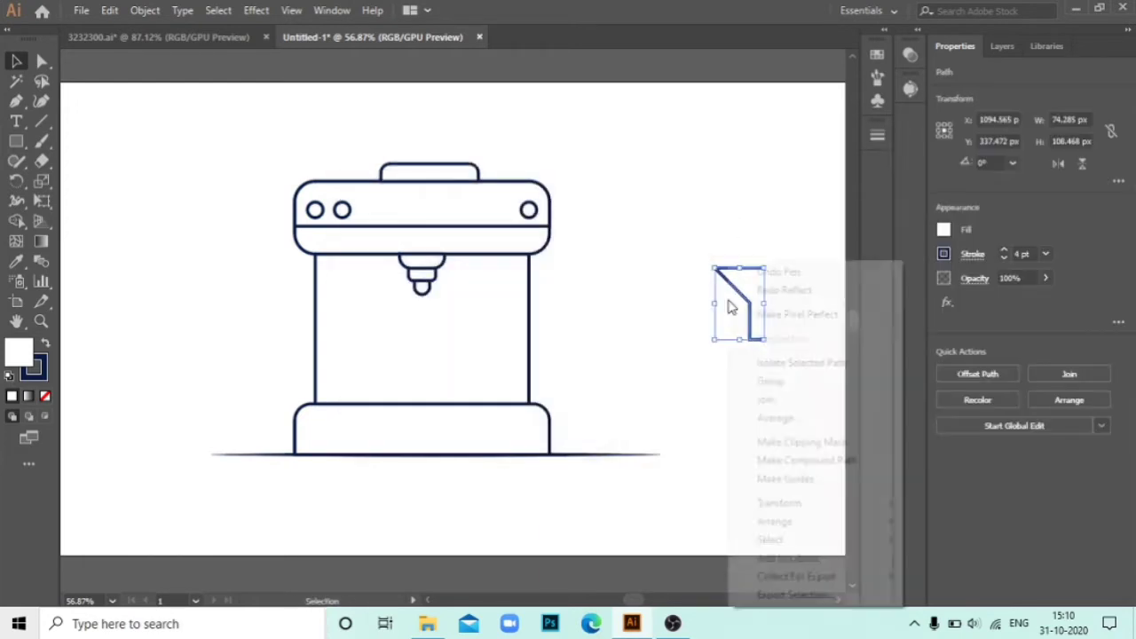
click(988, 418)
click(394, 405)
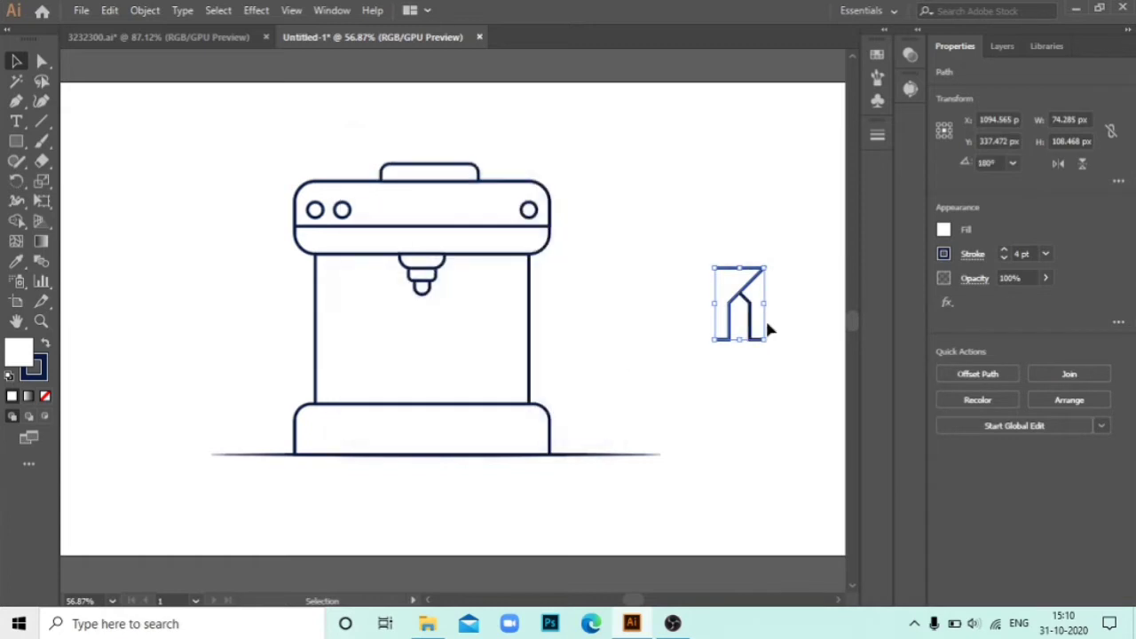
drag(765, 318, 798, 293)
click(719, 304)
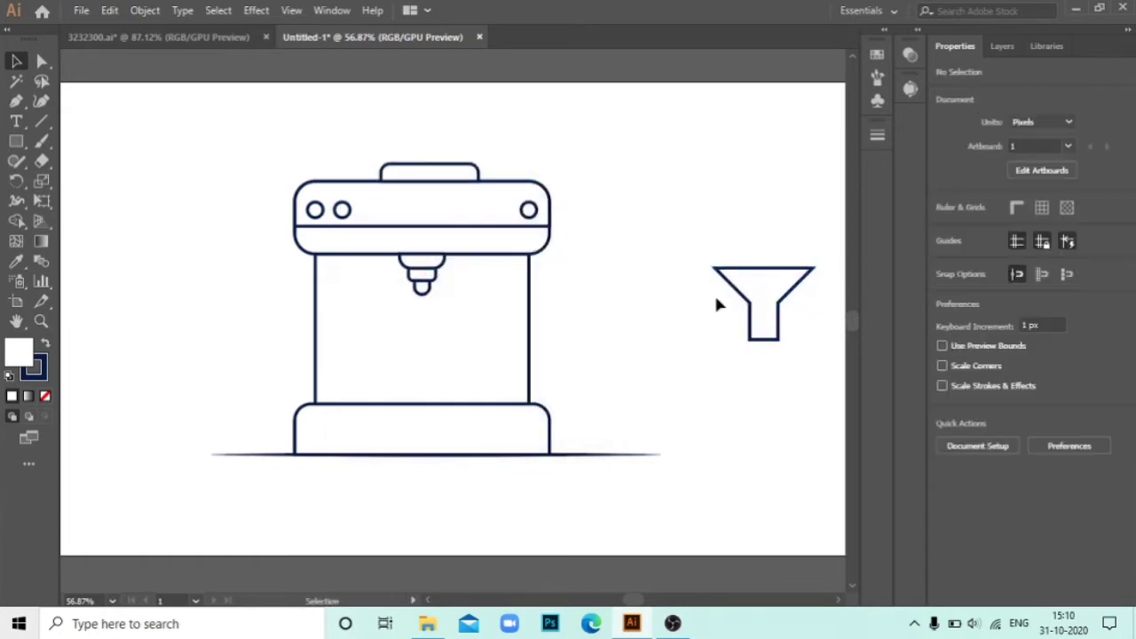
- Average the meeting anchor points of the two funnel halves on both axes
click(41, 62)
right_click(754, 250)
click(786, 385)
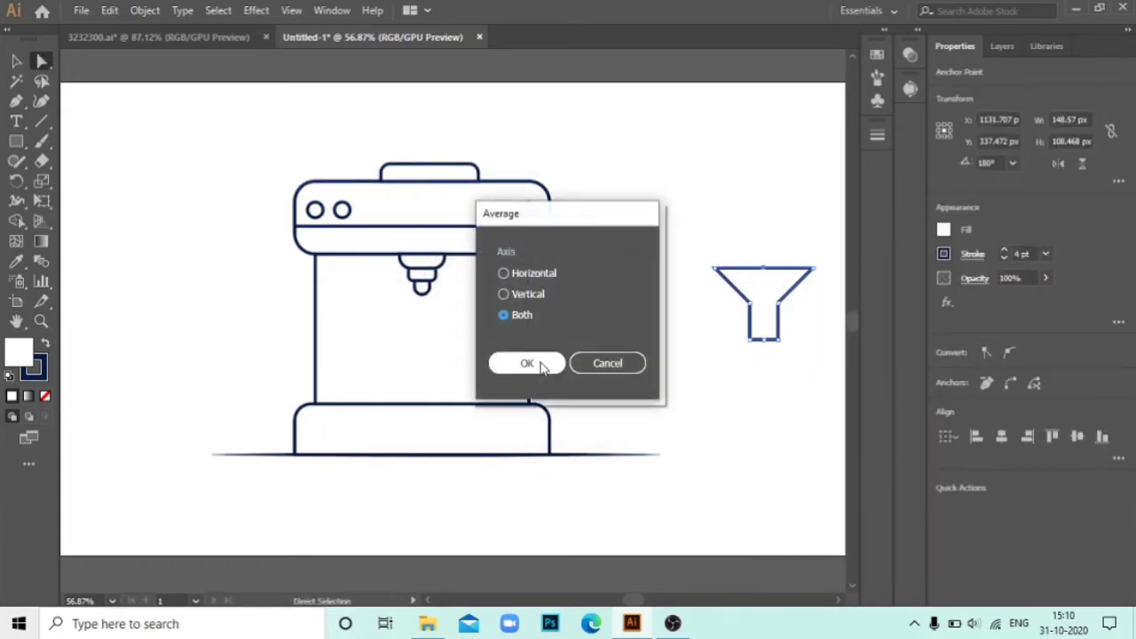
click(540, 363)
right_click(753, 241)
click(781, 361)
- Average the overlapping anchors where the halves meet and join them into one path
click(771, 380)
key(z)
drag(745, 372, 790, 372)
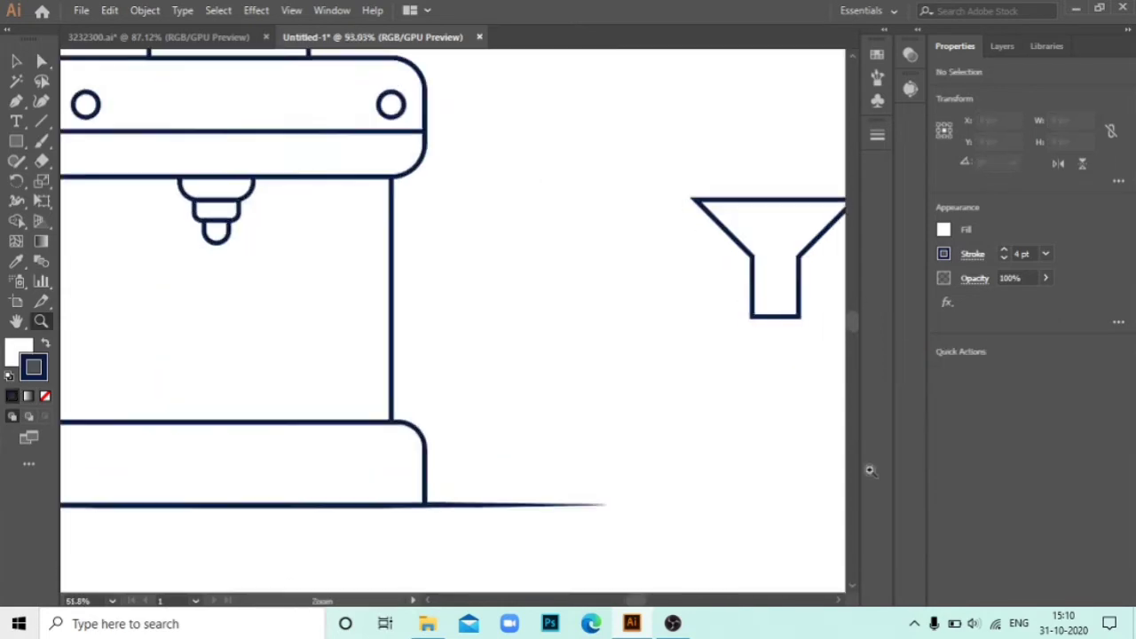
mouse_move(785, 302)
mouse_down()
mouse_move(705, 336)
mouse_move(702, 402)
mouse_up()
right_click(702, 402)
click(746, 210)
key(Return)
right_click(697, 363)
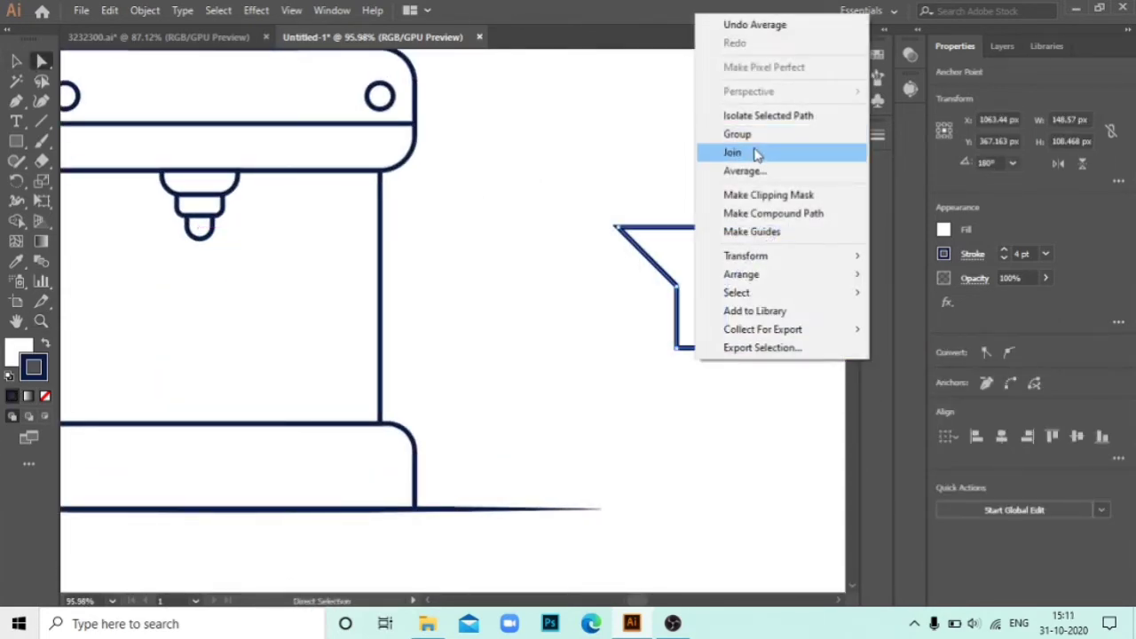
click(754, 152)
- Nudge the joined funnel slightly up and left, then round its top and bottom corners
click(601, 223)
drag(600, 222, 799, 248)
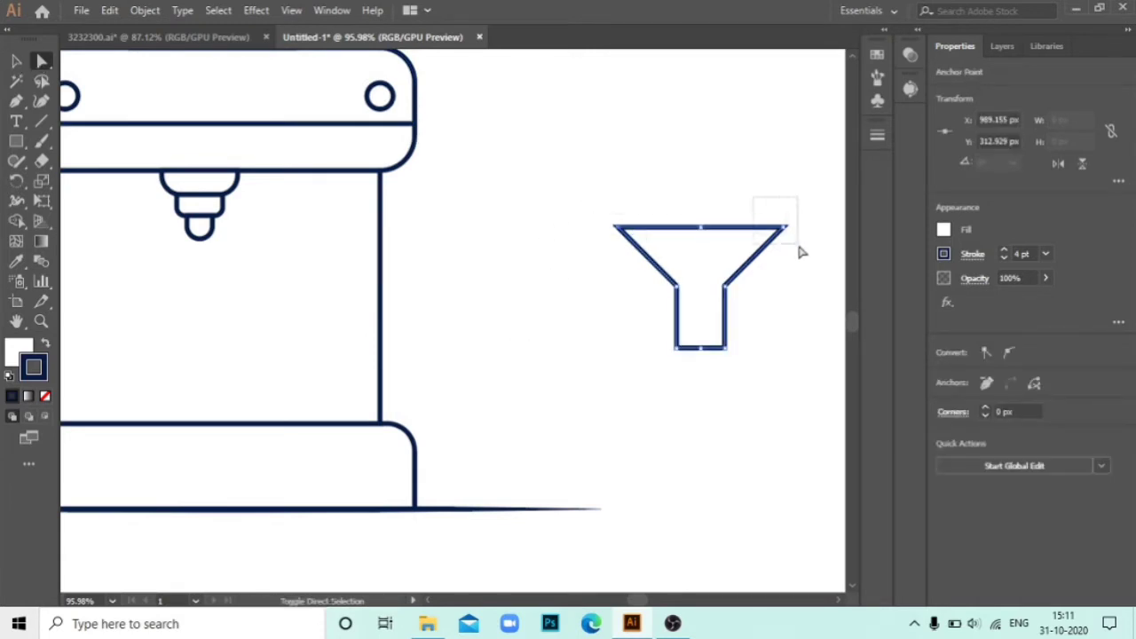
drag(707, 284, 724, 284)
click(799, 264)
mouse_move(585, 200)
mouse_down()
mouse_move(683, 268)
mouse_move(639, 286)
mouse_move(664, 273)
mouse_up()
click(726, 369)
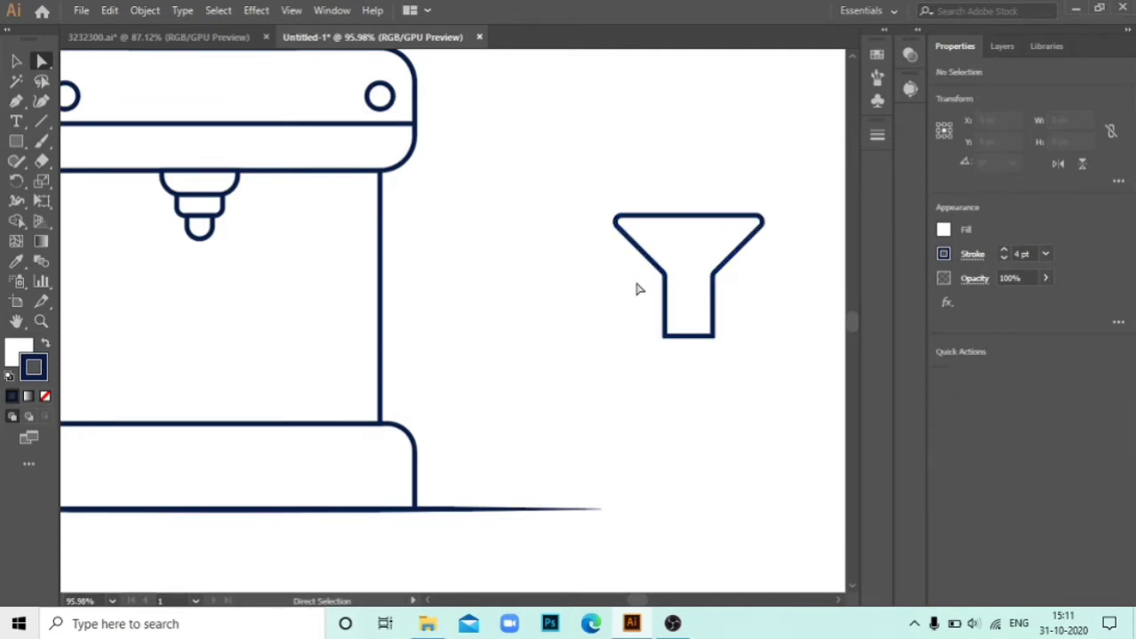
mouse_move(602, 306)
mouse_down()
mouse_move(725, 344)
mouse_move(690, 315)
mouse_up()
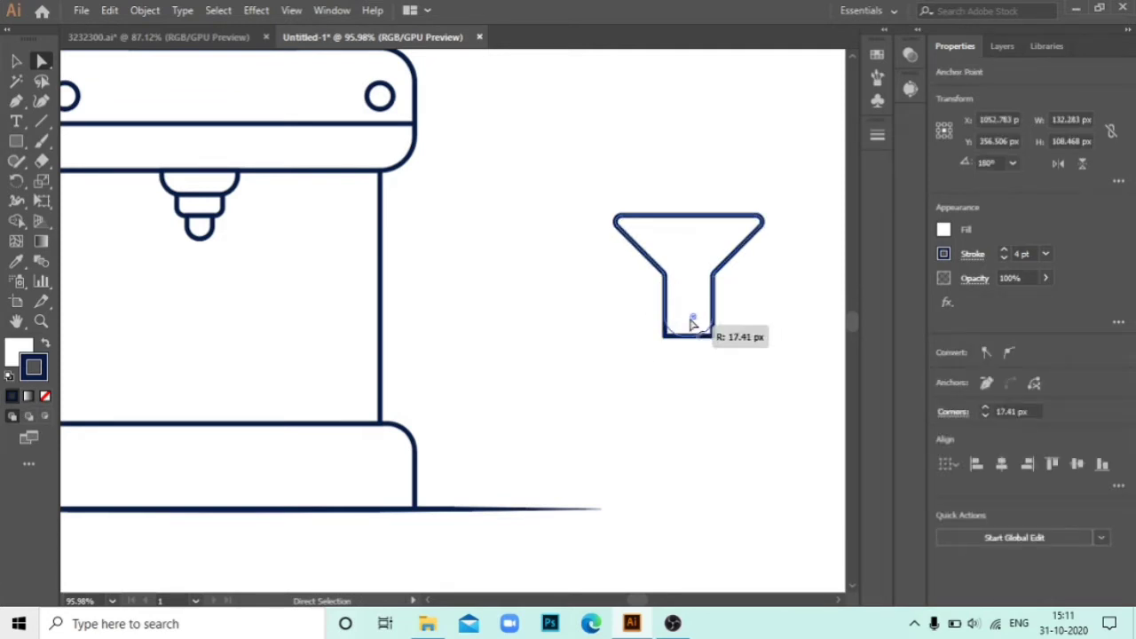
click(693, 357)
click(661, 292)
- Move the funnel onto the machine's top, above the hopper base
scroll(378, 239, up, 5)
scroll(378, 239, left, 2)
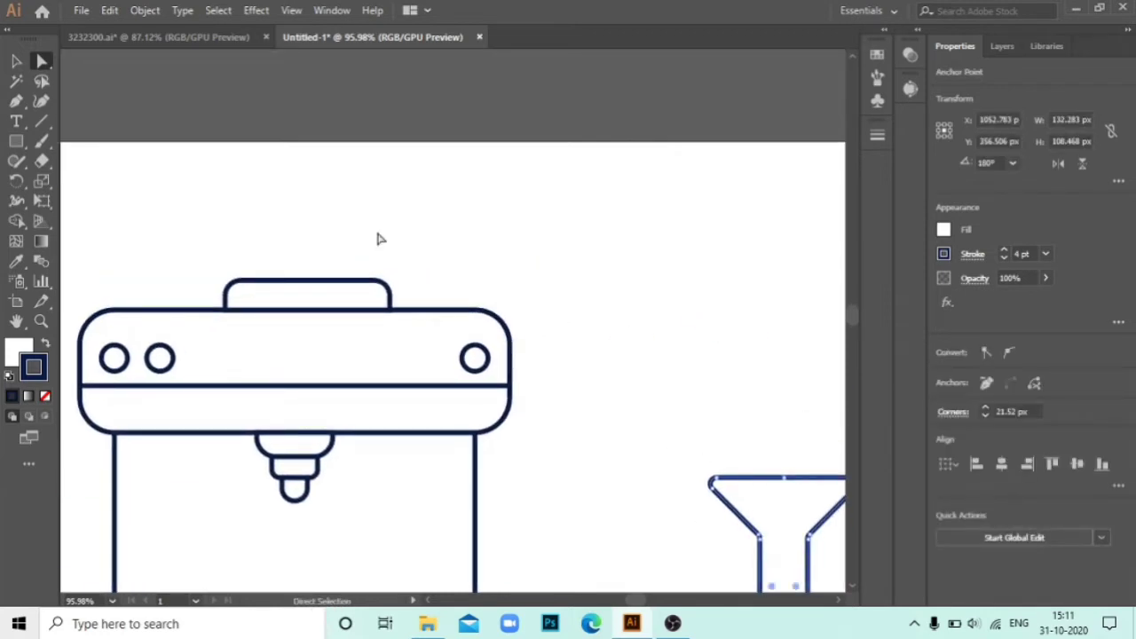
key(v)
drag(739, 480, 734, 480)
drag(276, 166, 257, 168)
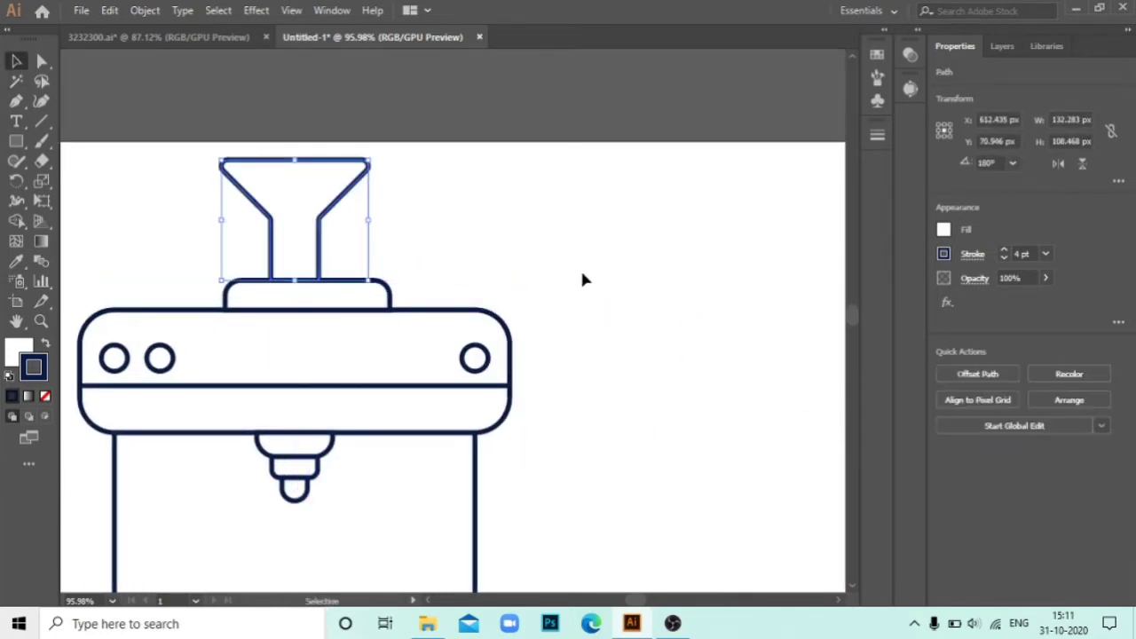
click(583, 278)
key(z)
mouse_move(657, 431)
mouse_down()
mouse_move(532, 394)
mouse_move(811, 592)
mouse_up()
click(520, 369)
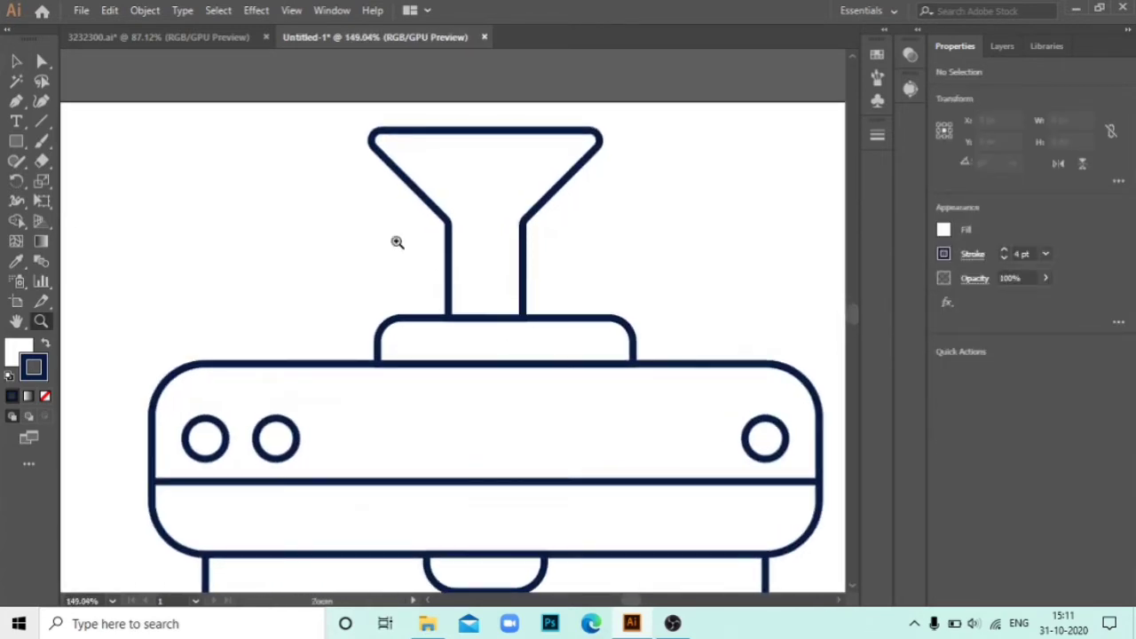
- Send the funnel to the back and lower it so it tucks into the hopper base
key(v)
right_click(399, 169)
click(584, 163)
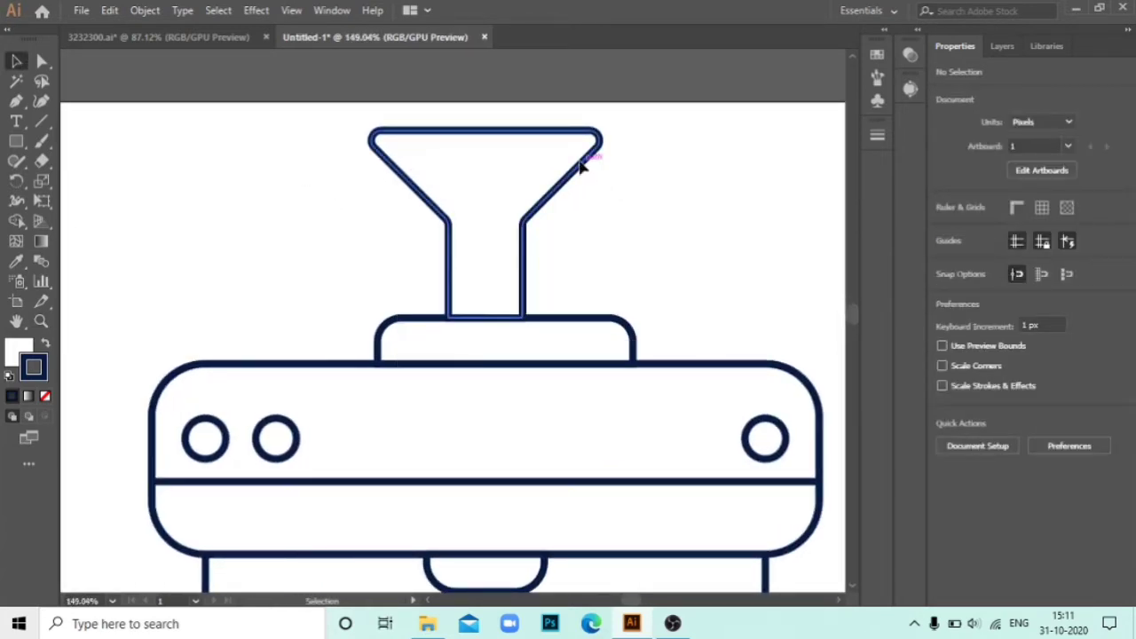
right_click(584, 162)
click(799, 477)
drag(540, 223, 545, 280)
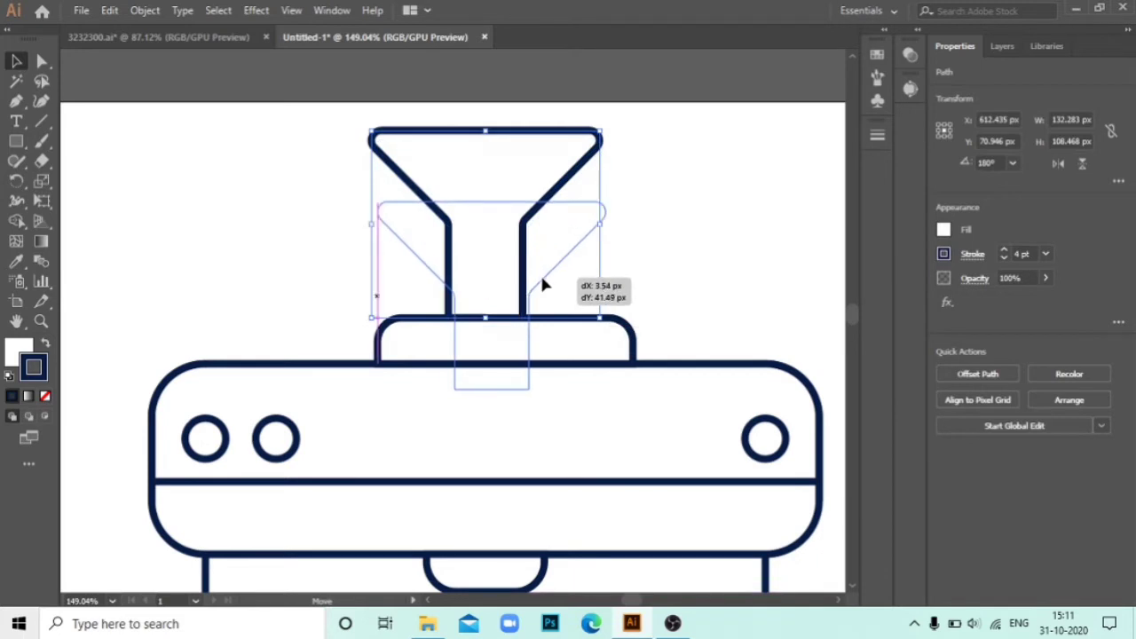
click(715, 244)
- Draw a flat rectangle across the funnel rim and round its corners into a cap
key(z)
drag(609, 520, 497, 515)
scroll(459, 221, down, 3)
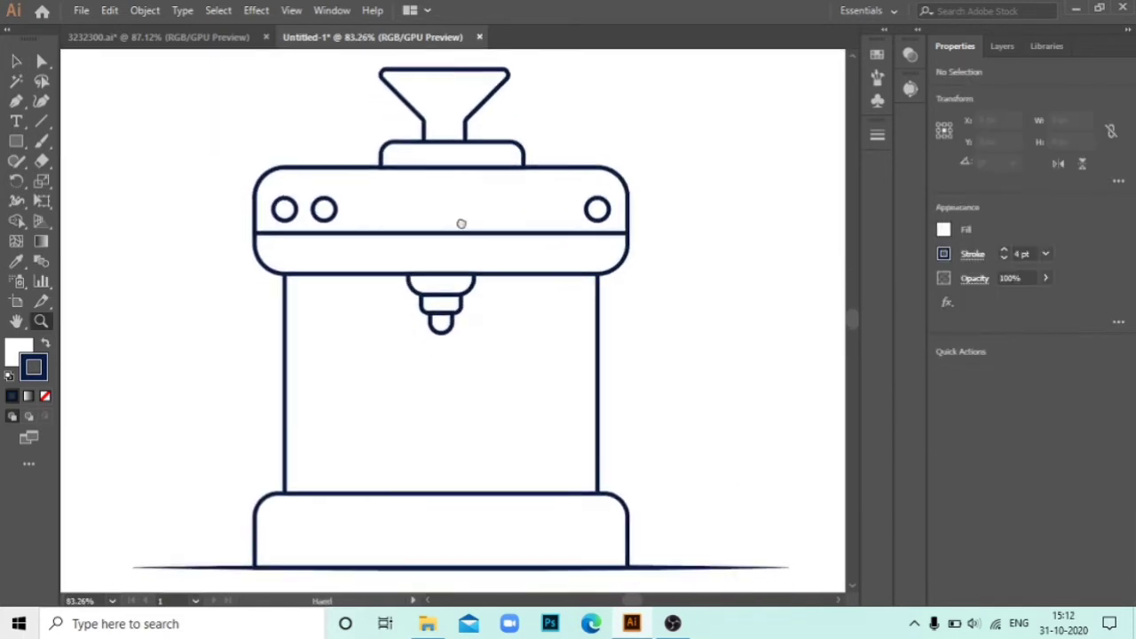
scroll(453, 320, up, 3)
key(m)
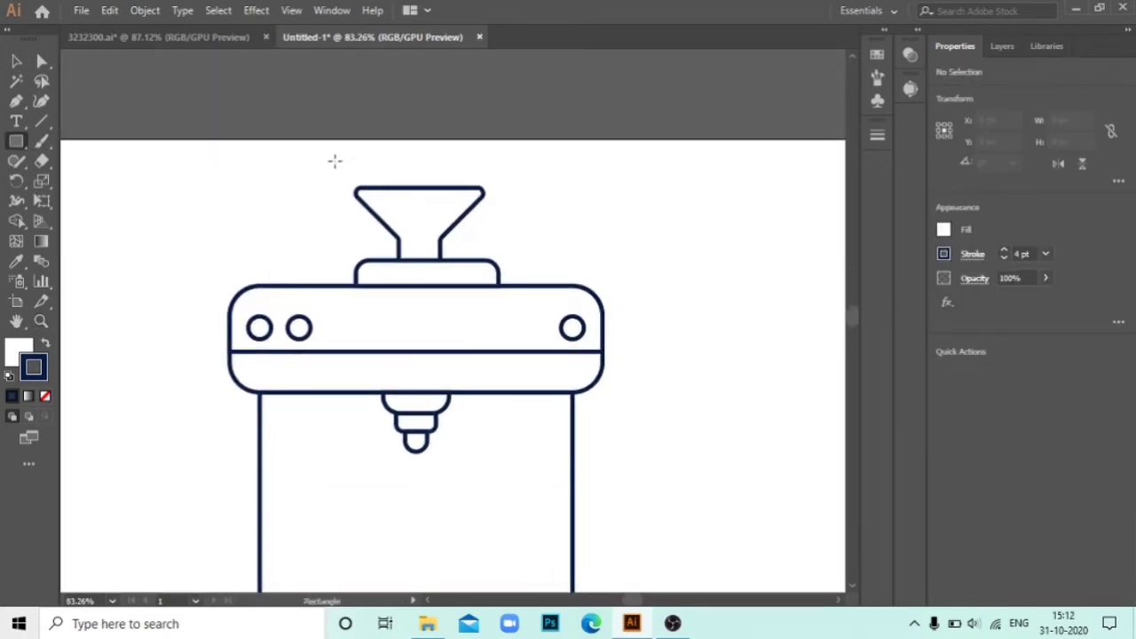
drag(343, 168, 492, 187)
key(a)
drag(355, 177, 365, 181)
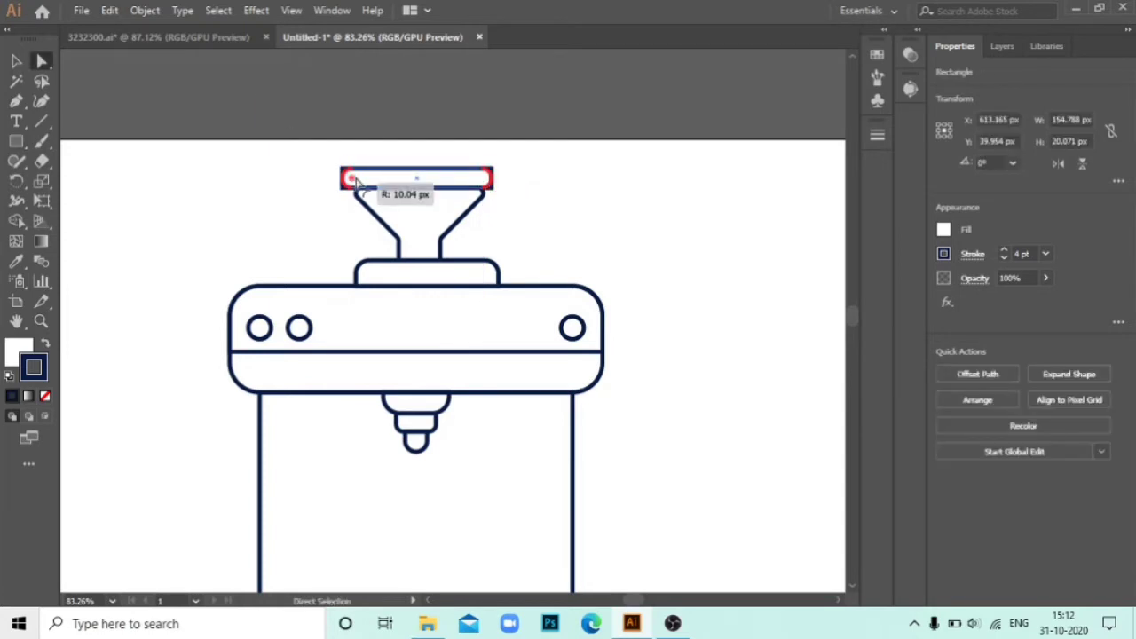
click(609, 243)
key(v)
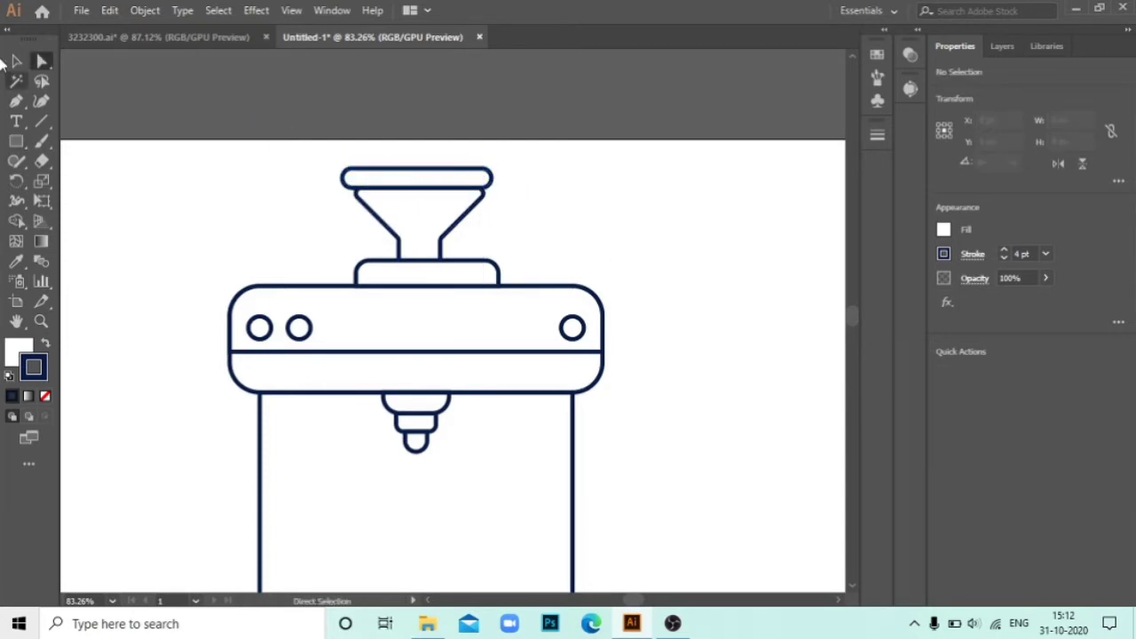
click(417, 178)
click(621, 222)
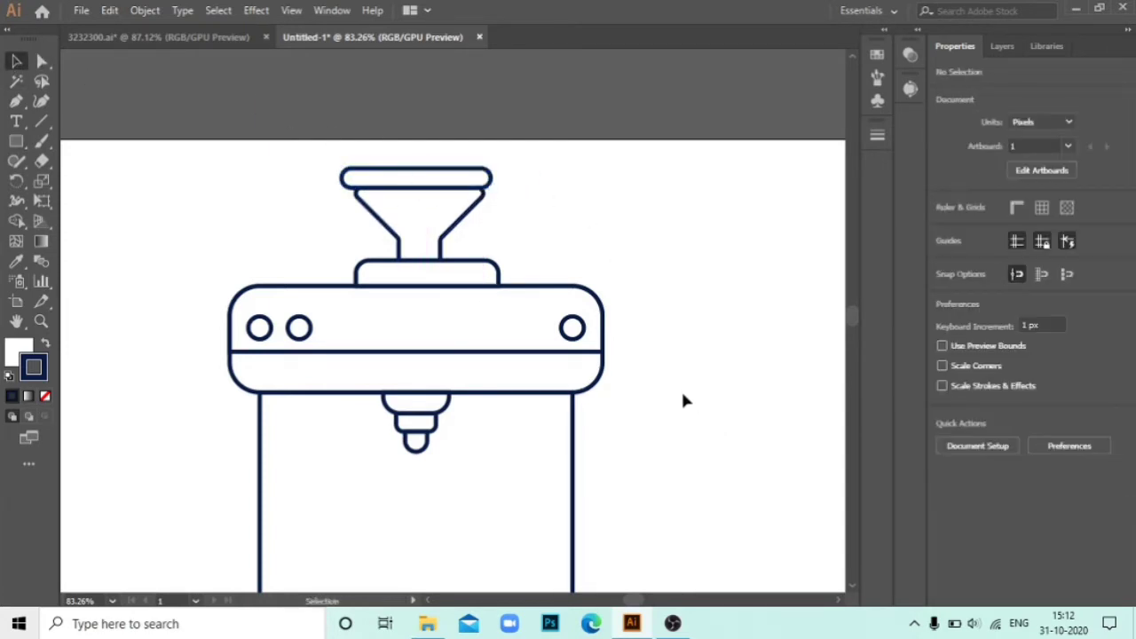
key(z)
drag(680, 399, 509, 337)
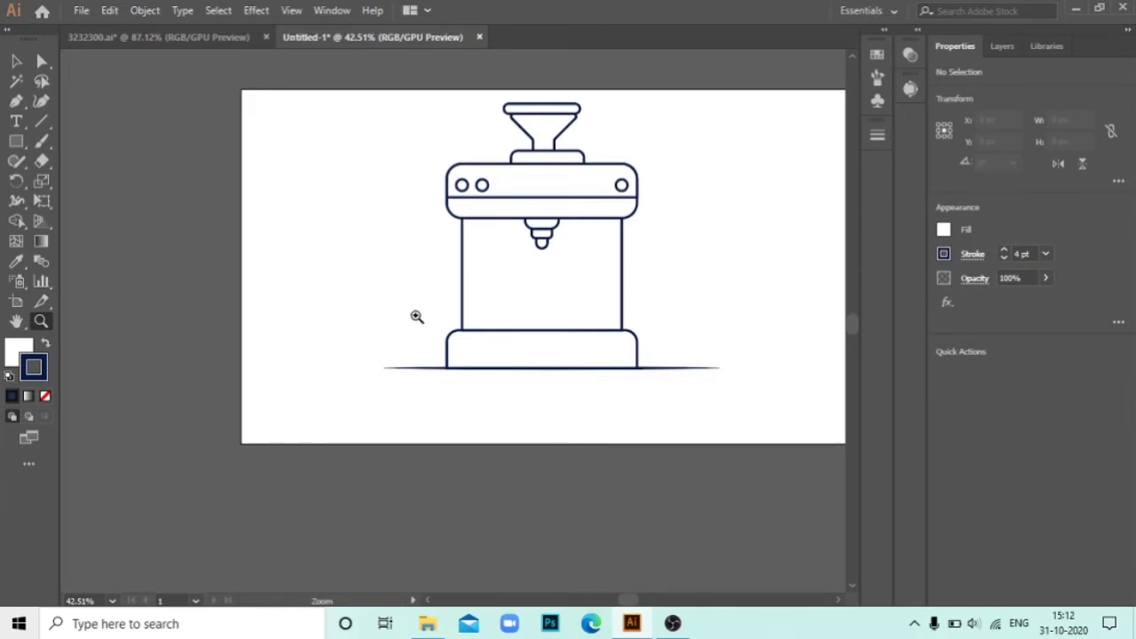
- Draw a short handle line right from the brew head with a 6 pt stroke and round caps
mouse_move(417, 316)
mouse_down()
mouse_move(487, 395)
mouse_move(500, 393)
mouse_move(477, 427)
mouse_up()
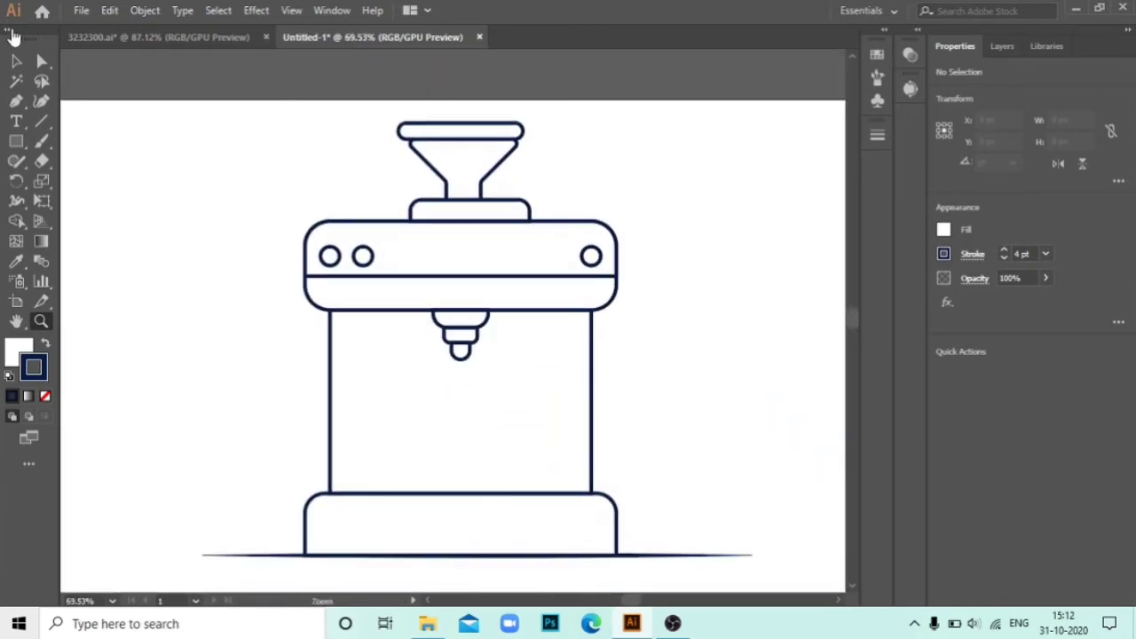
click(17, 102)
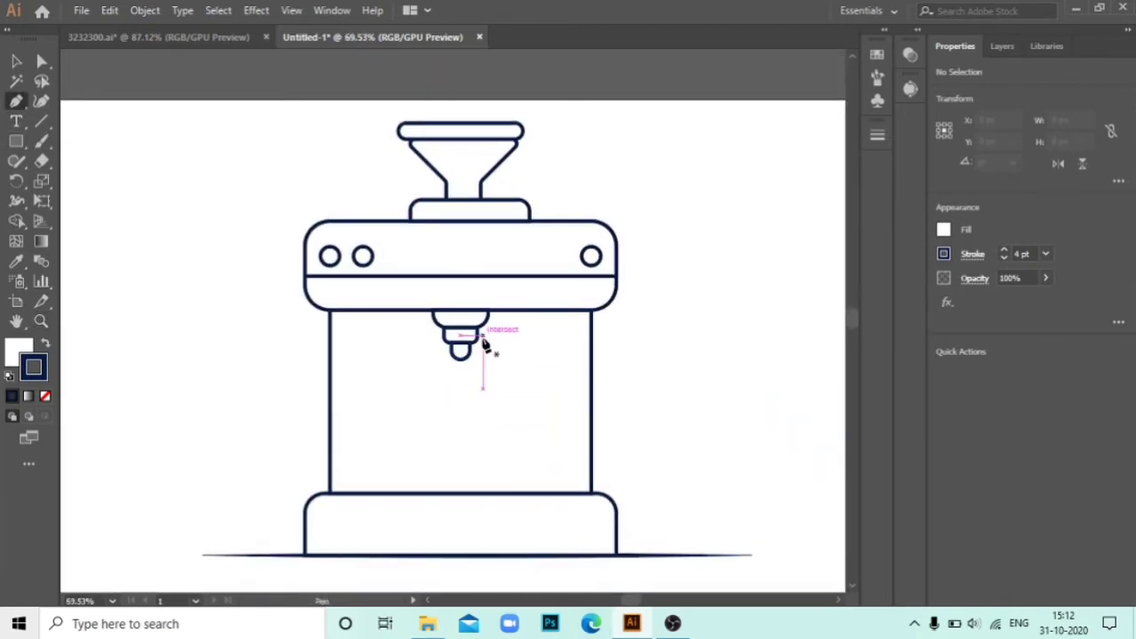
drag(482, 335, 512, 336)
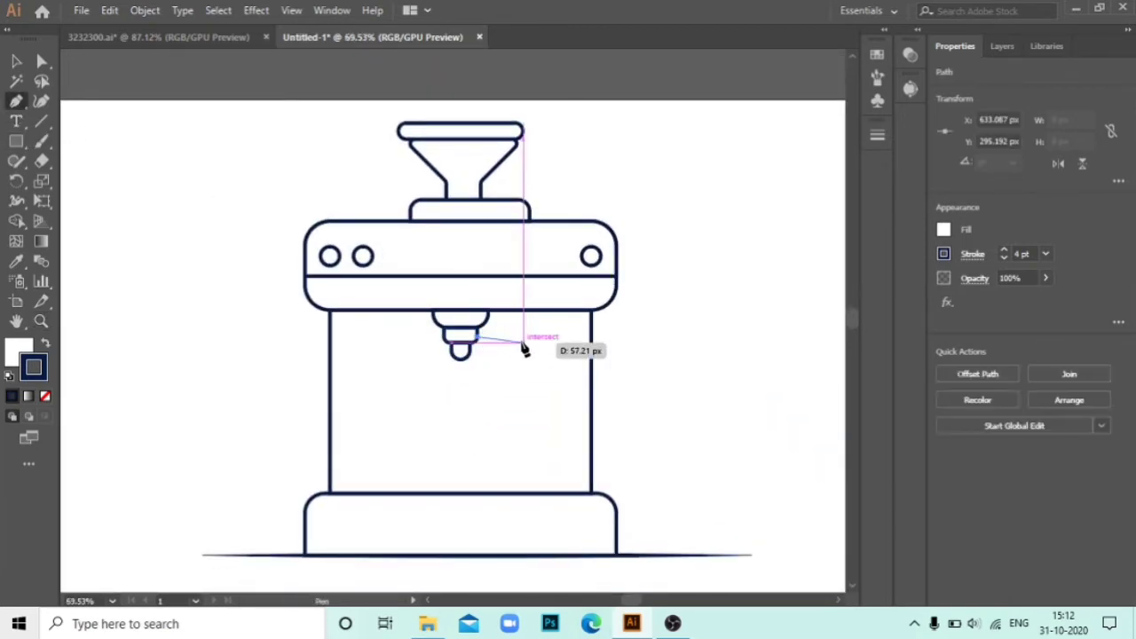
click(1004, 257)
click(876, 135)
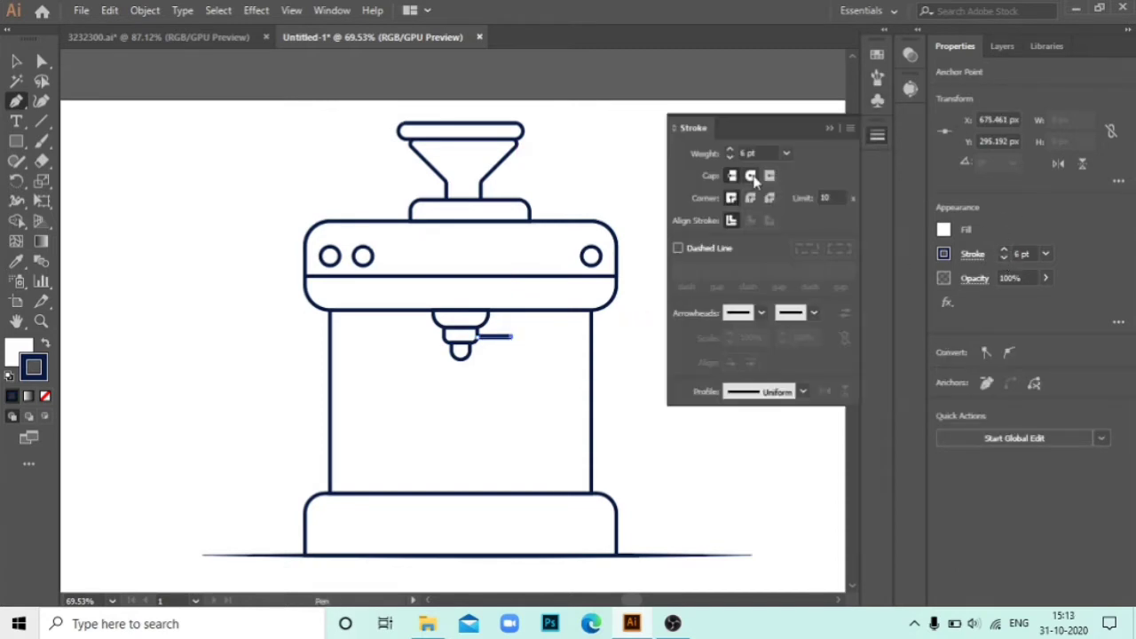
click(829, 127)
ctrl+click(278, 244)
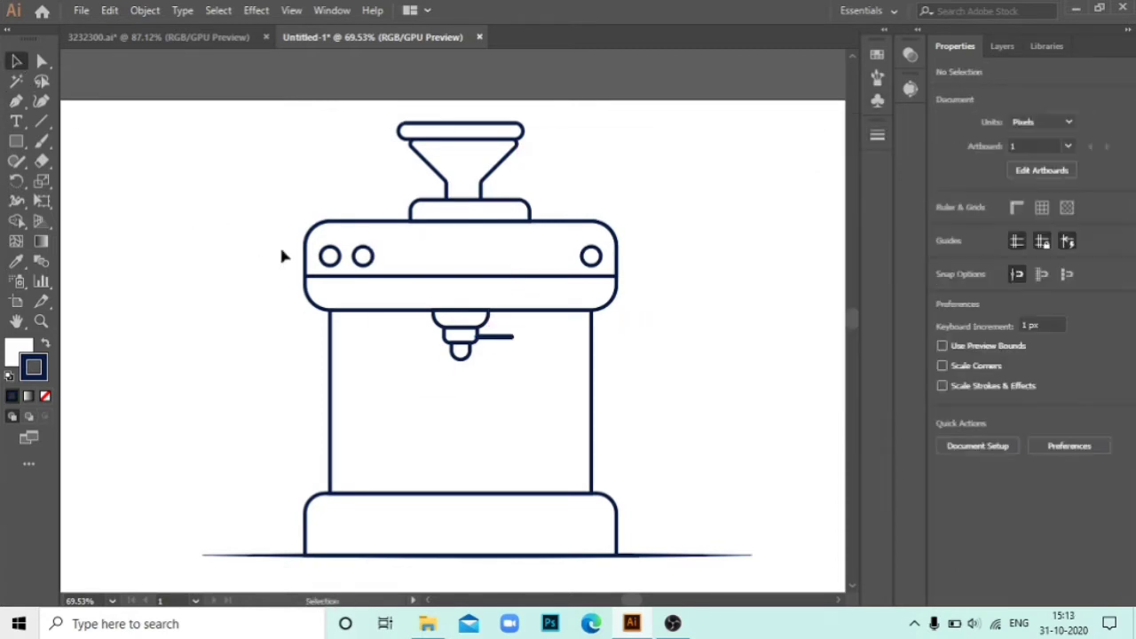
key(z)
drag(322, 273, 510, 421)
key(v)
click(681, 408)
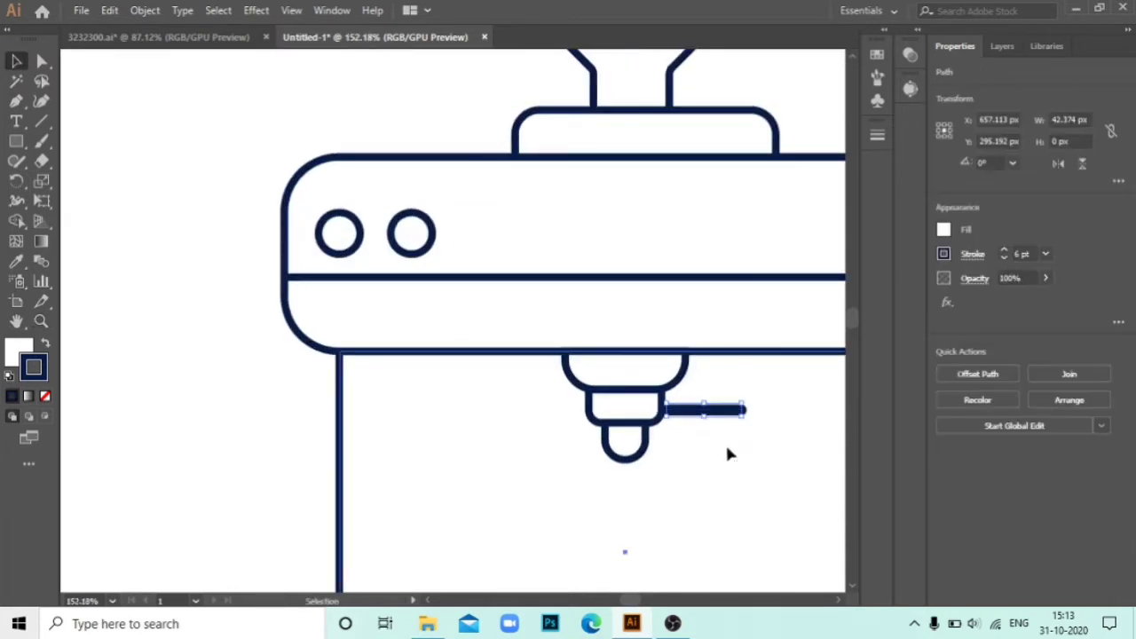
drag(720, 488, 321, 361)
- Pen-draw a closed rectangular grip shape and round its right corners
key(p)
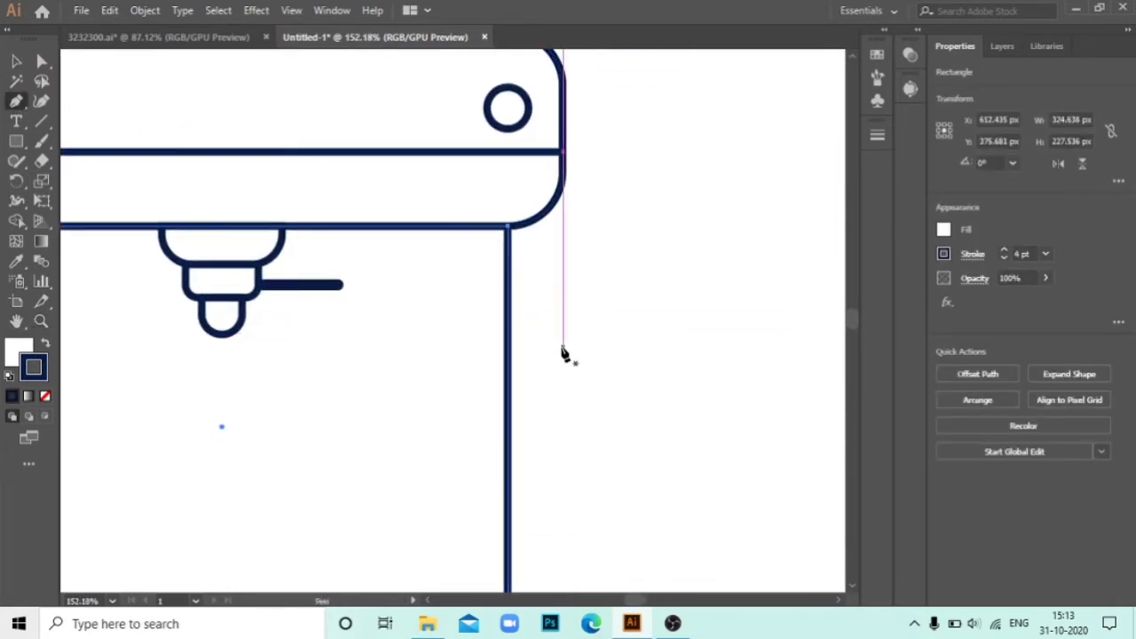
click(623, 298)
click(623, 341)
click(771, 341)
click(771, 297)
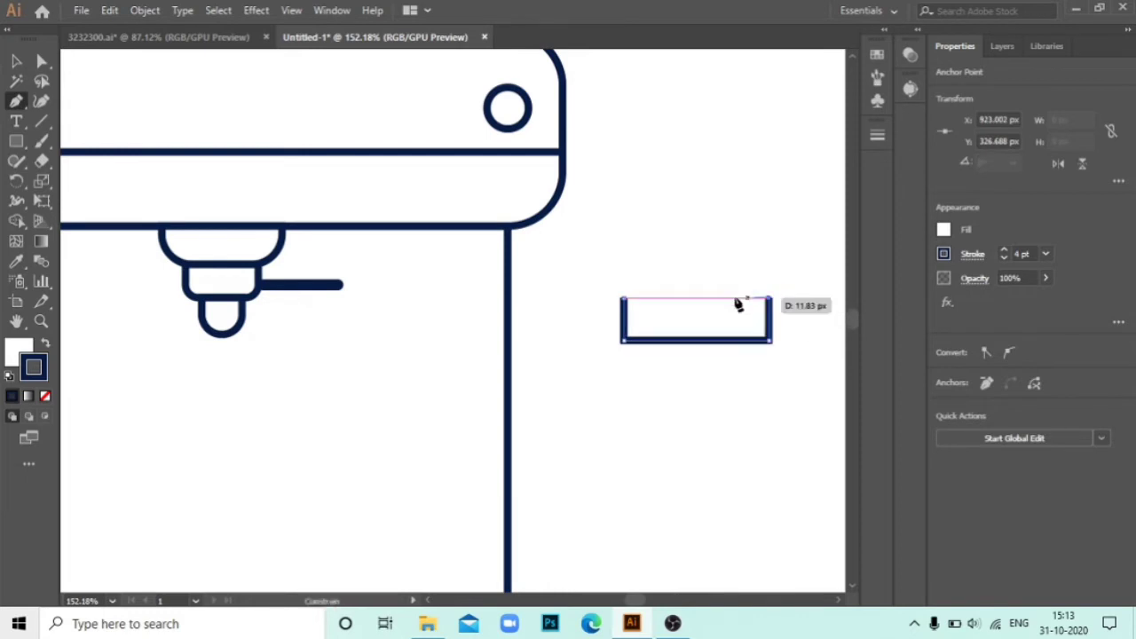
click(623, 299)
drag(732, 247, 783, 352)
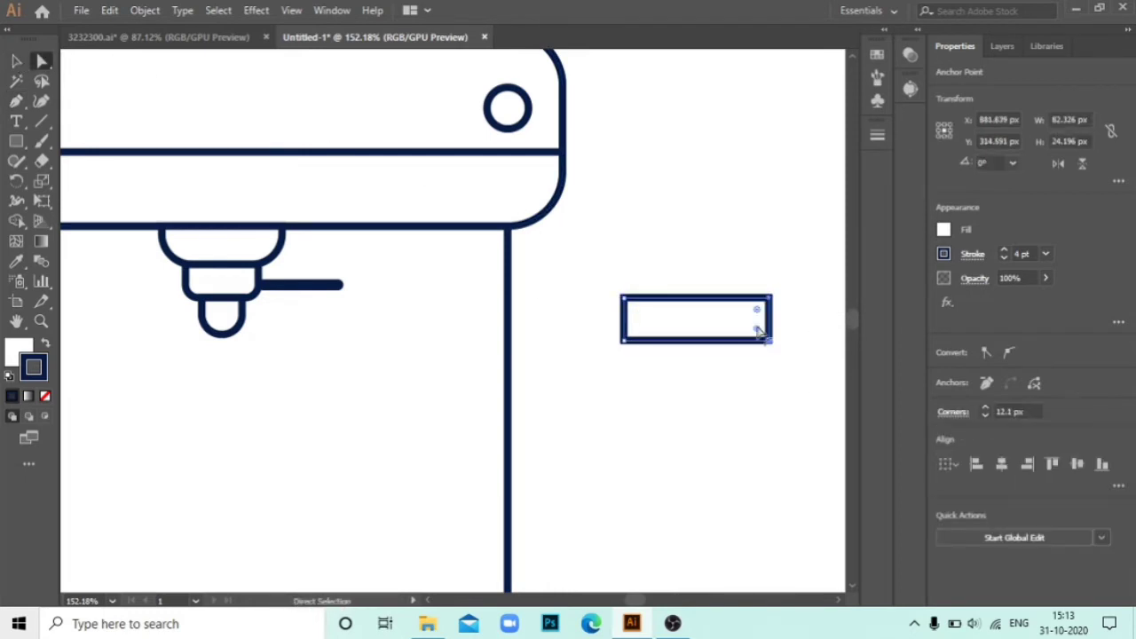
mouse_move(749, 316)
mouse_down()
mouse_move(728, 324)
mouse_move(384, 288)
mouse_up()
- Shrink the grip and place it on the handle's end, resizing it to fit
key(v)
click(753, 355)
click(683, 353)
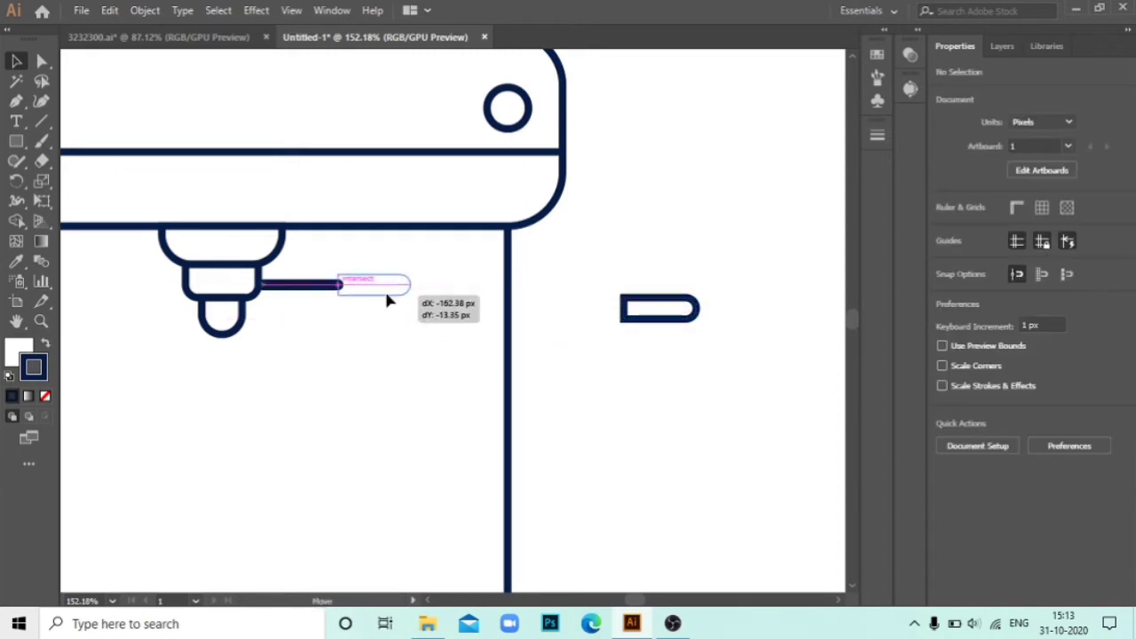
click(659, 367)
key(z)
click(528, 346)
key(v)
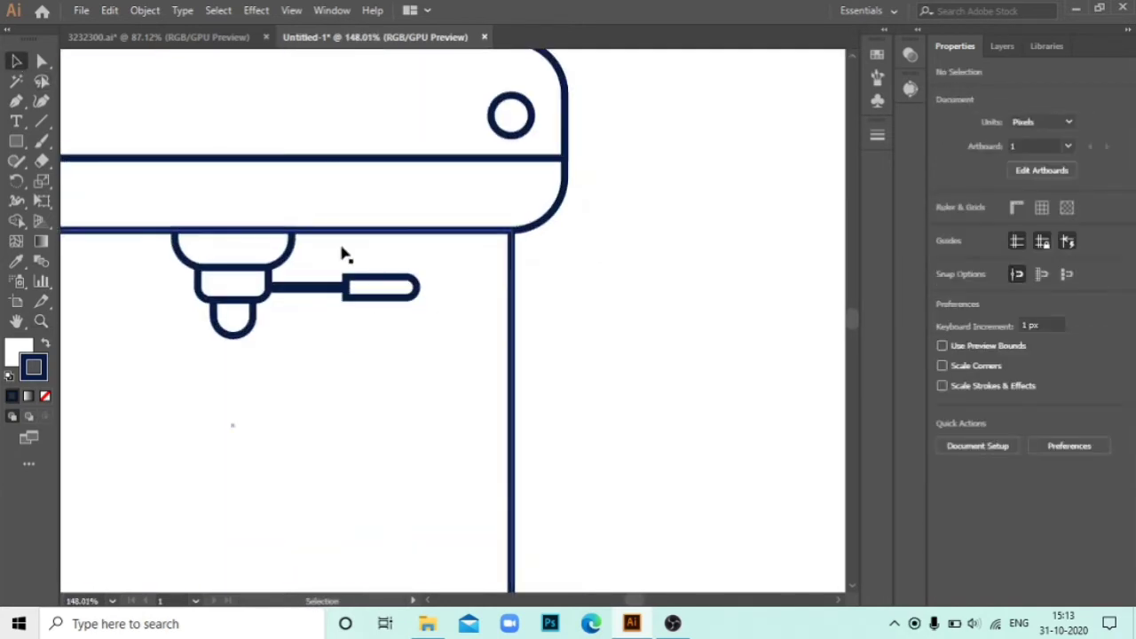
click(409, 288)
mouse_move(418, 297)
mouse_down()
mouse_move(433, 311)
mouse_move(423, 302)
mouse_up()
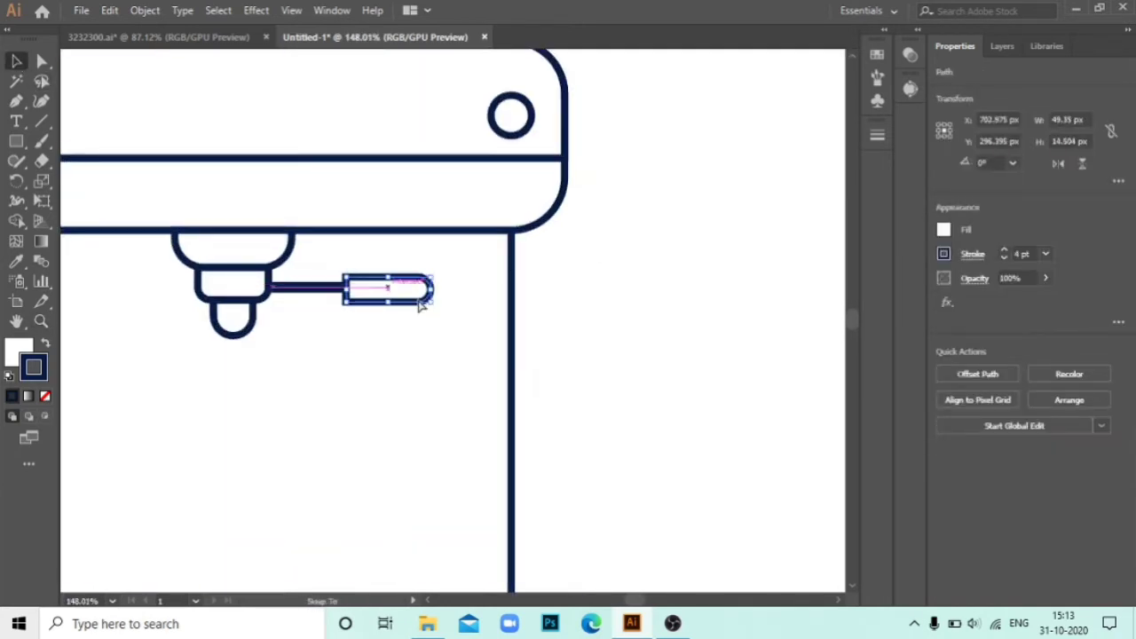
click(700, 383)
key(z)
alt+click(411, 297)
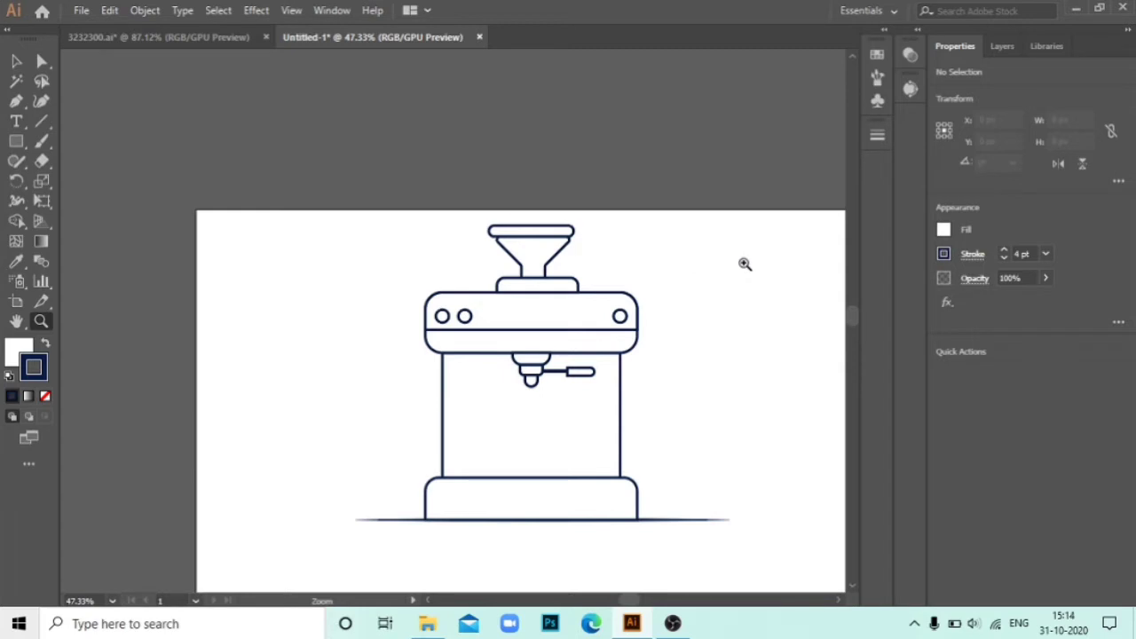
- Fill the machine's top panel and base with purple
click(14, 59)
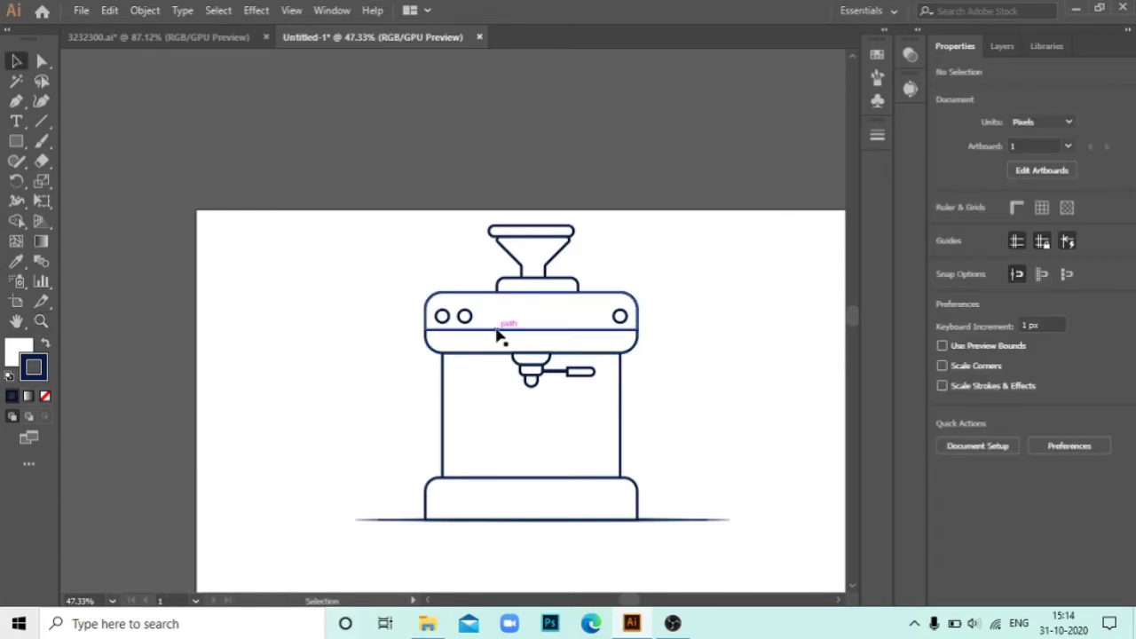
click(433, 352)
shift+click(428, 505)
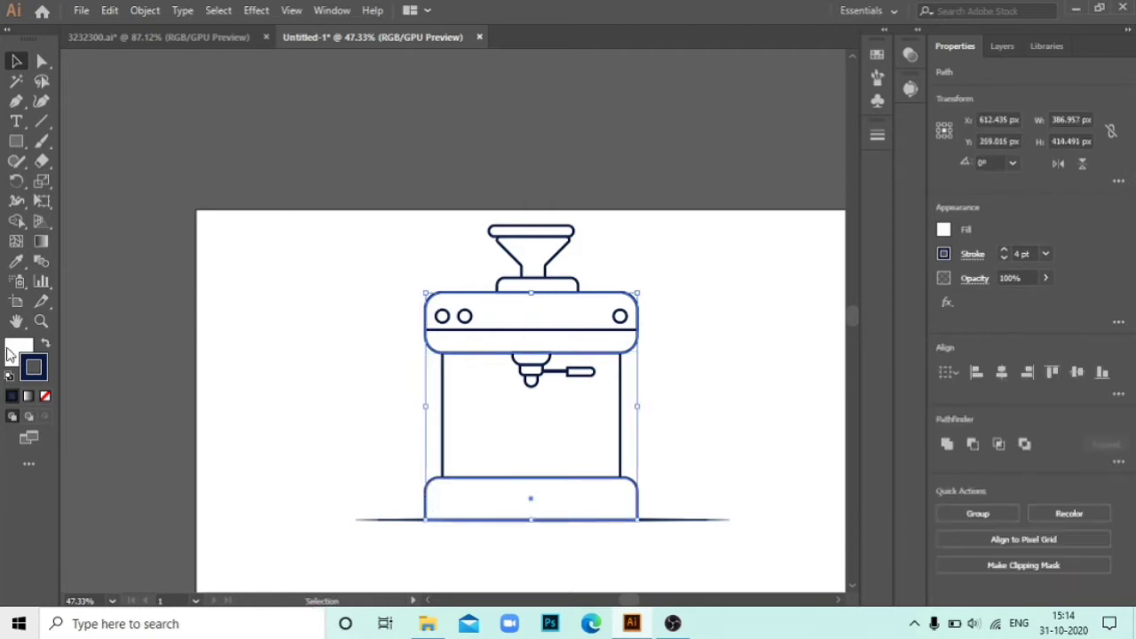
double_click(18, 353)
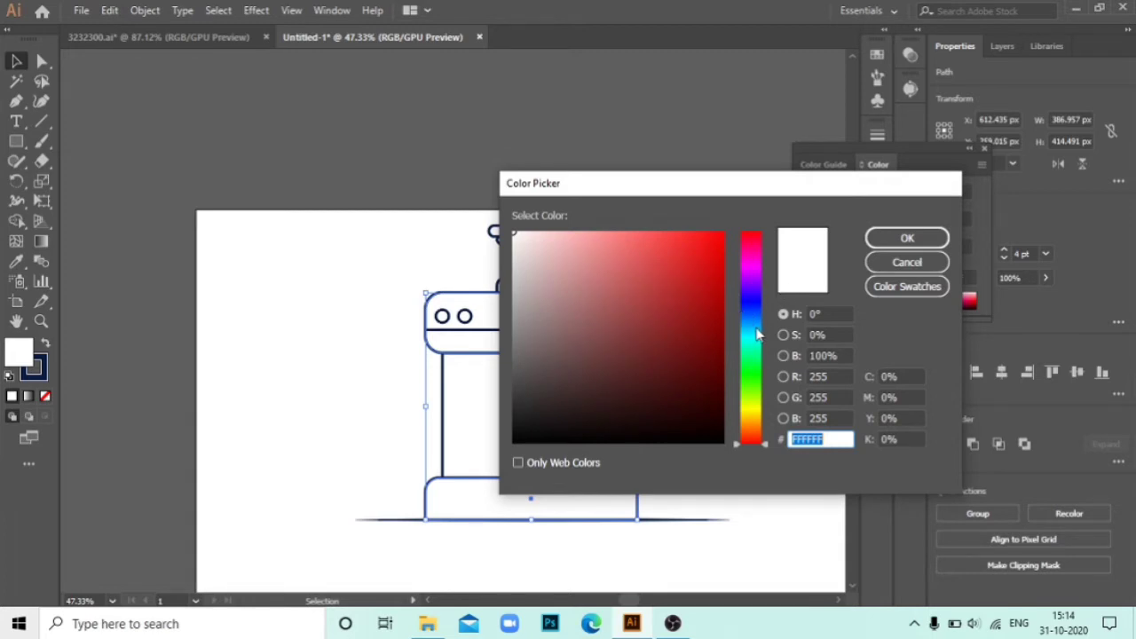
click(751, 300)
click(653, 244)
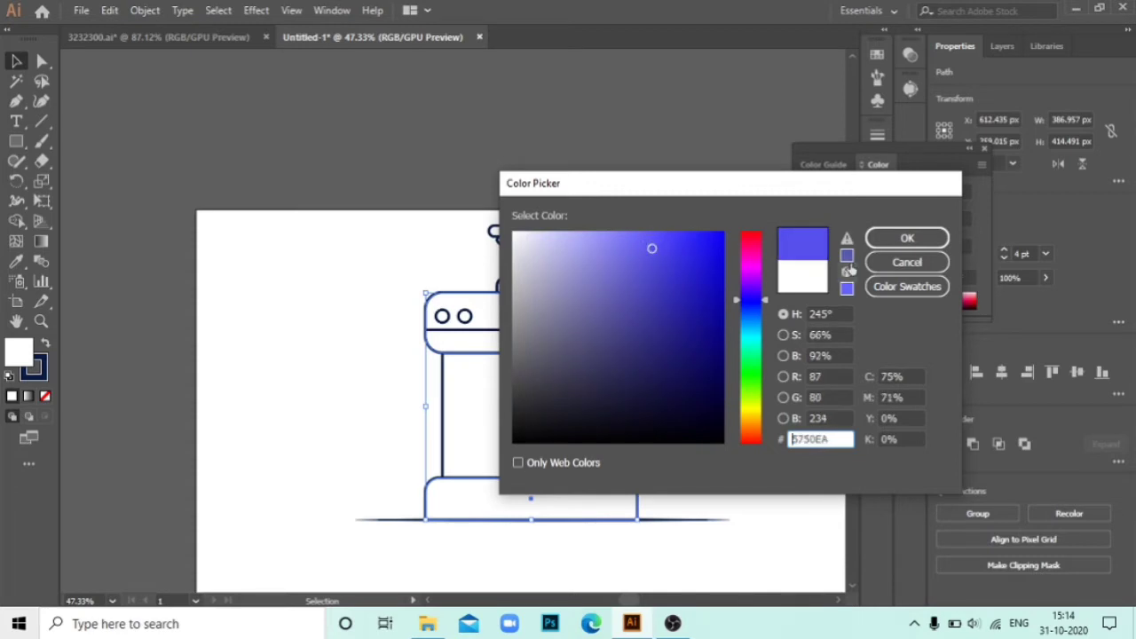
key(Return)
click(742, 351)
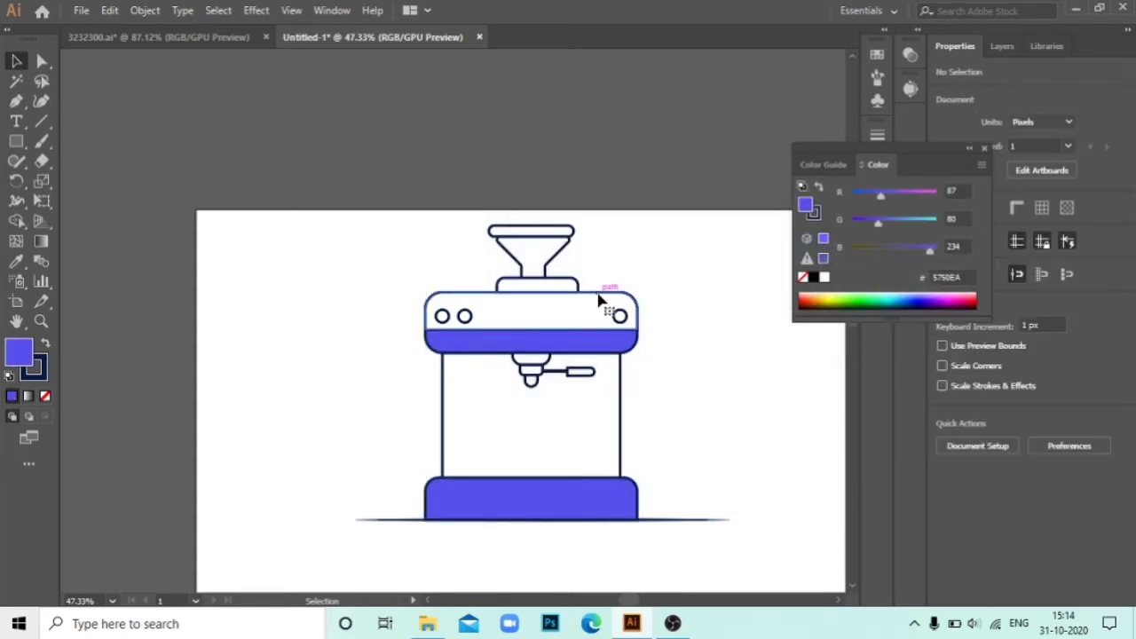
- Fill the middle body of the machine with pale lavender
click(622, 414)
double_click(18, 353)
click(751, 302)
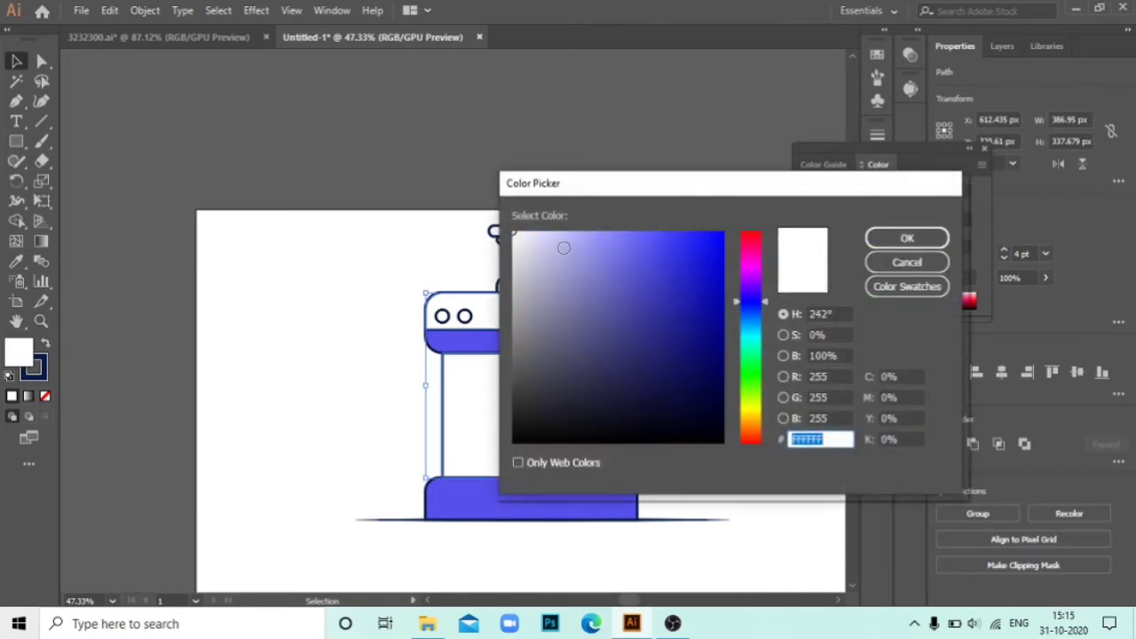
click(541, 247)
drag(548, 245, 533, 235)
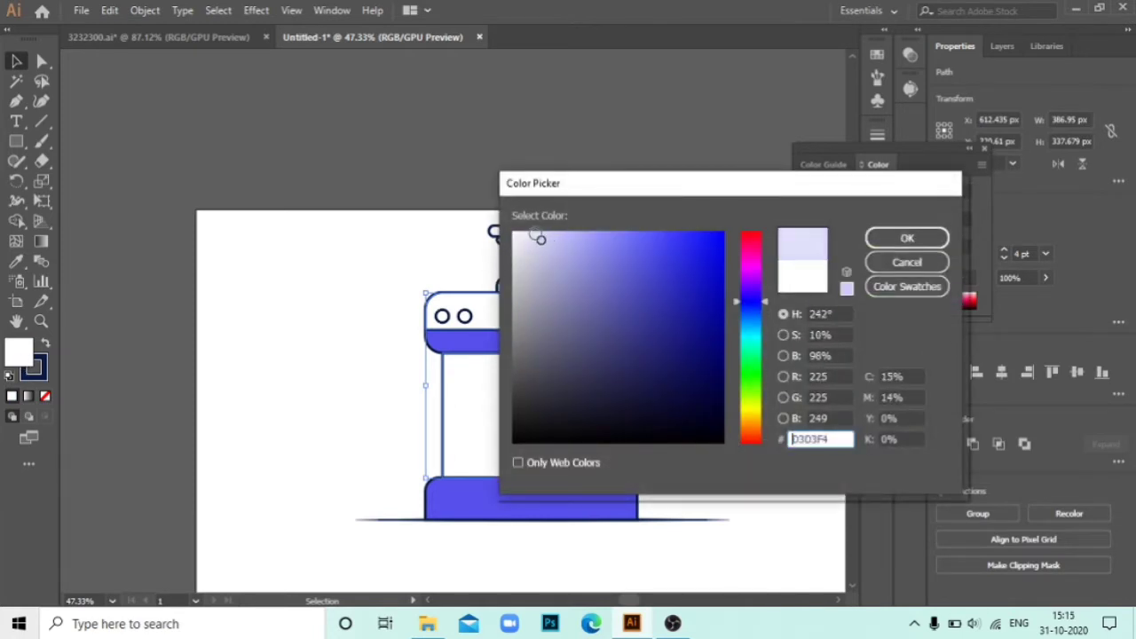
click(906, 238)
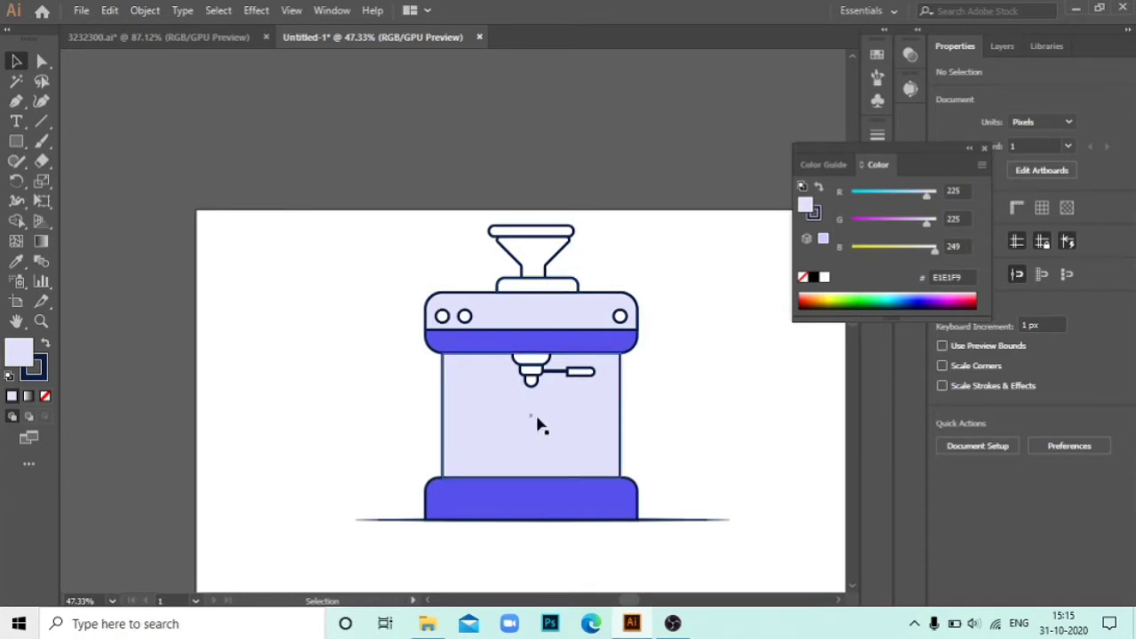
- Fill the grinder neck, portafilter and handle with greyish-pink BCAFAF
click(537, 284)
shift+click(535, 377)
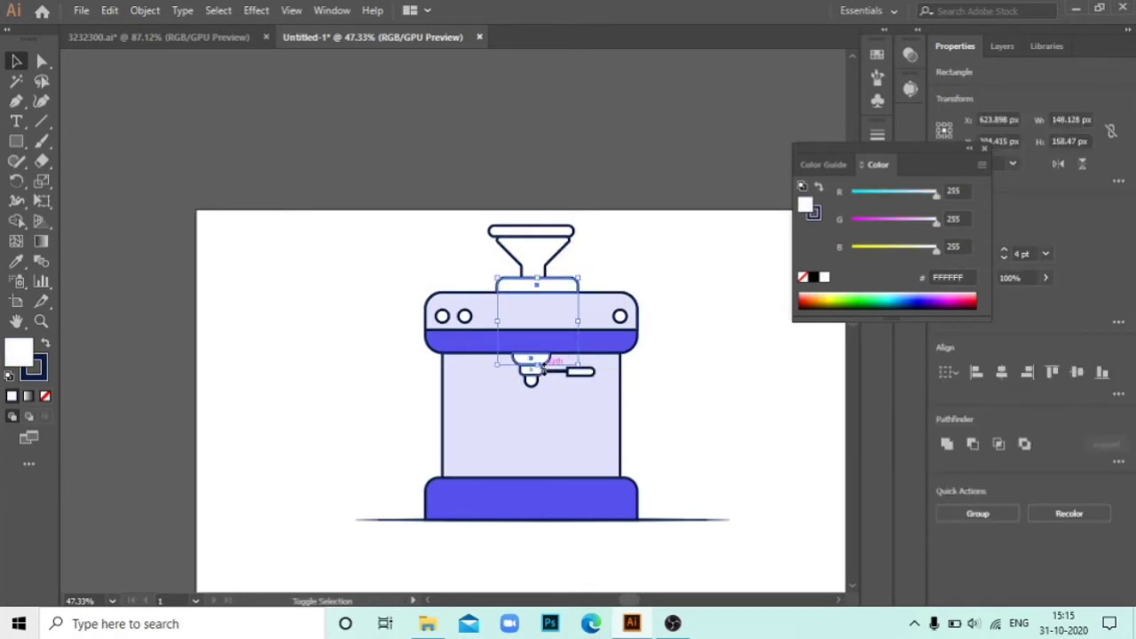
shift+click(590, 373)
double_click(22, 353)
mouse_move(536, 270)
mouse_down()
mouse_move(546, 251)
mouse_move(529, 273)
mouse_up()
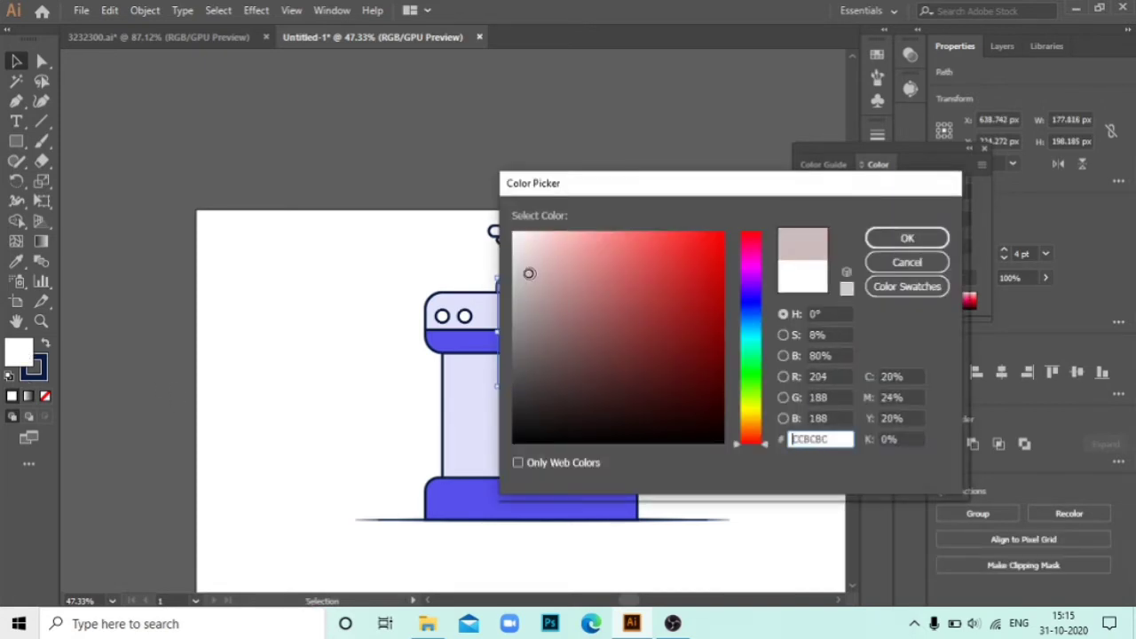
click(901, 235)
click(588, 214)
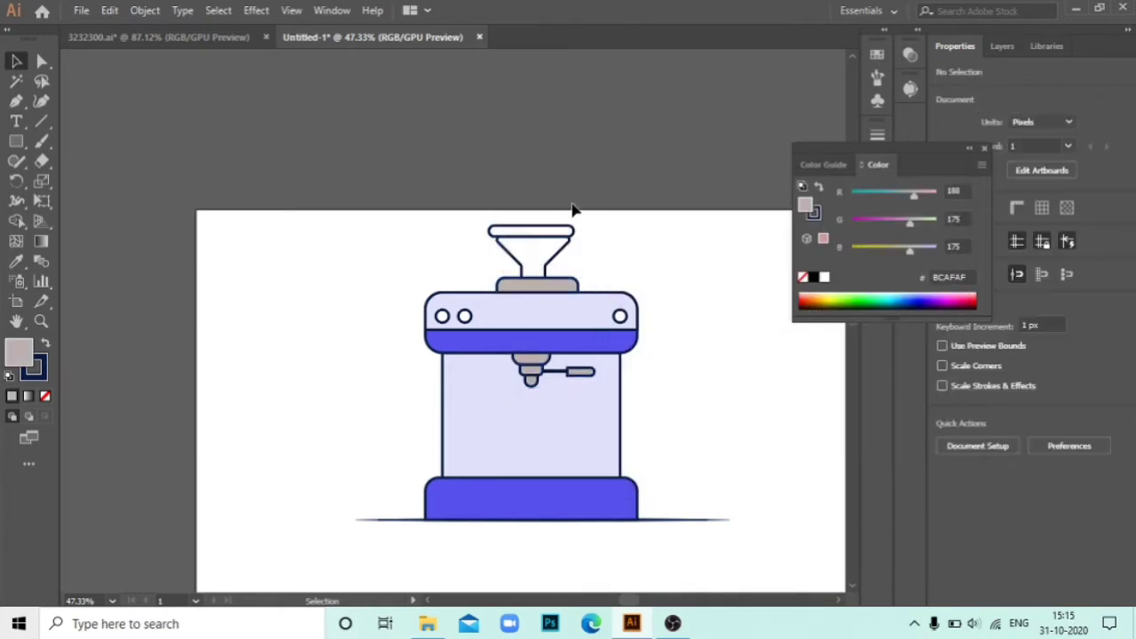
- Fill the left dot on the top panel yellow E8F72D
click(442, 315)
double_click(20, 353)
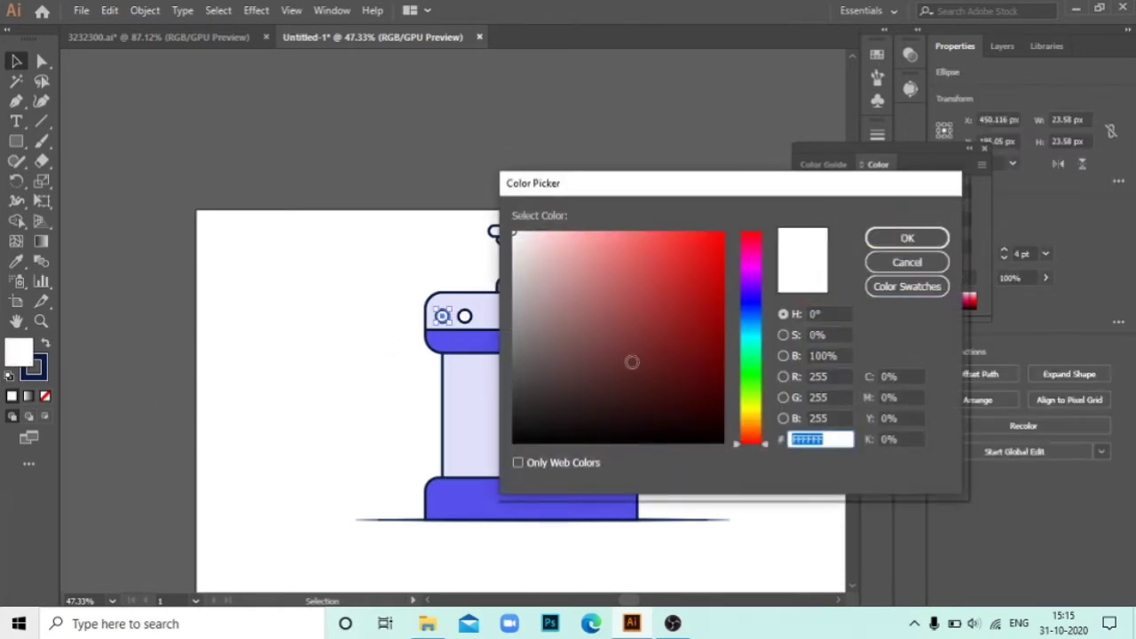
click(753, 409)
click(642, 261)
click(684, 236)
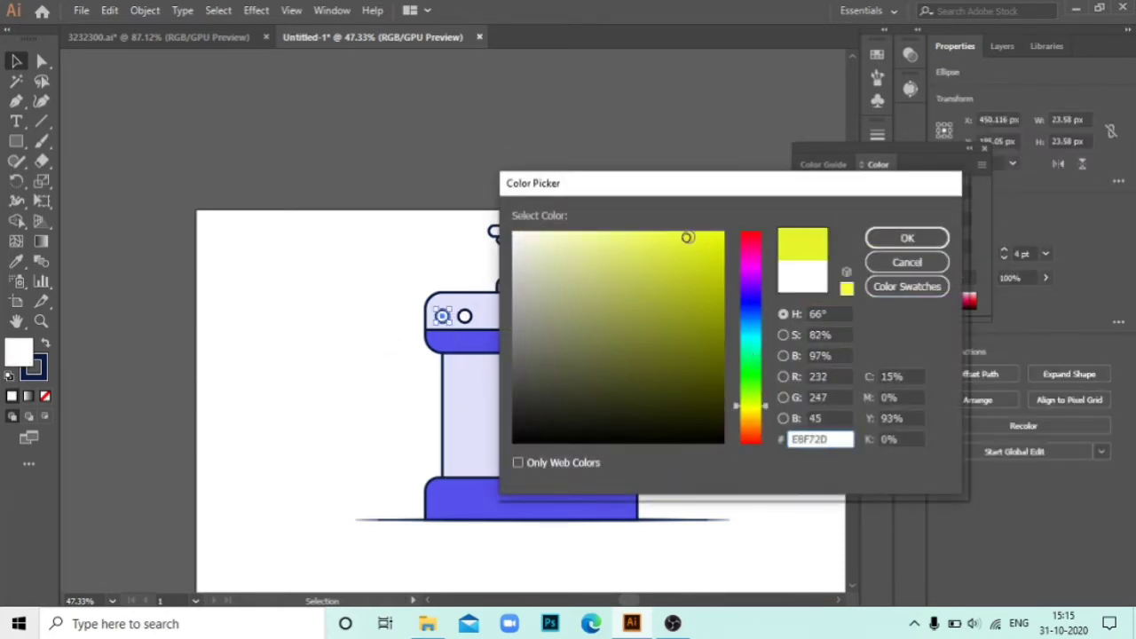
click(907, 238)
click(411, 232)
- Fill the middle dot red FF4848 and eyedrop the yellow onto the right dot
click(465, 316)
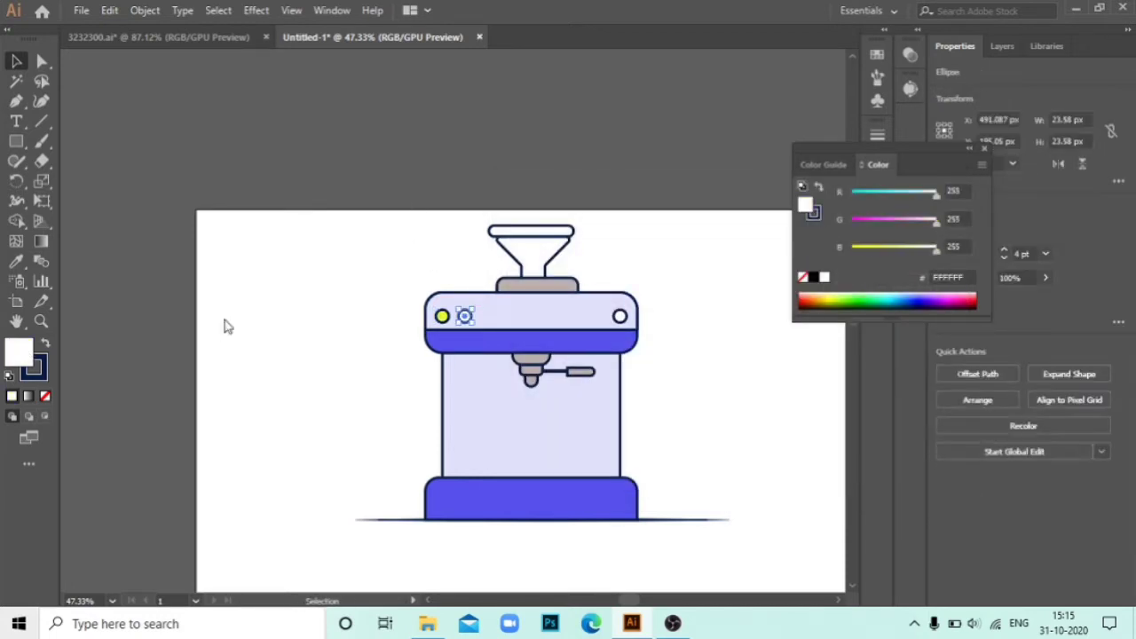
double_click(20, 353)
click(667, 246)
click(733, 210)
click(659, 215)
click(907, 237)
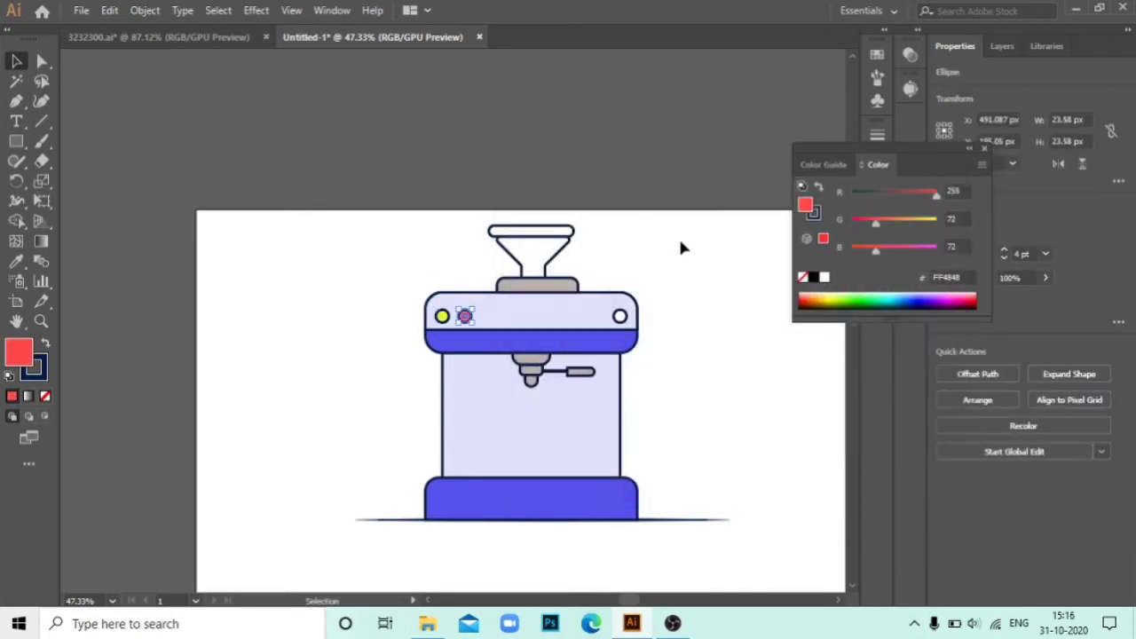
click(681, 249)
click(620, 316)
click(442, 316)
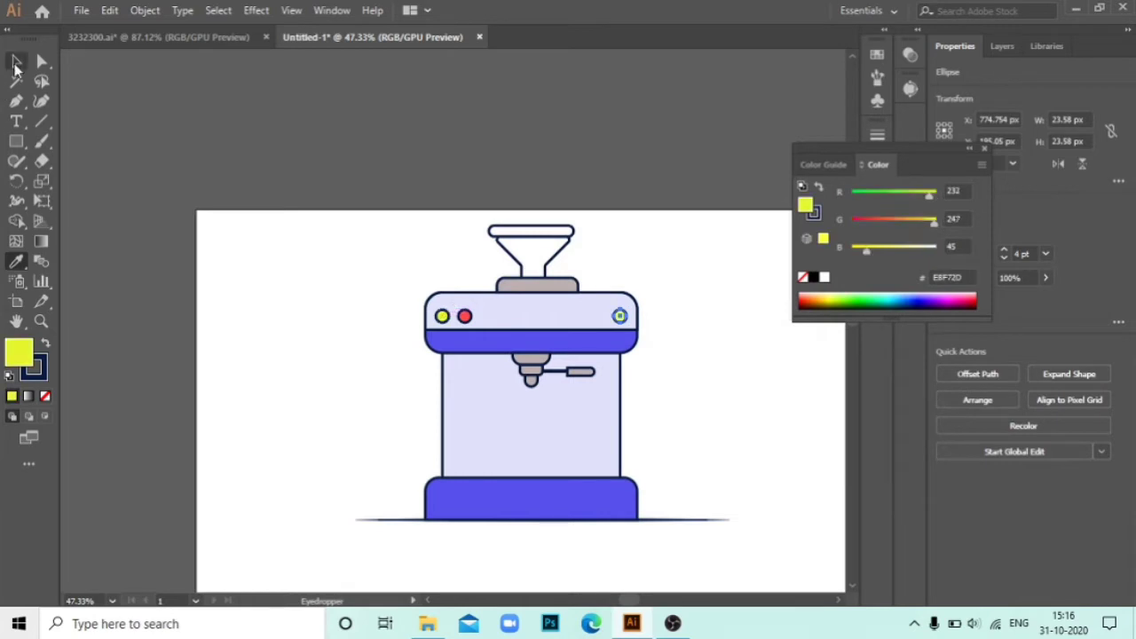
click(319, 168)
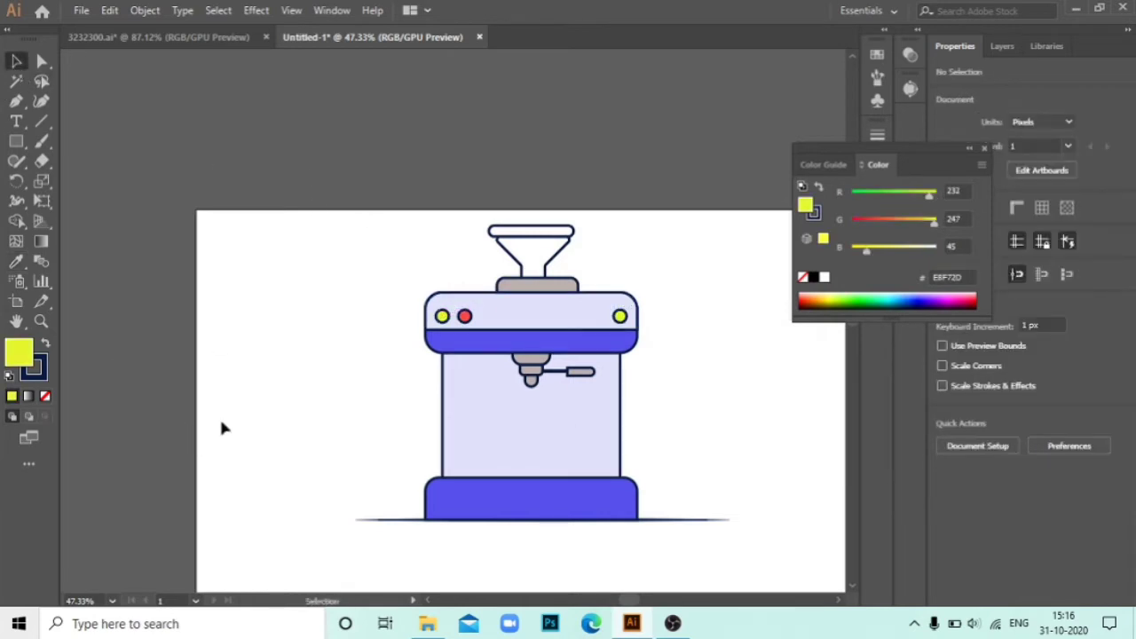
- Eyedrop the red from the middle dot onto the hopper rim
click(561, 233)
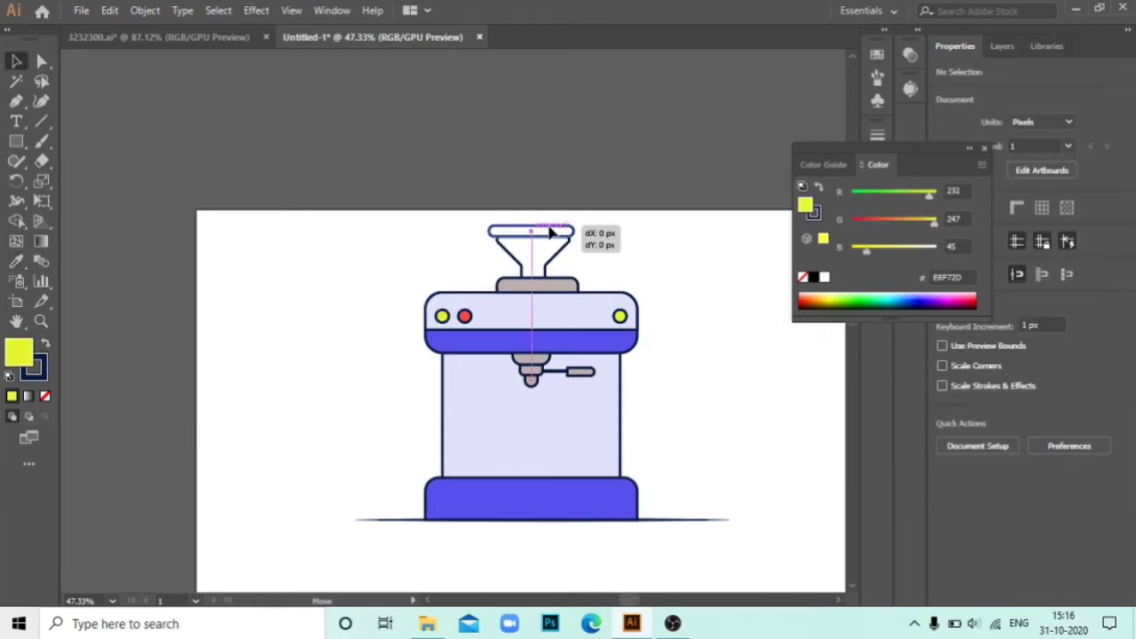
click(617, 253)
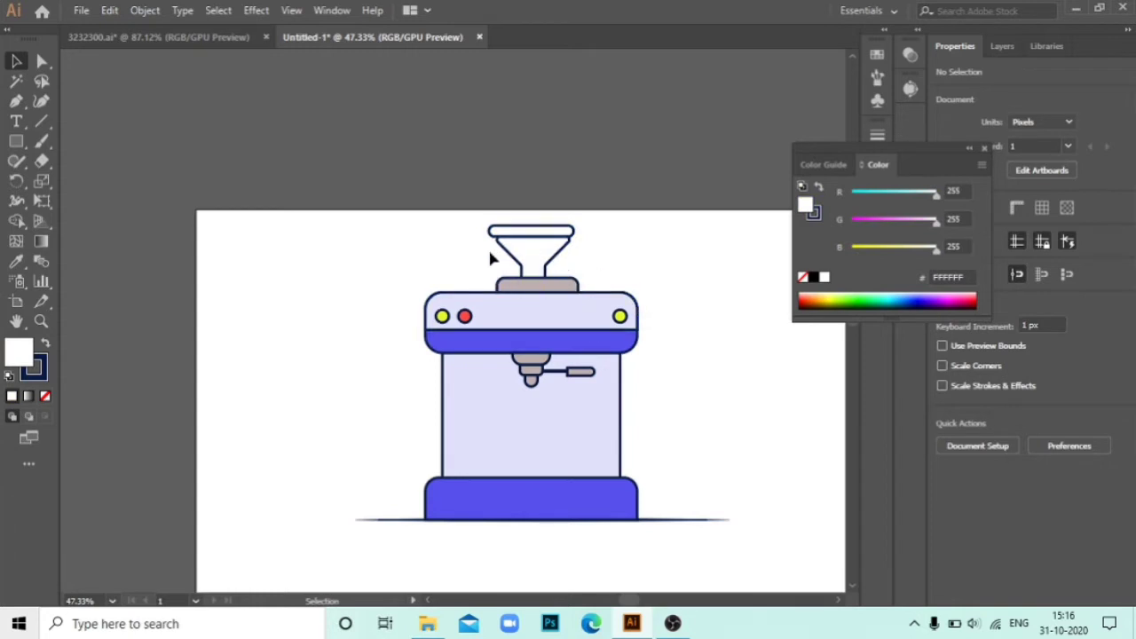
drag(534, 228, 535, 229)
click(634, 263)
click(569, 233)
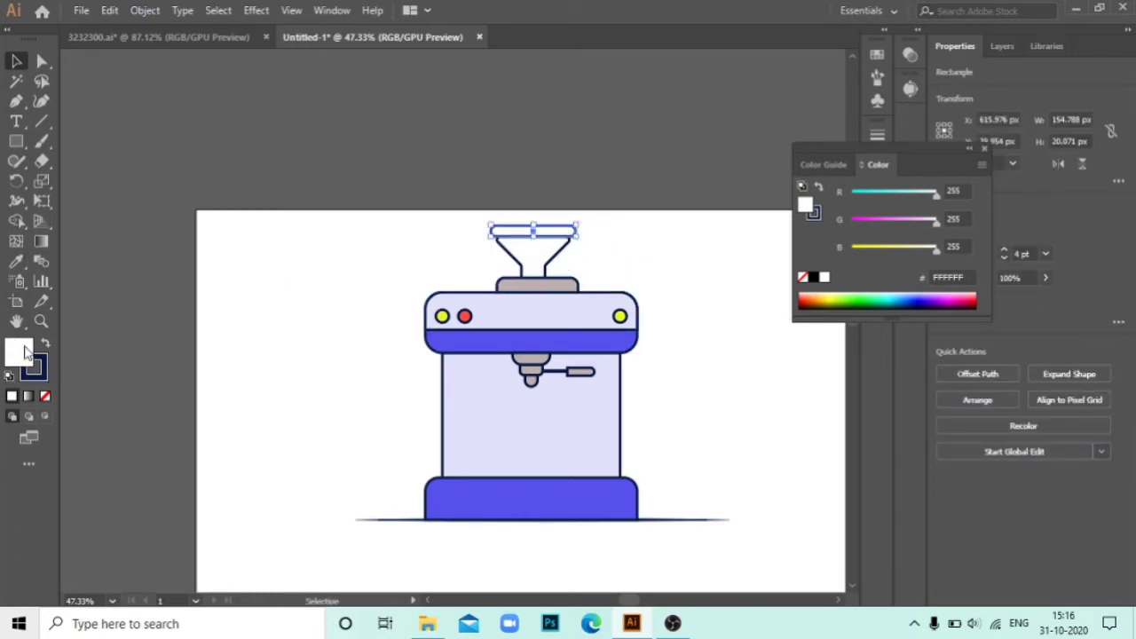
double_click(25, 353)
click(905, 261)
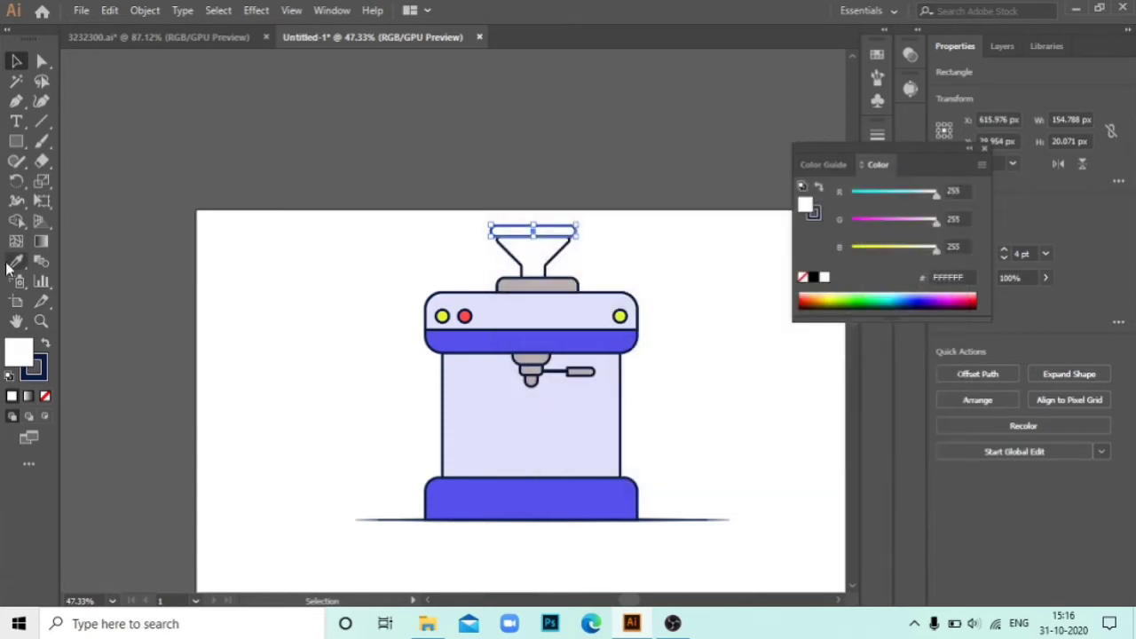
click(466, 314)
key(ctrl+shift+a)
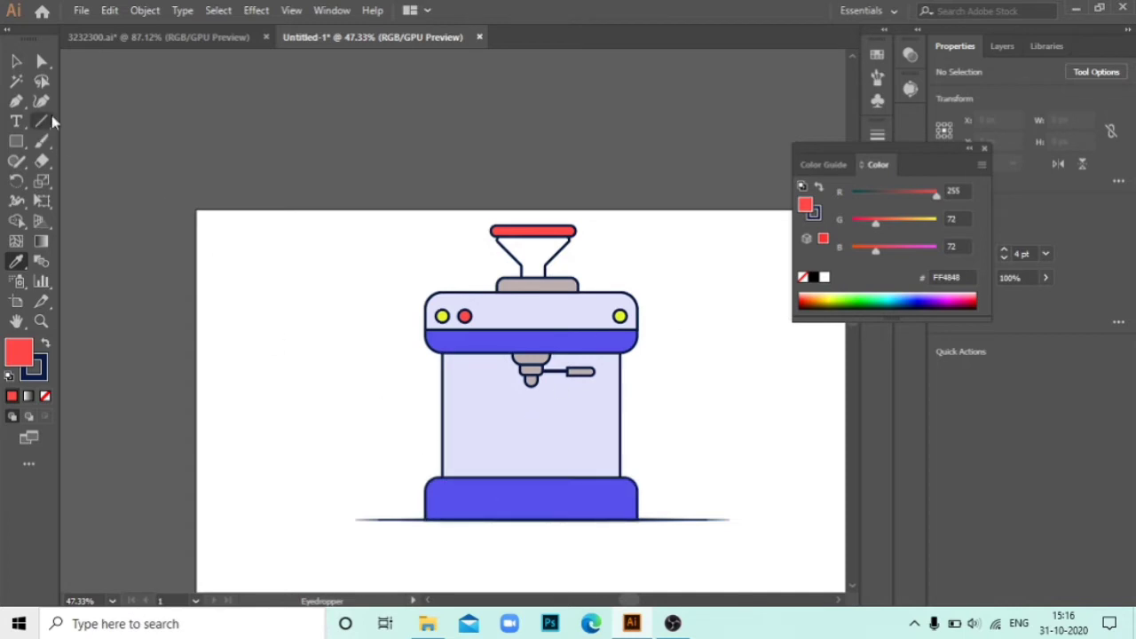
key(v)
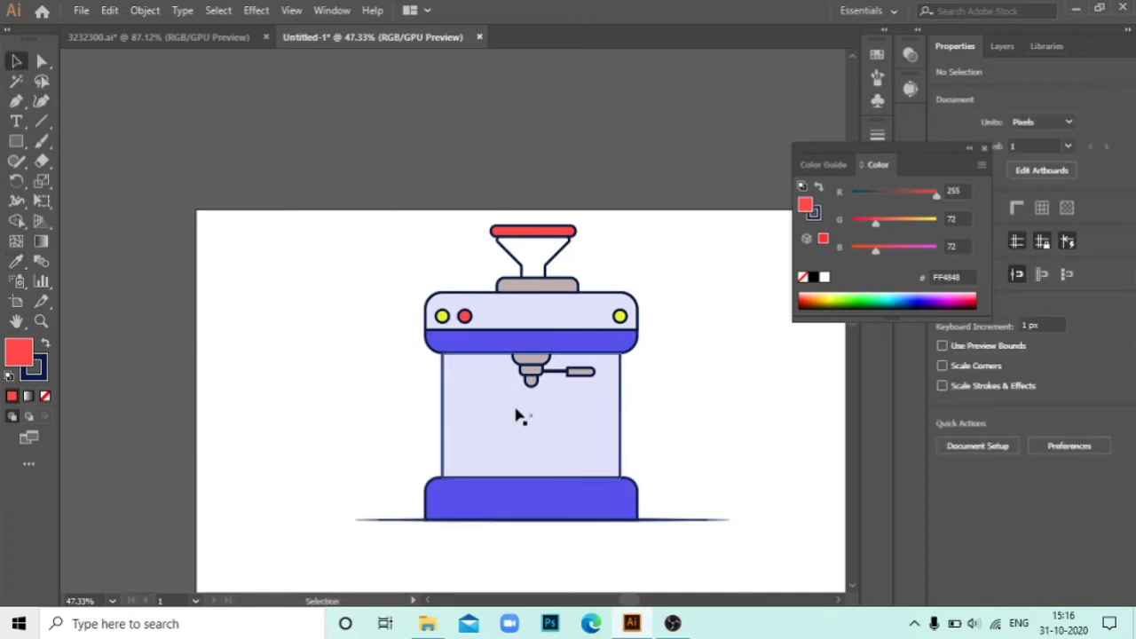
- Zoom in and draw a closed Pen wedge across the top panel's left end
key(z)
mouse_move(468, 367)
mouse_down()
mouse_move(388, 358)
mouse_move(463, 386)
mouse_up()
click(17, 59)
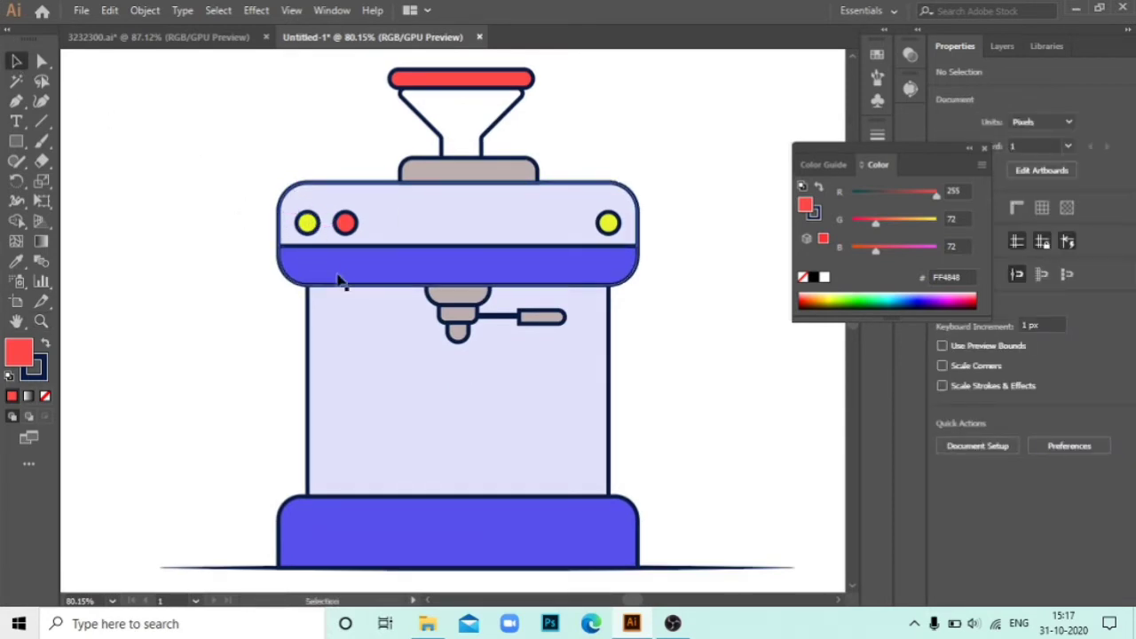
key(p)
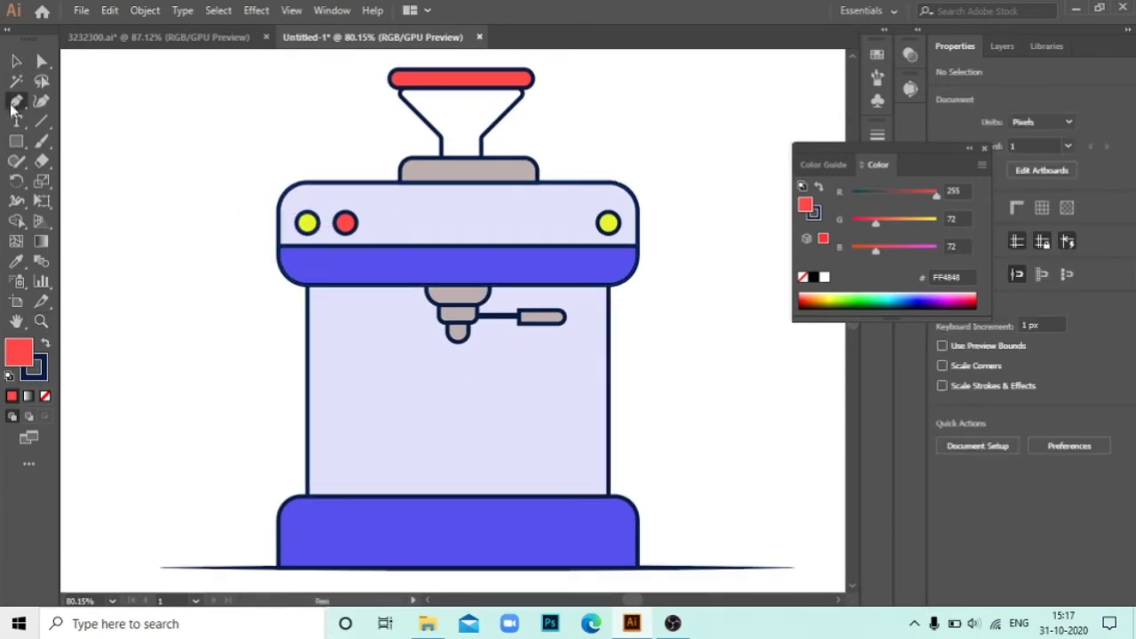
click(278, 220)
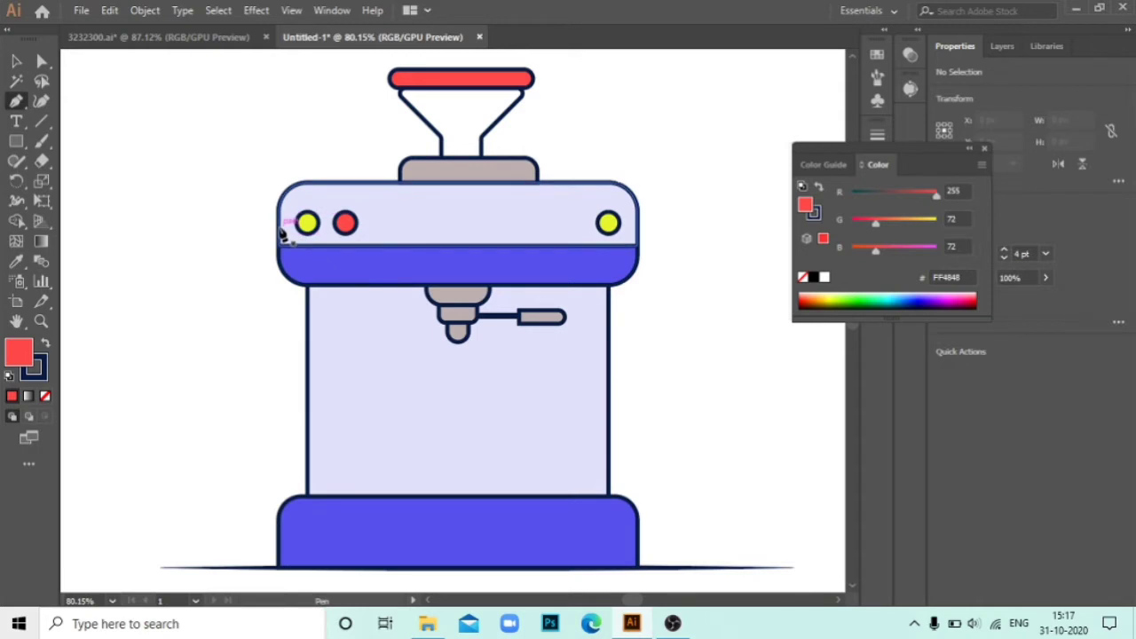
click(390, 285)
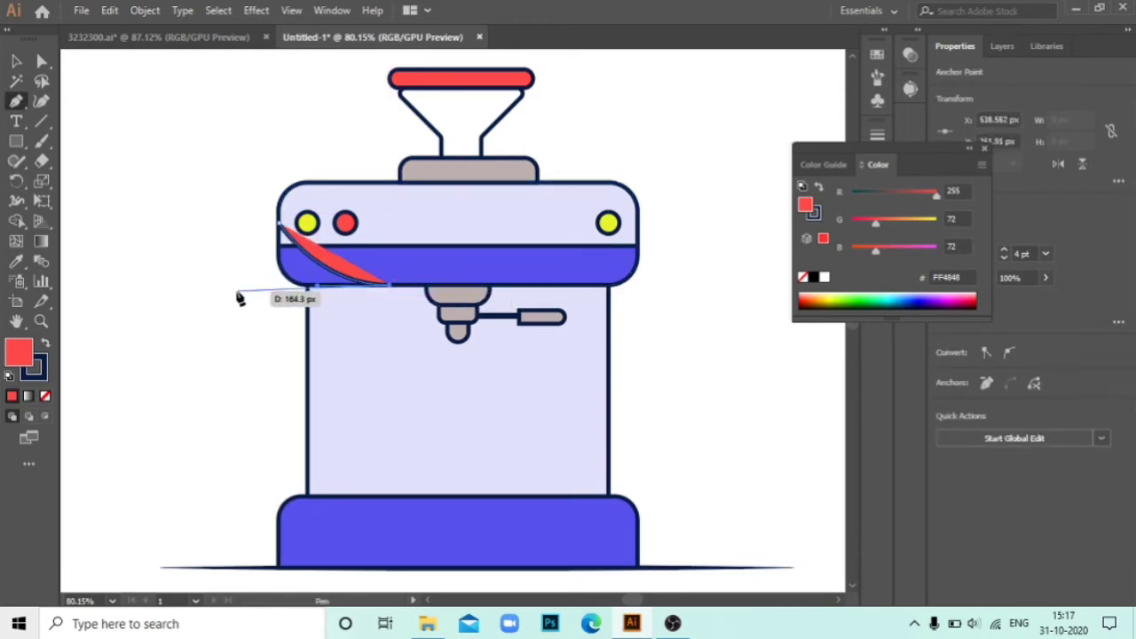
click(235, 285)
click(249, 228)
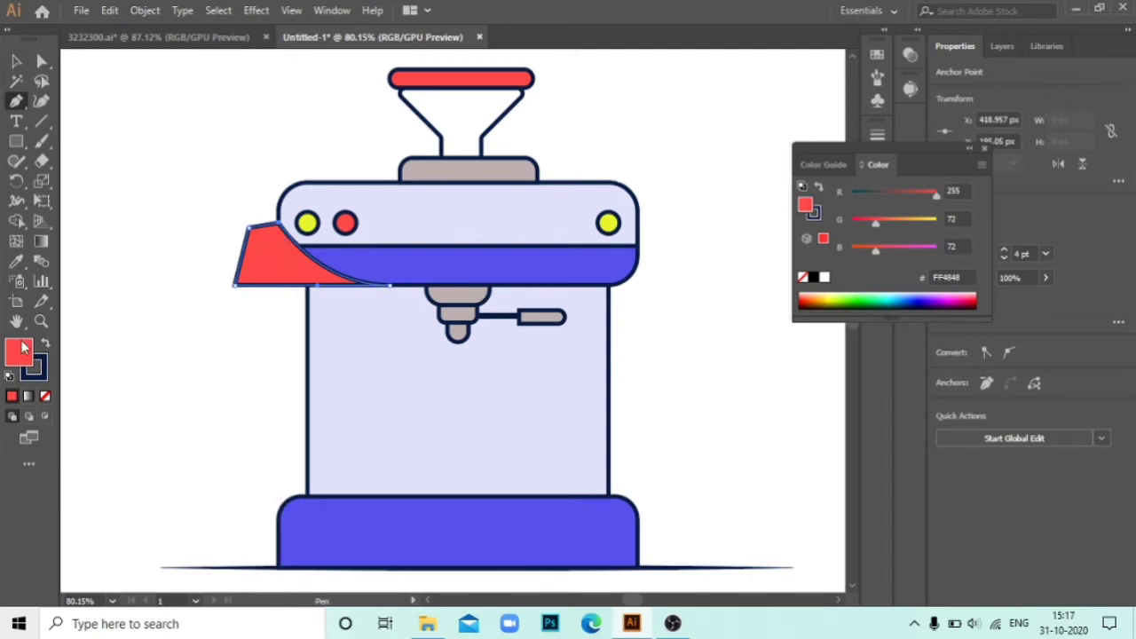
- Give the wedge a black fill, no stroke and 15% opacity, then trim it to the panel
click(34, 365)
click(45, 396)
click(814, 277)
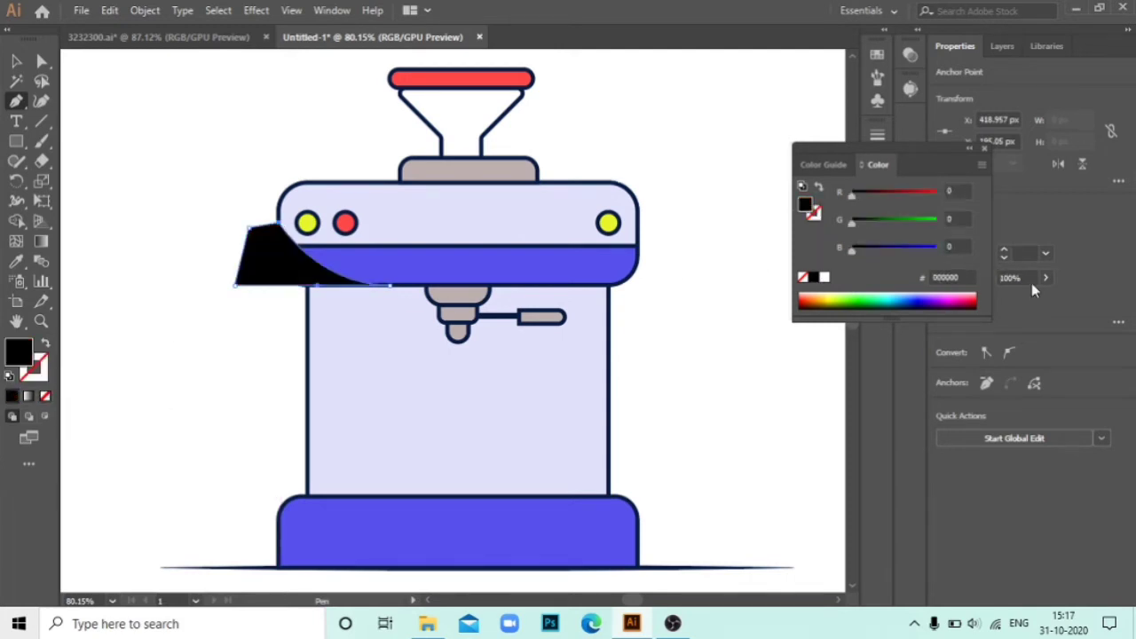
text(15)
key(Return)
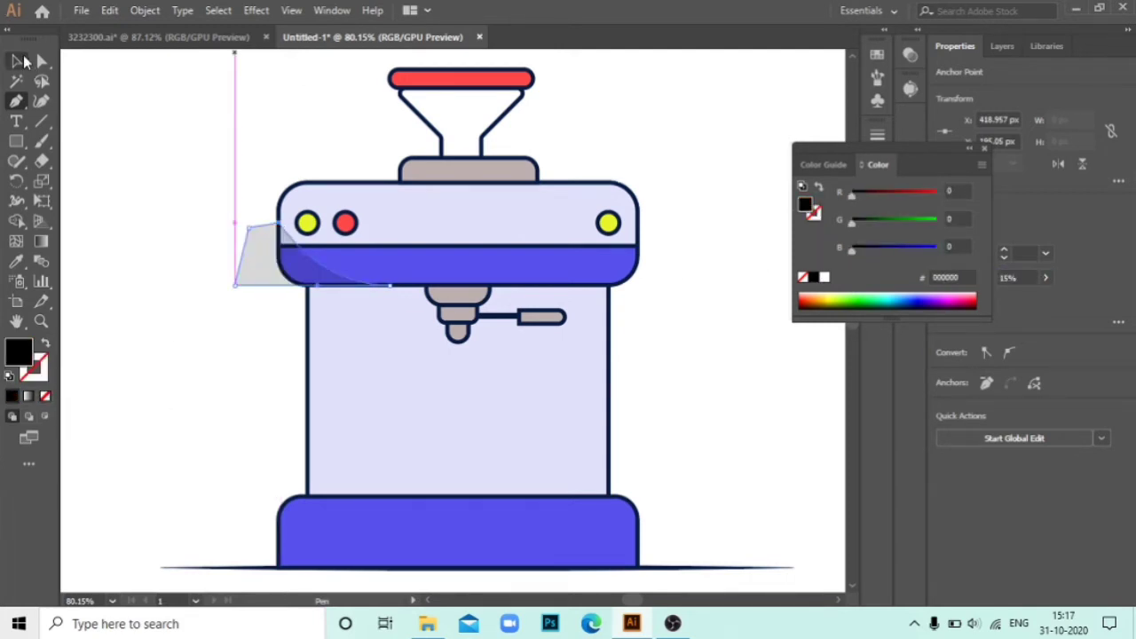
key(v)
drag(241, 243, 27, 253)
click(16, 221)
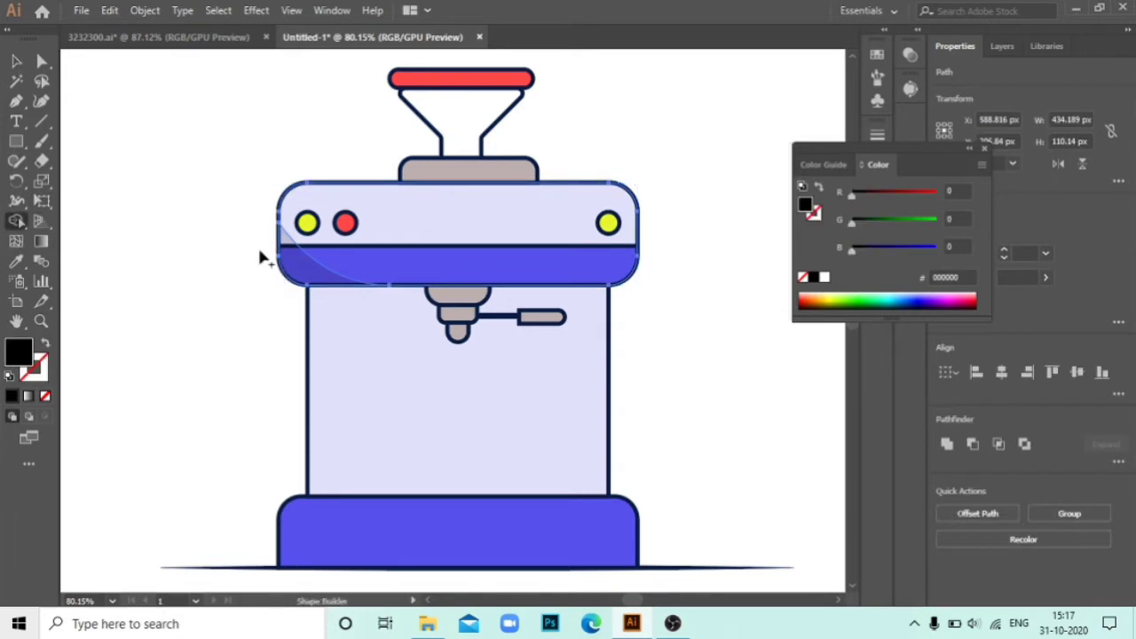
drag(284, 257, 621, 263)
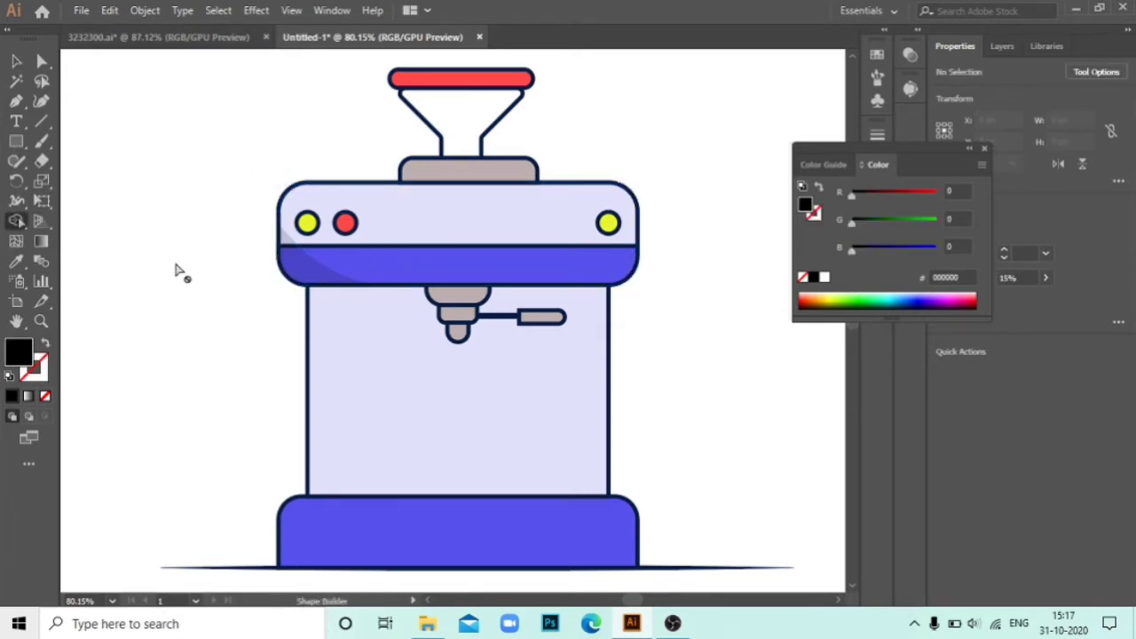
scroll(445, 288, up, 3)
- Offset the light upper panel path inward by -5 px with Preview on
scroll(464, 297, up, 3)
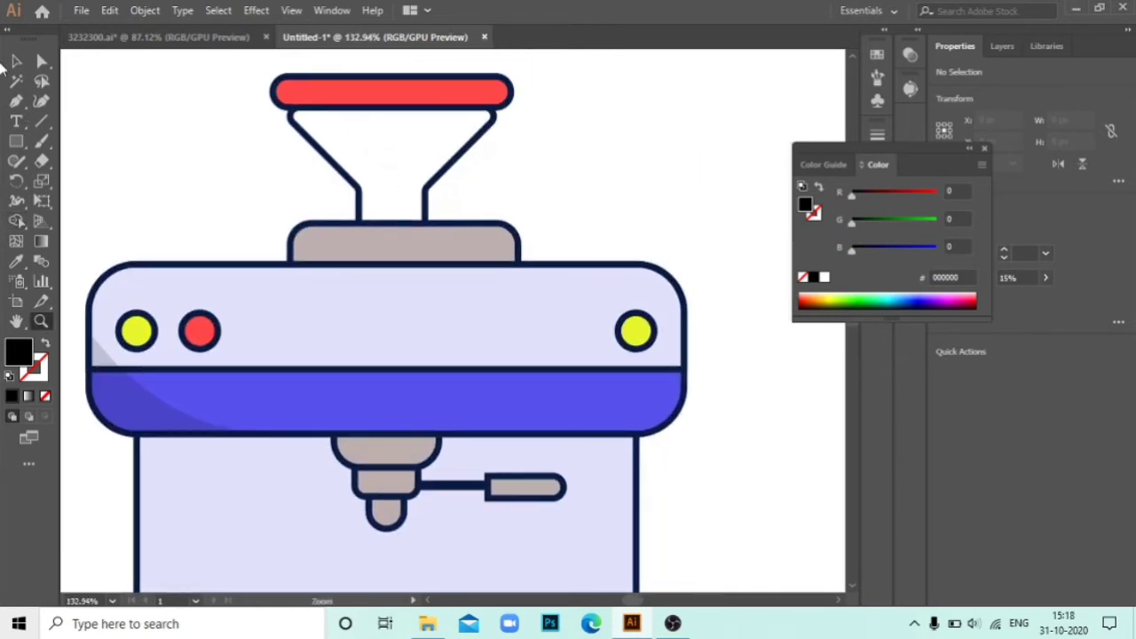
key(v)
drag(293, 260, 246, 271)
click(977, 374)
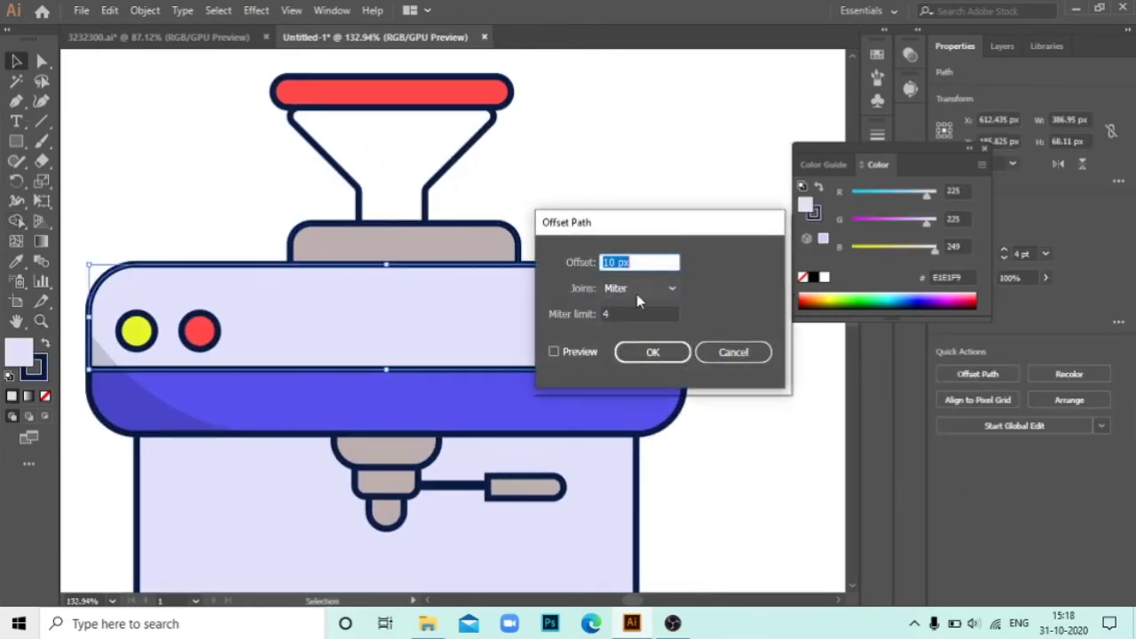
click(553, 351)
text(-3)
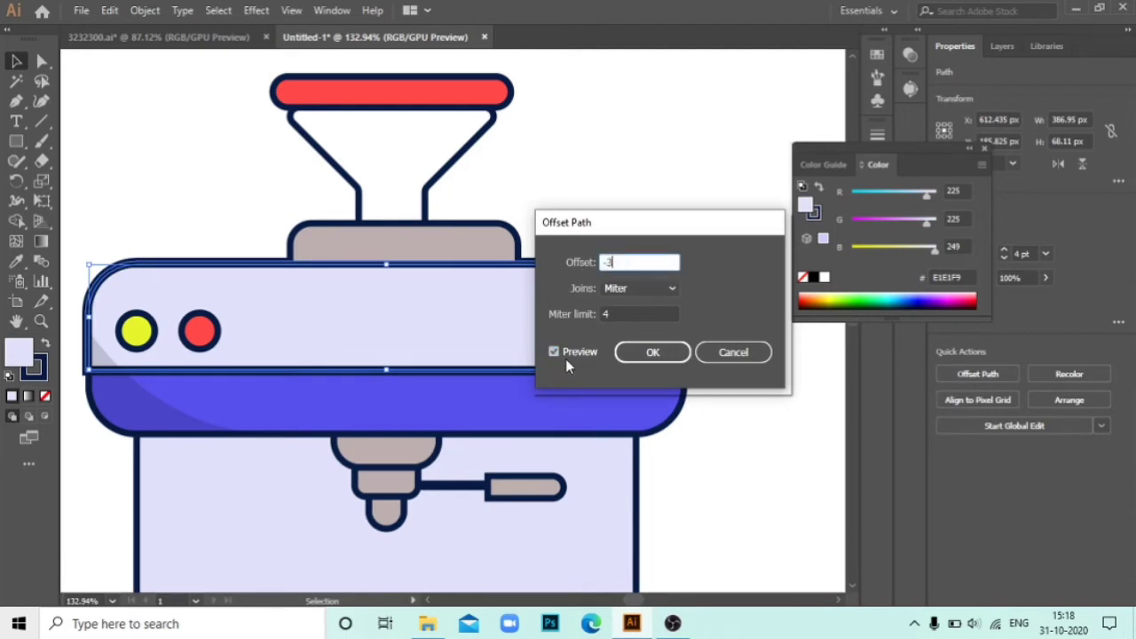
key(Tab)
double_click(638, 263)
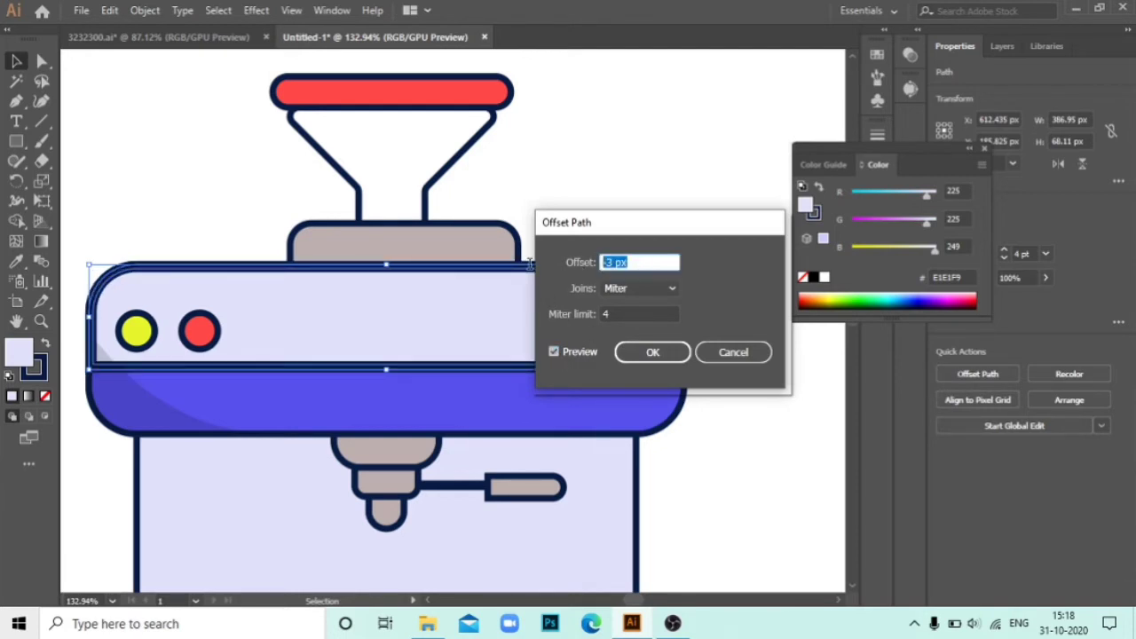
text(-5)
key(Tab)
key(Return)
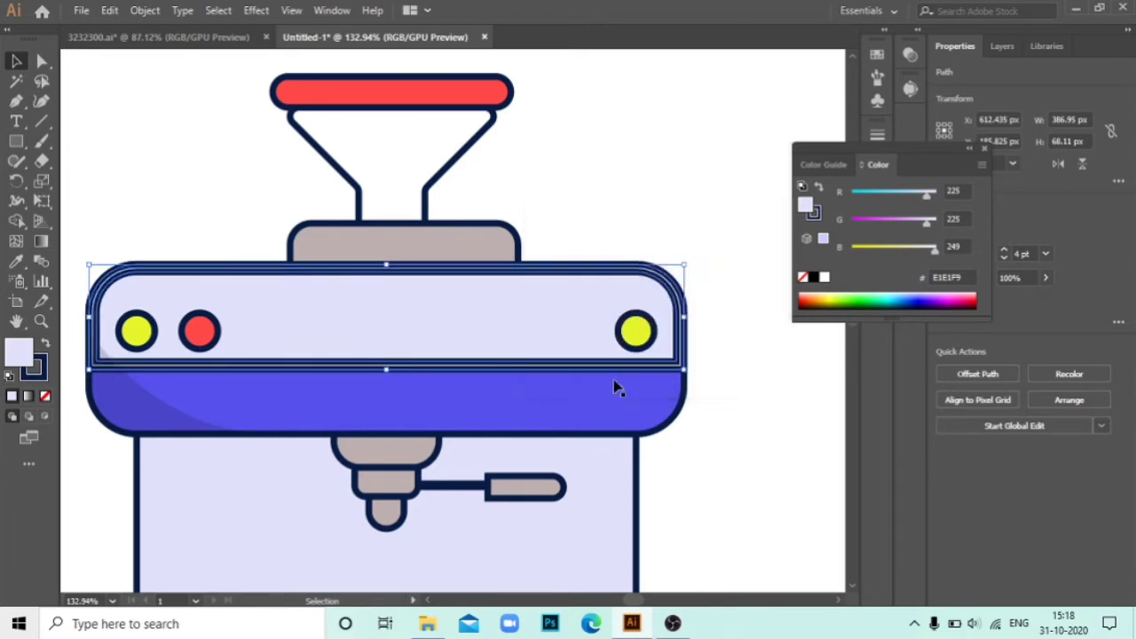
- Delete the newly created inner offset path
click(746, 391)
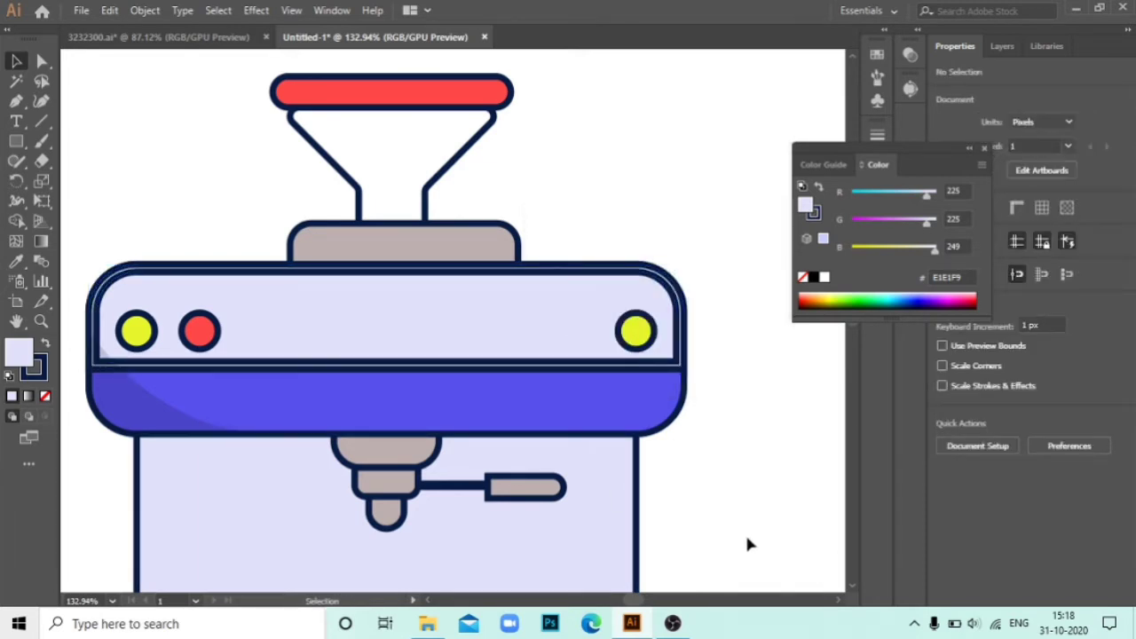
click(680, 310)
key(Delete)
- Draw a closed Pen shape hugging the upper panel's top and right edges
key(p)
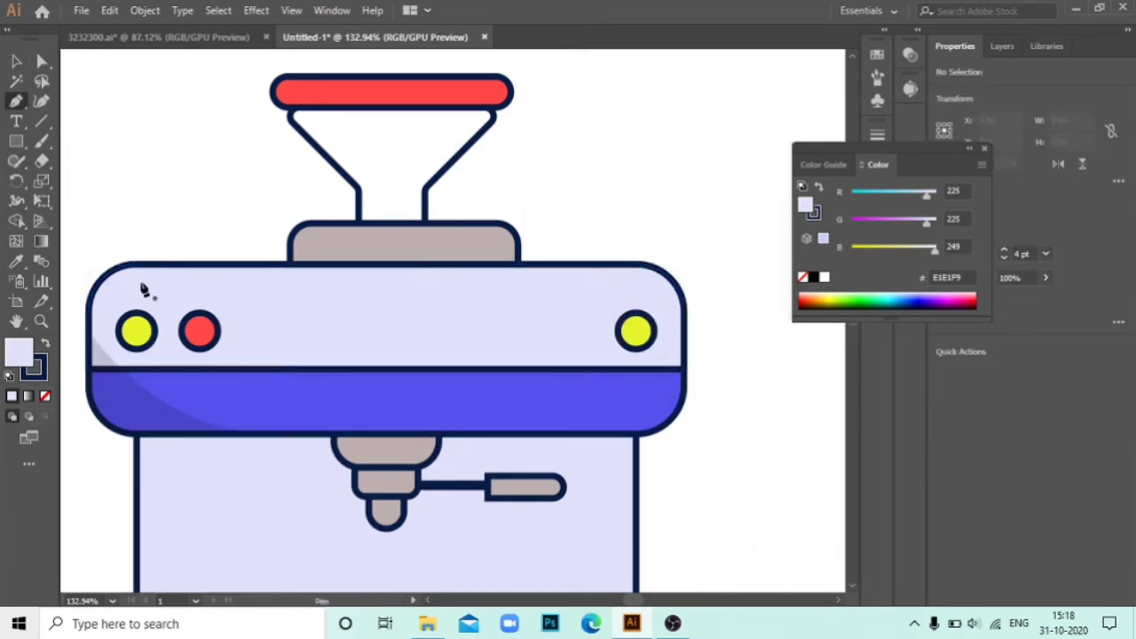
click(109, 272)
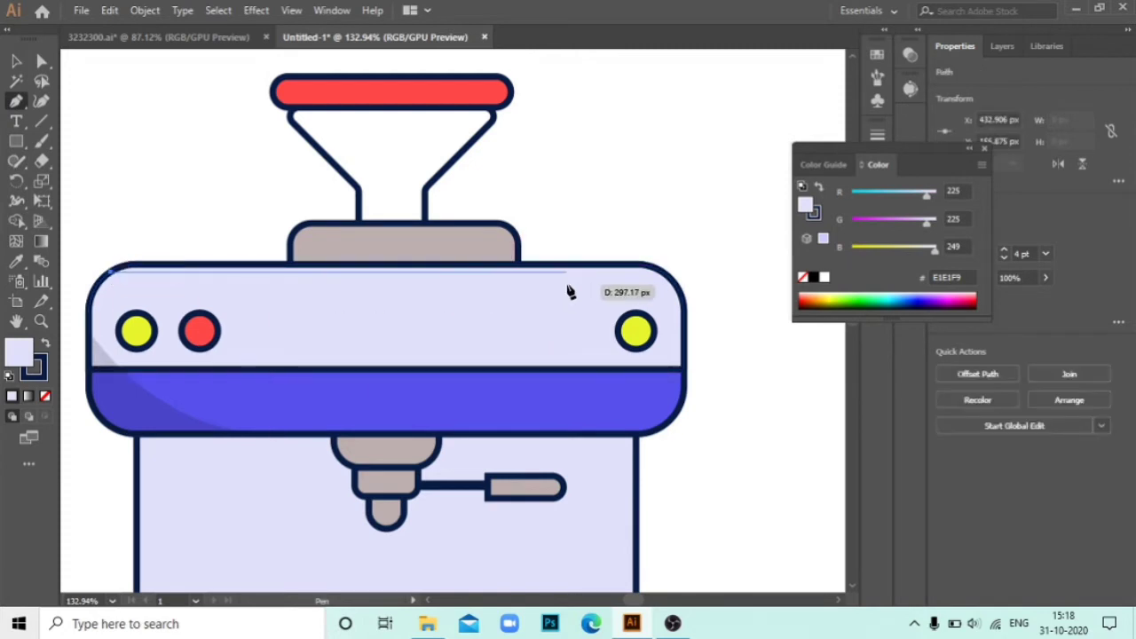
click(647, 275)
click(671, 311)
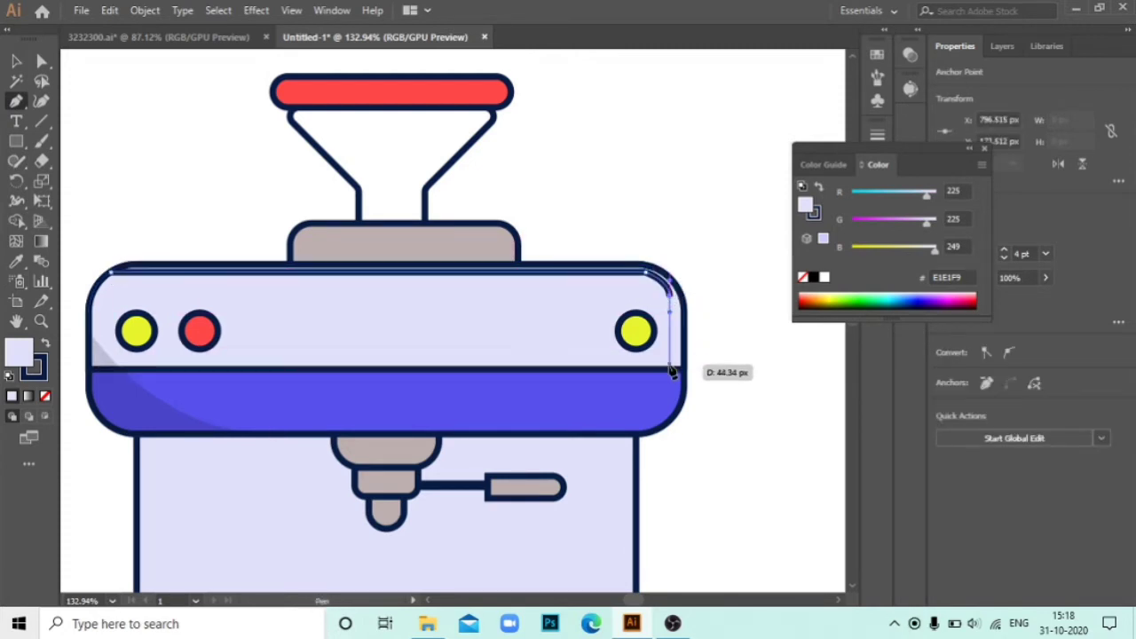
click(671, 366)
click(670, 371)
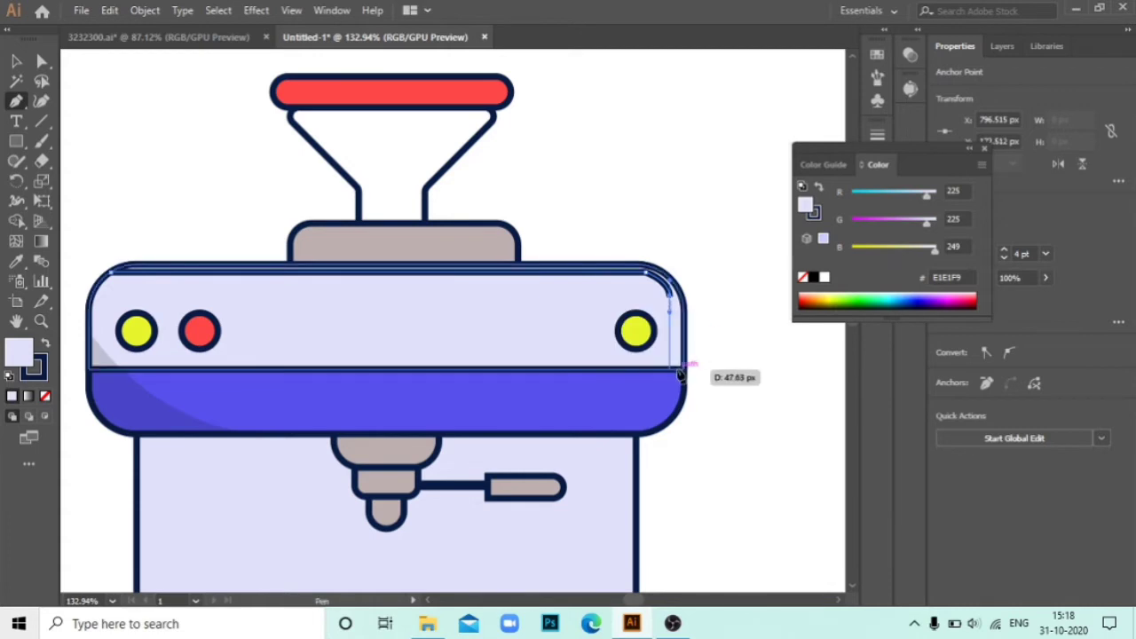
click(710, 370)
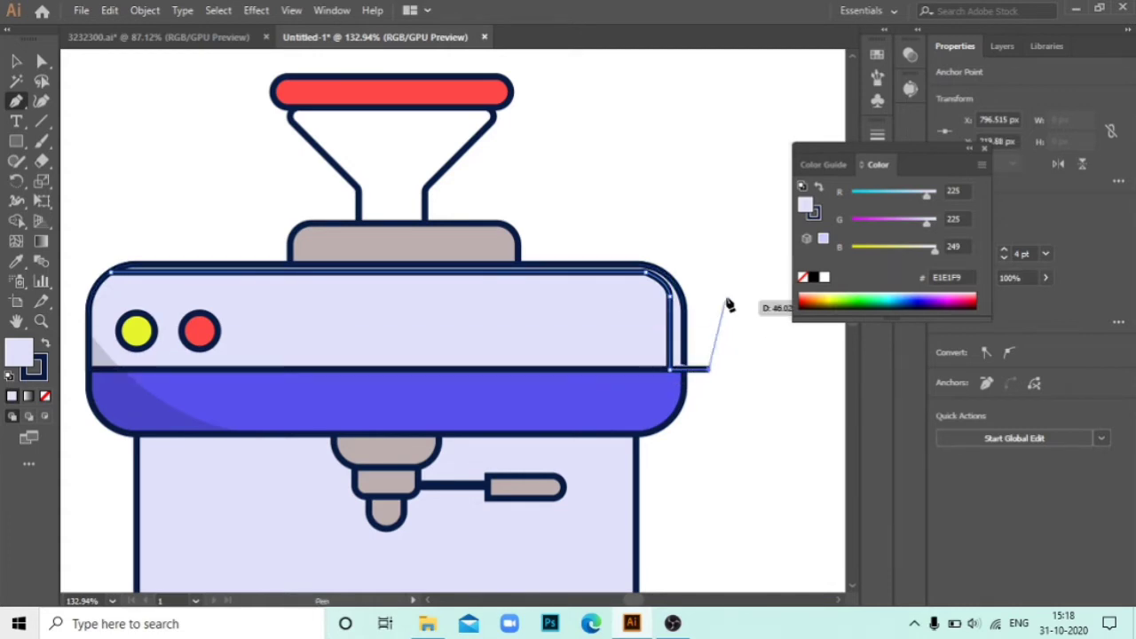
click(708, 265)
click(682, 214)
click(75, 215)
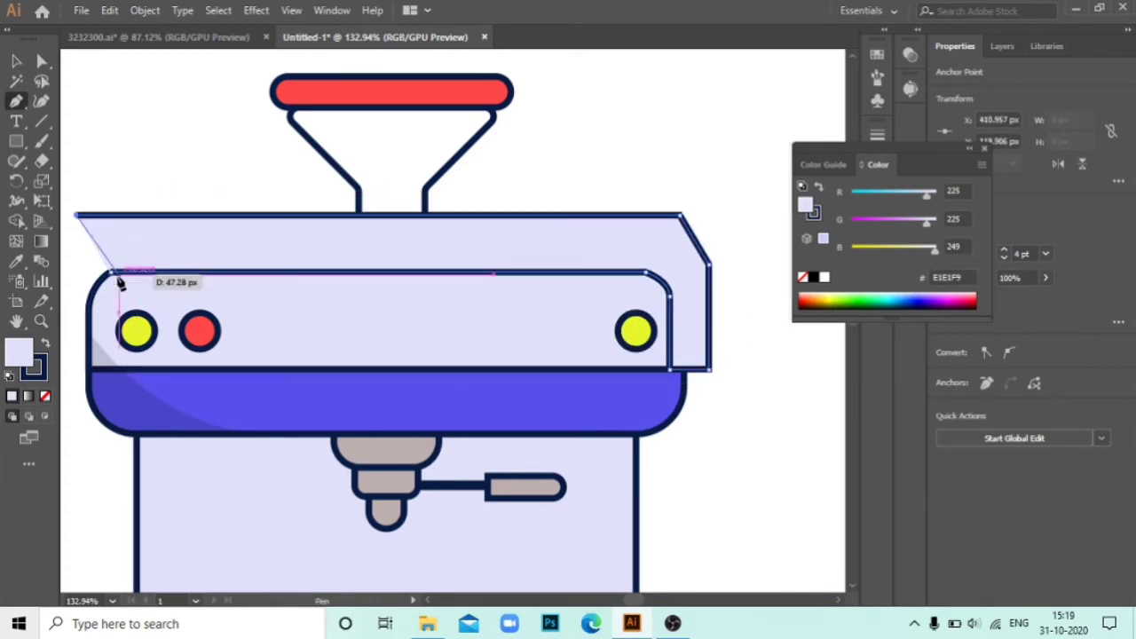
click(108, 269)
- Trim the shape with Shape Builder against the body panel, leaving a white strip
key(v)
click(44, 396)
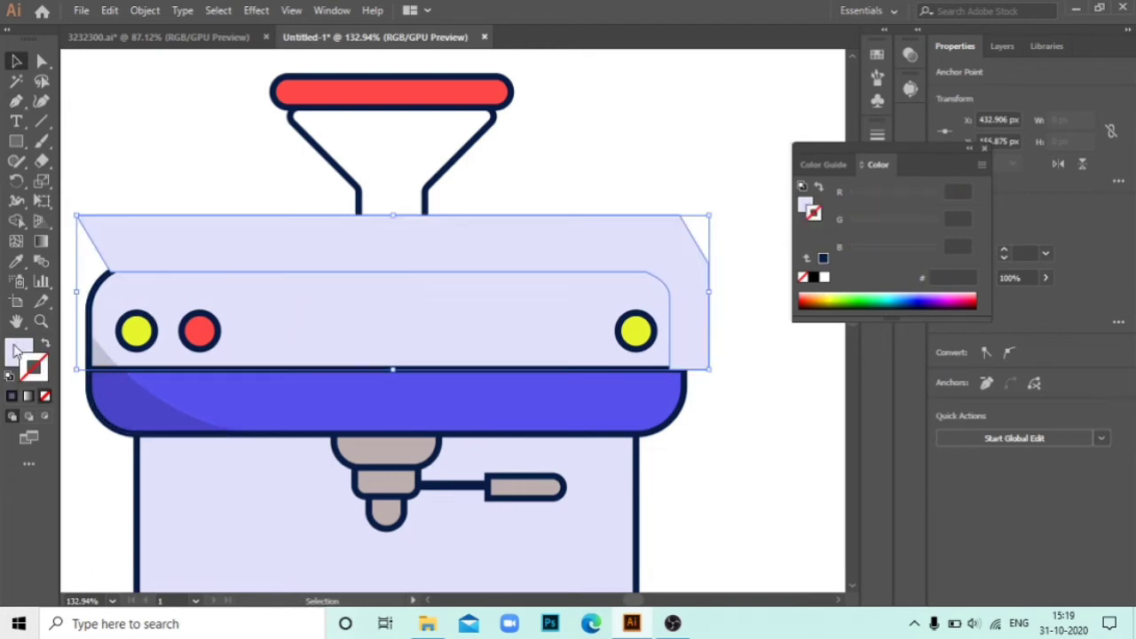
click(803, 277)
shift+click(492, 335)
key(shift+m)
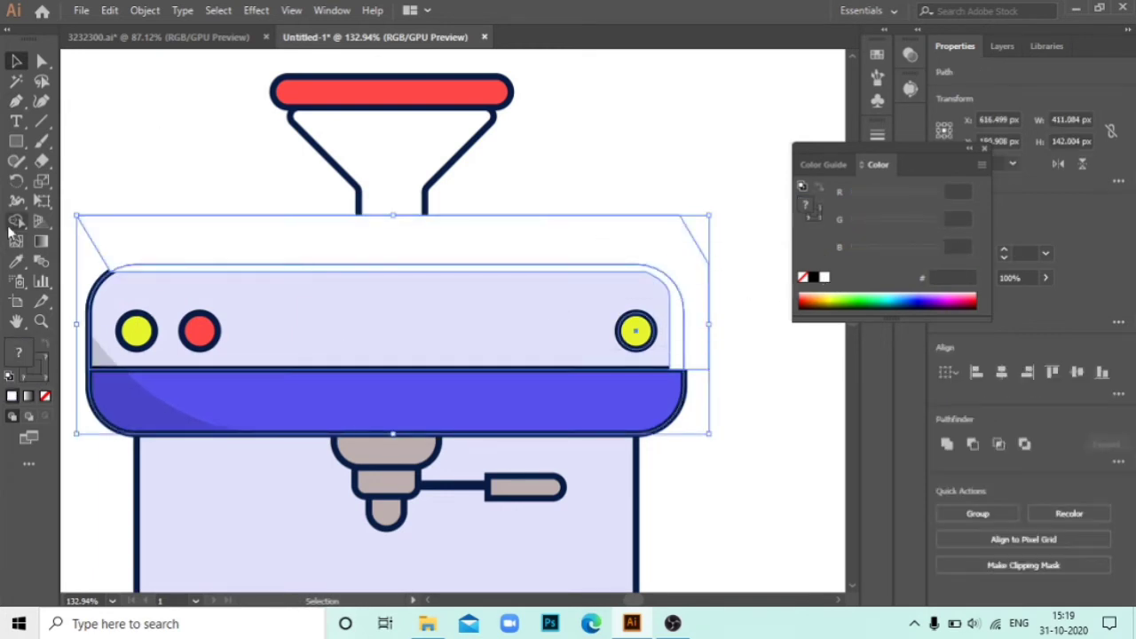
alt+click(614, 241)
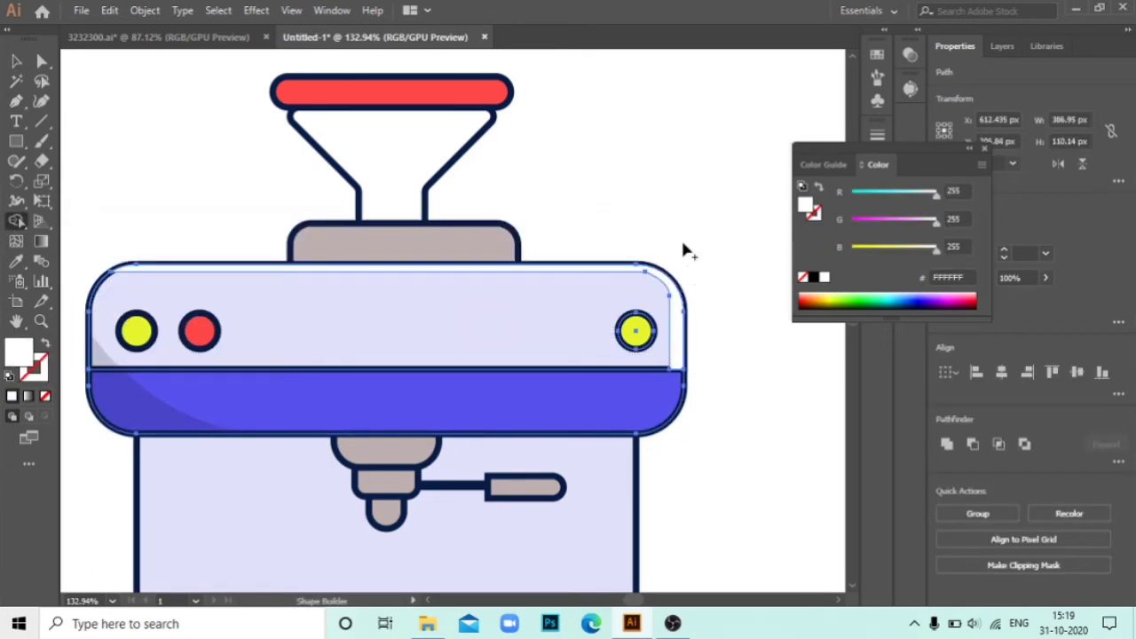
key(ctrl+shift+a)
- Adjust the white strip's corner anchors to line up with the panel and divider line
key(z)
drag(671, 393, 816, 471)
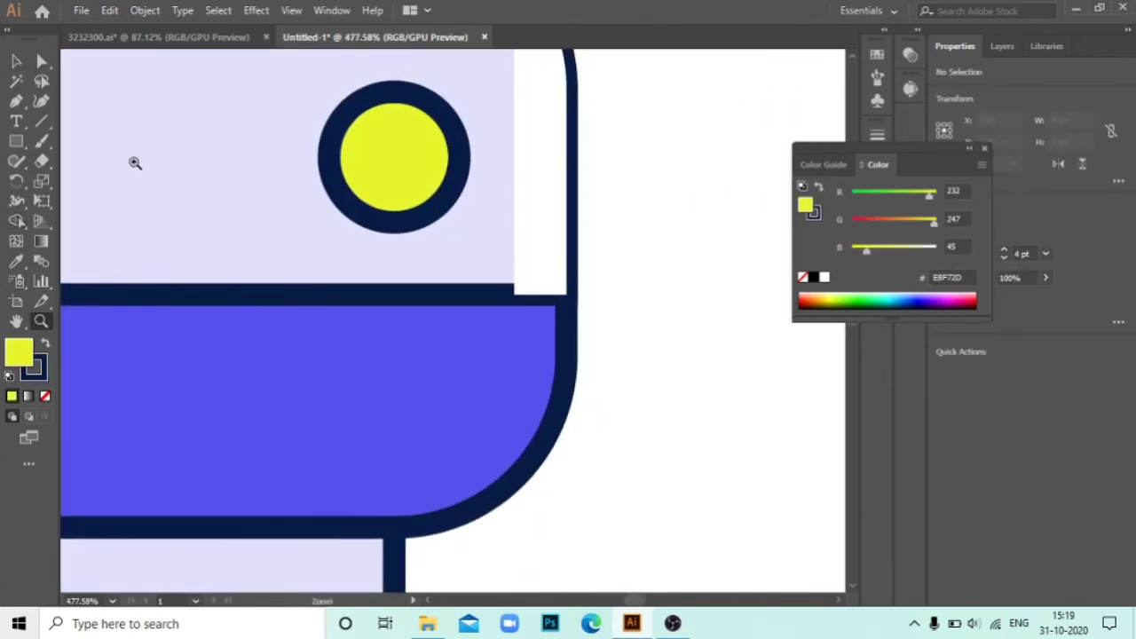
key(a)
drag(560, 301, 543, 287)
click(657, 308)
scroll(659, 373, up, 5)
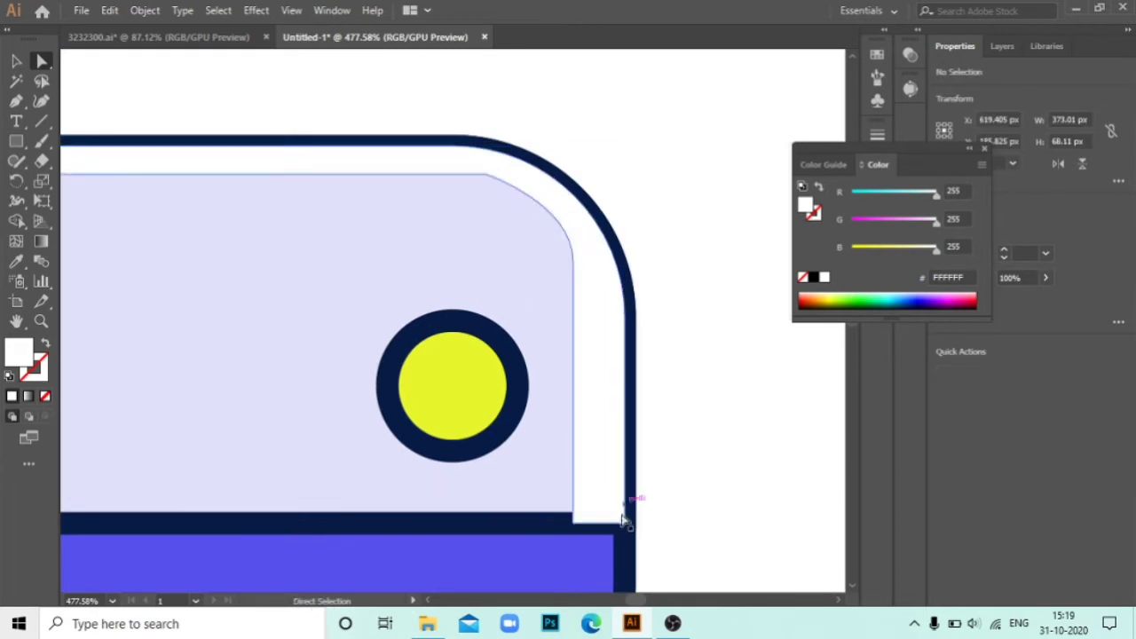
mouse_move(624, 521)
mouse_down()
mouse_move(575, 518)
mouse_move(624, 514)
mouse_up()
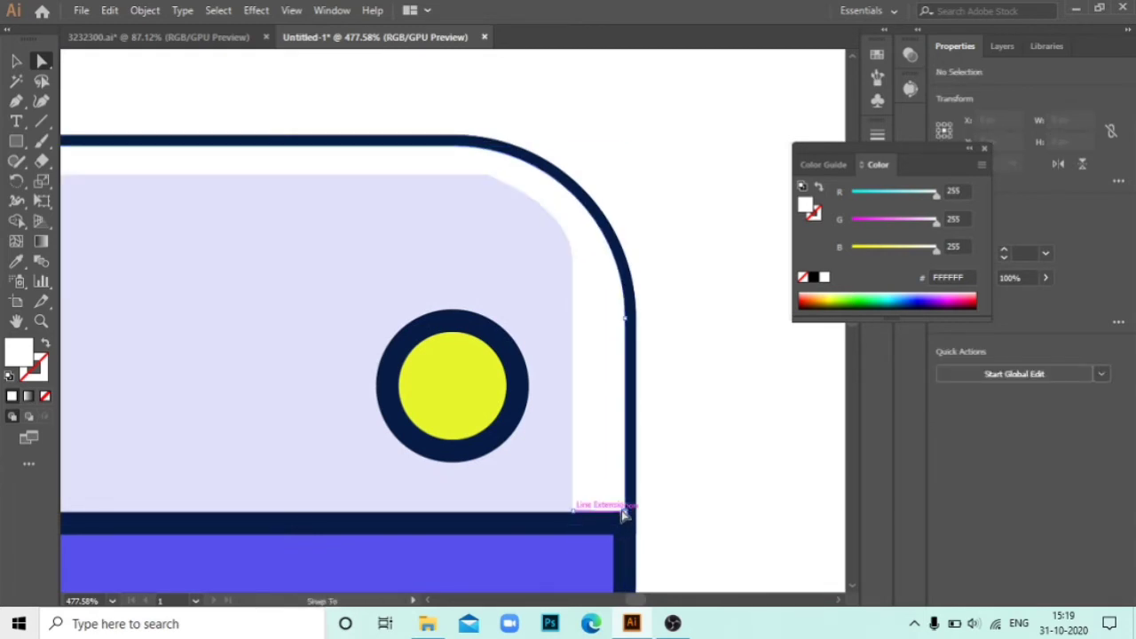
key(z)
drag(707, 435, 330, 302)
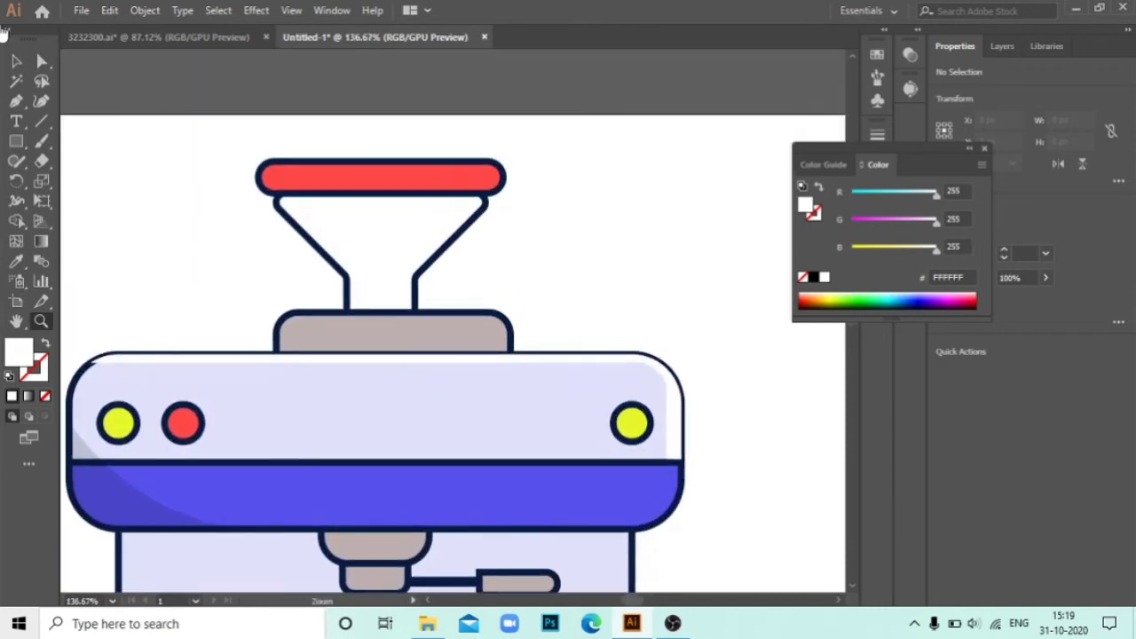
key(v)
click(296, 406)
click(701, 242)
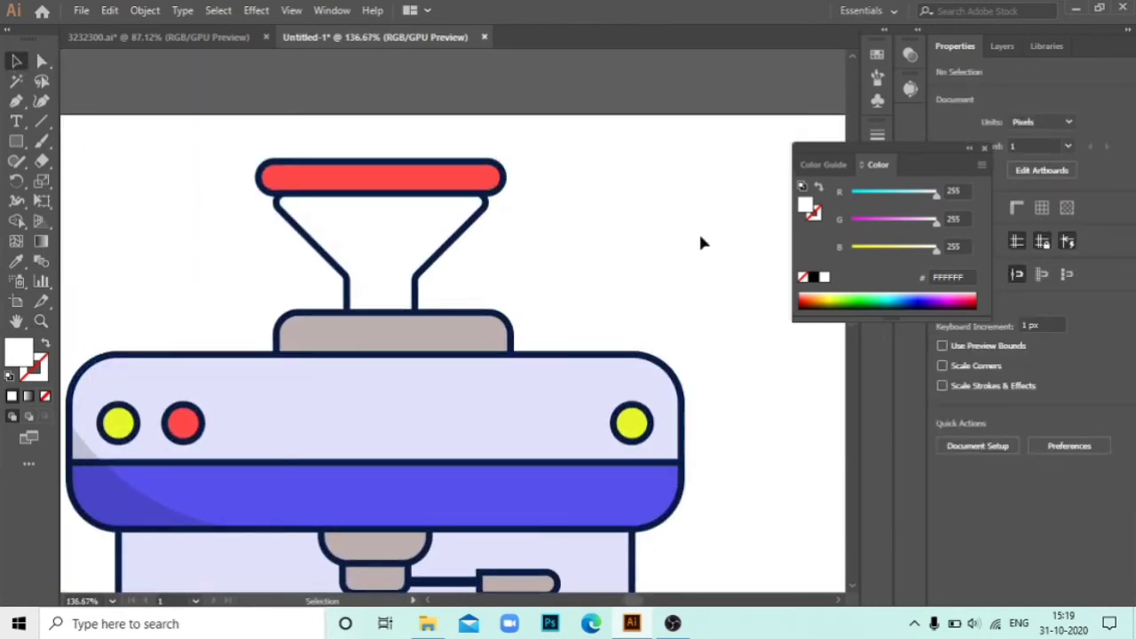
- Draw an open Pen path along the upper panel's top edge and down its right side
click(16, 100)
click(103, 363)
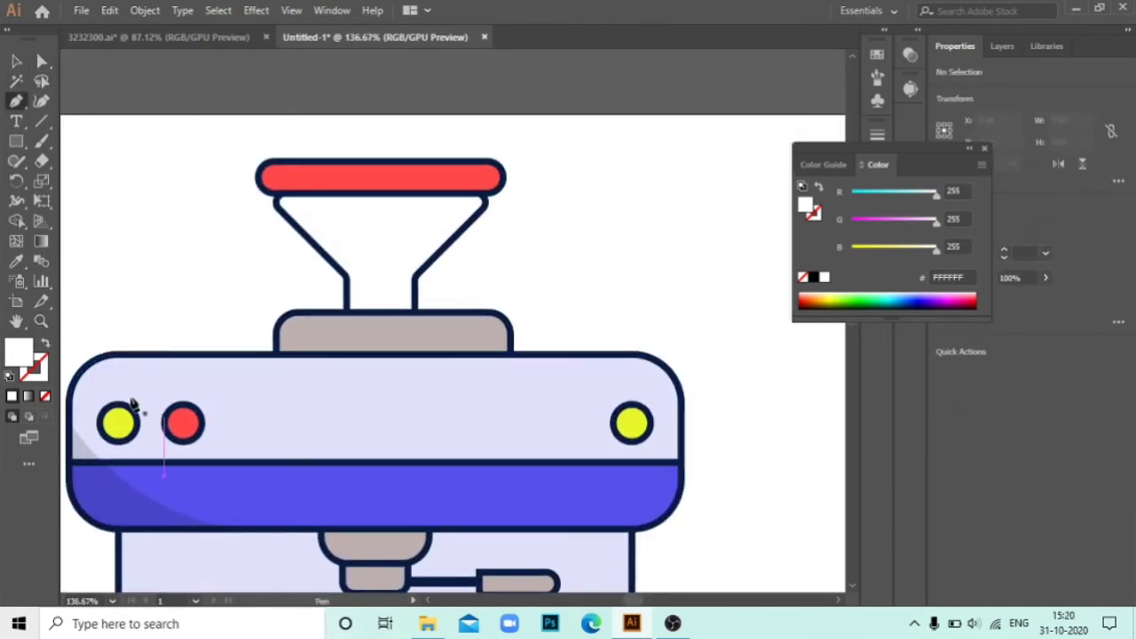
key(z)
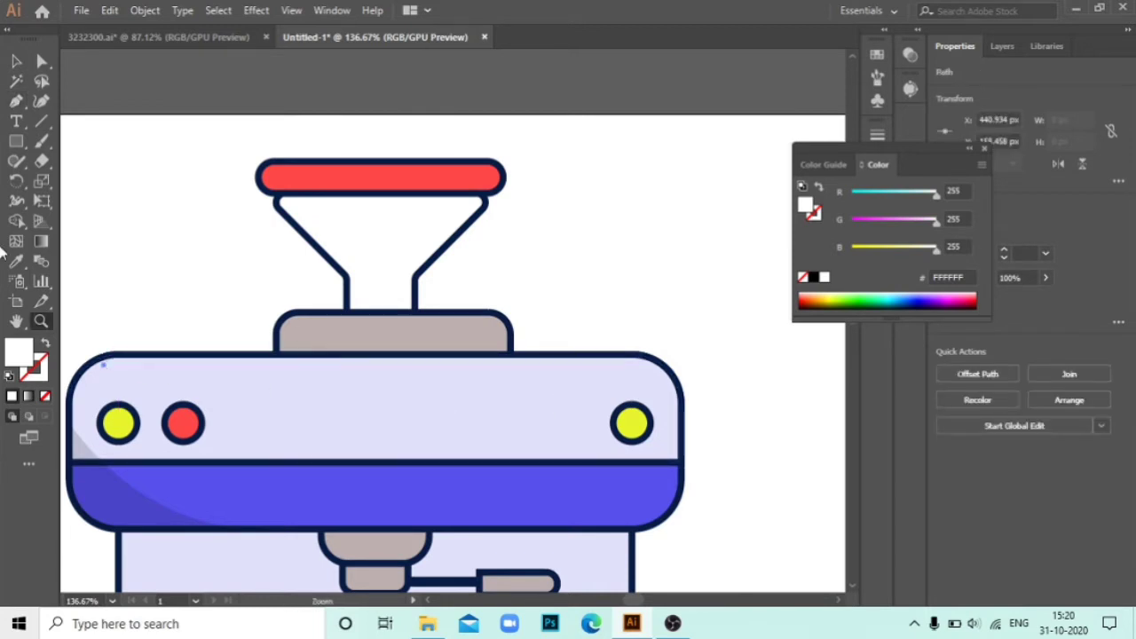
click(640, 364)
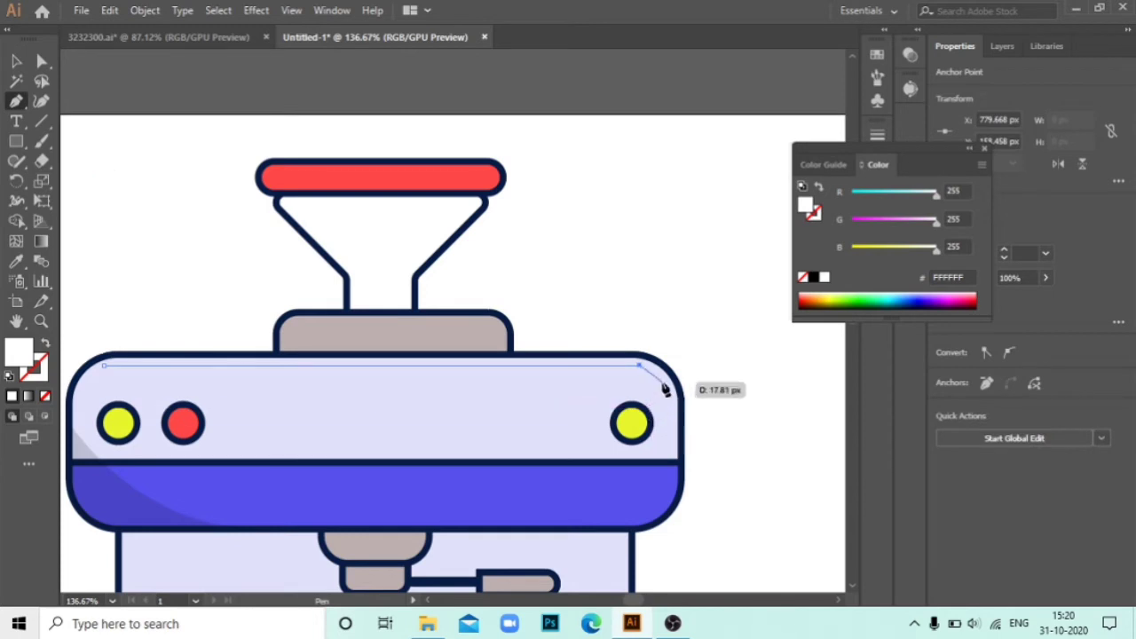
click(665, 390)
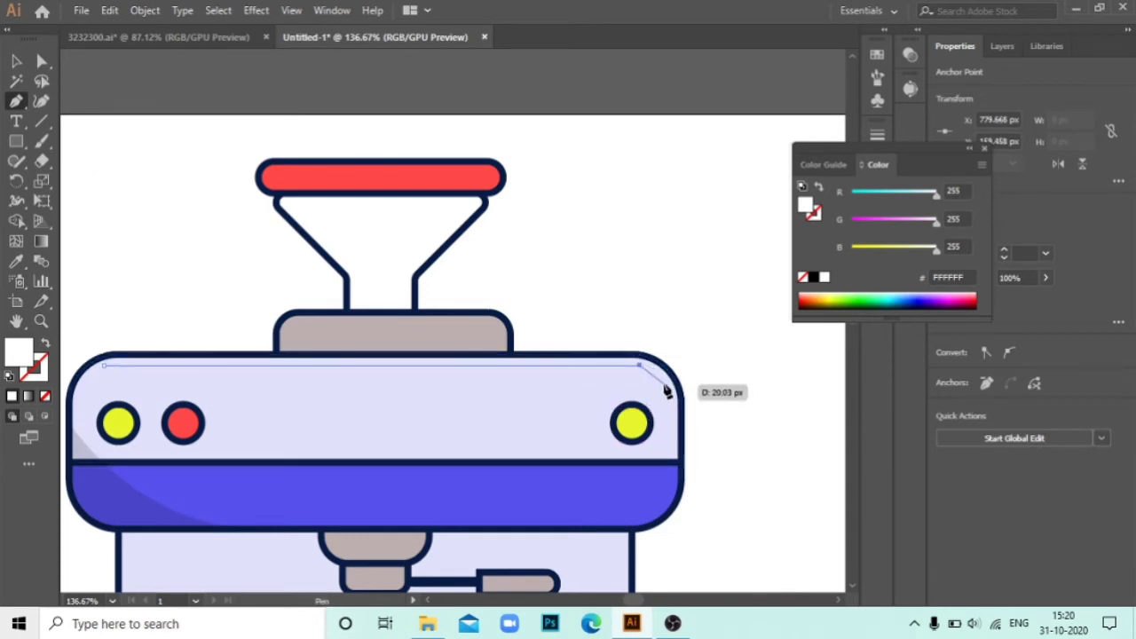
key(ctrl+z)
click(677, 418)
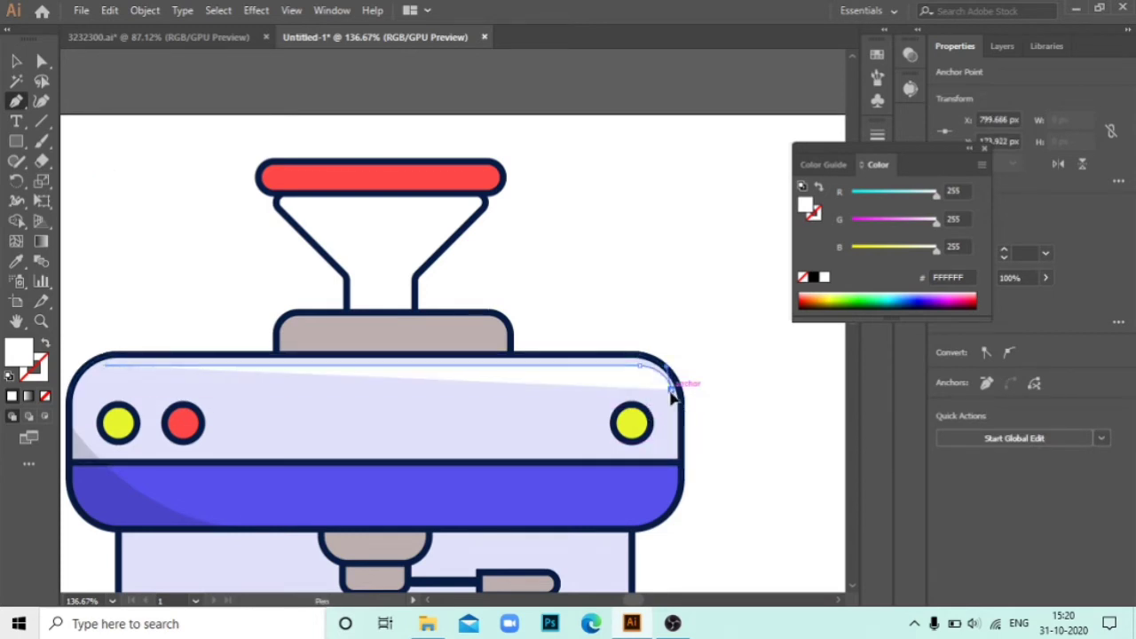
click(674, 450)
click(104, 449)
click(104, 365)
key(v)
- Give the path a 5 pt white stroke, no fill, and a tapered width profile
click(43, 342)
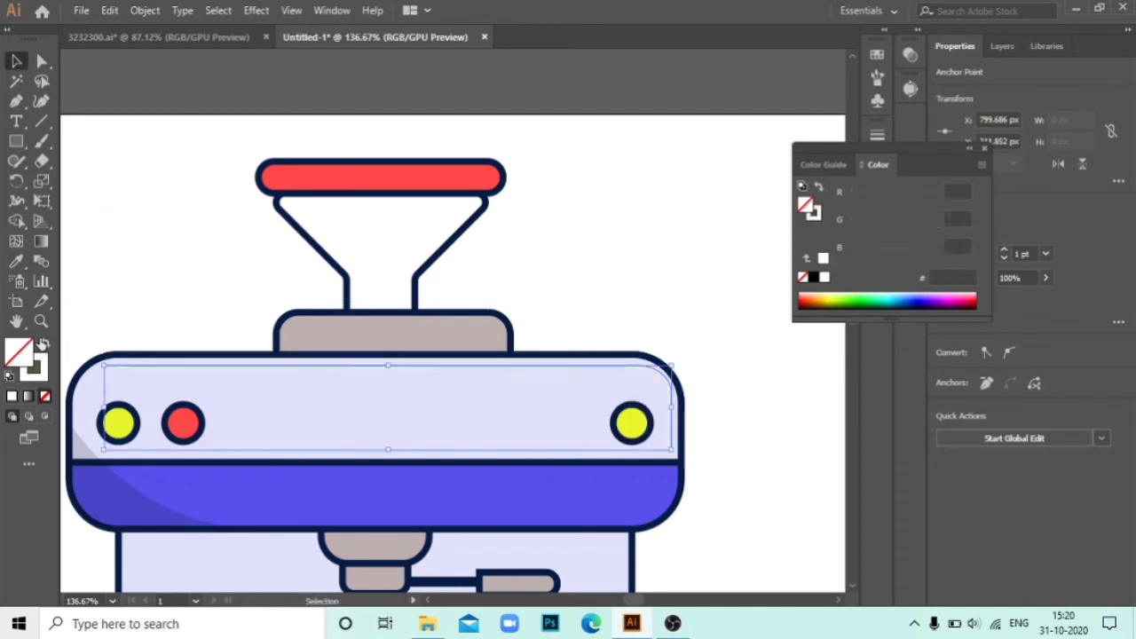
click(1004, 251)
click(1004, 251)
click(1004, 251)
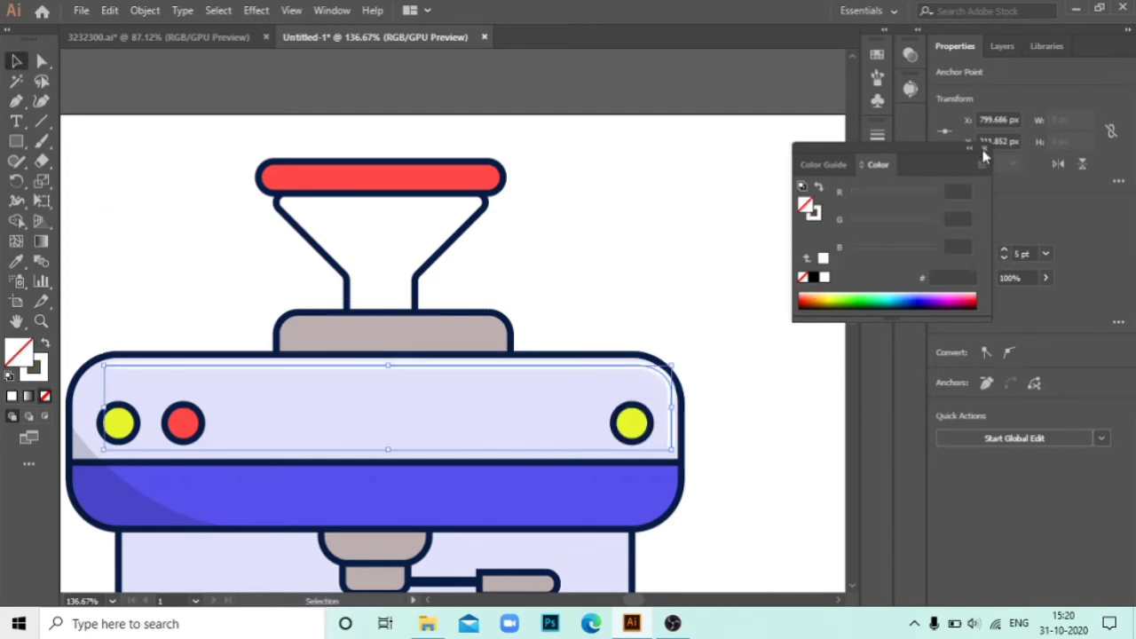
click(984, 150)
click(877, 135)
click(802, 390)
click(768, 551)
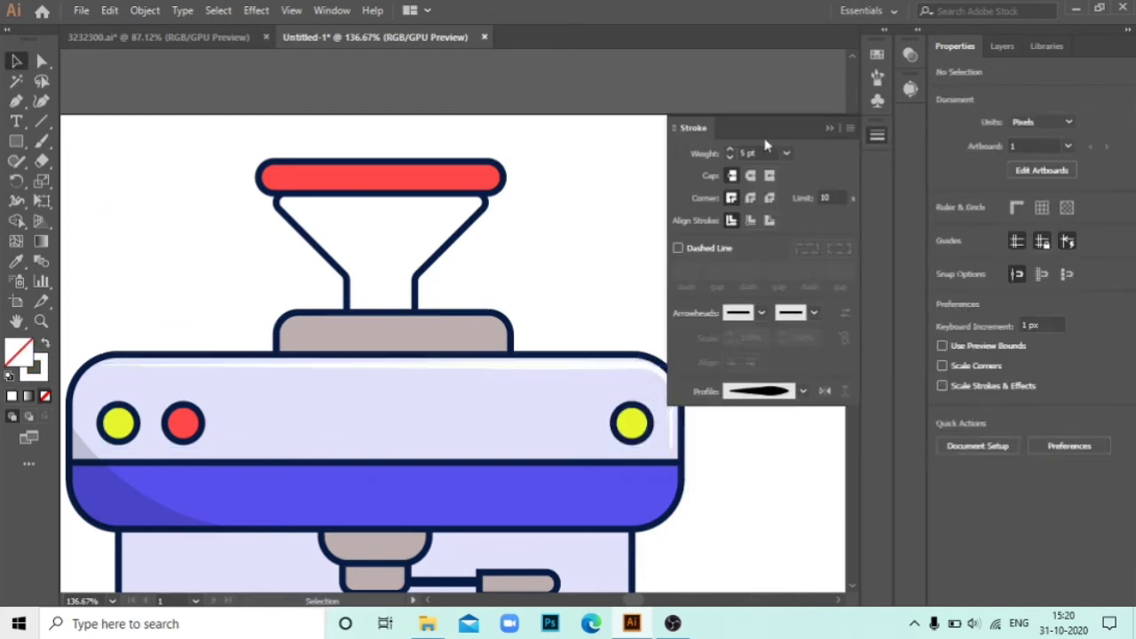
click(829, 129)
drag(636, 373, 626, 361)
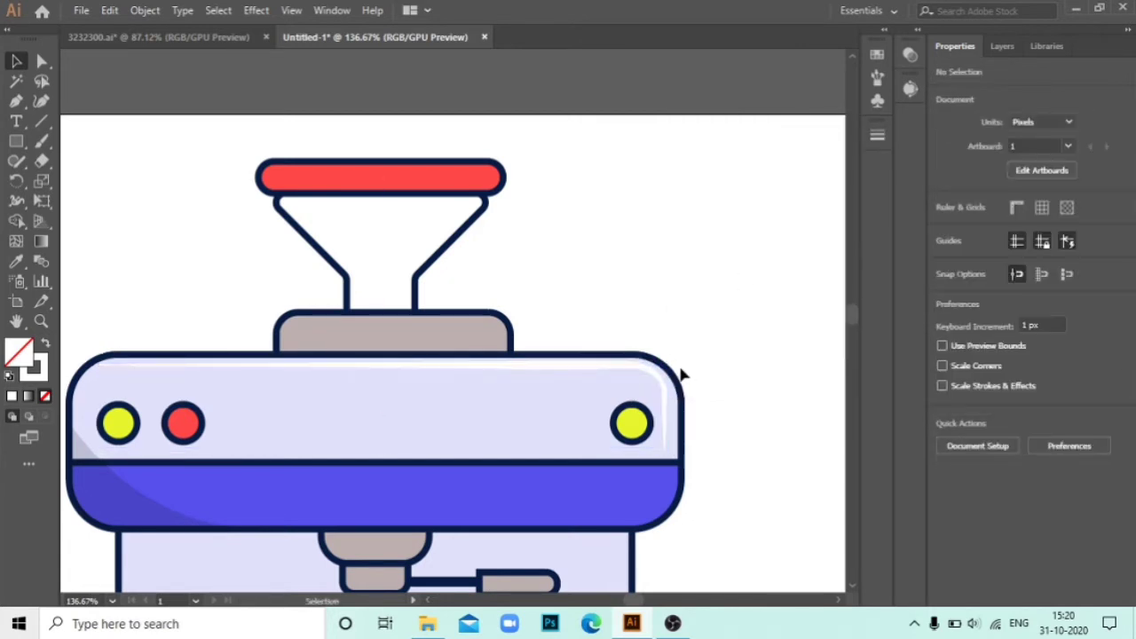
key(z)
scroll(426, 310, down, 3)
- Draw a grey-filled shadow shape from under the top panel down to the body's bottom corners
scroll(493, 410, up, 1)
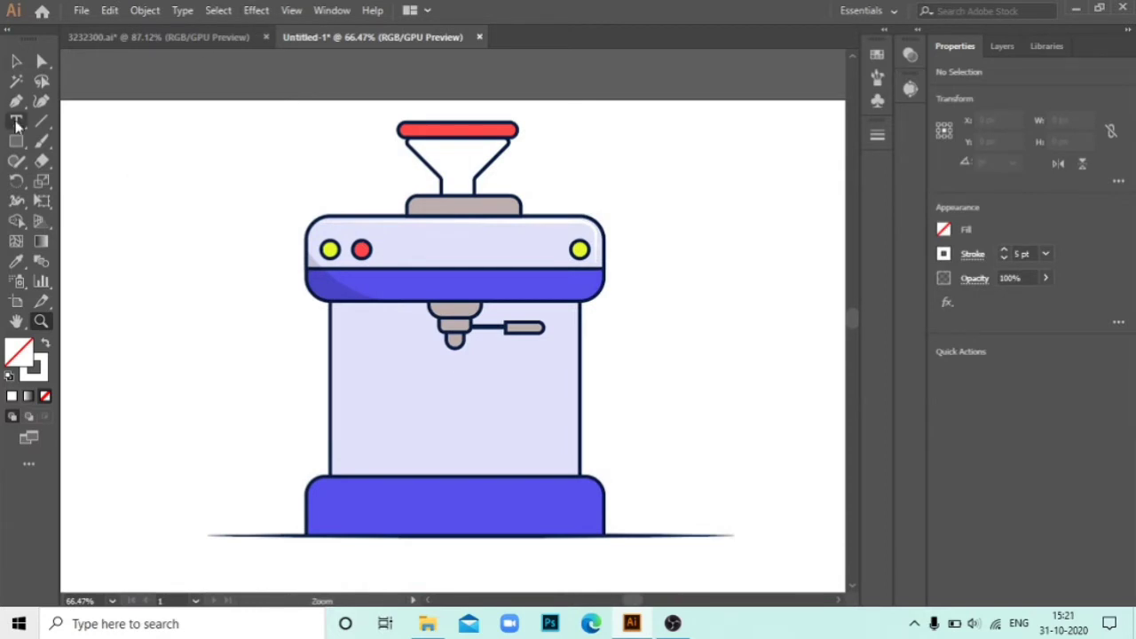
click(371, 302)
mouse_move(577, 448)
mouse_down()
mouse_move(713, 407)
mouse_move(731, 456)
mouse_up()
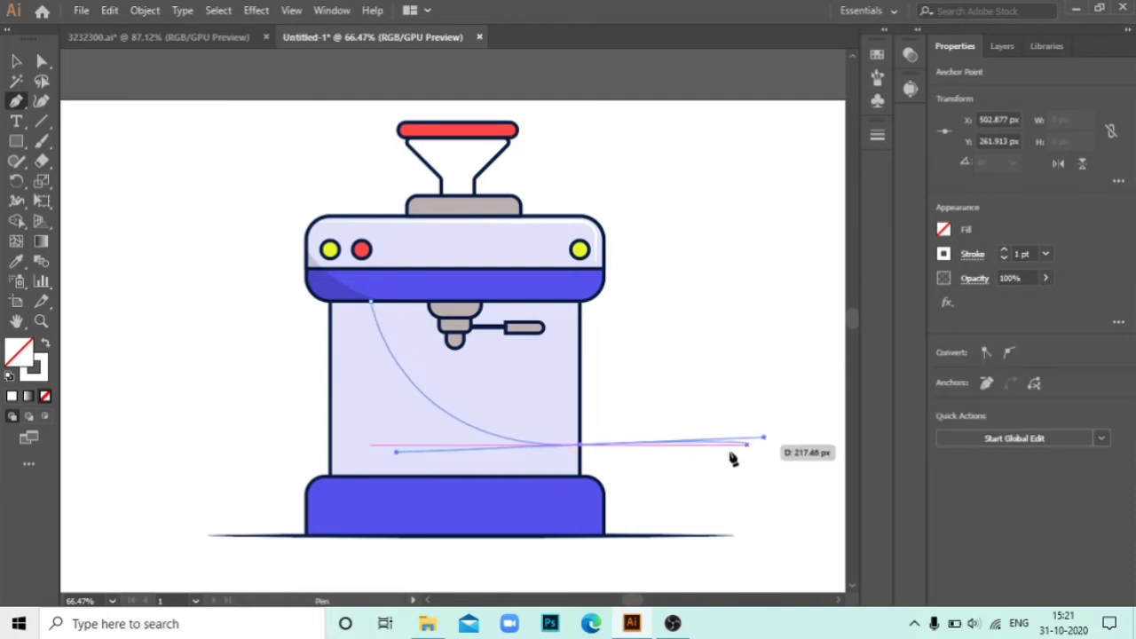
click(579, 448)
click(579, 479)
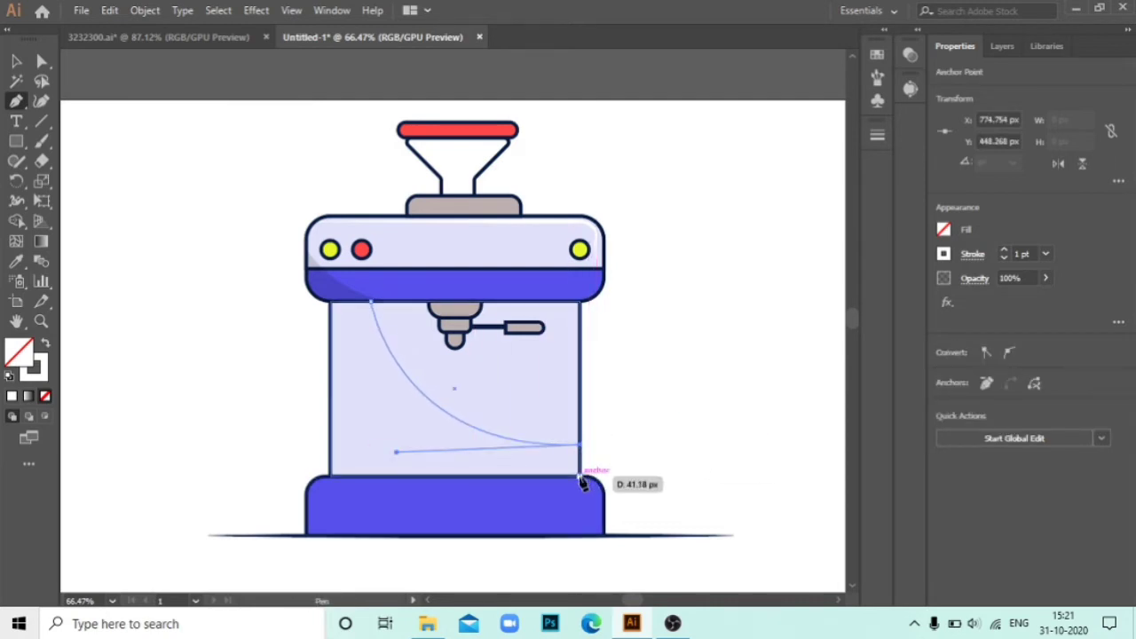
click(331, 477)
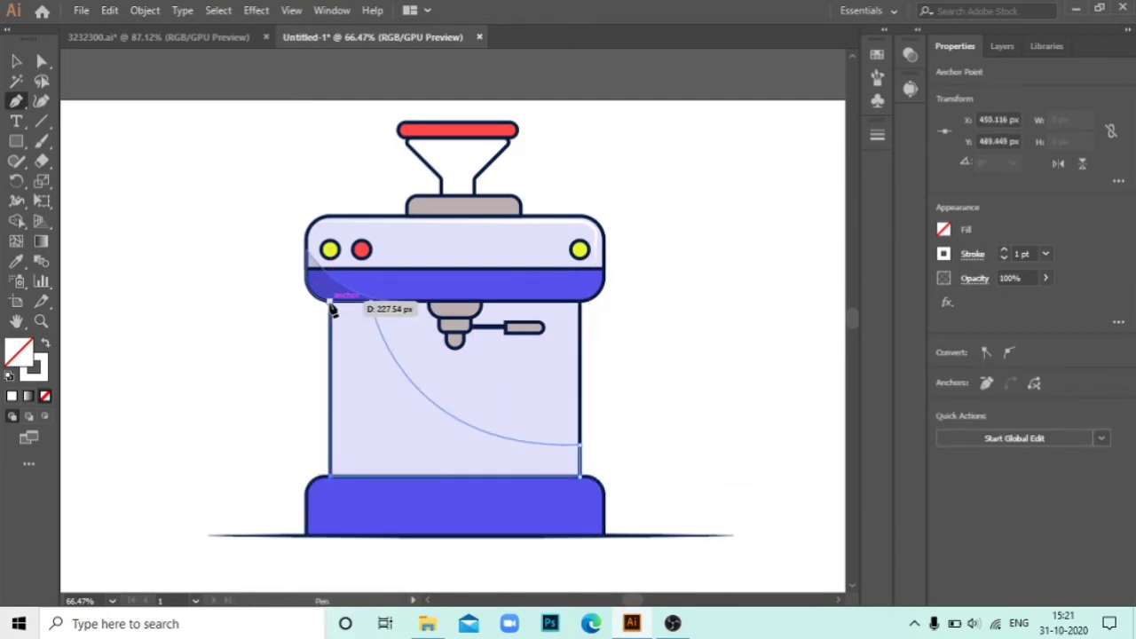
click(331, 302)
click(372, 302)
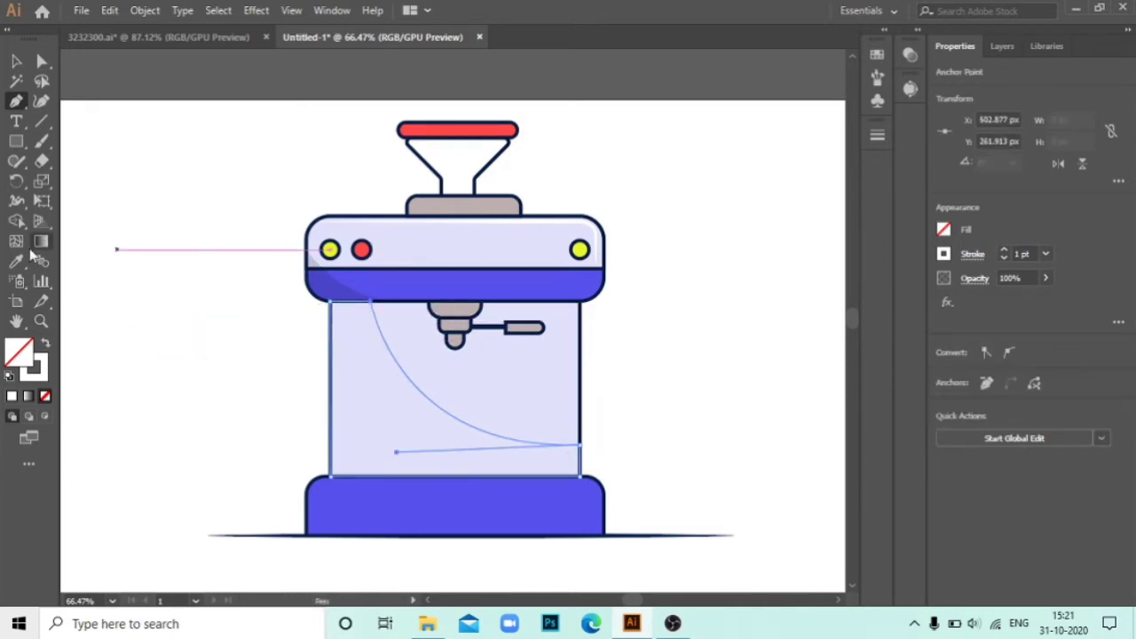
click(343, 275)
click(16, 60)
click(168, 226)
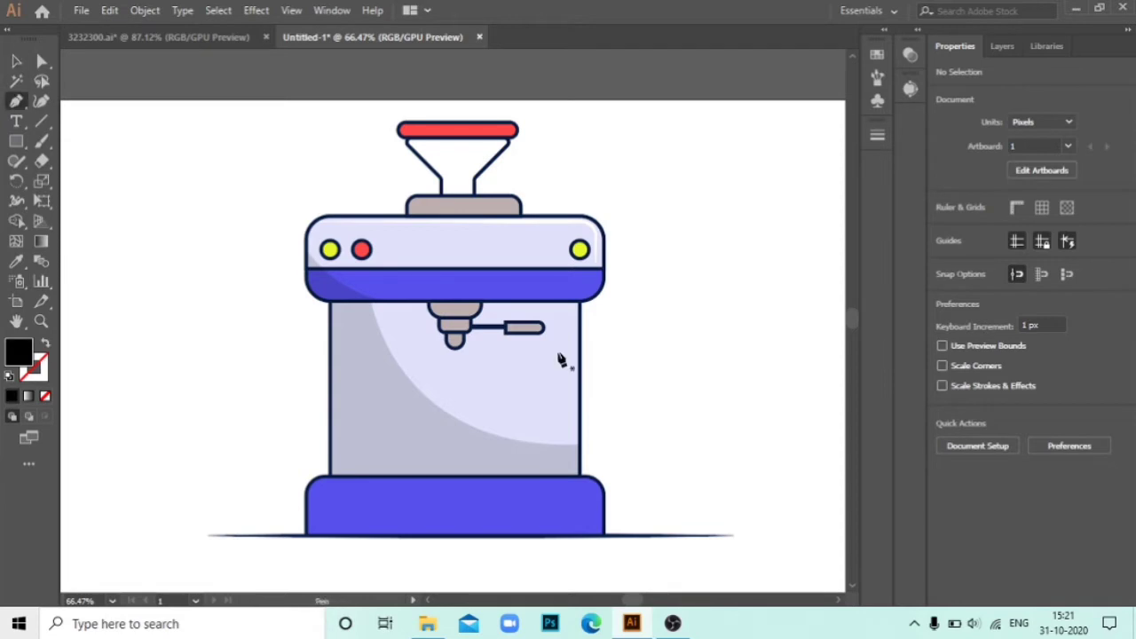
- Draw a line along the body's right edge, trying a tapered profile before reverting it to uniform
click(576, 309)
click(579, 472)
click(16, 61)
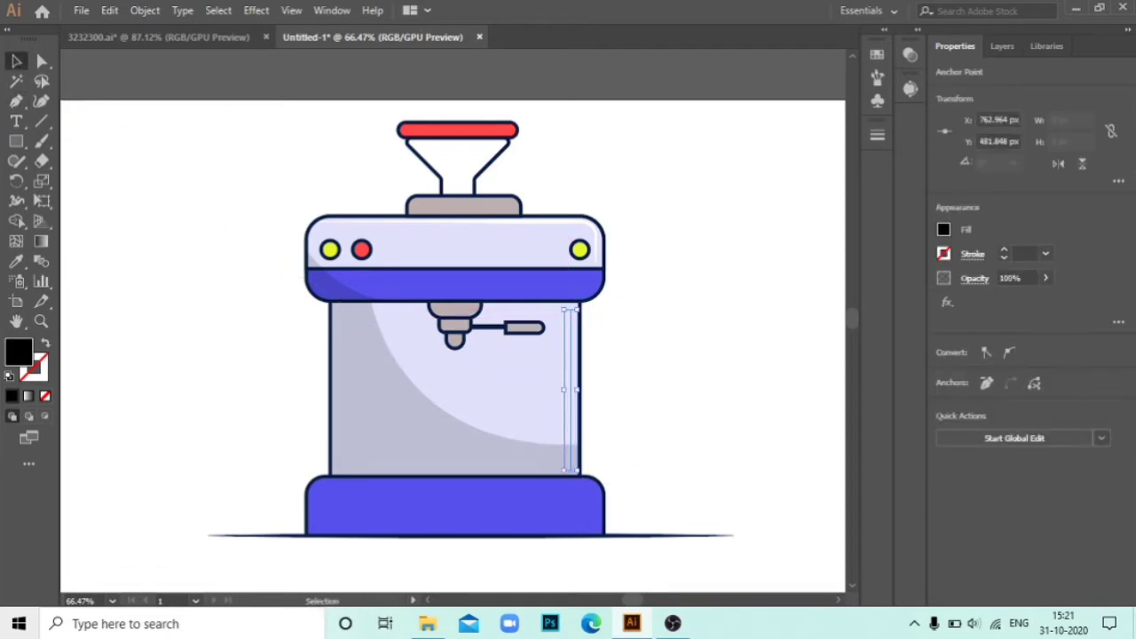
click(877, 136)
click(803, 390)
click(760, 545)
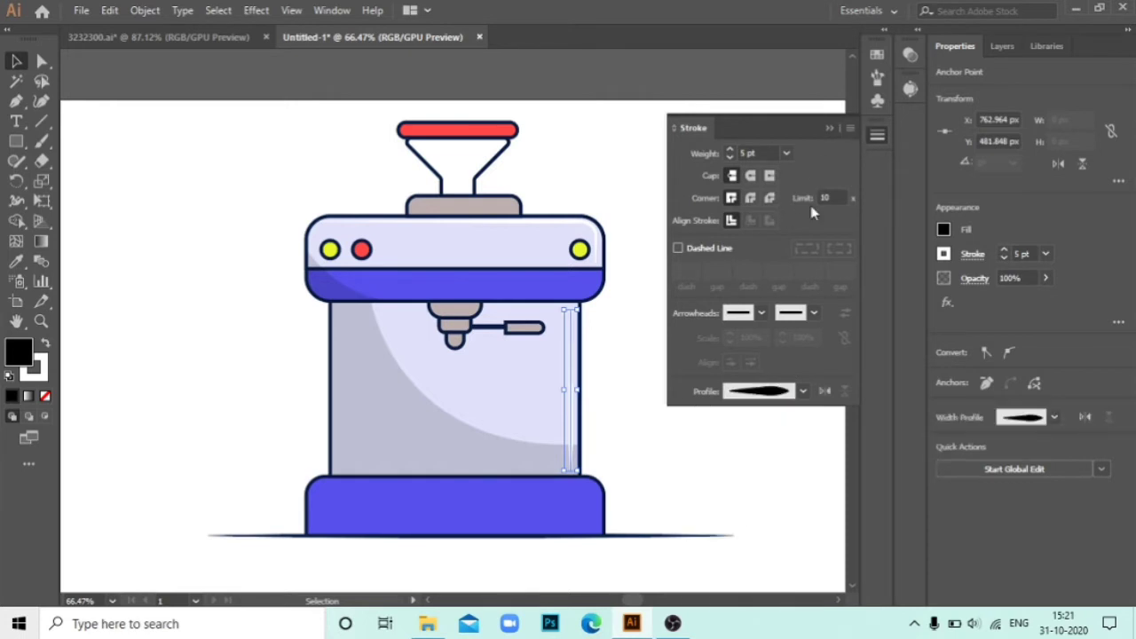
click(803, 390)
click(755, 416)
click(832, 130)
click(821, 377)
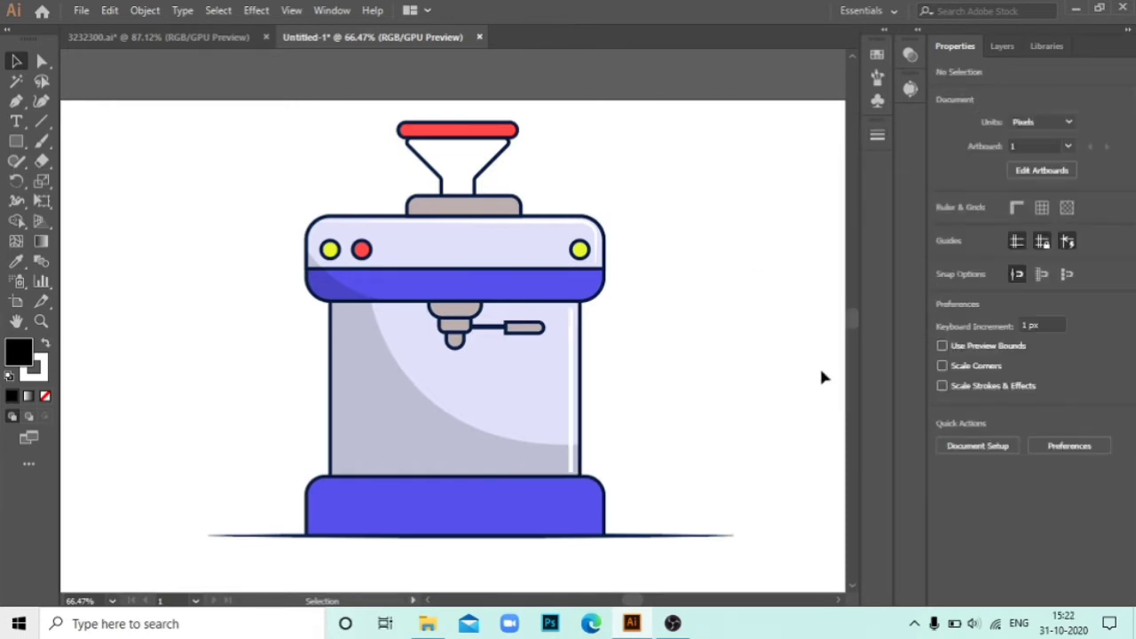
- Give the 5 pt white highlight path on the right edge a tapered Stroke width profile
click(576, 370)
click(877, 136)
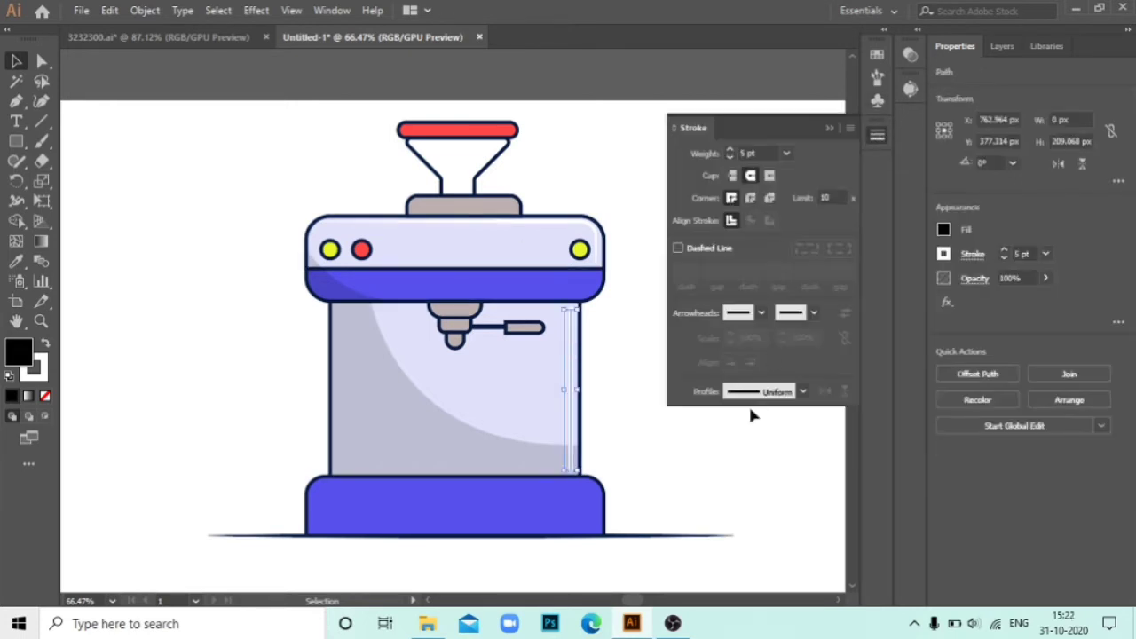
click(829, 128)
click(611, 397)
click(577, 372)
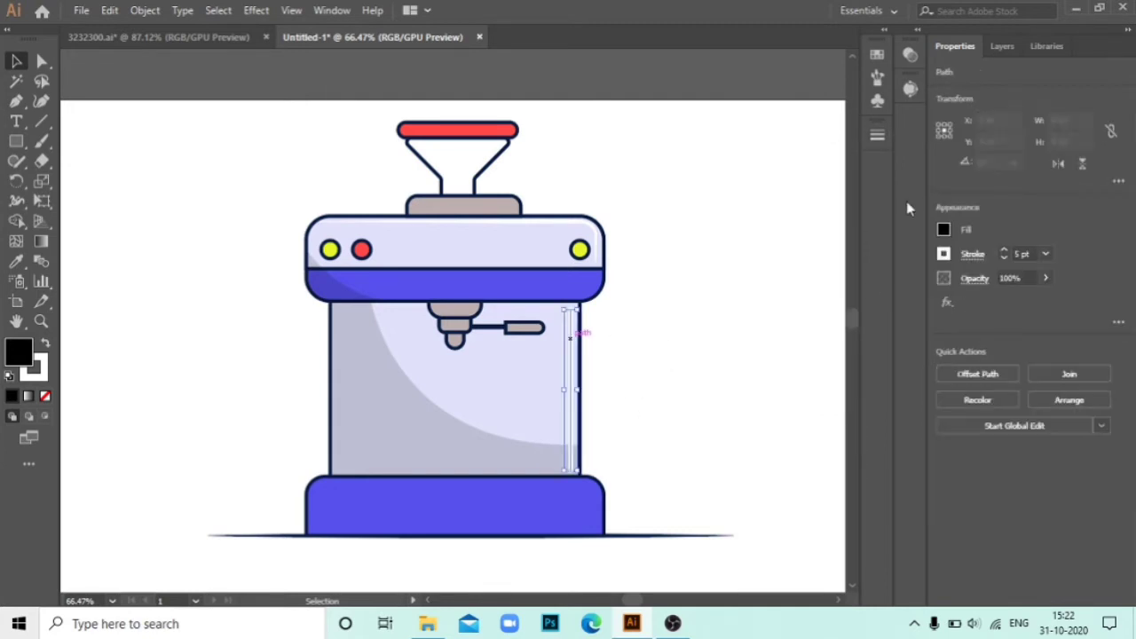
click(877, 136)
click(802, 391)
click(737, 484)
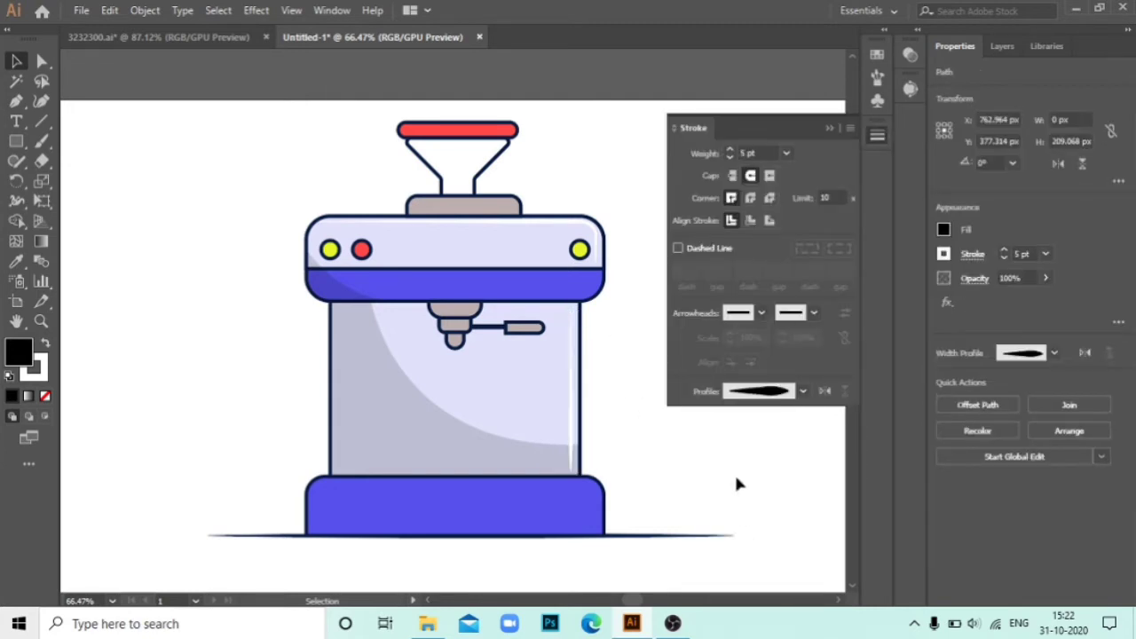
click(829, 127)
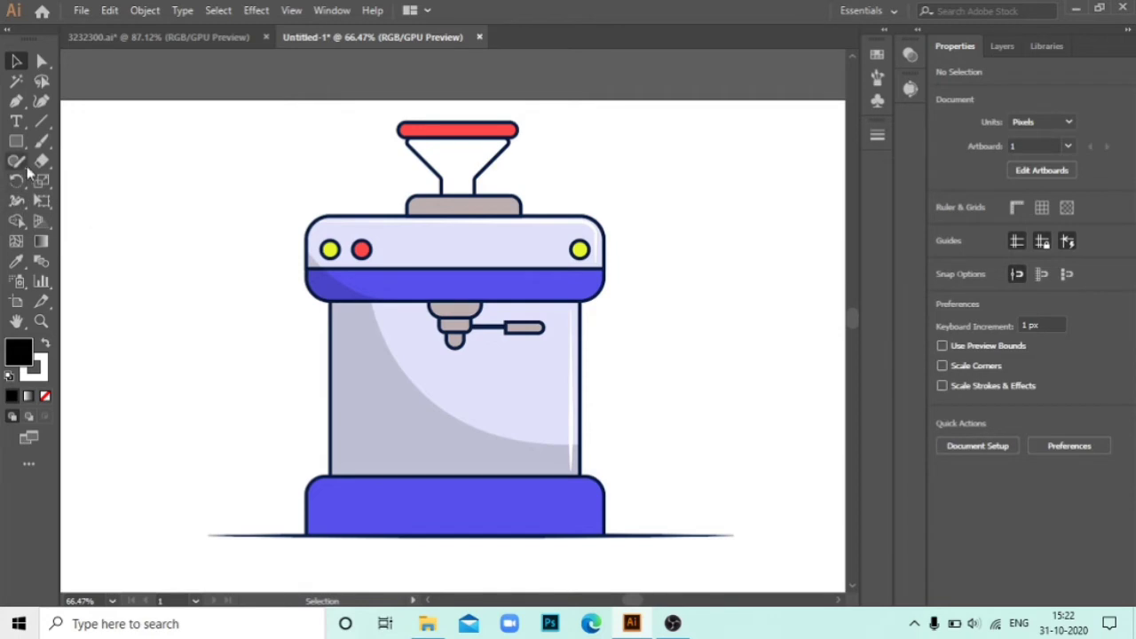
- Pen a rectangular band across the body top and eyedrop the 15% translucent shadow style onto it
key(p)
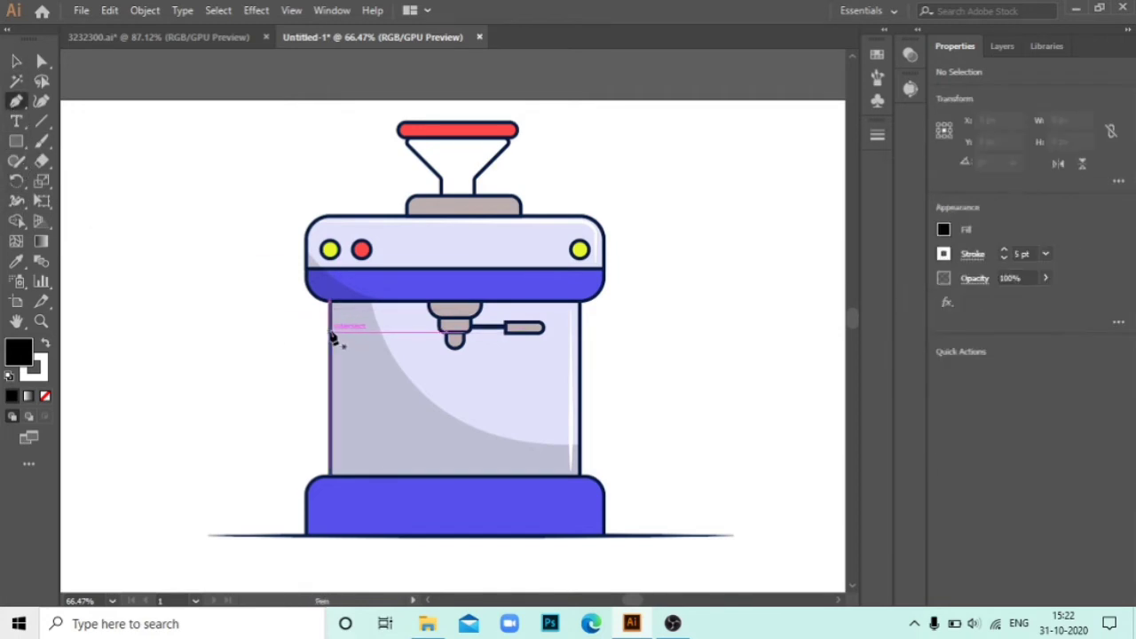
click(330, 333)
click(581, 334)
click(580, 306)
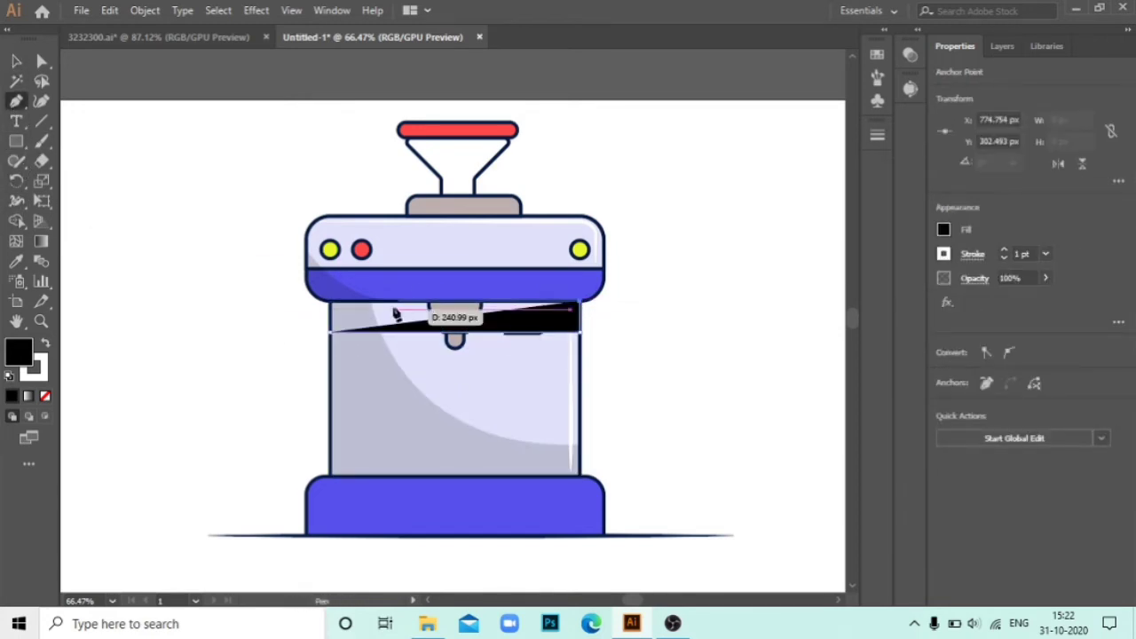
click(331, 303)
click(16, 259)
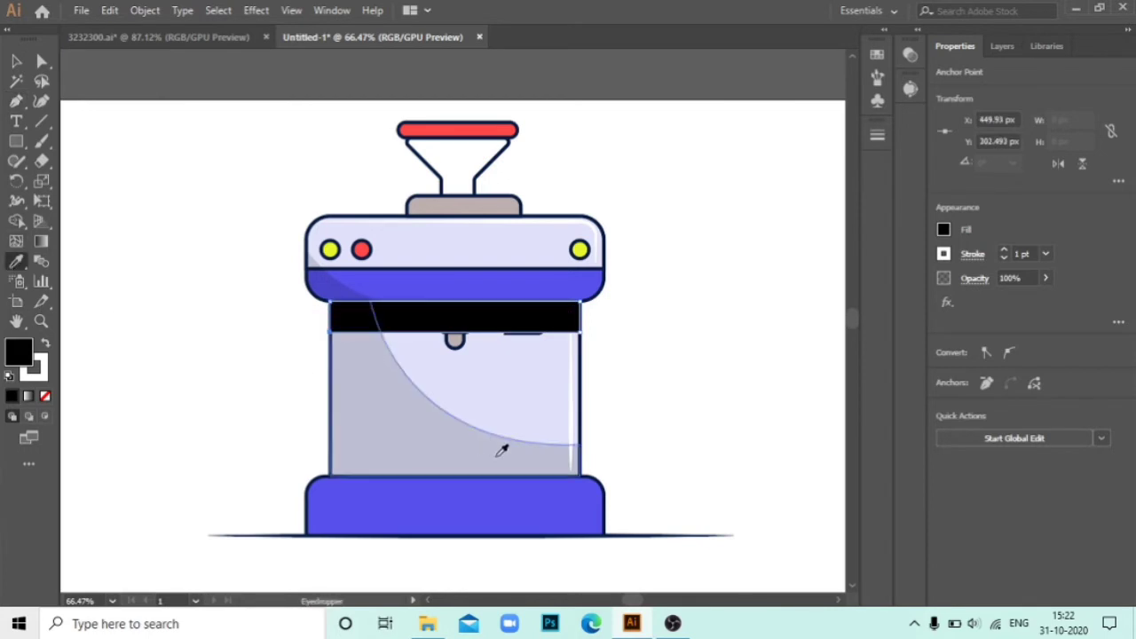
click(500, 447)
click(15, 62)
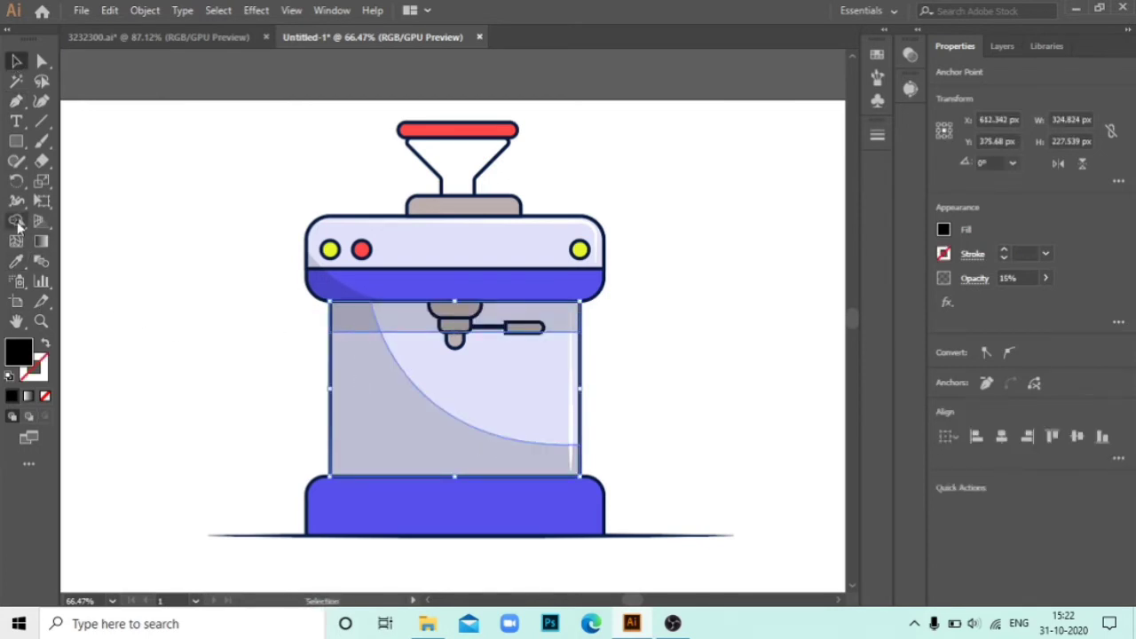
click(17, 222)
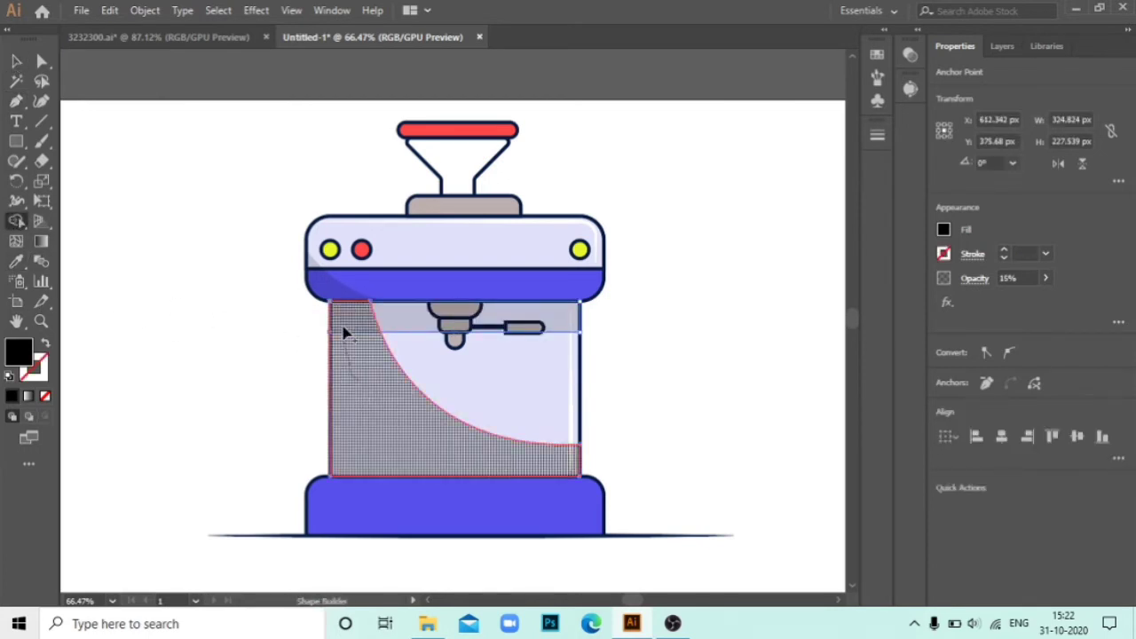
click(173, 206)
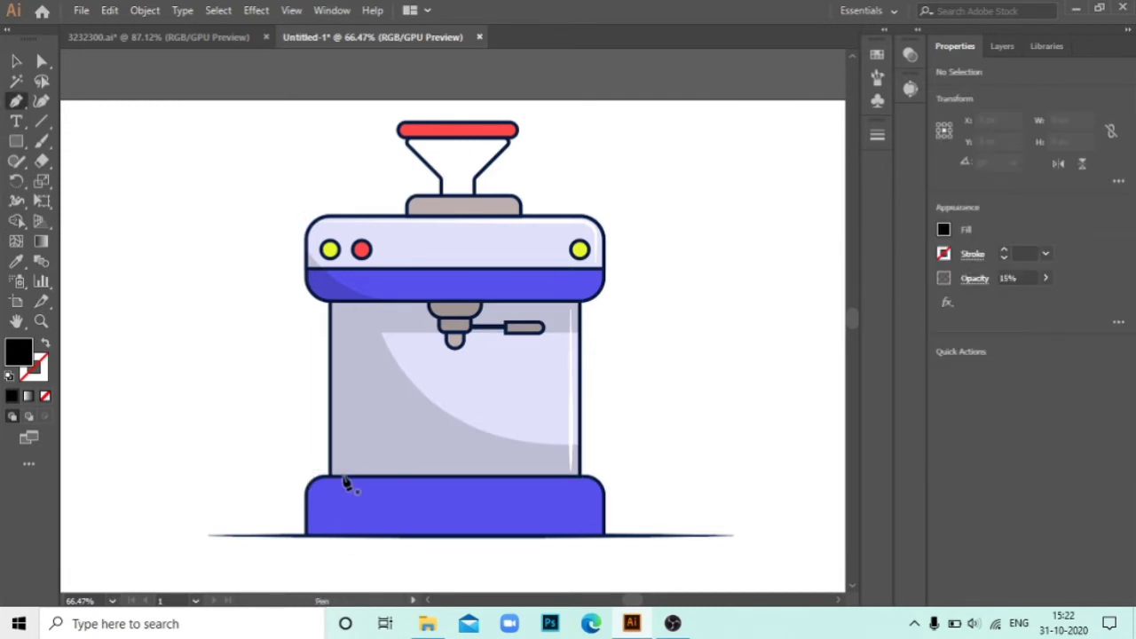
- Pen a curved shadow wedge along the base's lower left and apply the translucent shadow style
click(306, 496)
click(442, 537)
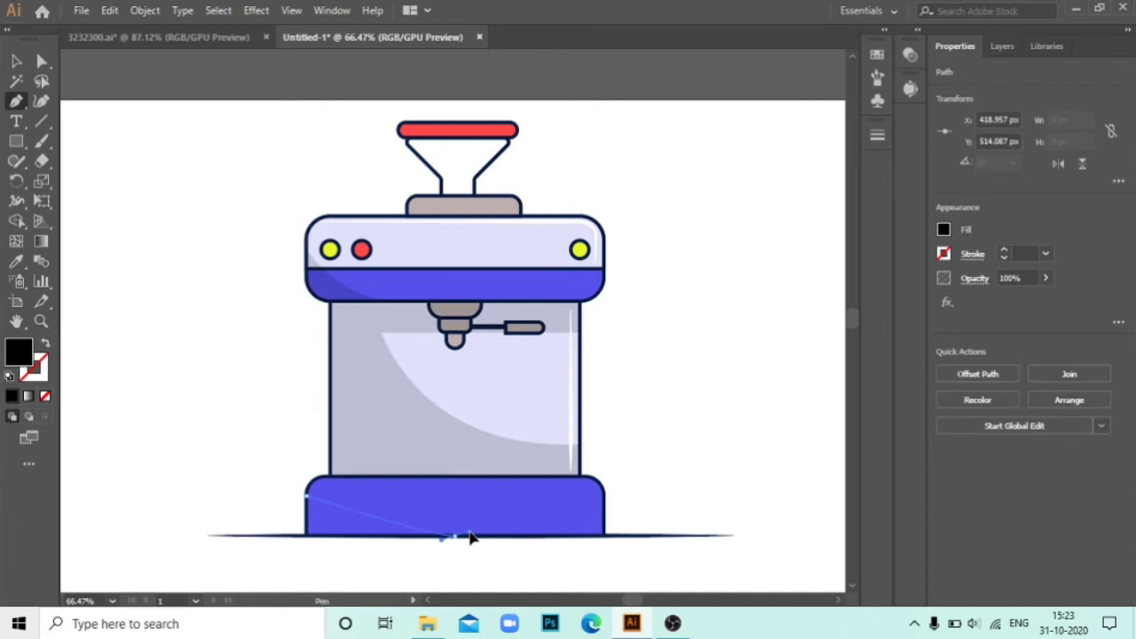
click(591, 539)
drag(318, 547, 304, 520)
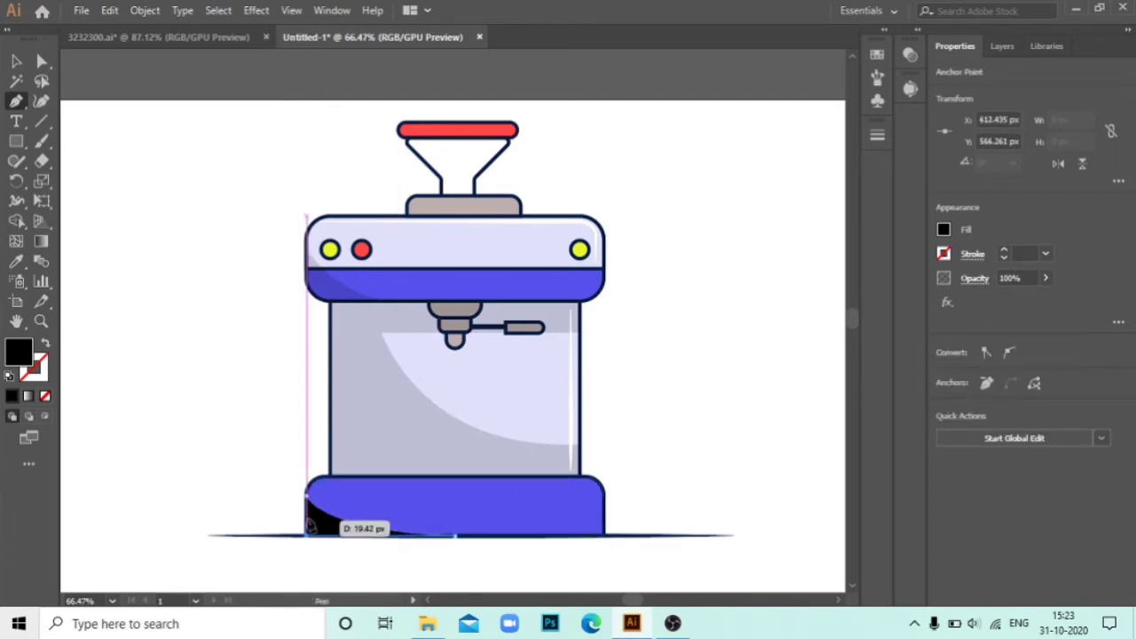
key(i)
click(375, 379)
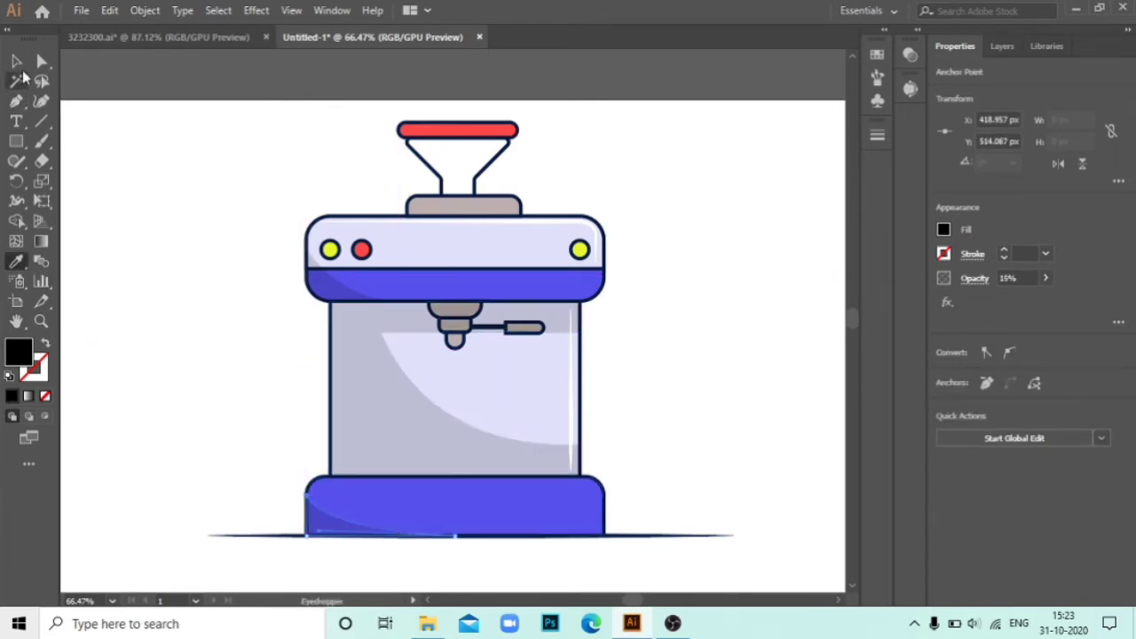
key(ctrl+shift+a)
- Draw two lines on the base, one along its top and one down its right side
key(z)
drag(565, 495, 614, 358)
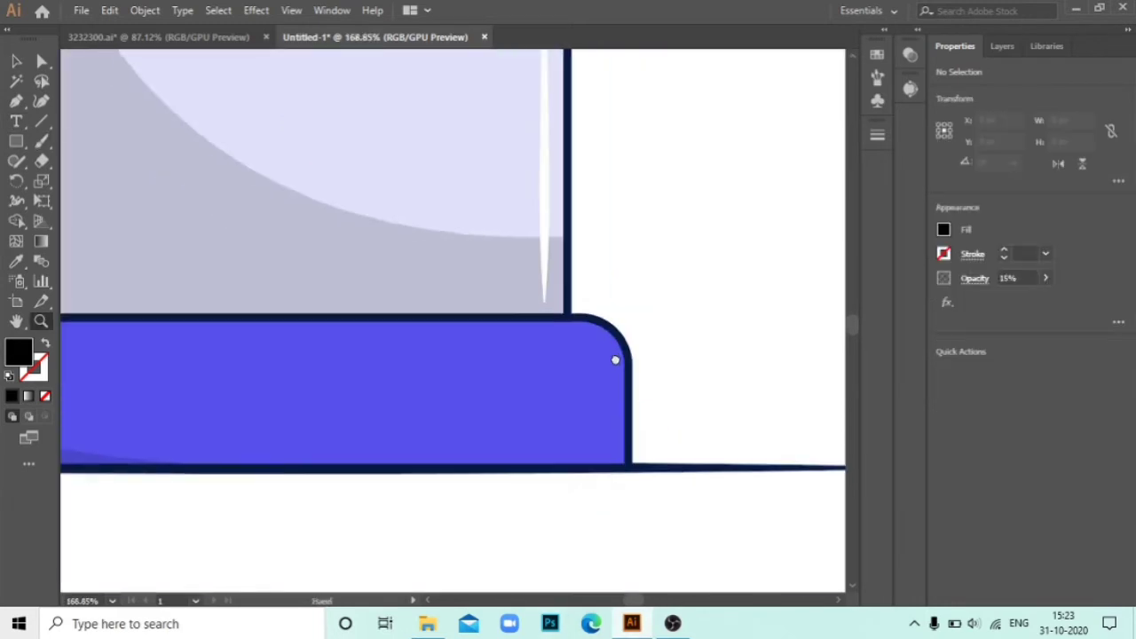
click(329, 318)
click(647, 319)
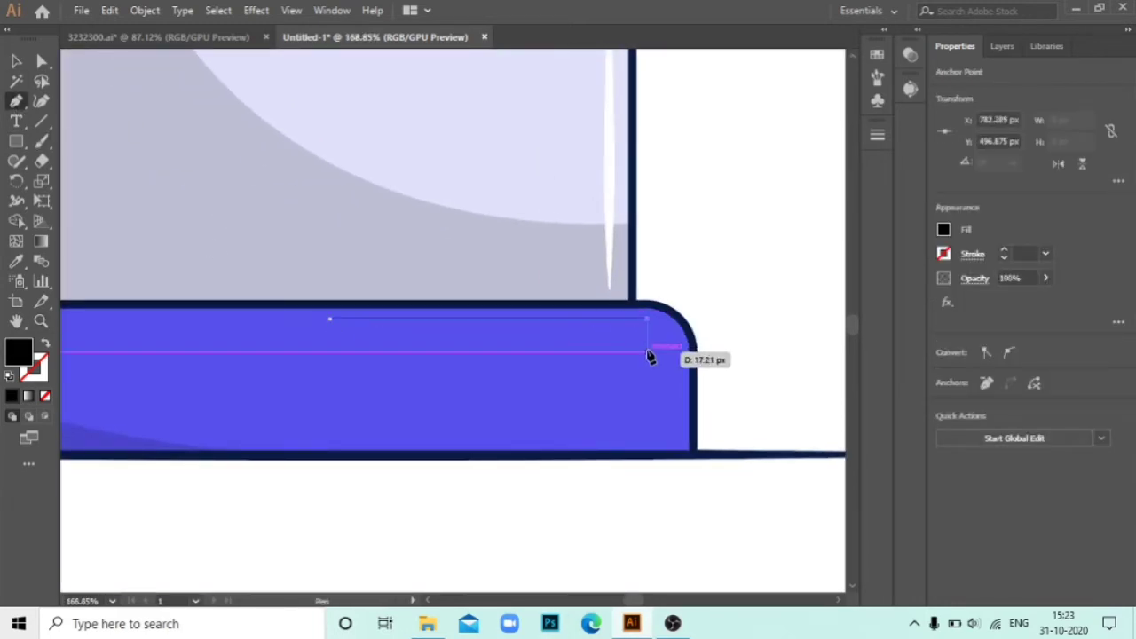
click(667, 337)
click(667, 425)
key(v)
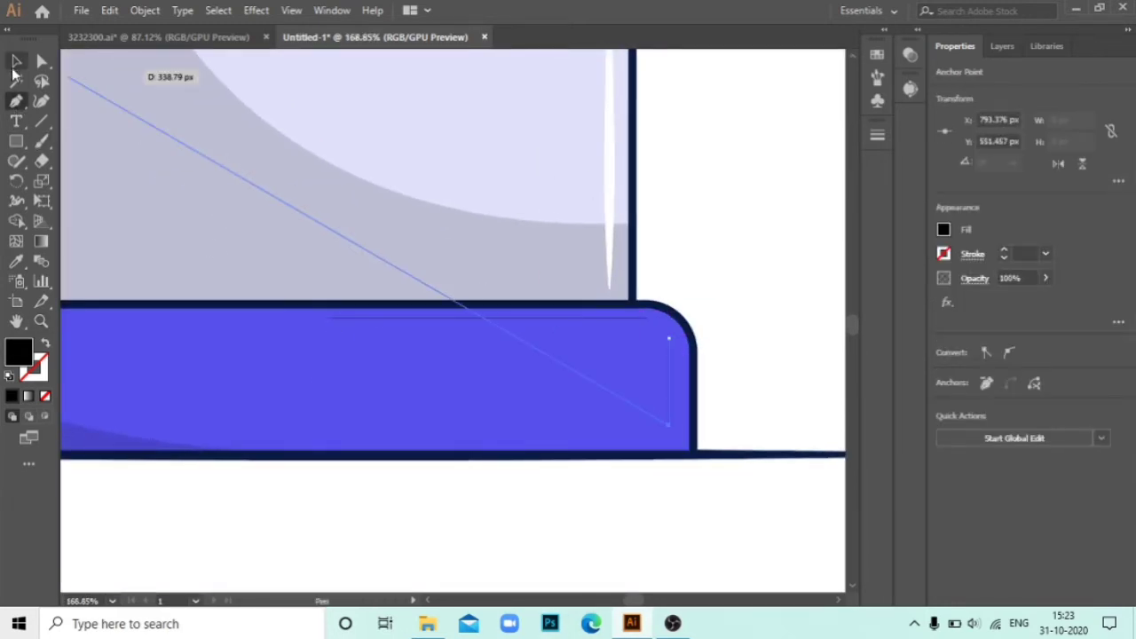
shift+click(371, 319)
- Give both base lines the white highlight style with a tapered width profile
key(i)
click(614, 153)
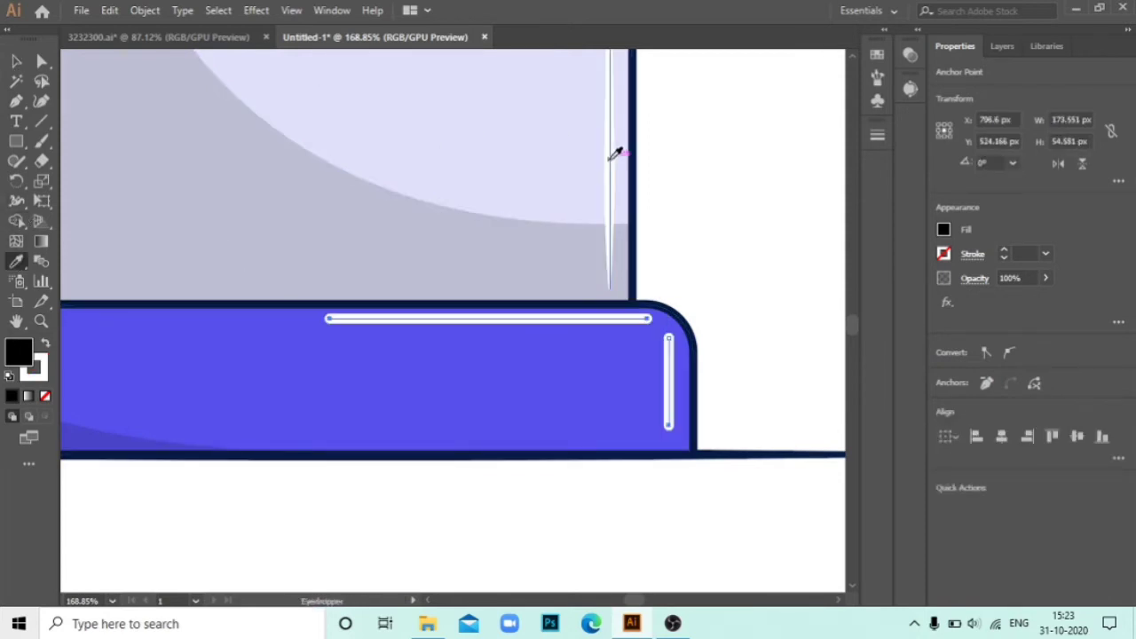
click(877, 135)
click(802, 392)
click(763, 444)
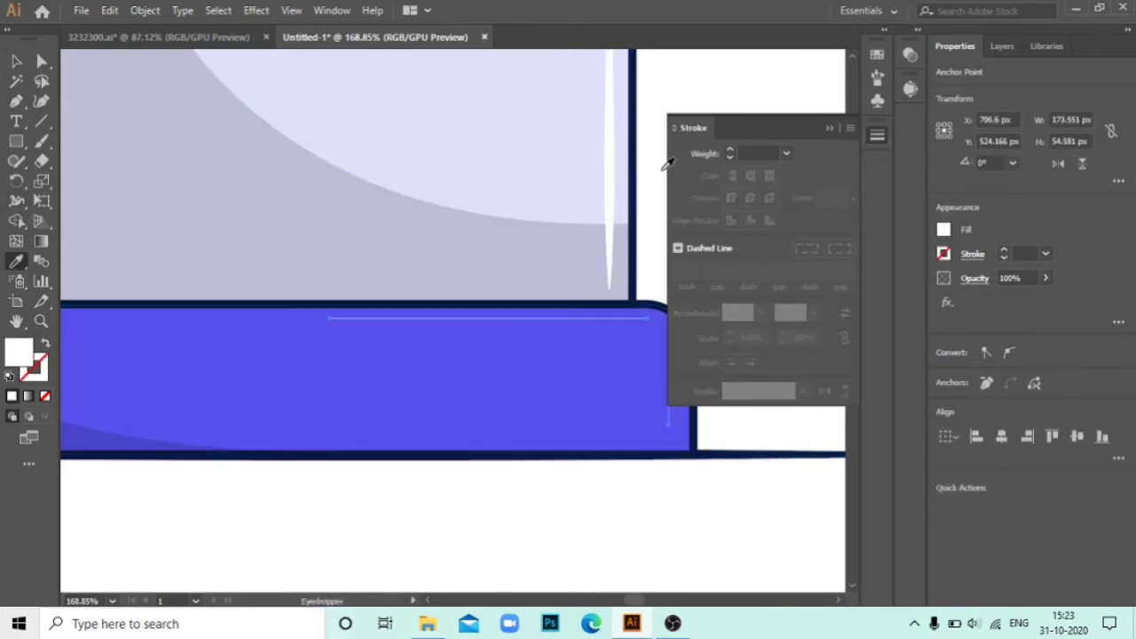
key(z)
drag(218, 524, 170, 475)
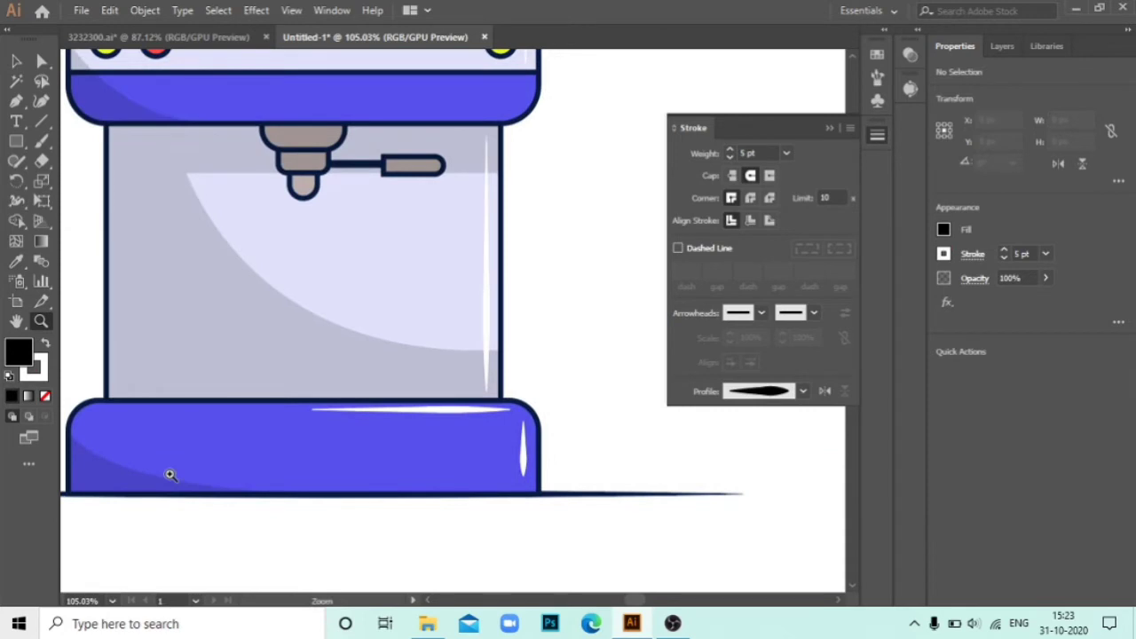
scroll(170, 474, down, 1)
drag(360, 379, 410, 444)
drag(195, 229, 341, 319)
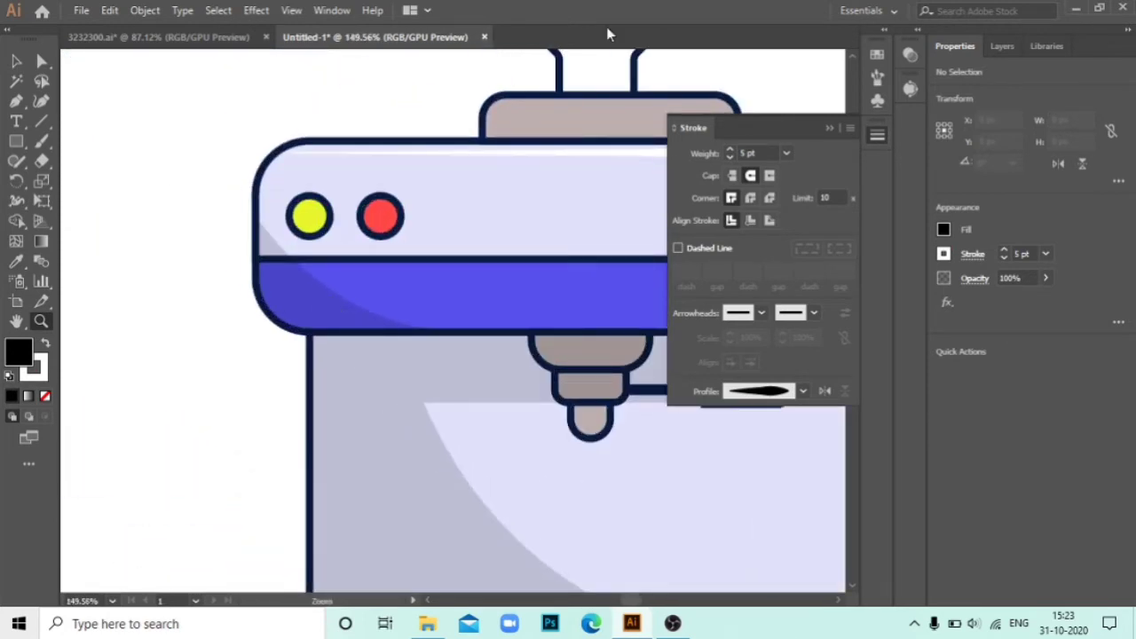
click(829, 128)
click(15, 59)
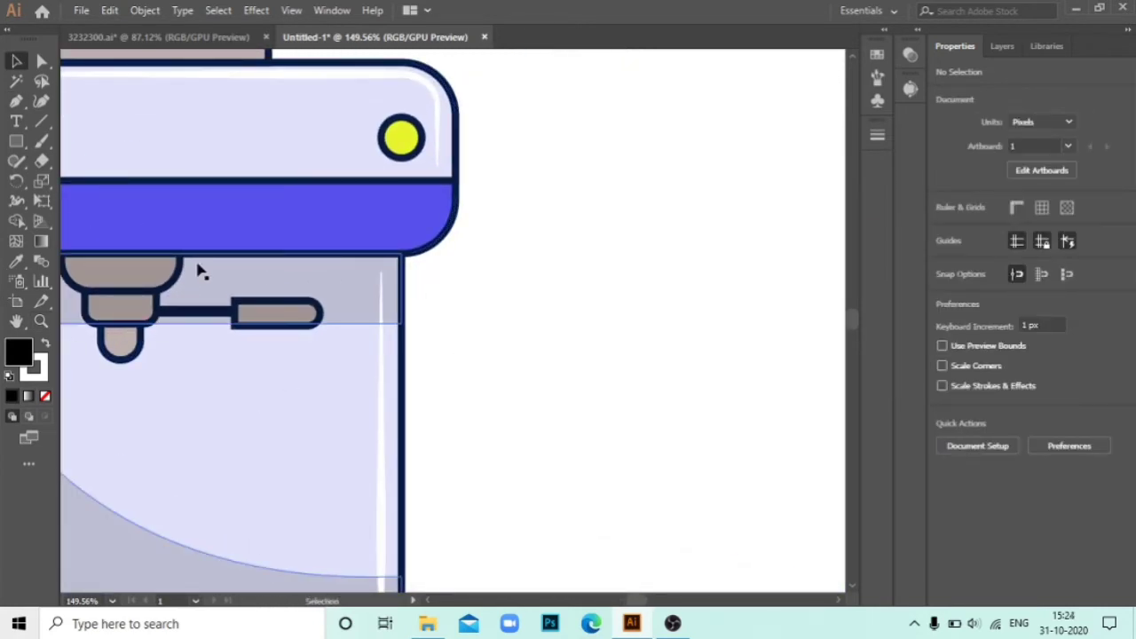
- Expand Layer 1 in the Layers panel to list the icon's objects
drag(304, 366, 567, 433)
click(1012, 45)
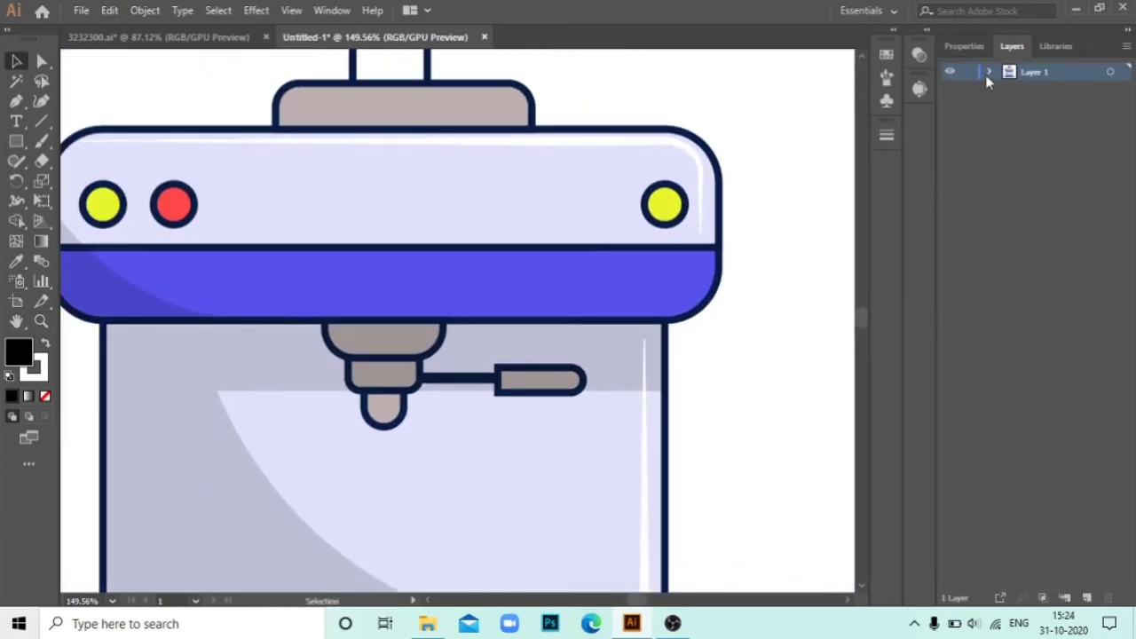
click(991, 71)
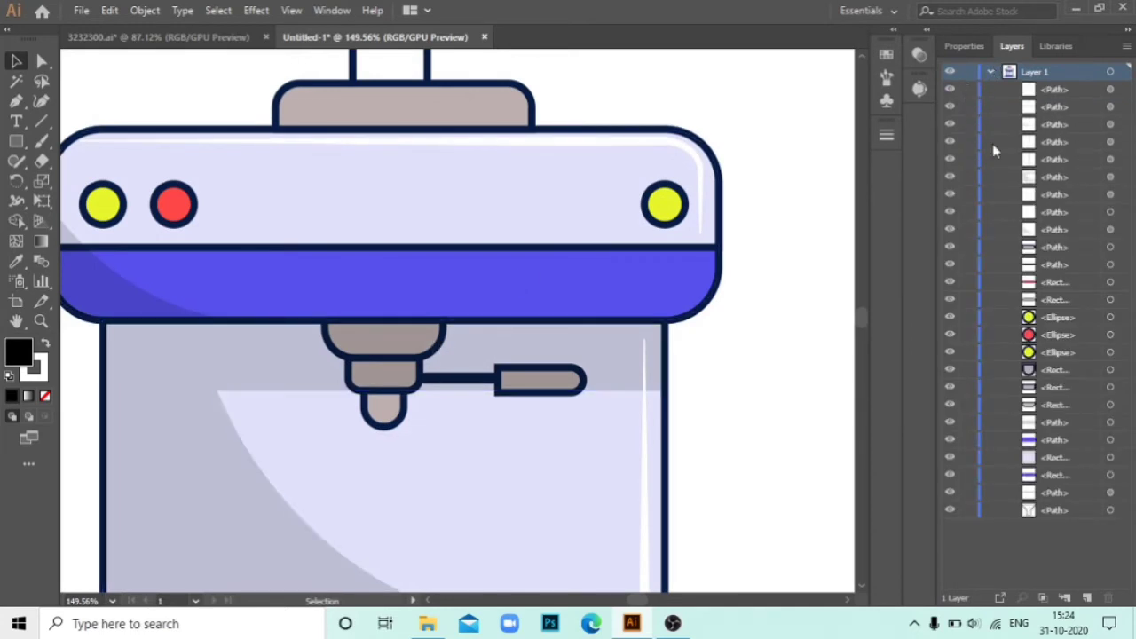
key(z)
drag(606, 382, 515, 355)
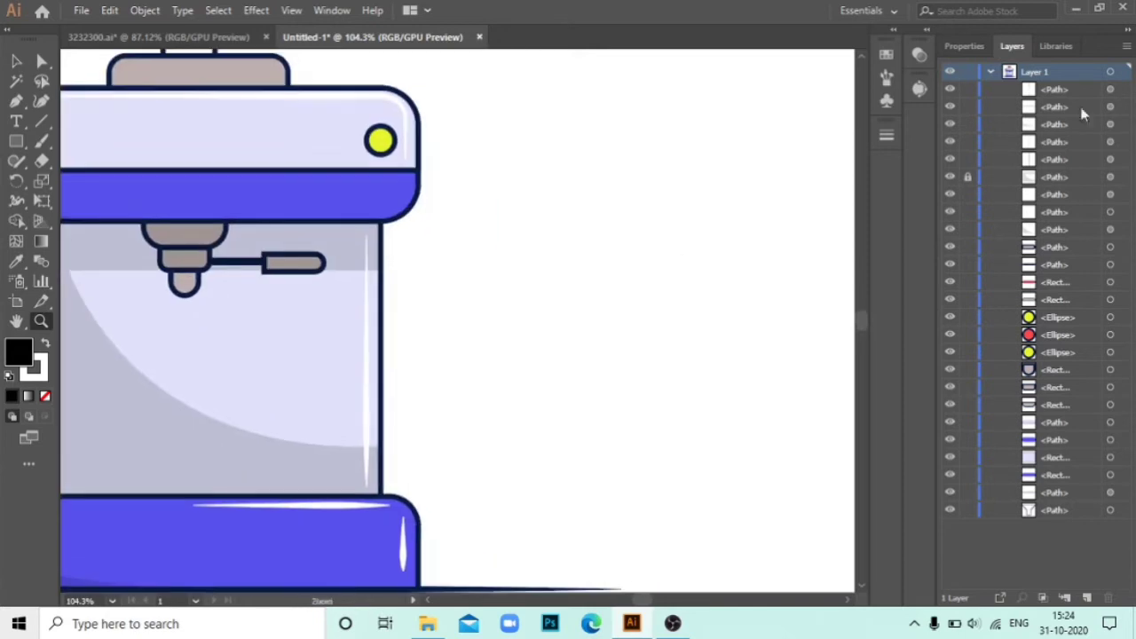
click(964, 45)
drag(255, 249, 319, 250)
- Move the tan half-round beside the machine, overlap a copy, and trim all but the left crescent
key(v)
click(657, 413)
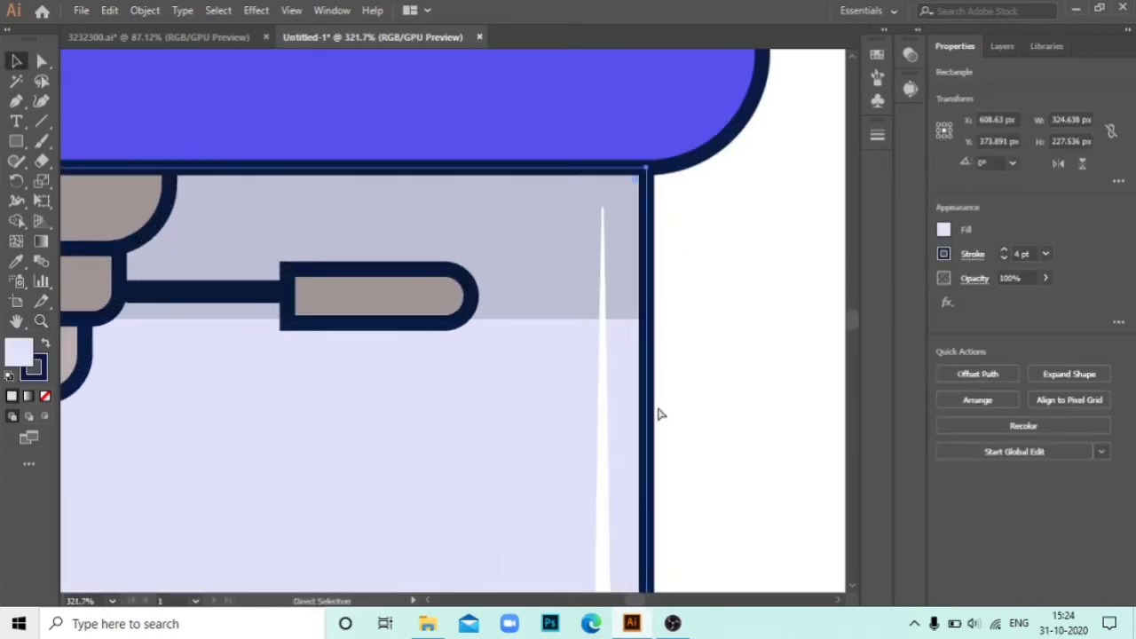
scroll(385, 329, down, 2)
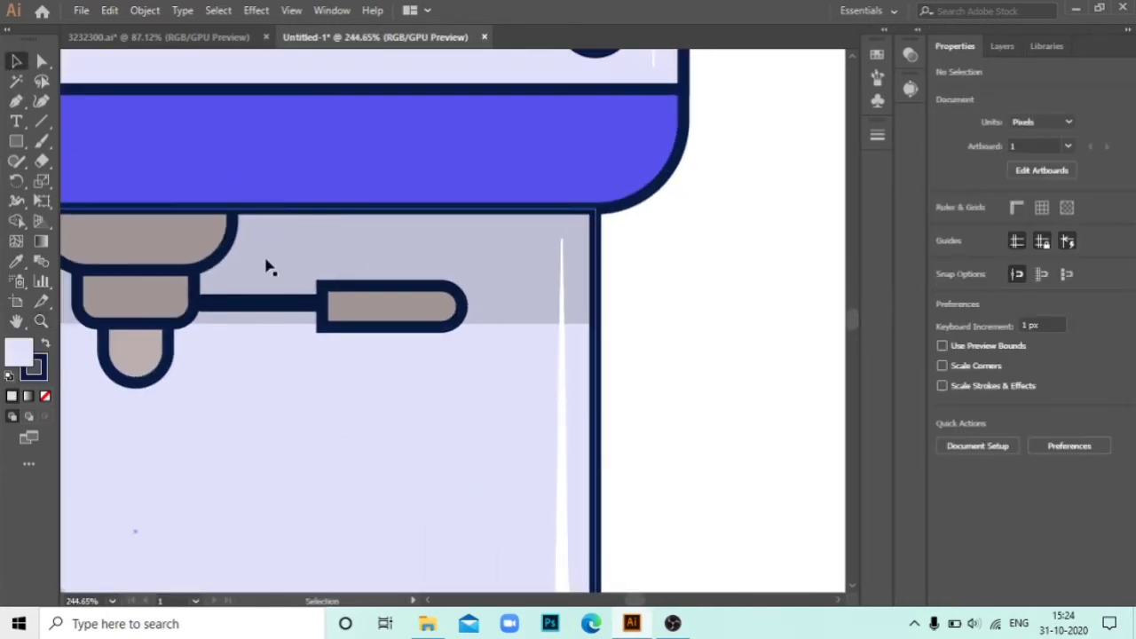
drag(234, 254, 807, 310)
drag(299, 374, 551, 368)
drag(616, 236, 315, 452)
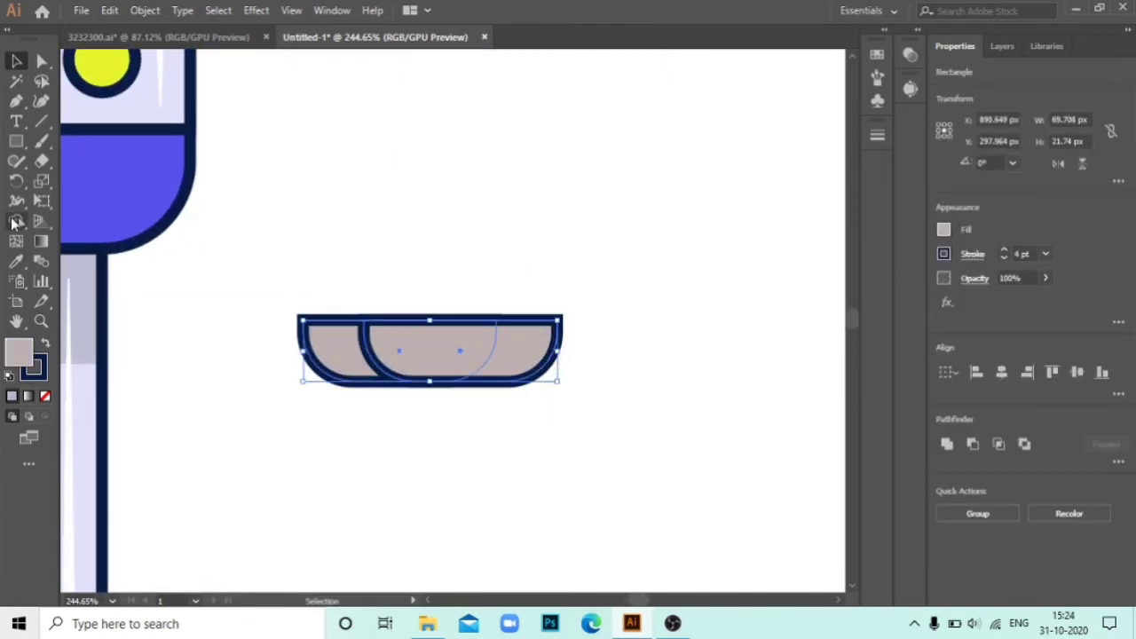
drag(650, 387, 451, 361)
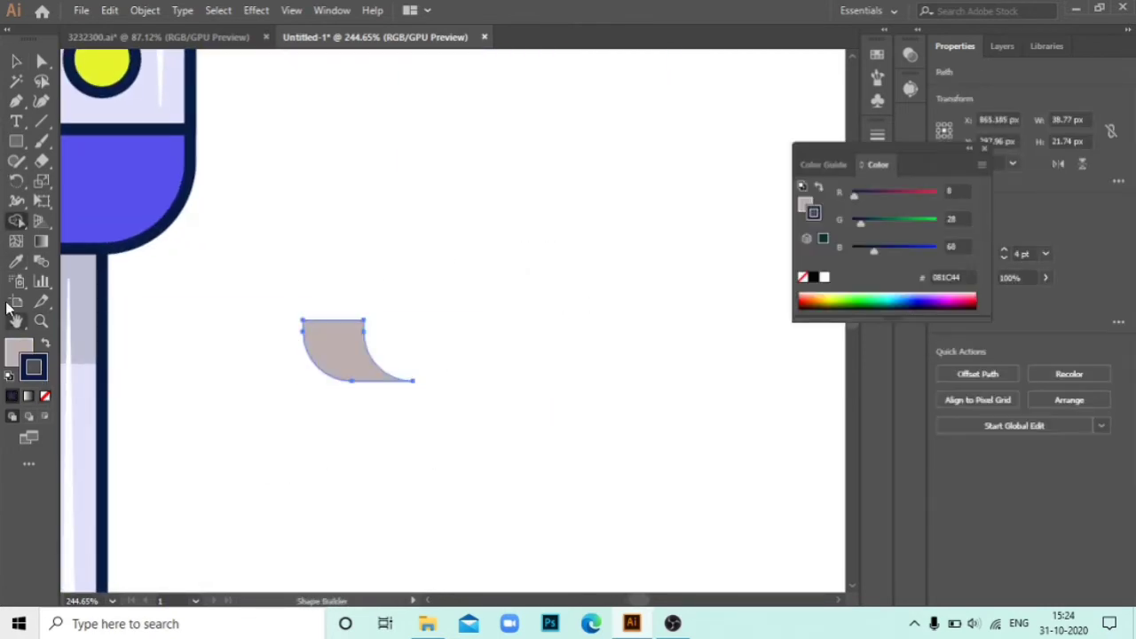
- Close the colour settings and try pulling a copy of the grey bowl right, then undo it
drag(122, 292, 800, 374)
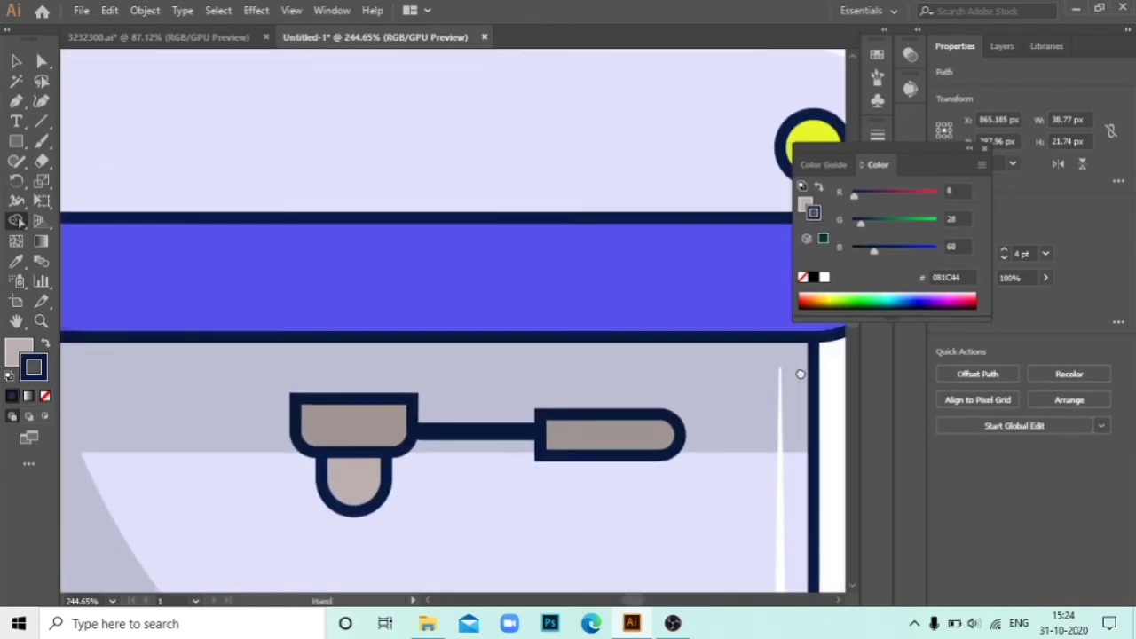
scroll(258, 337, down, 3)
scroll(208, 296, down, 1)
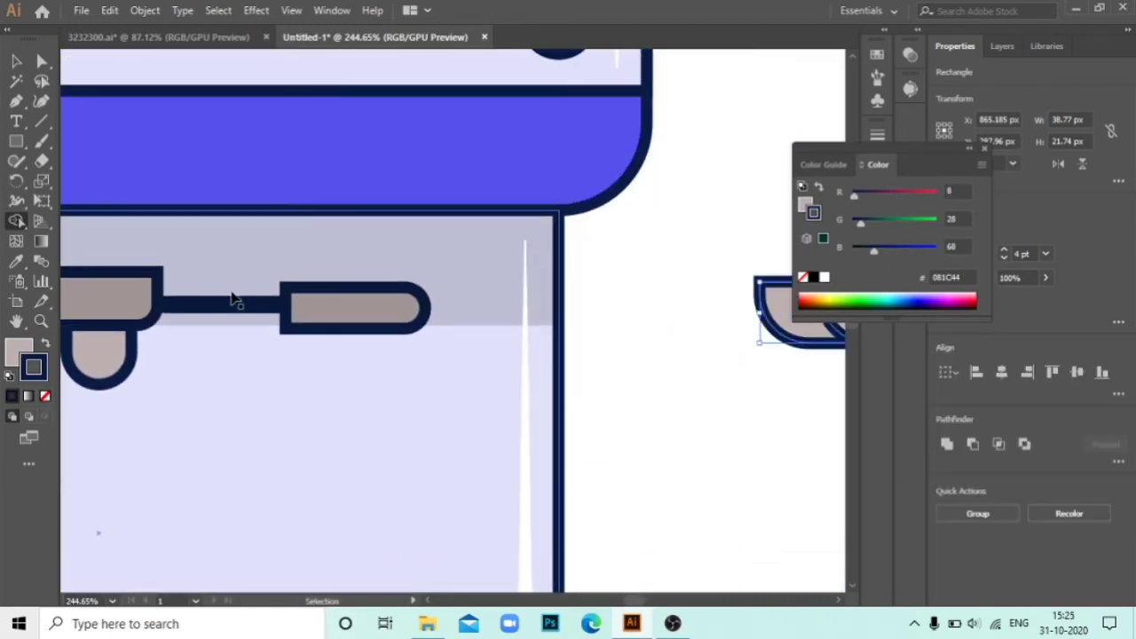
key(v)
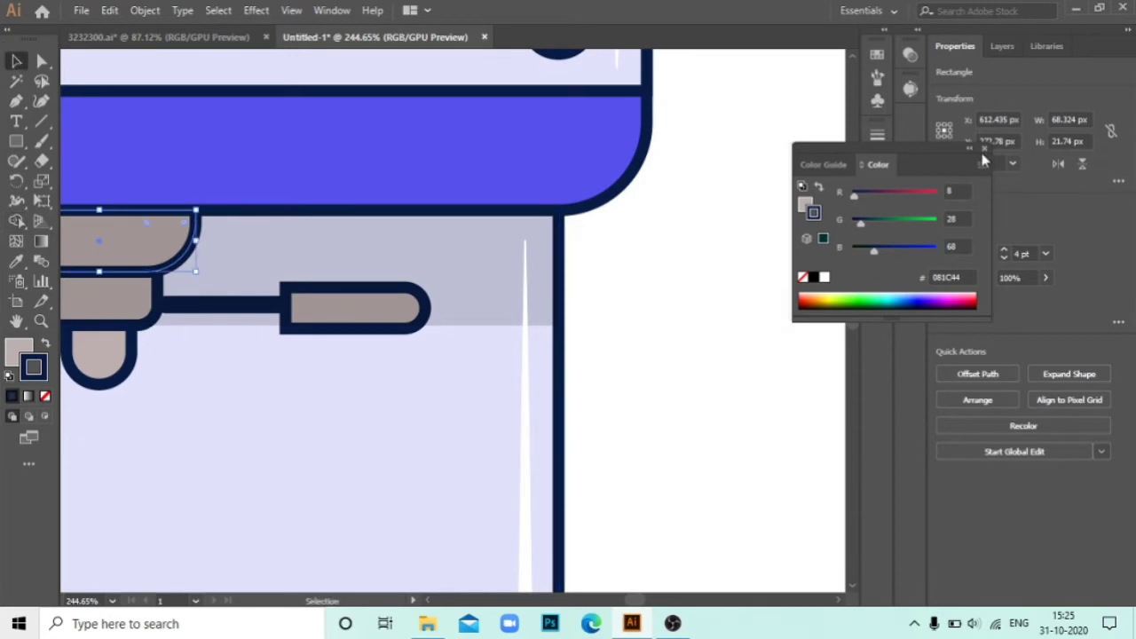
click(984, 148)
key(ctrl+shift+a)
drag(111, 255, 801, 311)
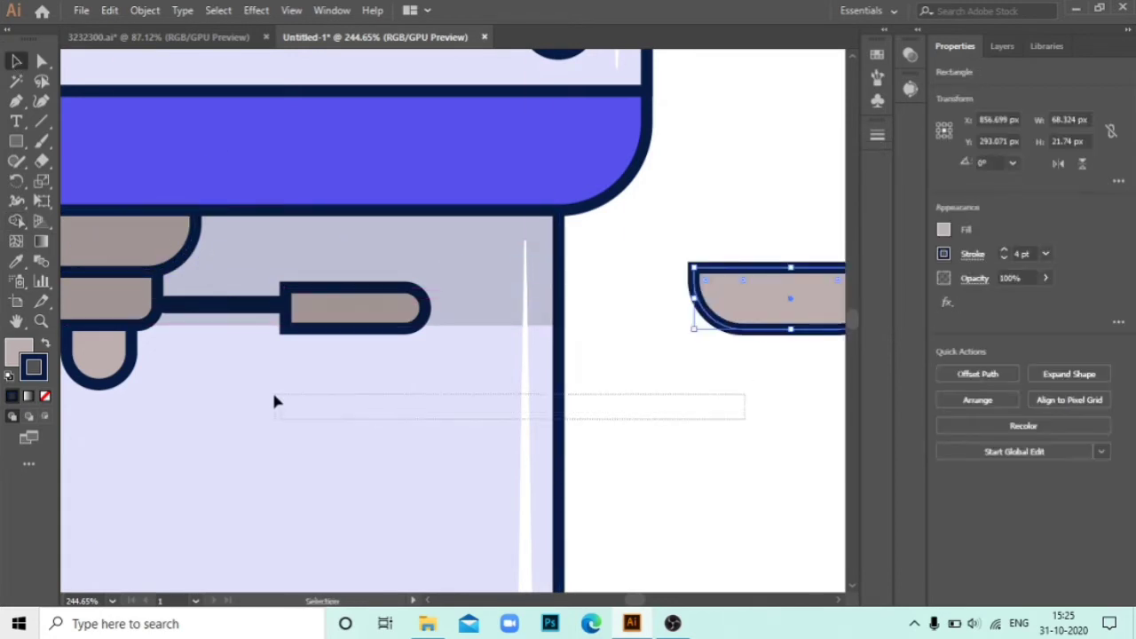
key(ctrl+z)
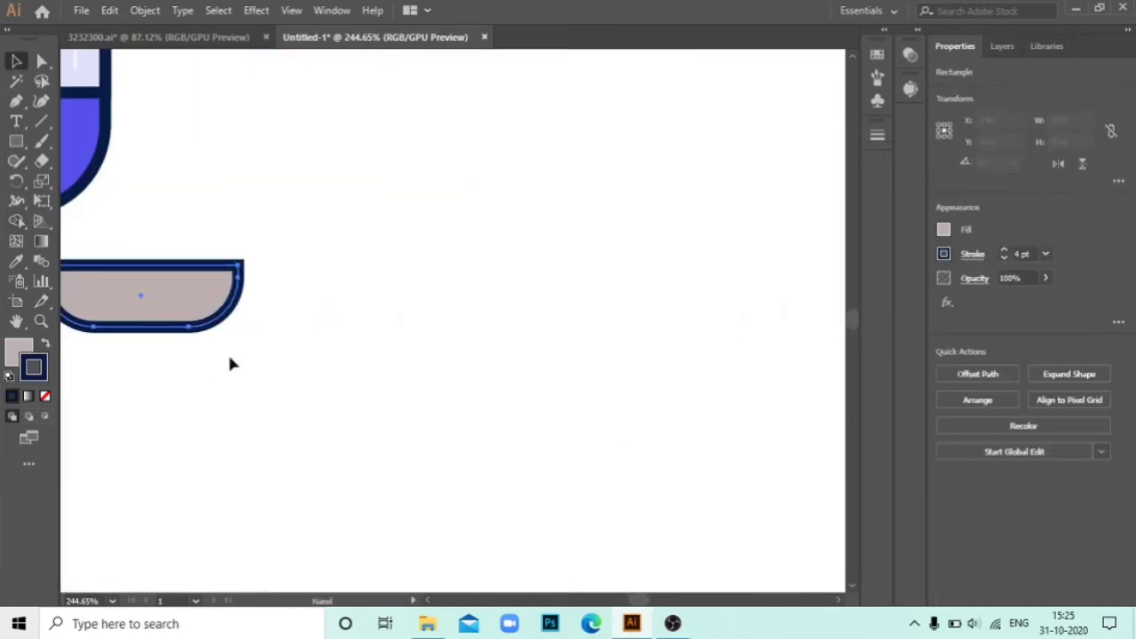
- Overlap two copies of the grey bowl on empty canvas and Shape Builder-trim them to one piece
drag(142, 297, 430, 332)
key(ctrl+z)
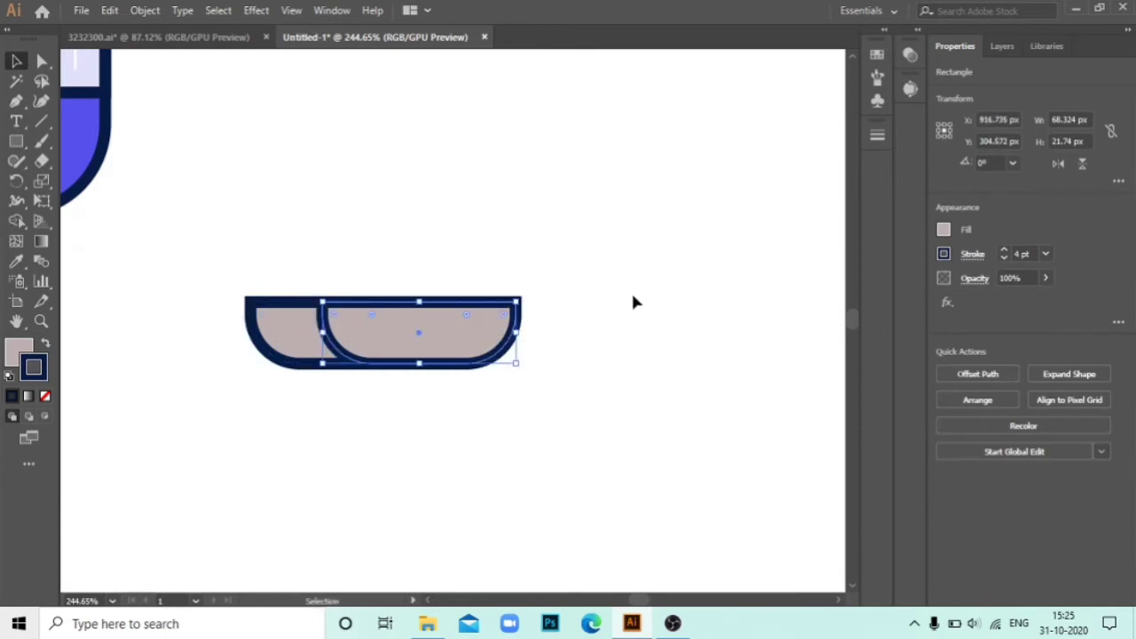
key(ctrl+a)
click(16, 221)
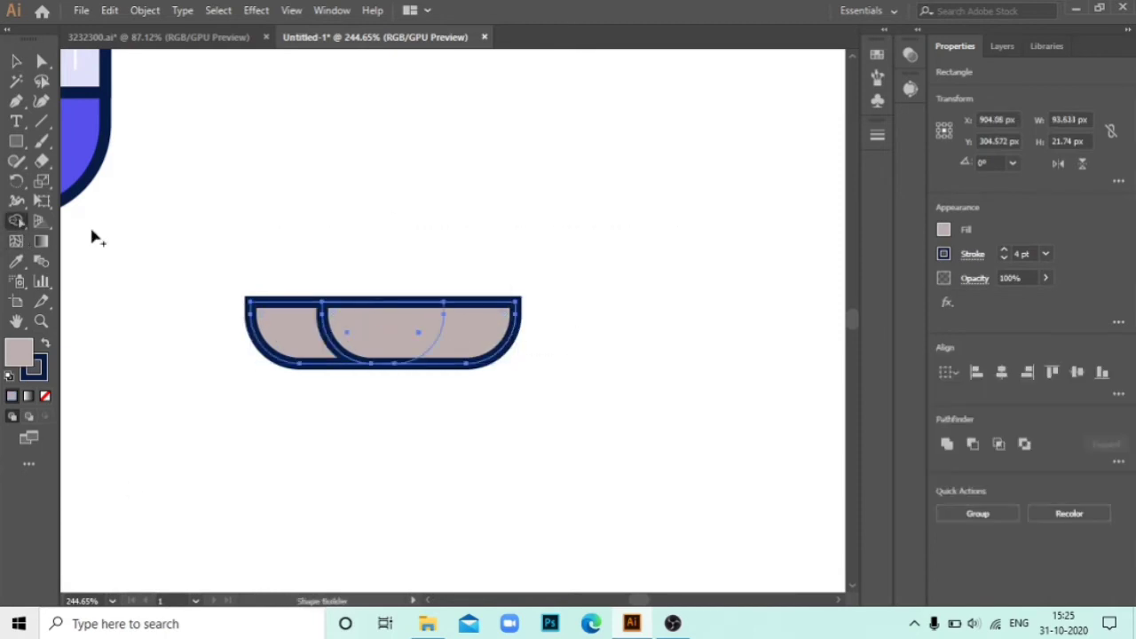
drag(624, 338, 324, 333)
key(z)
alt+click(344, 355)
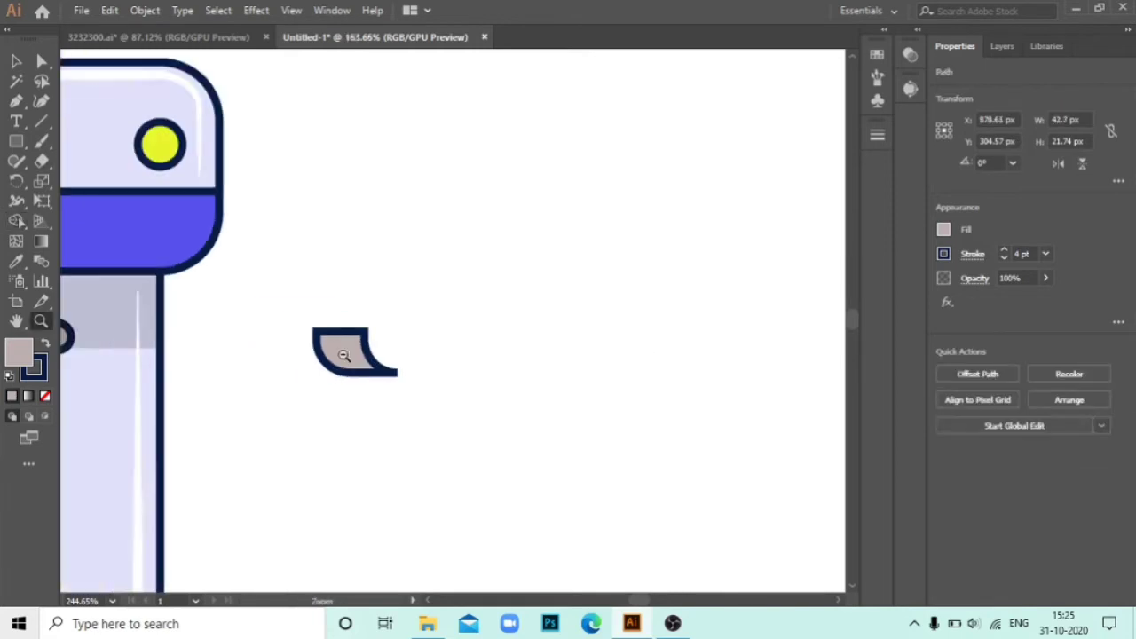
- Undo the earlier trim, then Shape Builder a bowl copy into a left-half shadow for the group head
key(ctrl+z)
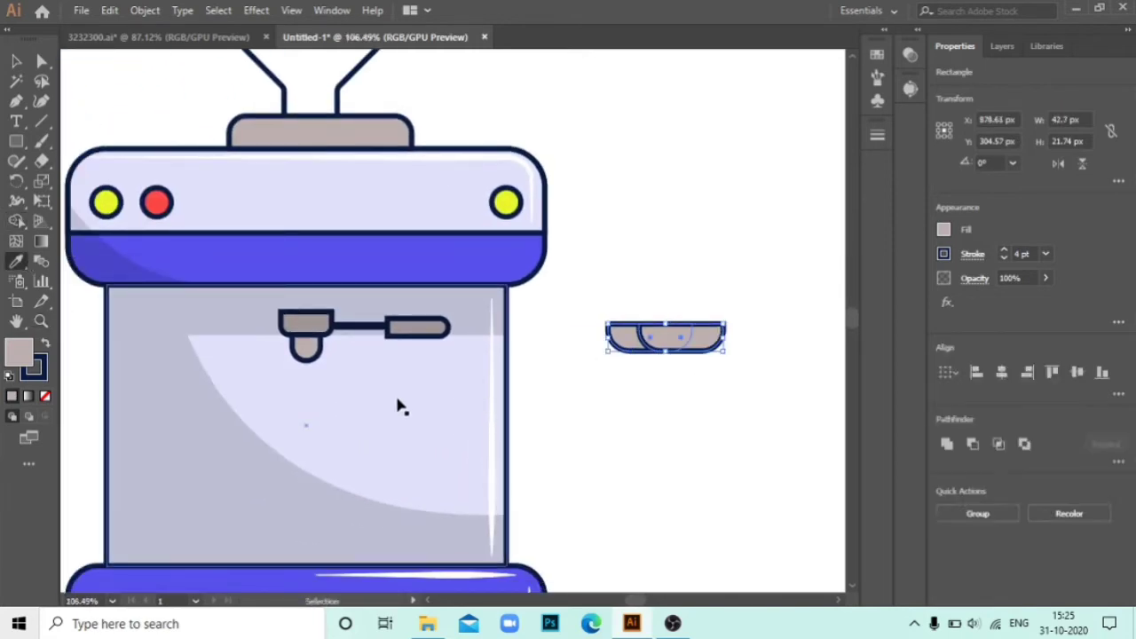
key(ctrl+z)
key(v)
click(767, 299)
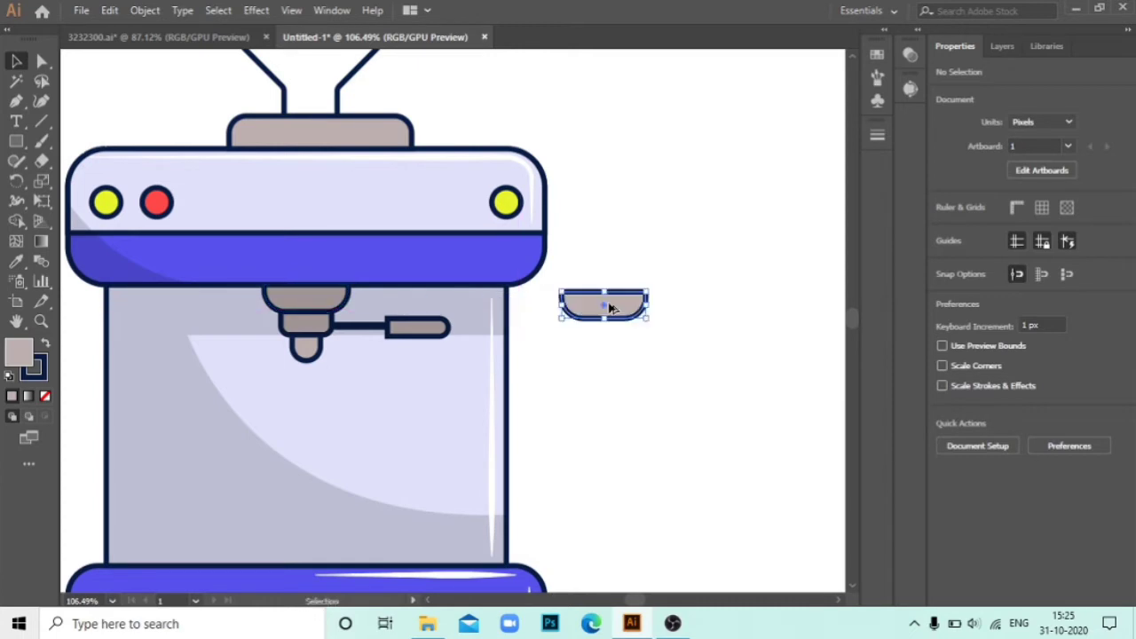
alt+drag(336, 310, 668, 315)
shift+click(575, 304)
key(shift+m)
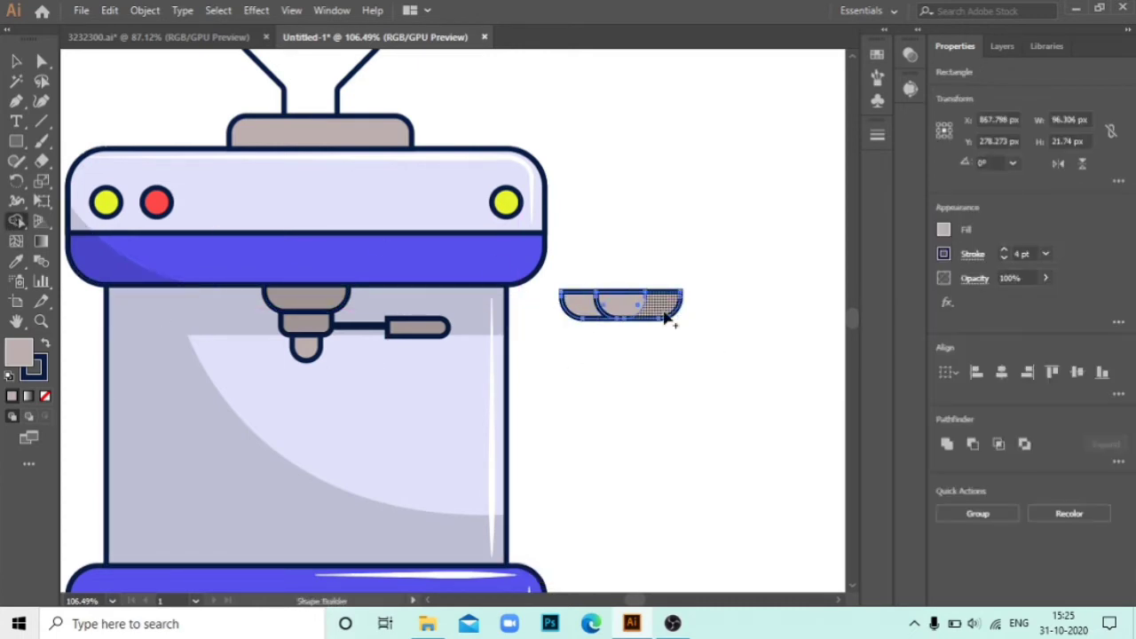
alt+click(635, 310)
key(v)
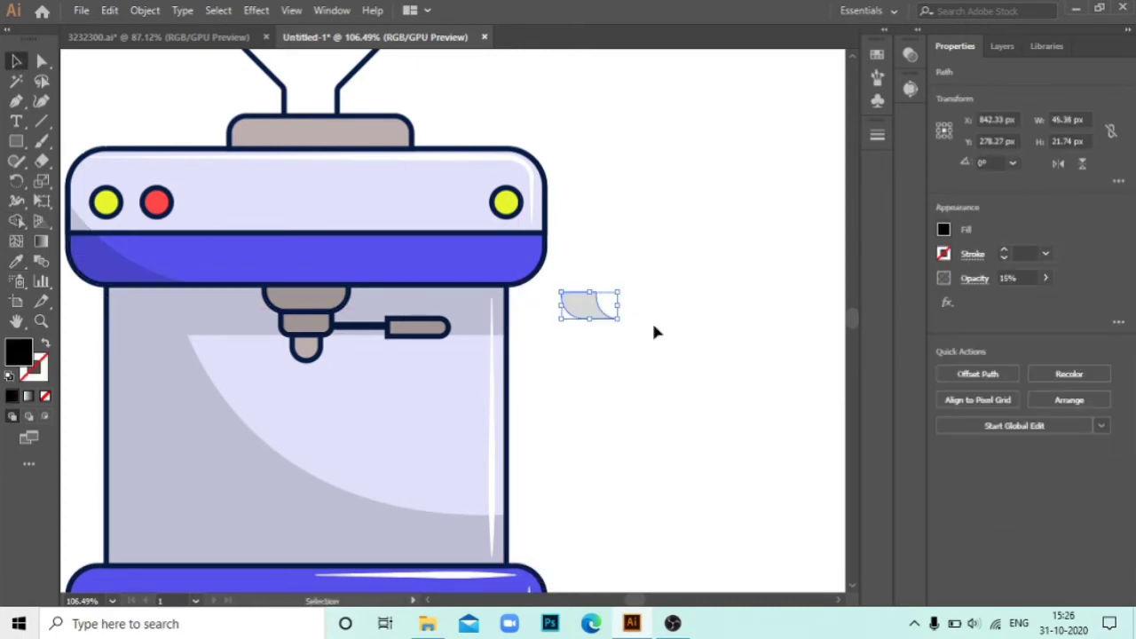
mouse_move(557, 311)
mouse_down()
mouse_move(303, 316)
mouse_move(705, 333)
mouse_up()
click(608, 435)
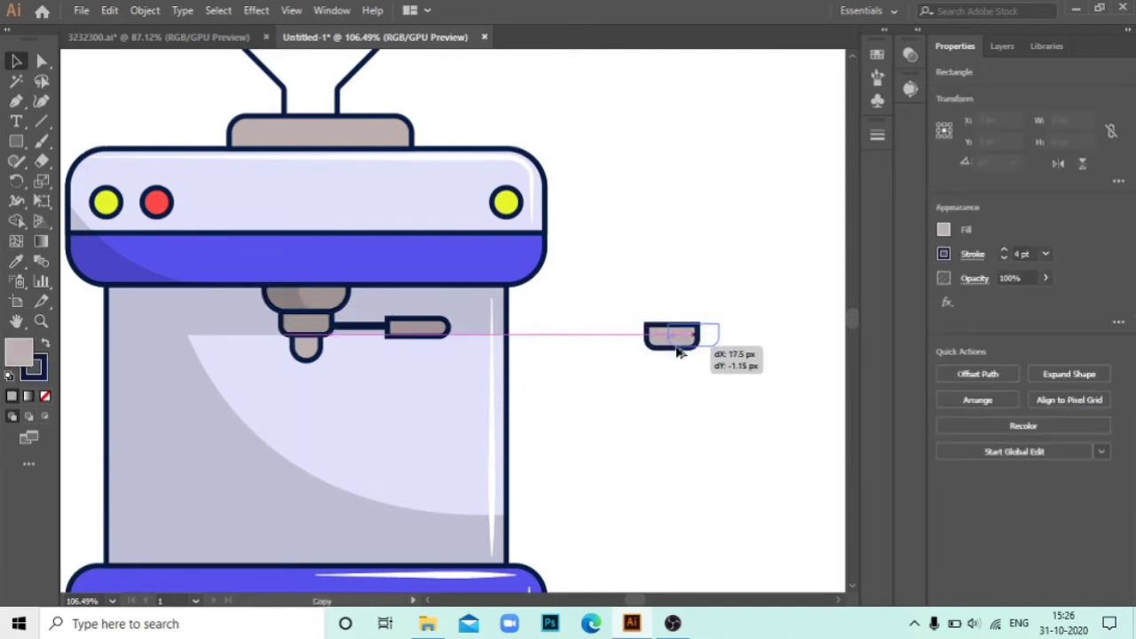
- Trim an overlapping block copy into a square shadow and fit it over the portafilter block's left half
drag(719, 293, 634, 360)
click(16, 220)
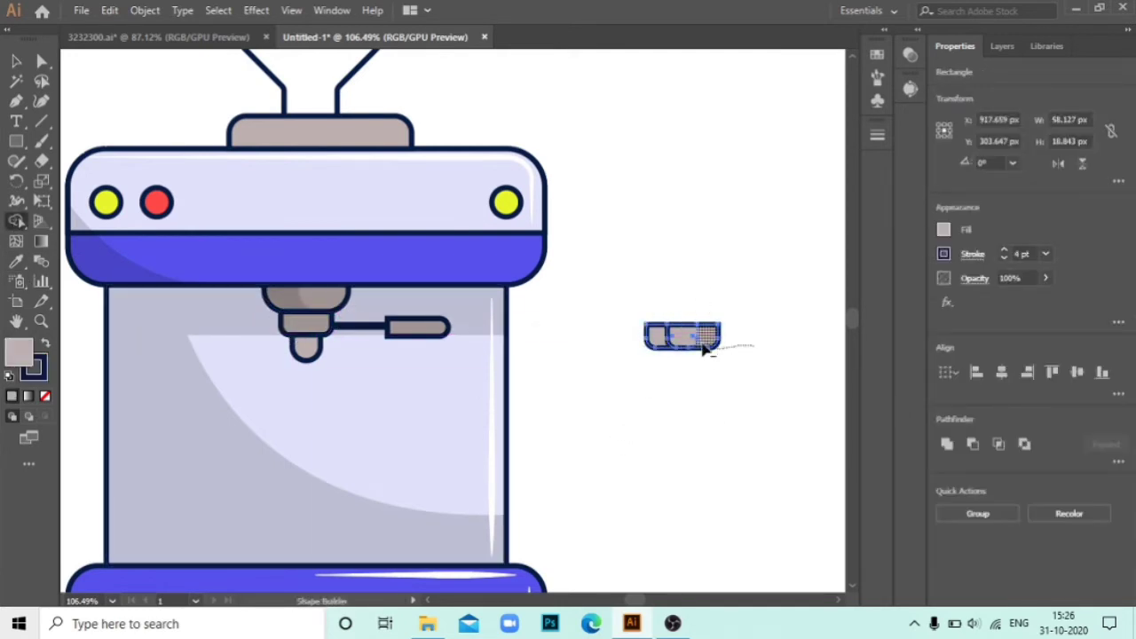
drag(706, 349, 295, 327)
key(v)
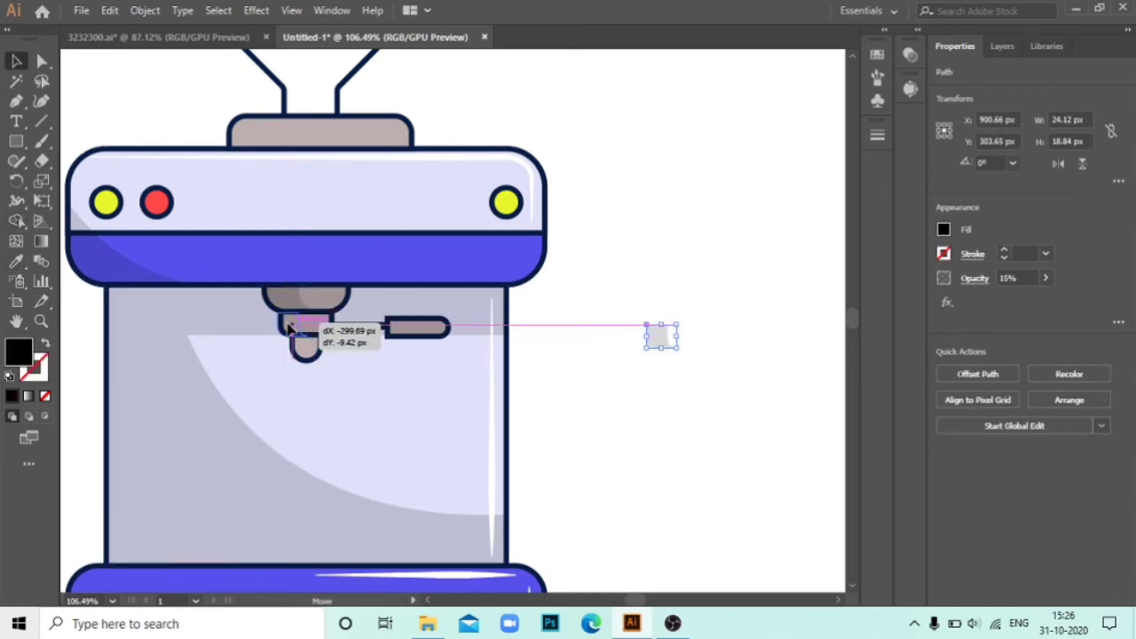
key(z)
click(300, 400)
drag(216, 109, 238, 114)
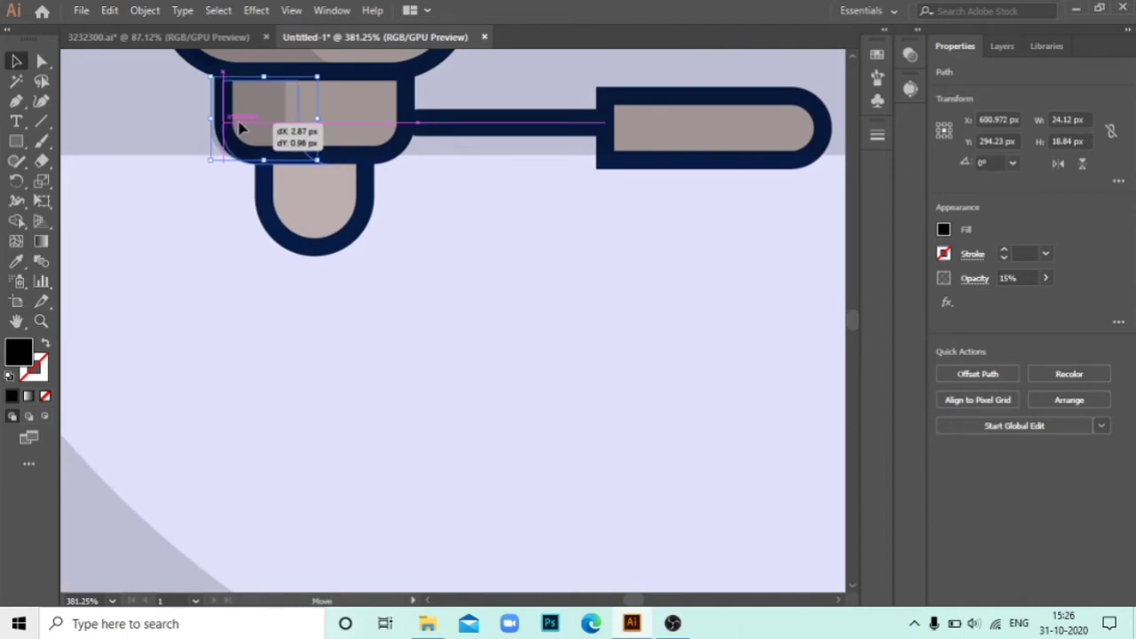
click(569, 308)
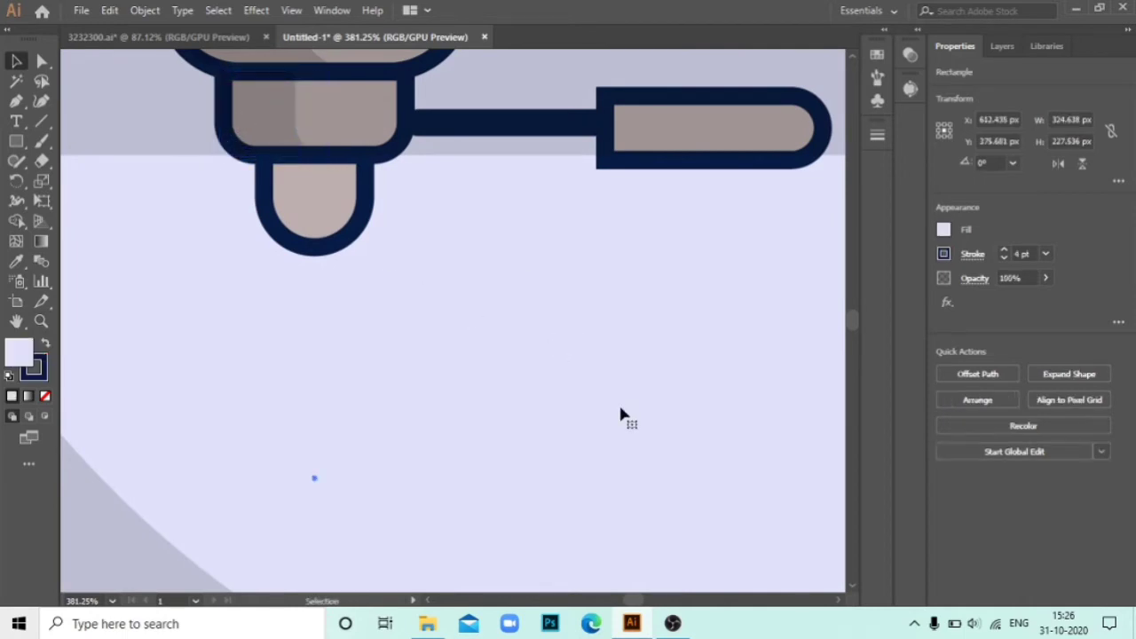
scroll(621, 411, down, 5)
- Trim a spout copy to its left half, apply the 15% black shadow style, and place it on the spout
key(ctrl+shift+a)
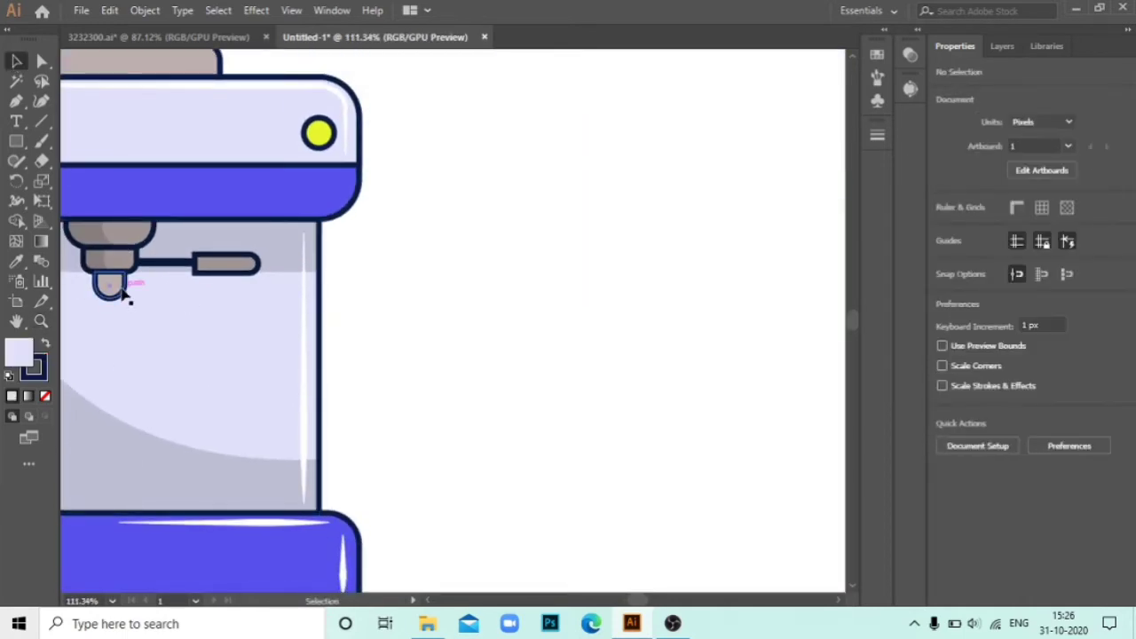
mouse_move(123, 291)
mouse_down()
mouse_move(515, 362)
mouse_move(462, 330)
mouse_up()
key(shift+m)
alt+click(510, 362)
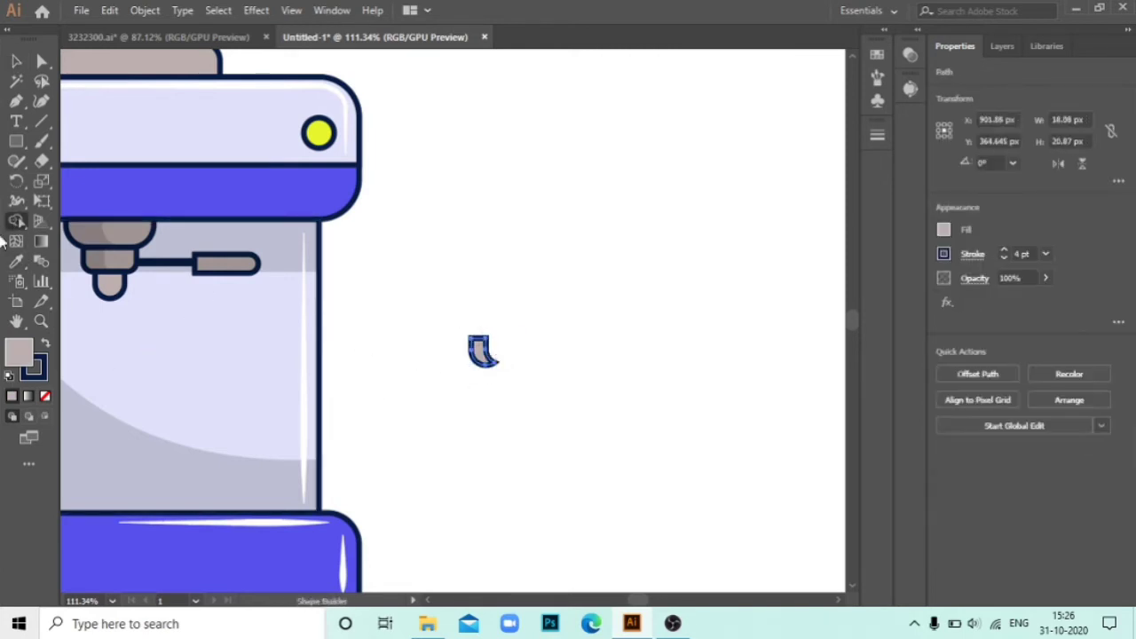
click(16, 260)
click(102, 424)
key(v)
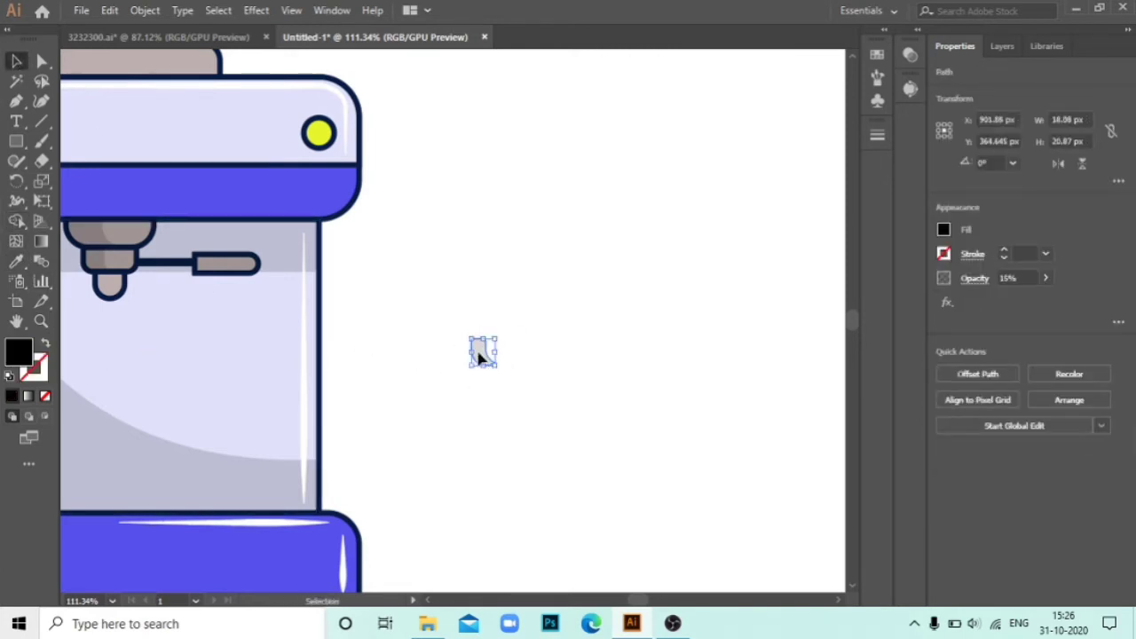
drag(479, 357, 109, 279)
click(494, 330)
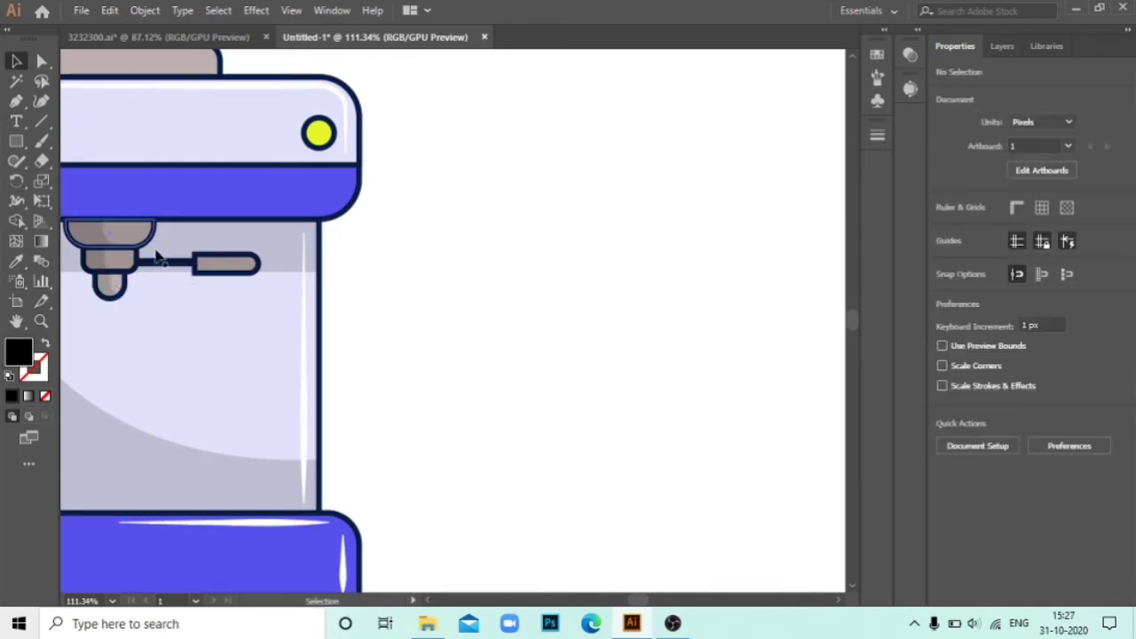
- Pen a thin trial rectangle below the bowl near the nozzle, then delete it
key(z)
drag(134, 274, 448, 342)
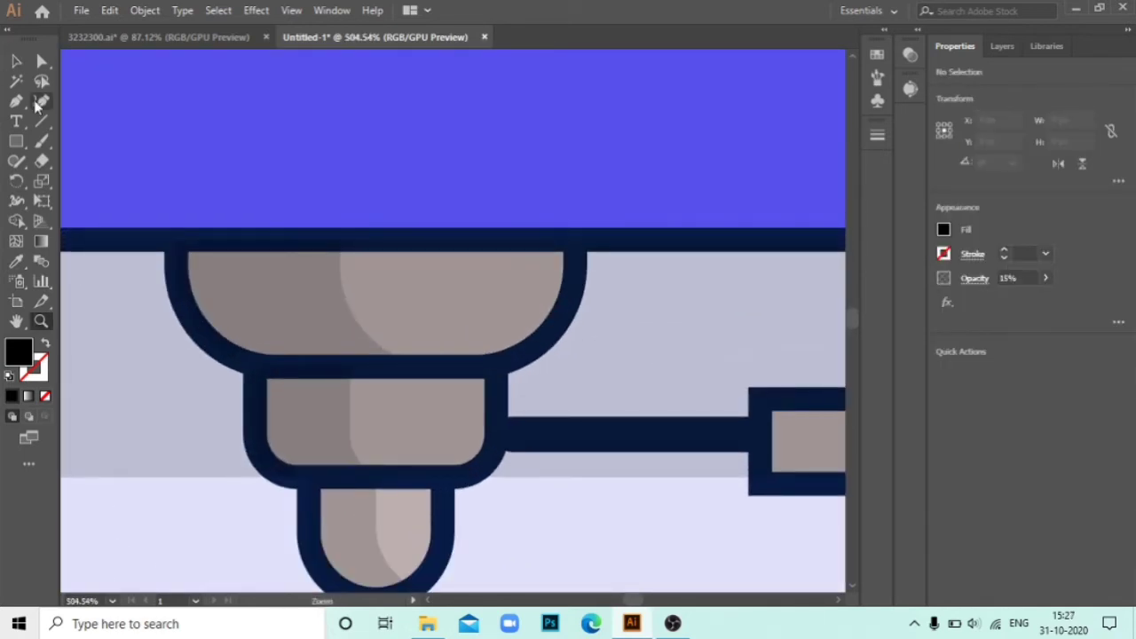
click(441, 240)
click(441, 364)
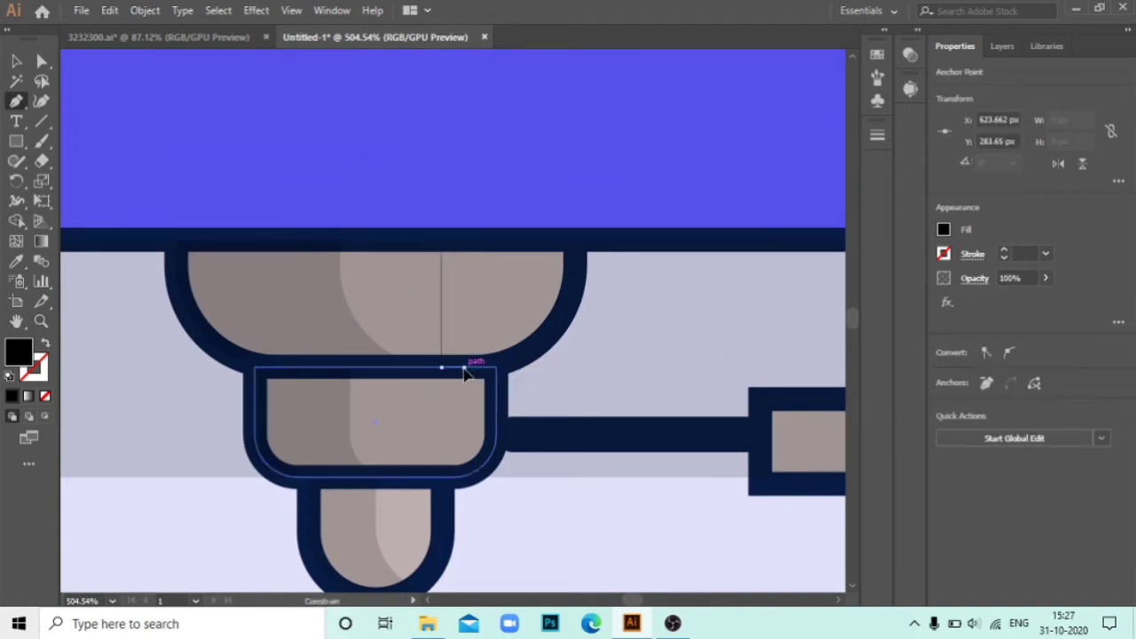
click(463, 241)
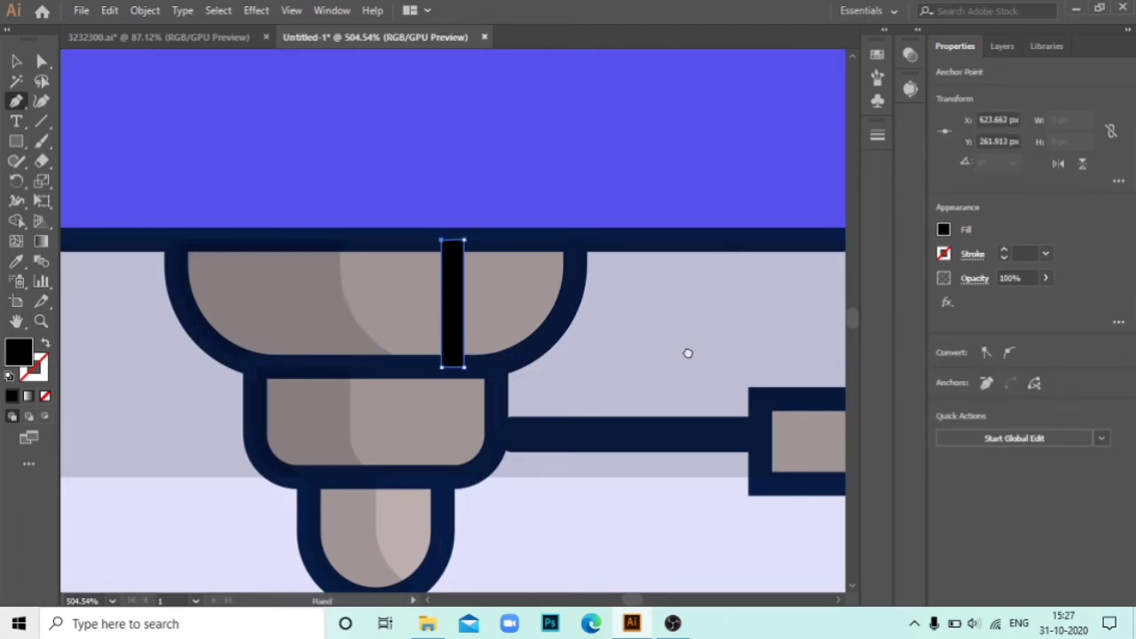
drag(687, 354, 154, 390)
drag(553, 411, 834, 426)
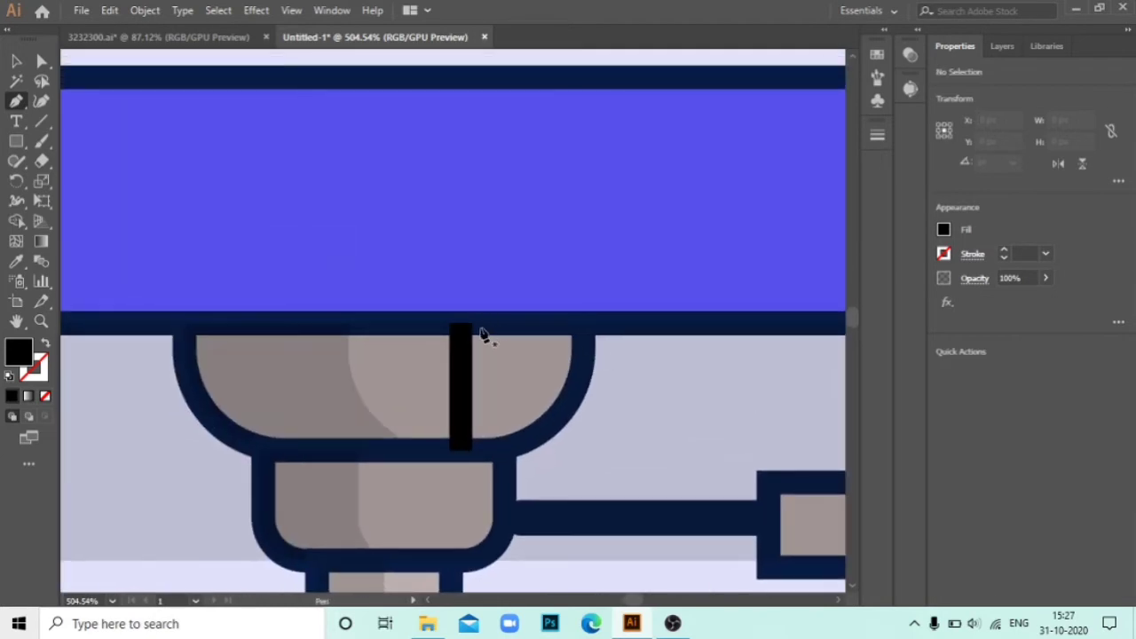
key(v)
click(459, 387)
key(Delete)
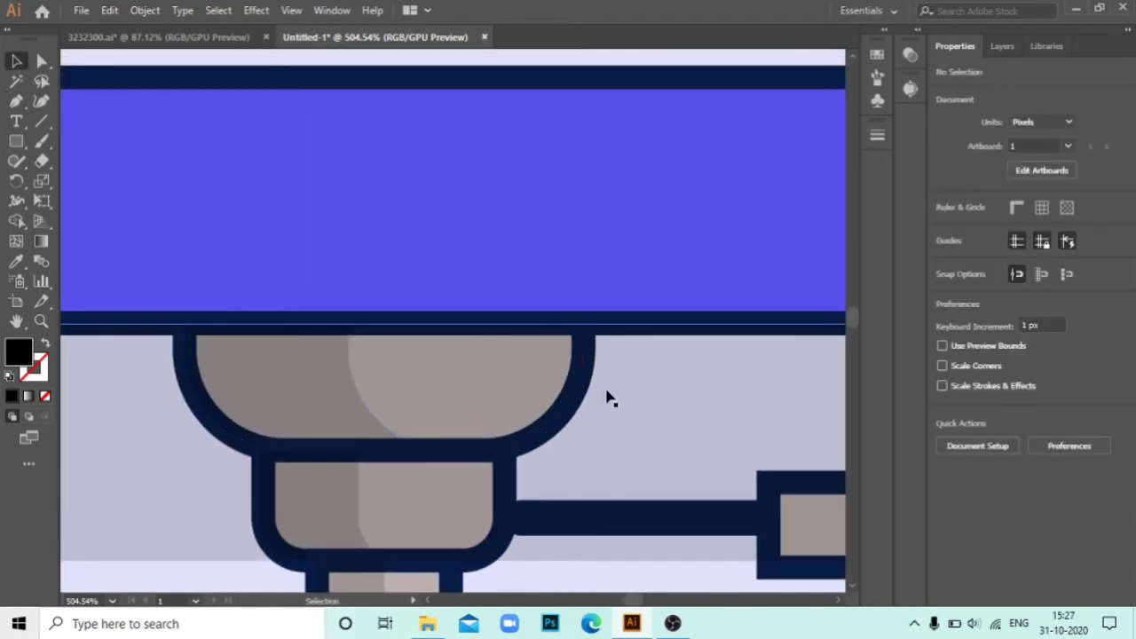
drag(581, 417, 497, 418)
- Trim a copy of the grey grinder block into a 15% black shadow on its left half
drag(355, 355, 532, 426)
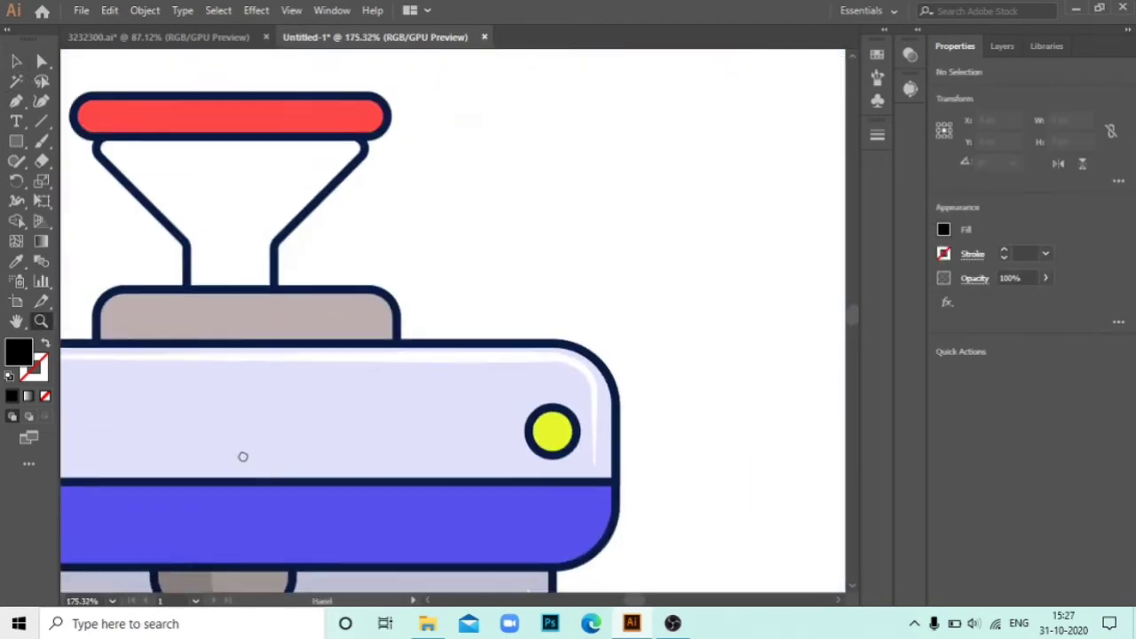
key(v)
mouse_move(266, 351)
mouse_down()
mouse_move(446, 340)
mouse_move(576, 255)
mouse_up()
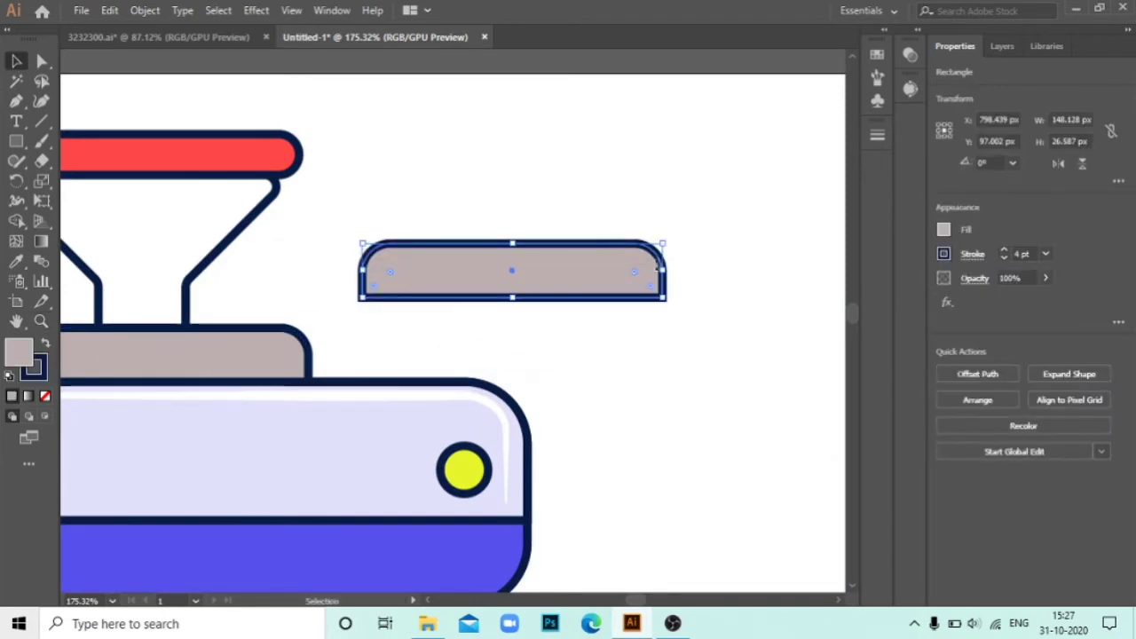
drag(658, 269, 790, 269)
drag(777, 195, 424, 317)
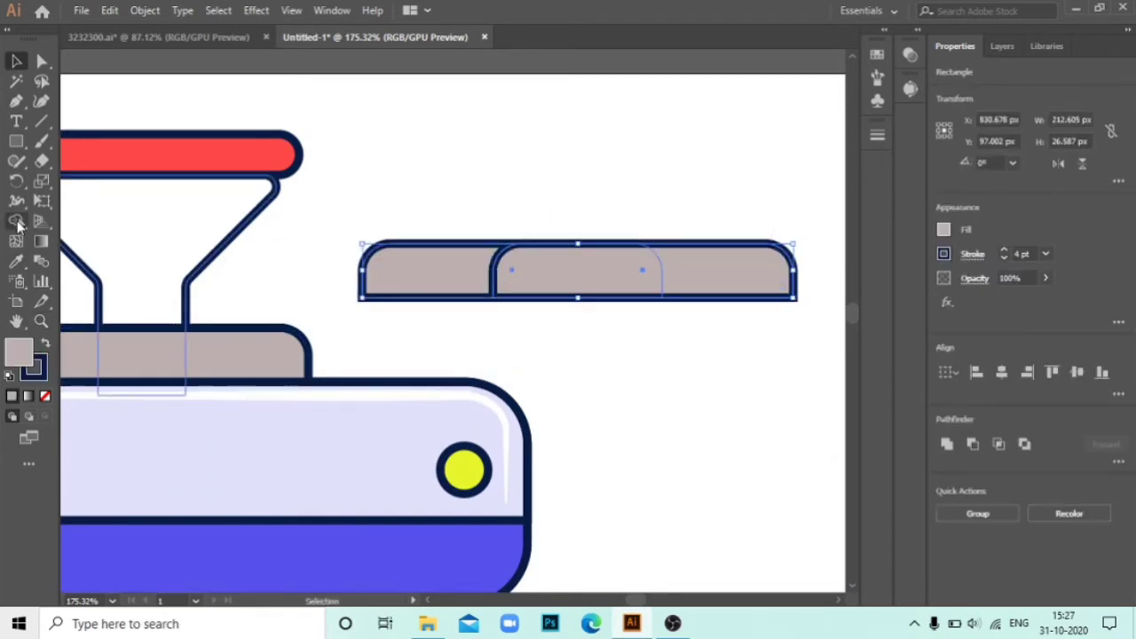
click(17, 221)
drag(510, 310, 773, 254)
scroll(211, 322, down, 2)
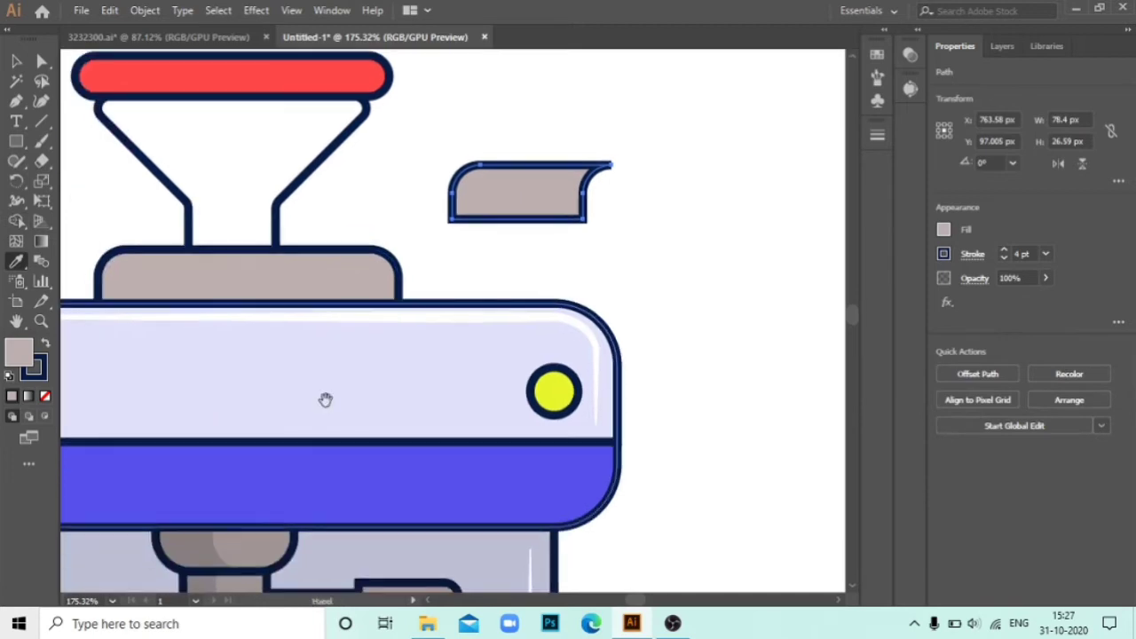
click(208, 538)
key(v)
drag(505, 207, 152, 292)
click(573, 221)
- Add a 15% black shadow to the left end of the red bar atop the funnel
scroll(397, 142, up, 3)
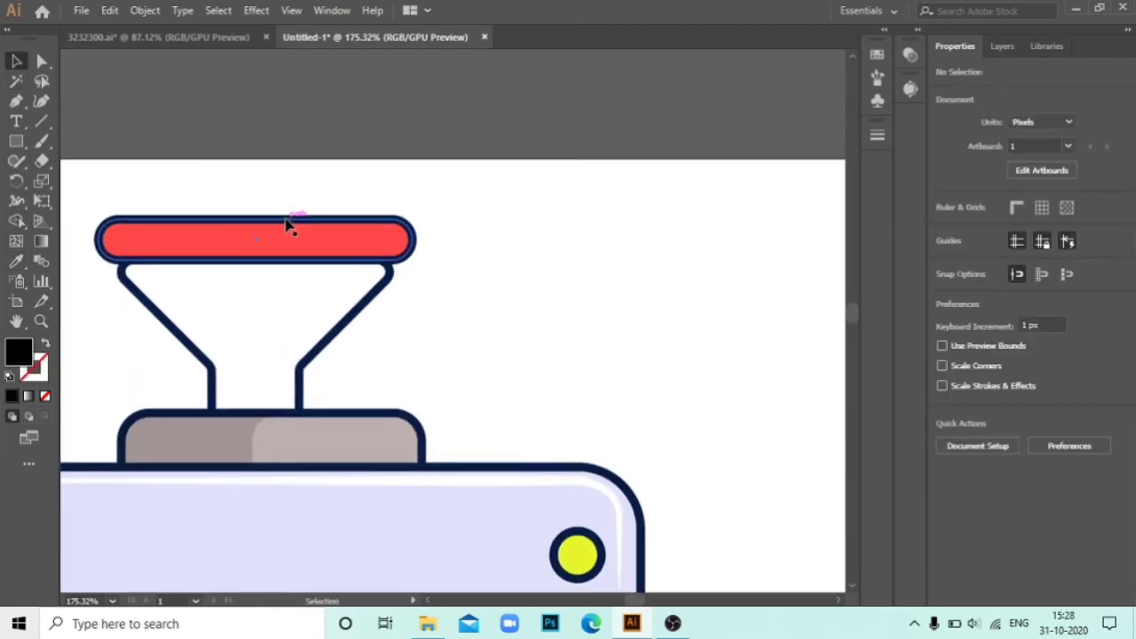
mouse_move(414, 224)
mouse_down()
mouse_move(792, 284)
mouse_move(632, 302)
mouse_up()
click(77, 323)
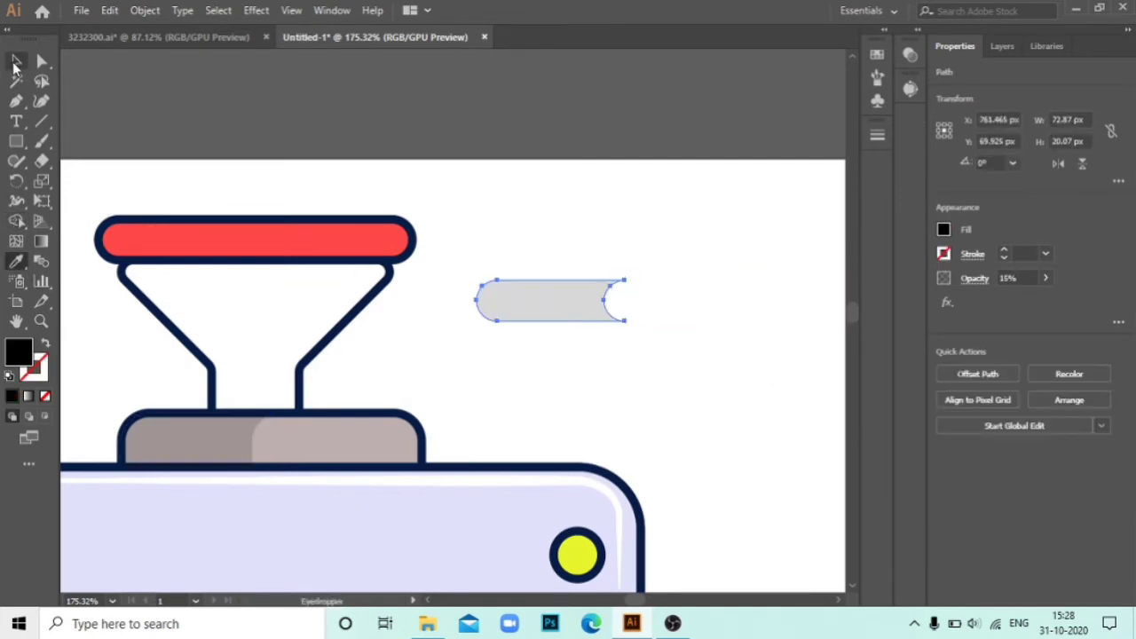
key(v)
drag(546, 301, 166, 250)
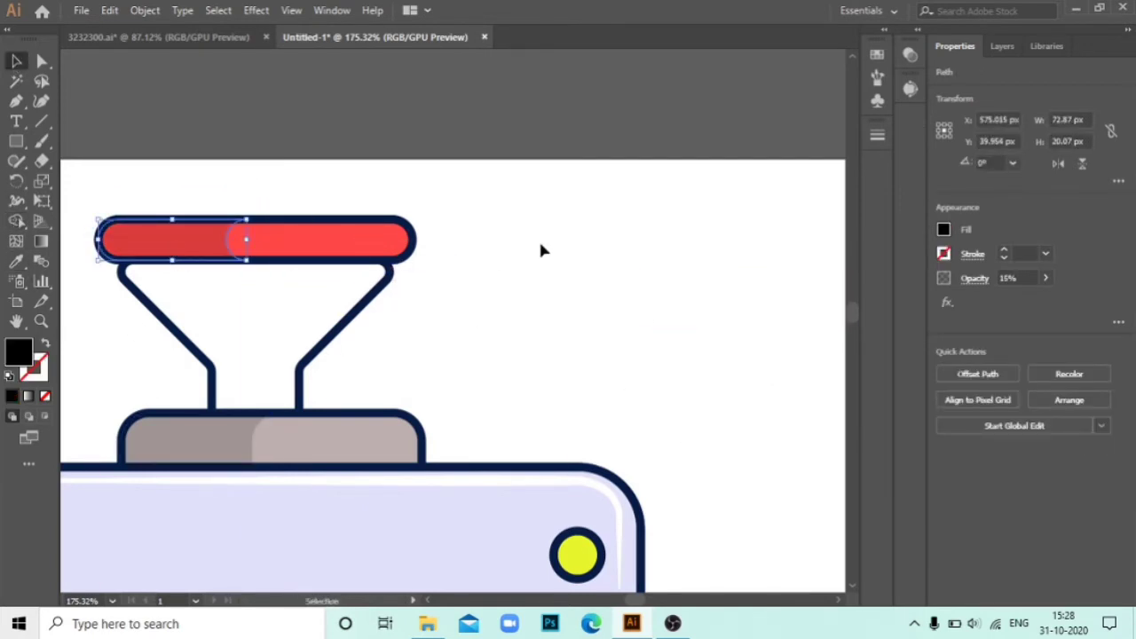
click(568, 438)
- Duplicate the top grinder cup with an offset and carve the overlap into a crescent
scroll(447, 454, down, 5)
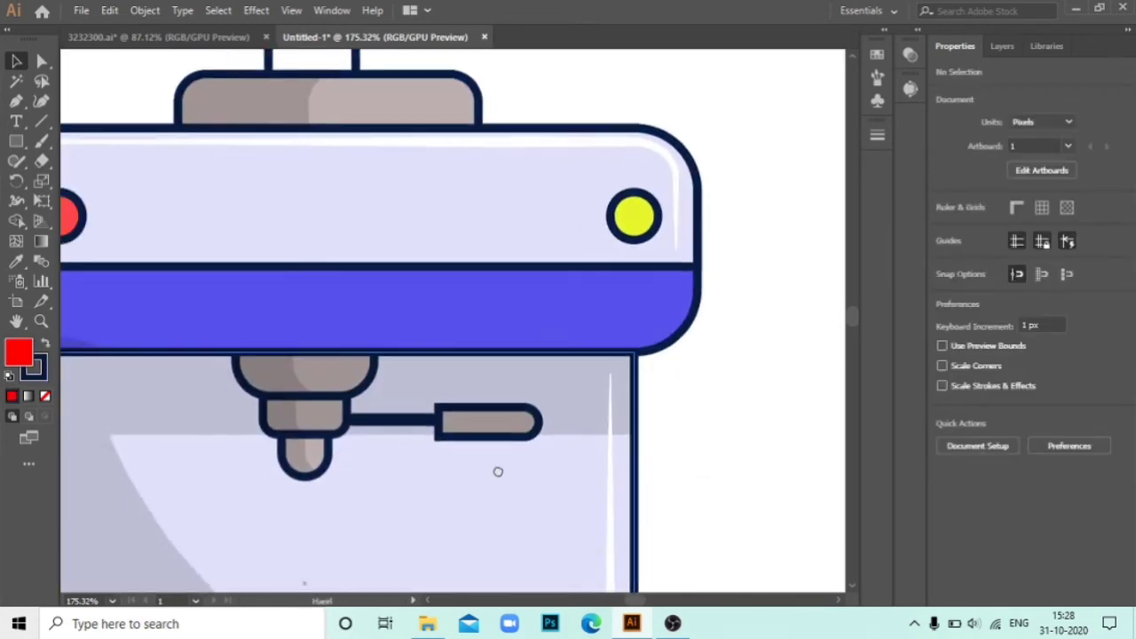
scroll(497, 471, down, 2)
scroll(532, 408, left, 2)
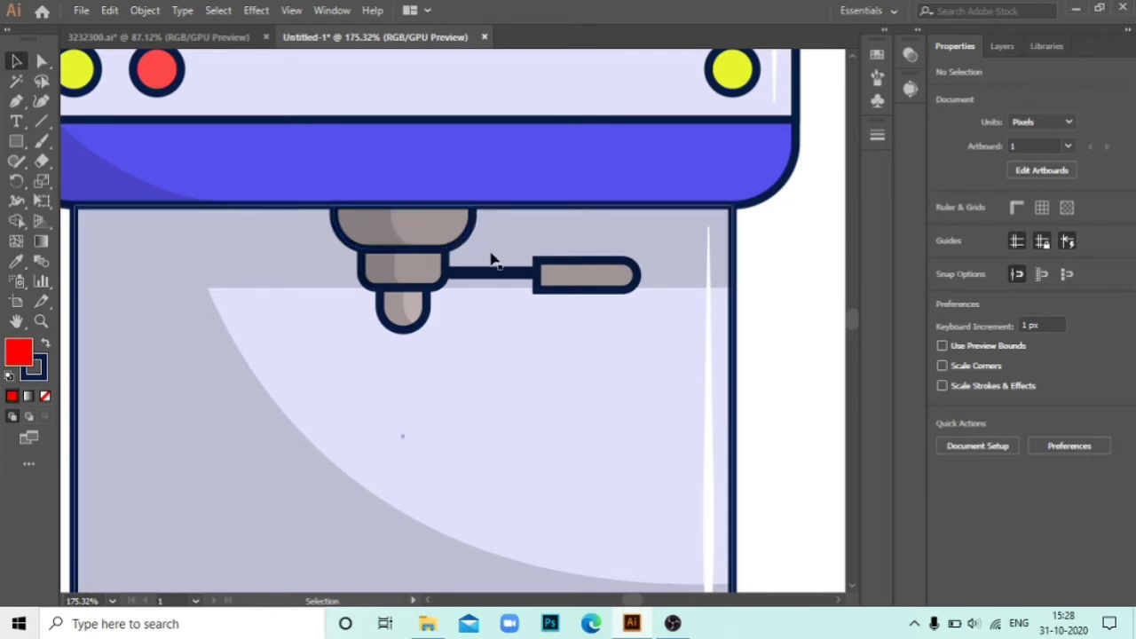
mouse_move(484, 240)
mouse_down()
mouse_move(190, 207)
mouse_move(717, 280)
mouse_up()
click(180, 193)
drag(801, 165, 662, 325)
click(16, 221)
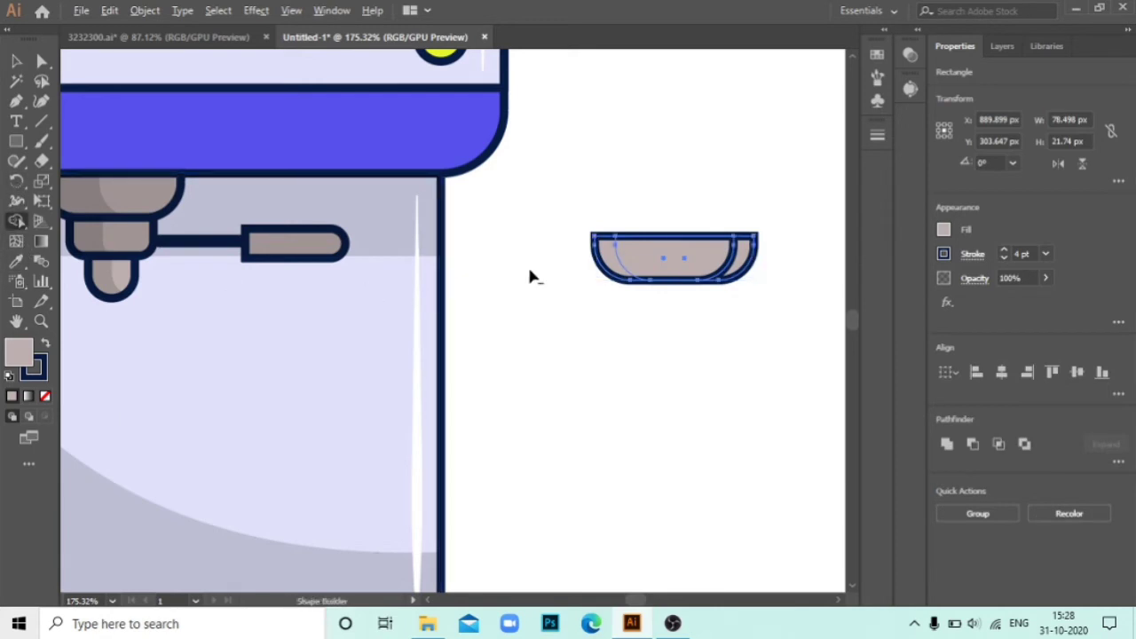
drag(530, 271, 732, 257)
- Remove the crescent's outline, fill it white, and place it on the cup's right side
click(32, 367)
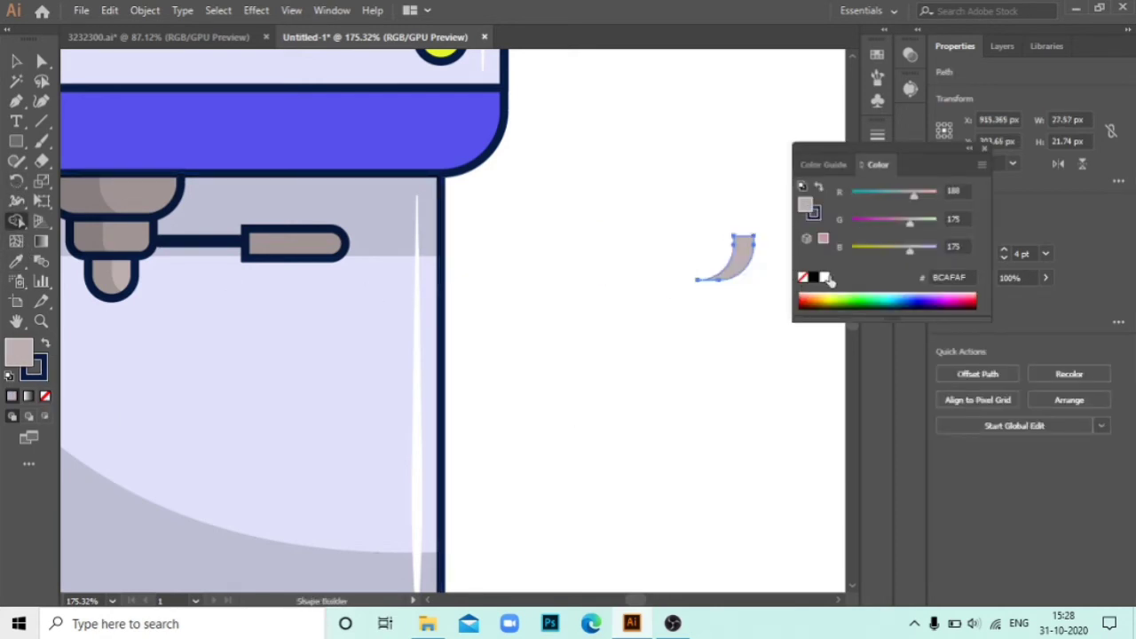
click(826, 278)
click(16, 59)
click(725, 292)
click(741, 257)
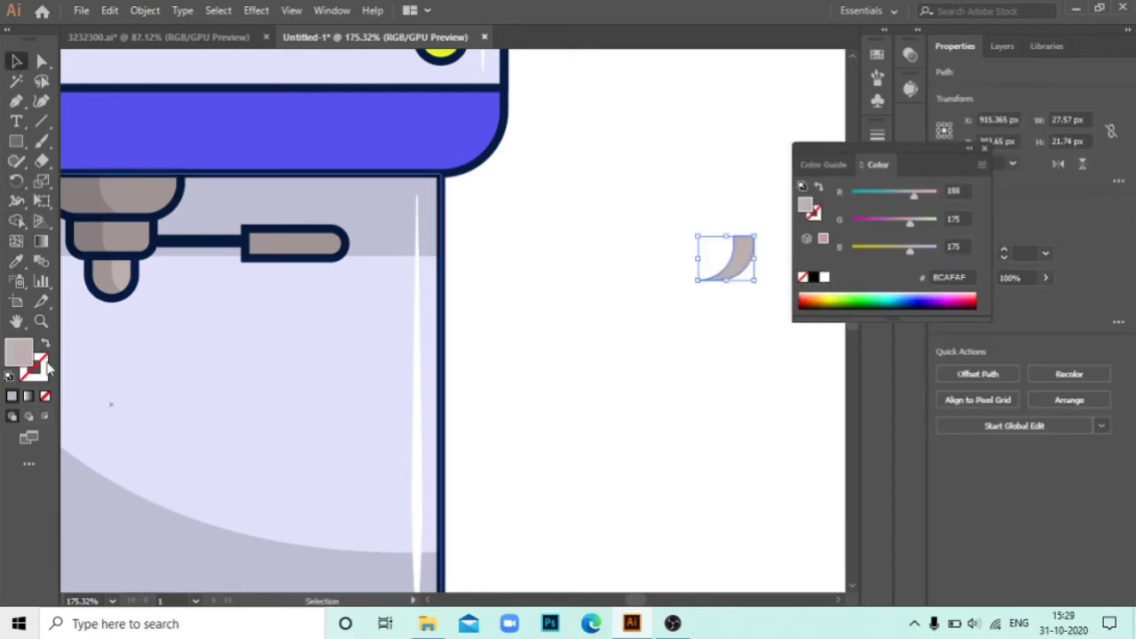
click(824, 277)
drag(737, 266, 164, 203)
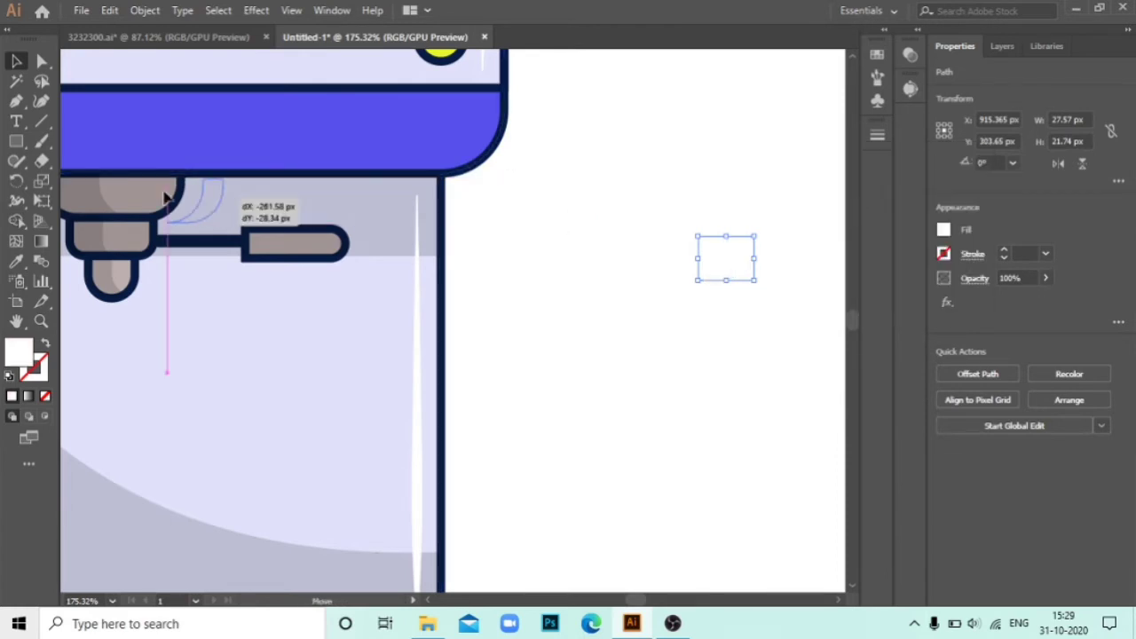
- Lower the white crescent highlight's opacity to 40%
click(418, 330)
key(ctrl+z)
click(1010, 278)
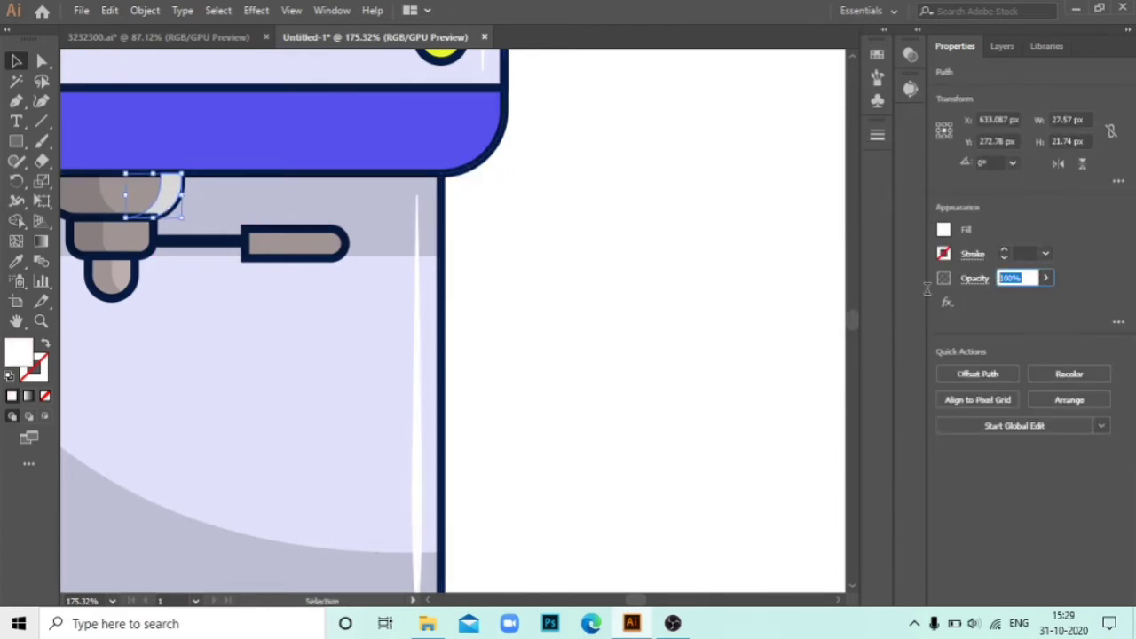
text(40)
click(561, 255)
scroll(533, 302, left, 5)
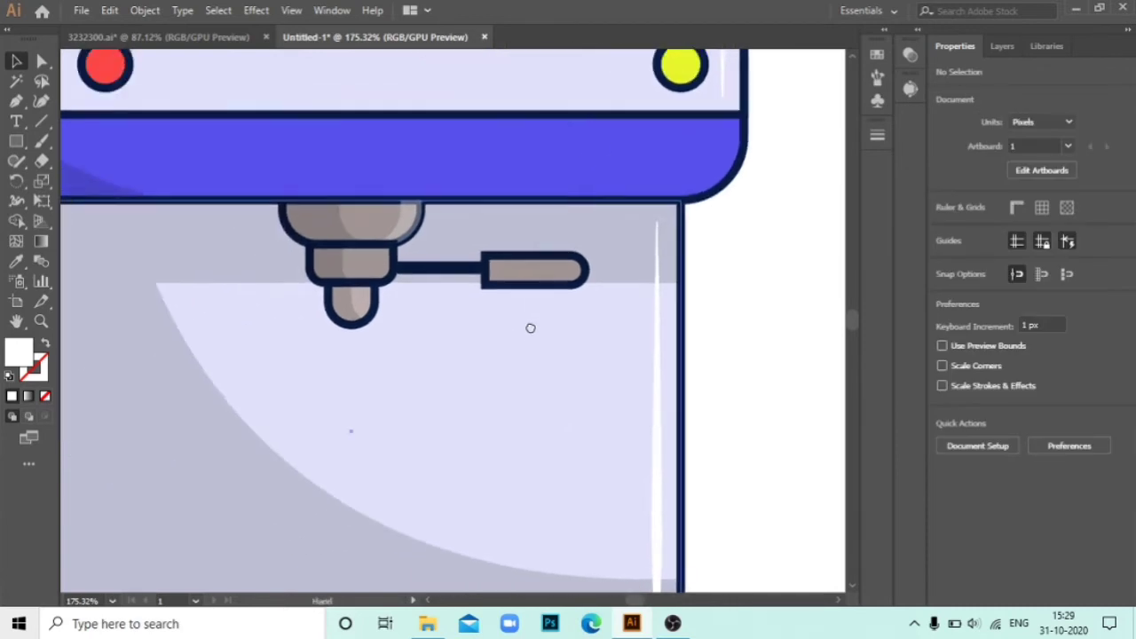
scroll(400, 289, up, 1)
drag(439, 246, 436, 241)
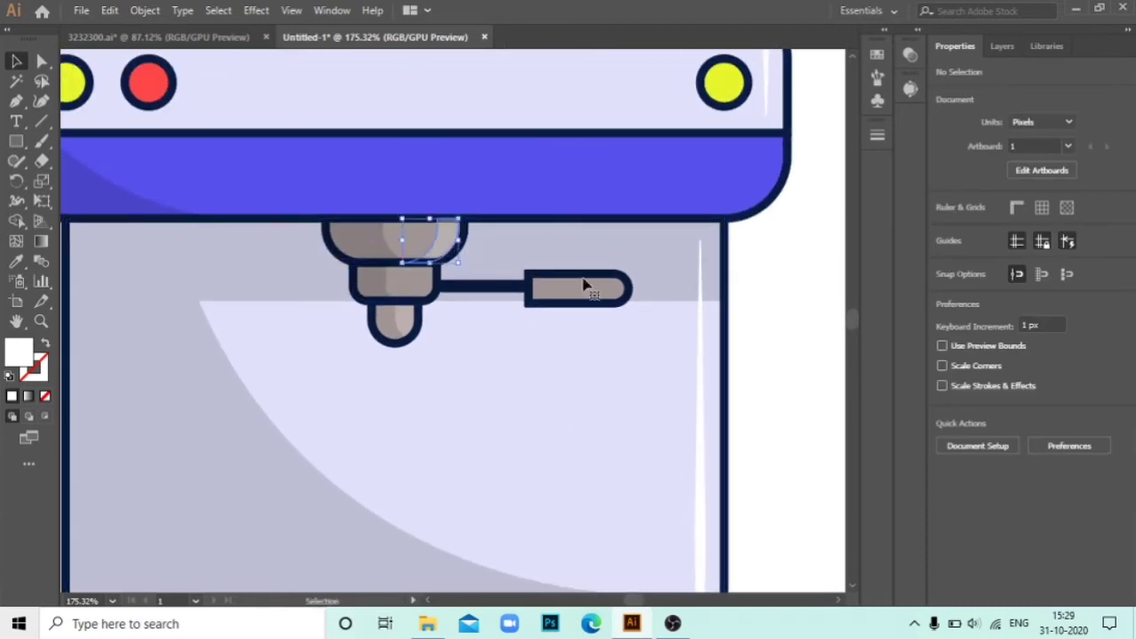
click(742, 293)
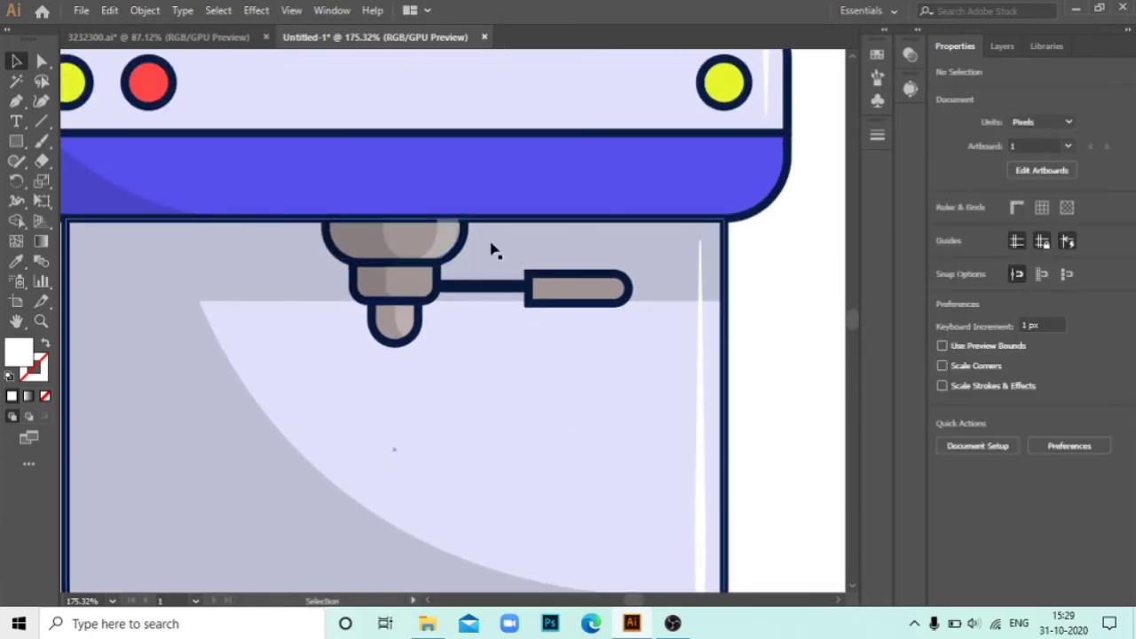
drag(432, 293, 837, 347)
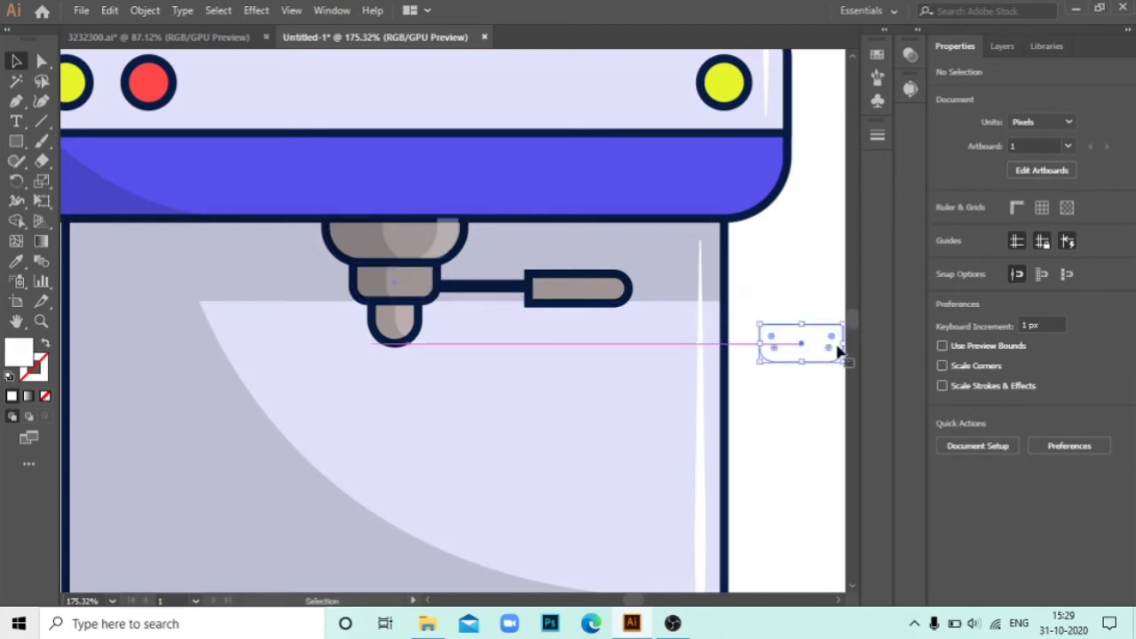
key(ctrl+z)
- Give the crescent highlight a white outline stroke
click(12, 395)
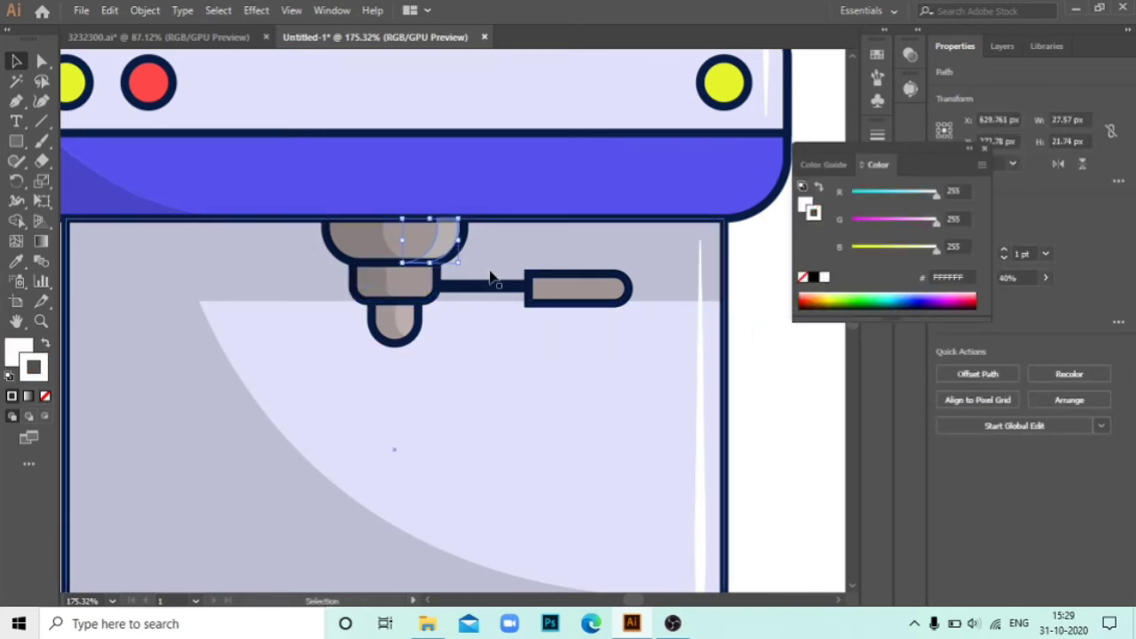
click(770, 368)
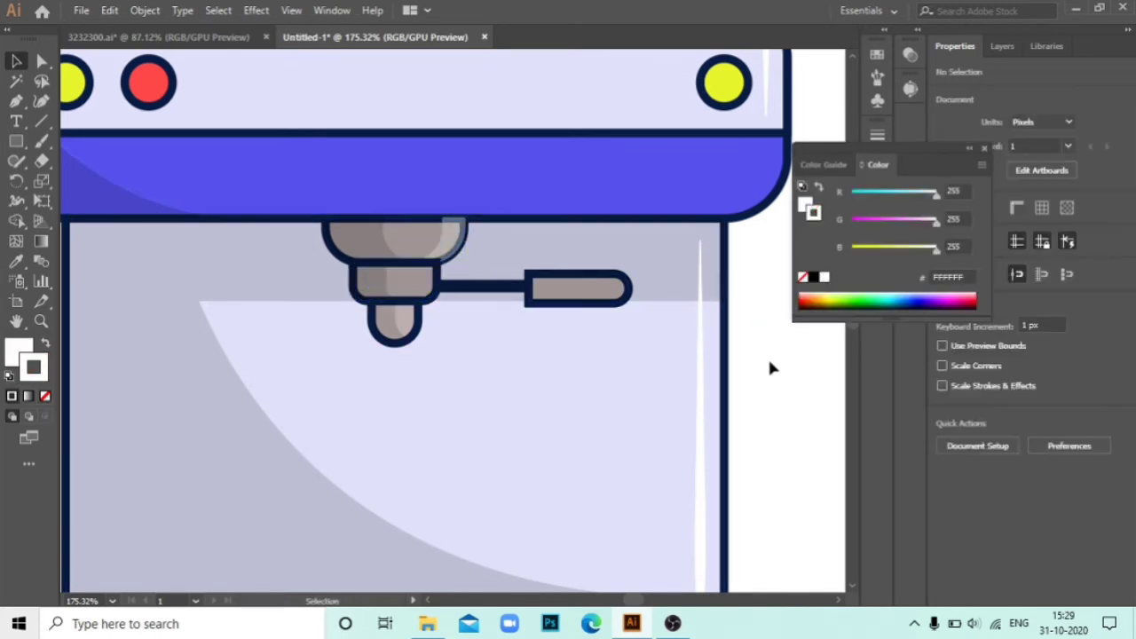
click(33, 368)
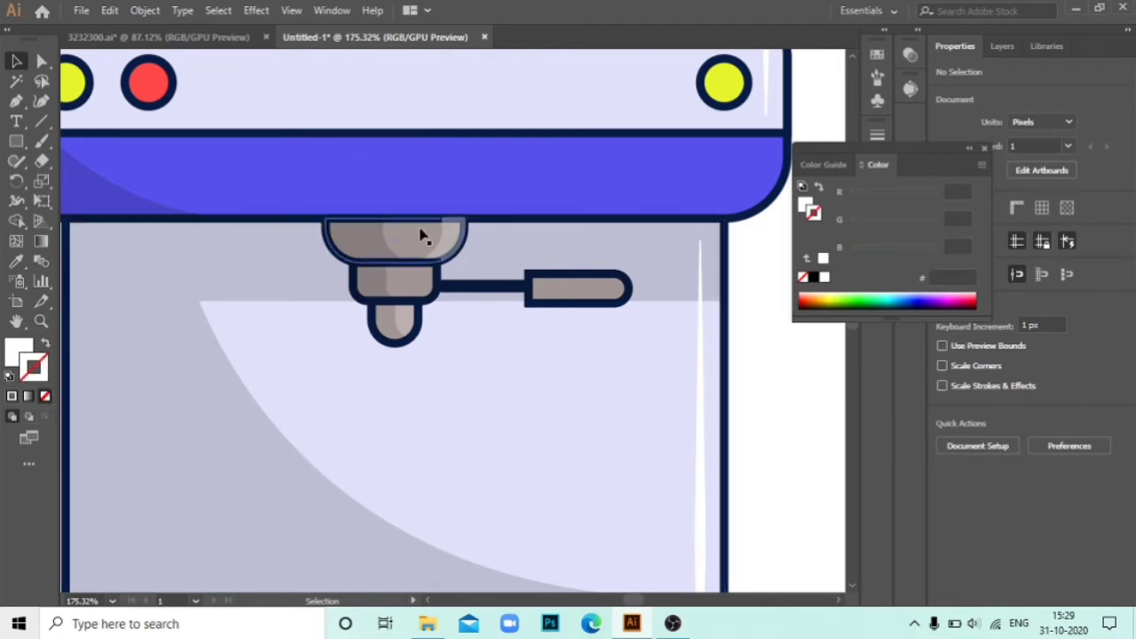
drag(446, 238, 444, 237)
click(824, 276)
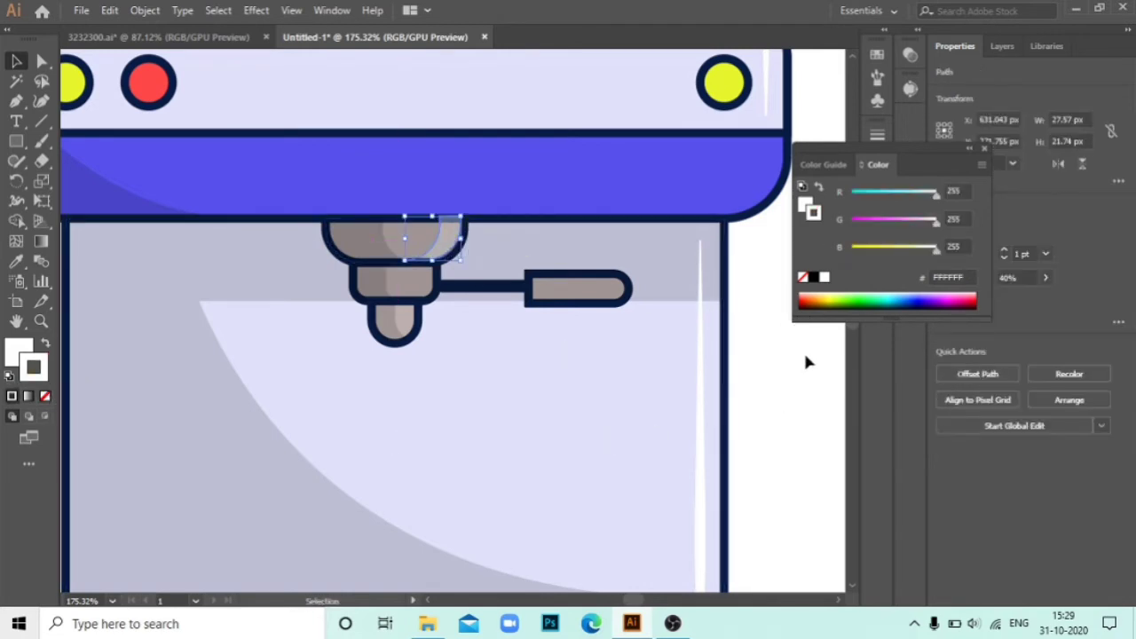
click(666, 482)
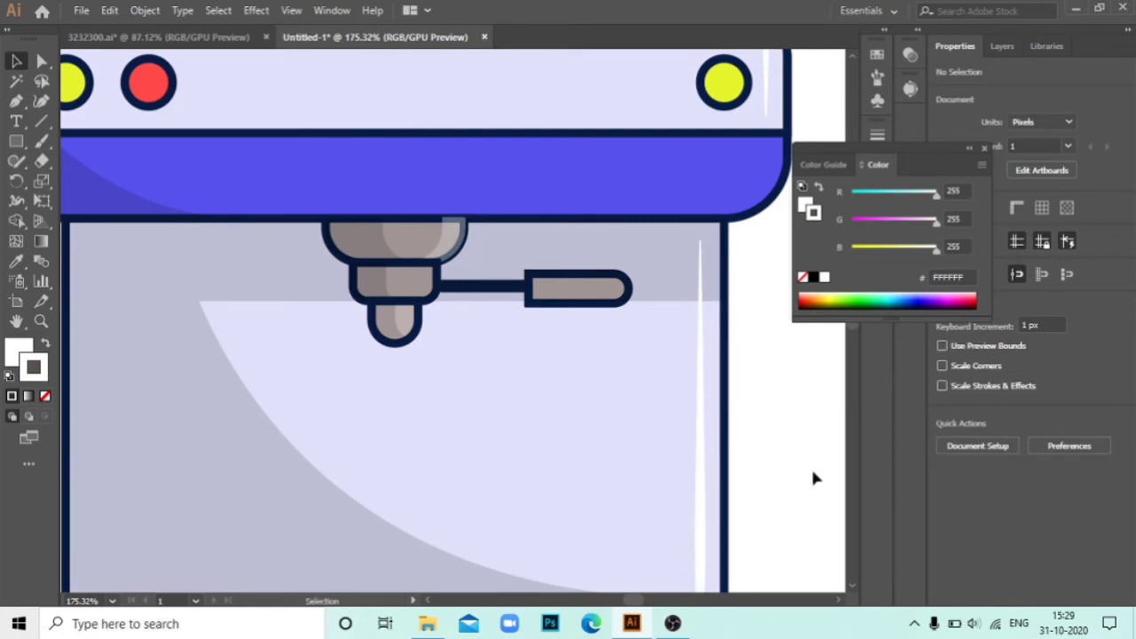
scroll(723, 432, right, 5)
scroll(324, 362, left, 3)
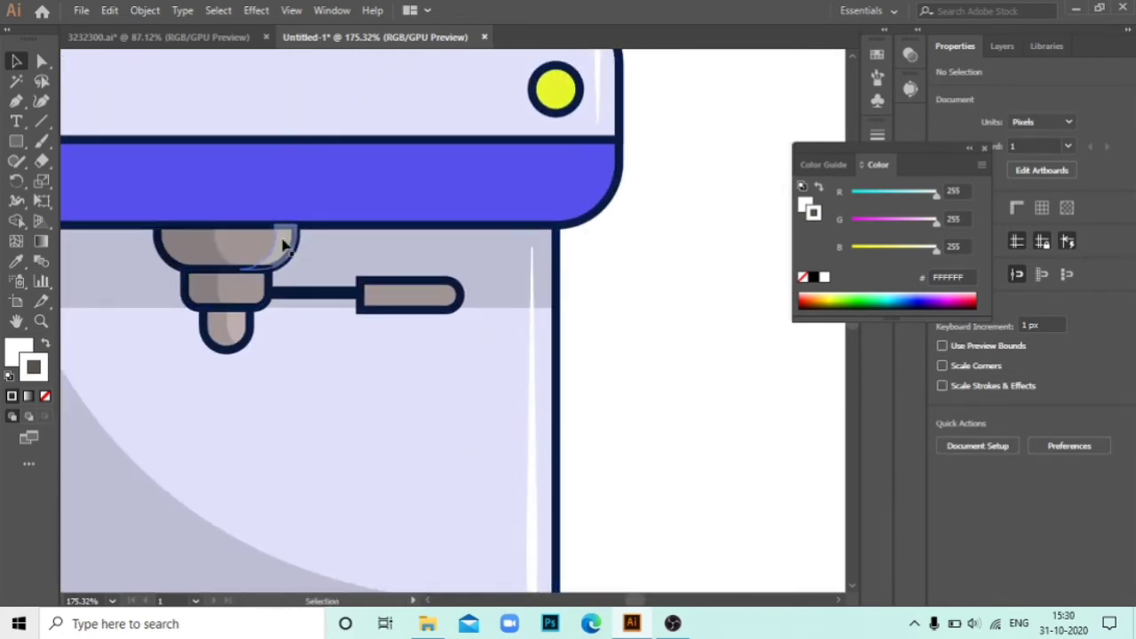
key(z)
click(311, 286)
- Draw an unfilled, tapered highlight curve inside the top grinder cup's right edge
drag(349, 317, 398, 434)
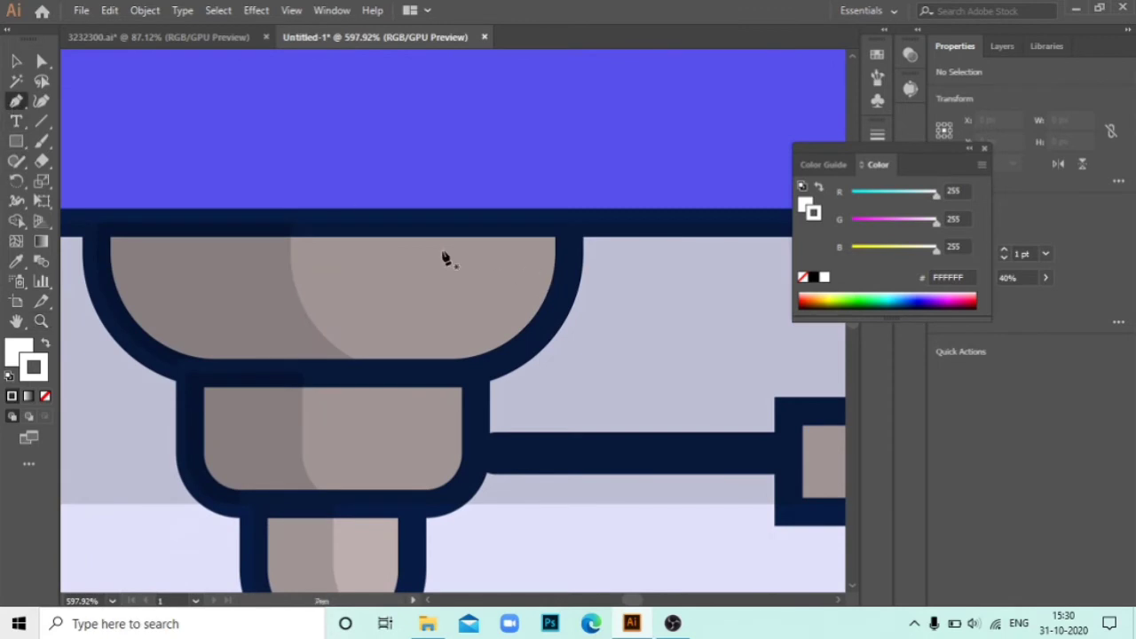
click(443, 250)
click(542, 251)
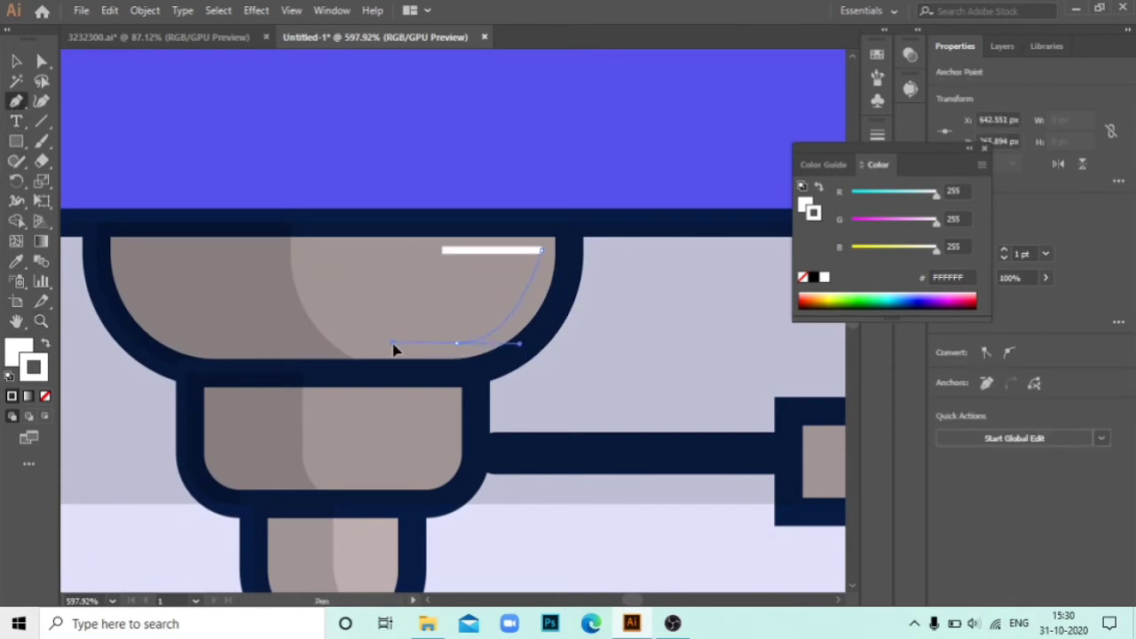
drag(394, 350, 388, 352)
key(shift+x)
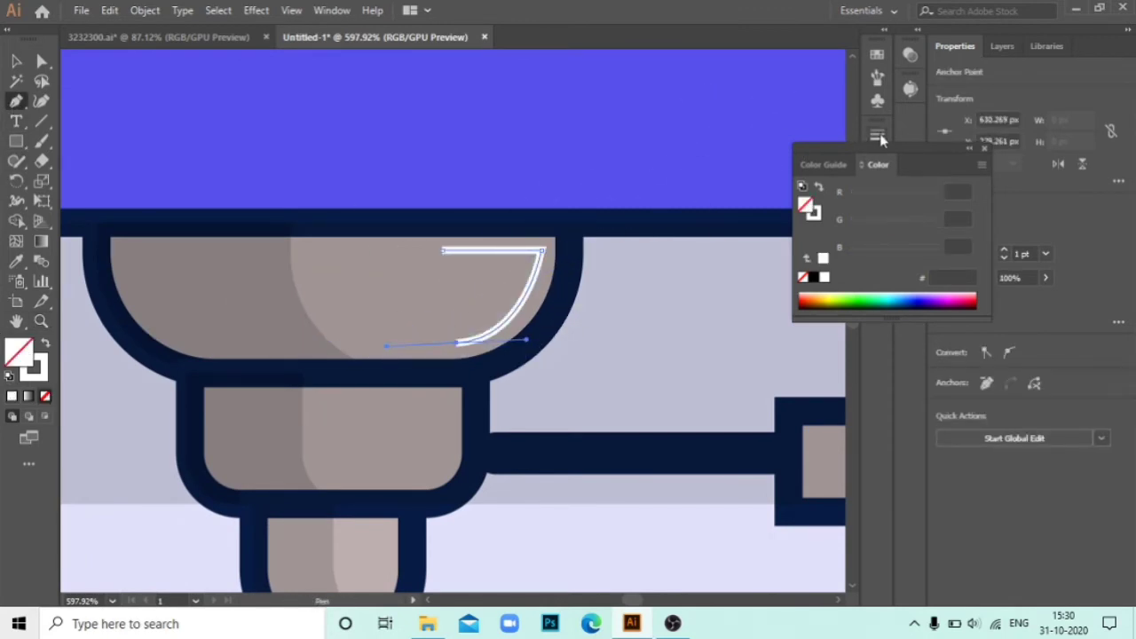
click(877, 136)
click(803, 391)
click(749, 574)
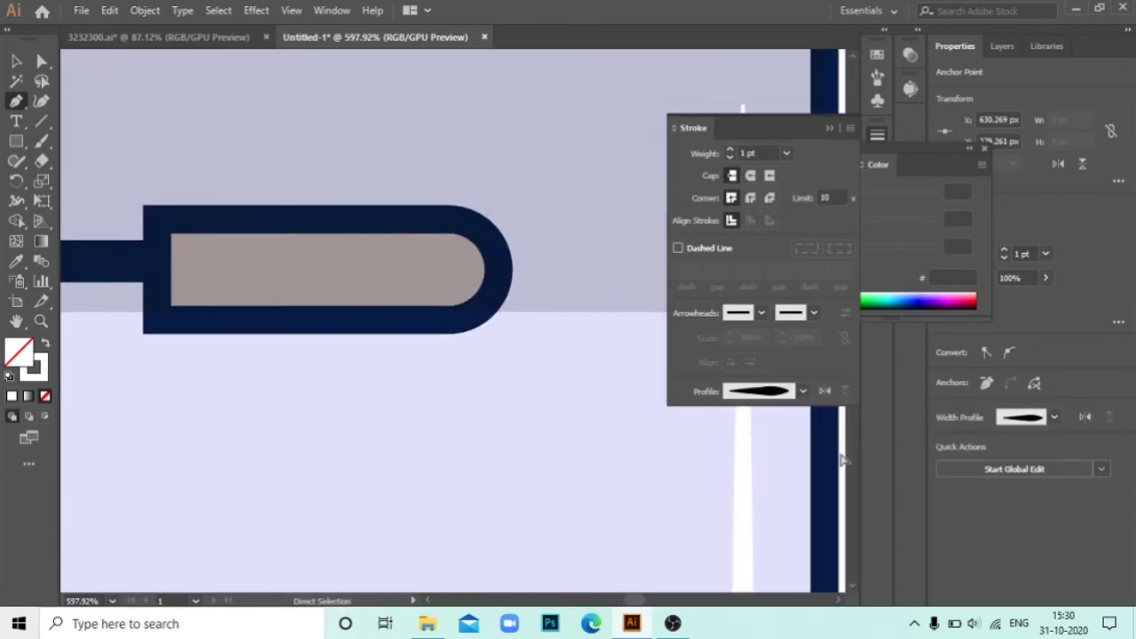
ctrl+click(844, 459)
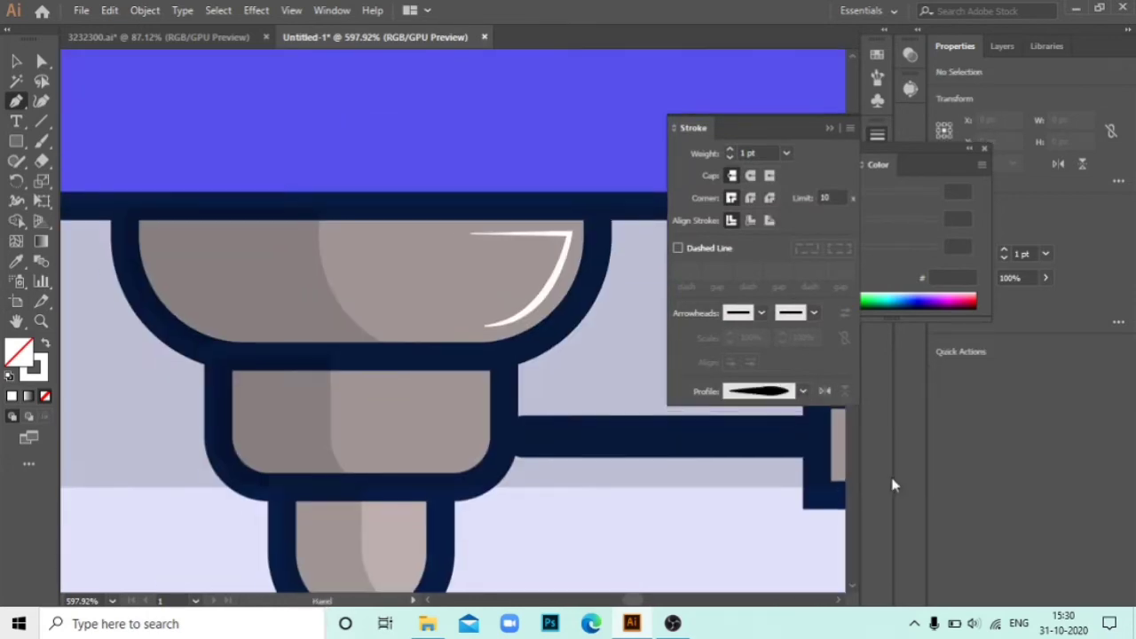
- Draw a tapered highlight curve around the middle portafilter piece's right corner
click(479, 378)
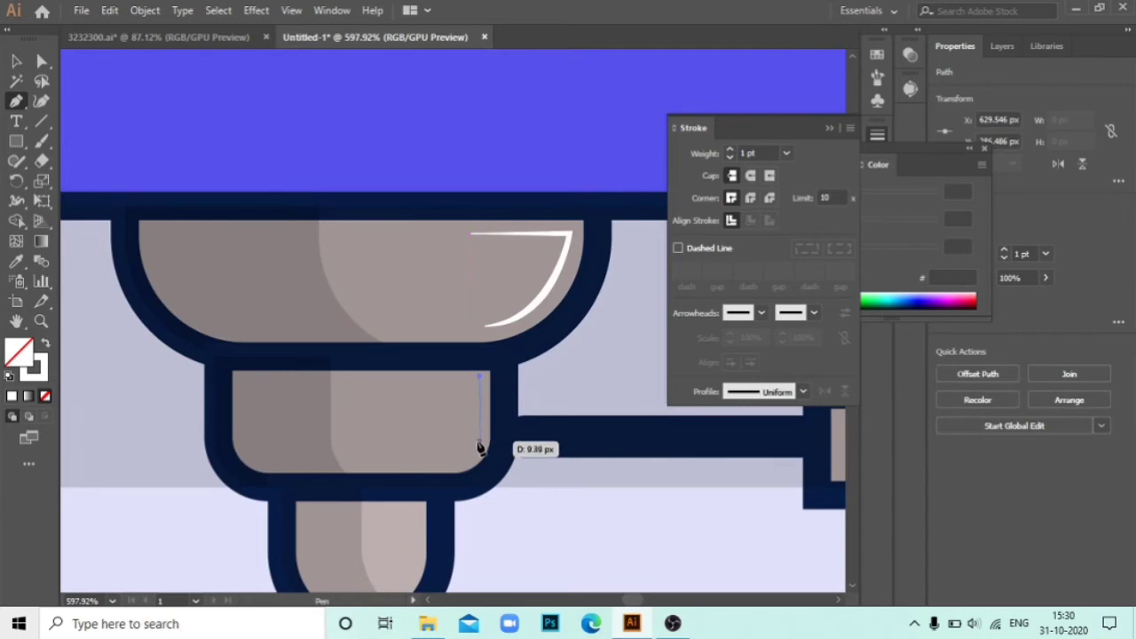
click(479, 441)
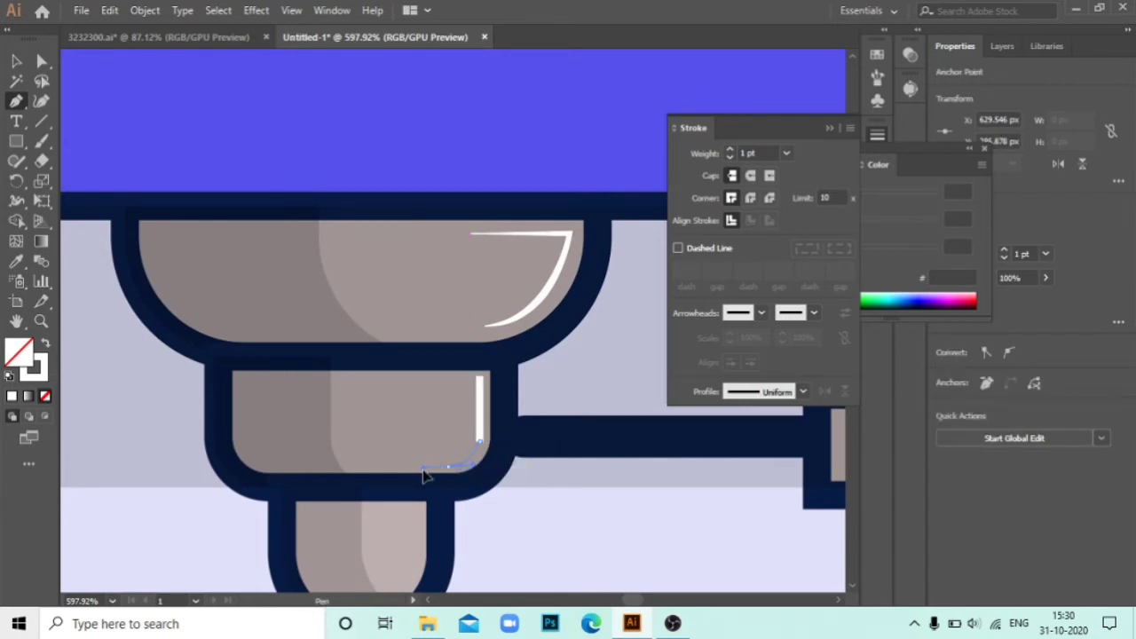
drag(414, 471, 417, 469)
click(803, 391)
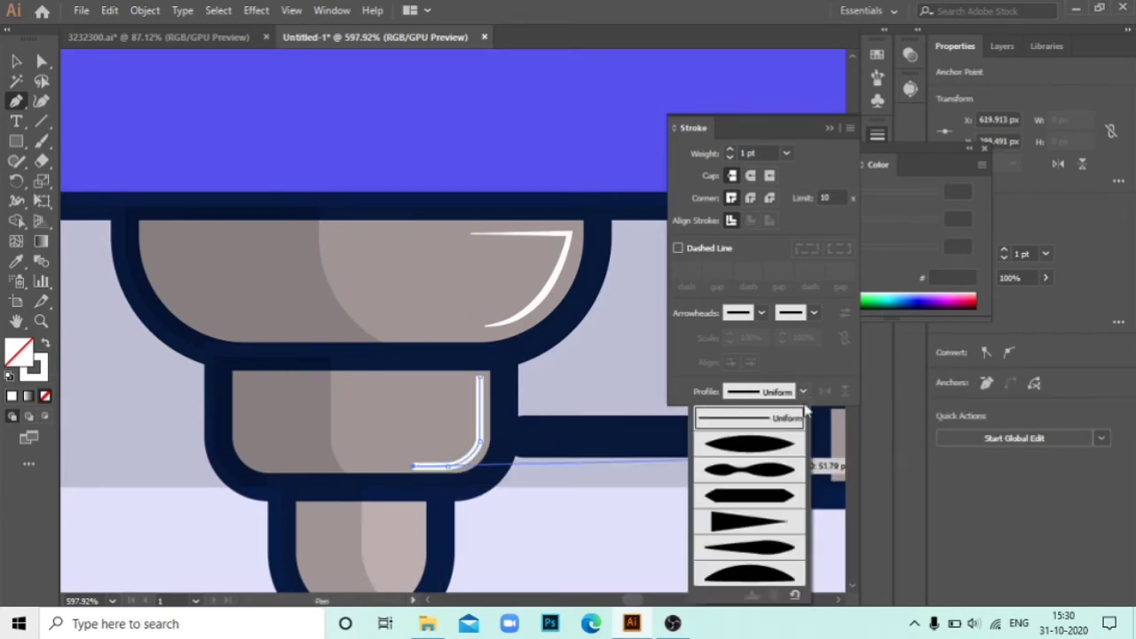
click(761, 461)
scroll(497, 443, down, 5)
scroll(323, 368, right, 4)
ctrl+click(321, 367)
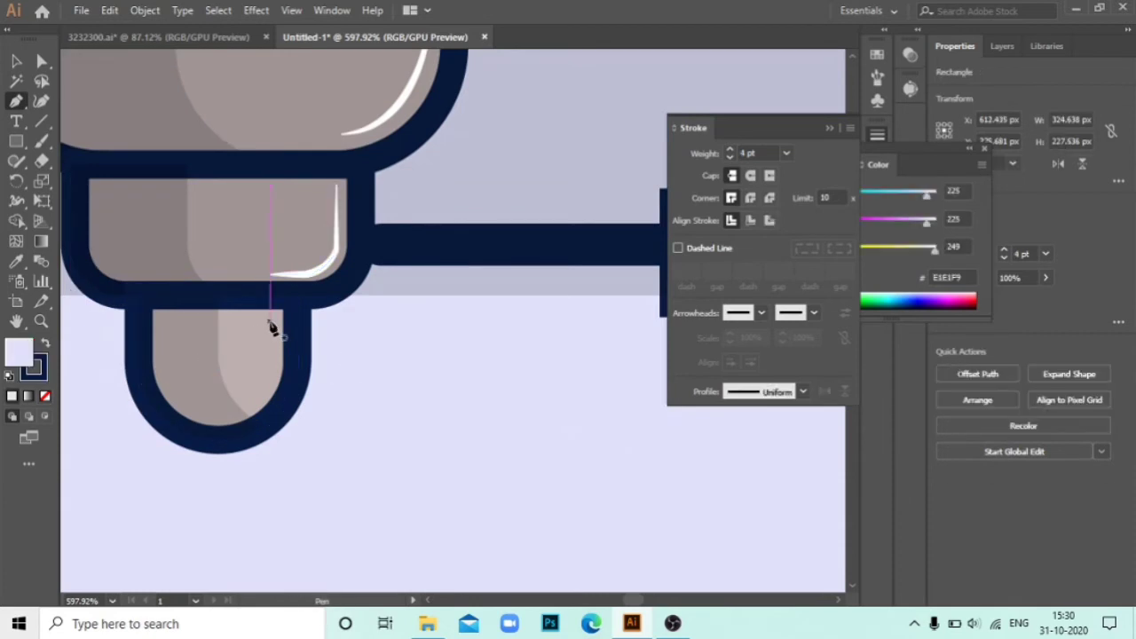
- Draw a tapered white 2 pt highlight curve around the spout's bottom
click(270, 321)
click(269, 368)
drag(248, 425, 209, 387)
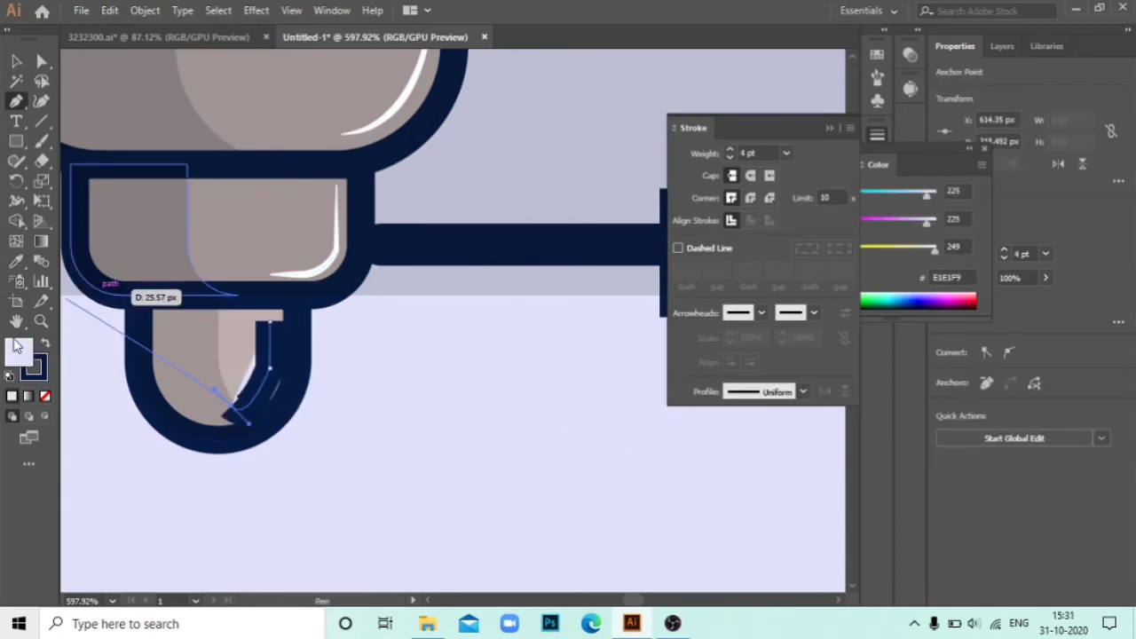
click(45, 397)
click(34, 368)
click(824, 277)
click(802, 391)
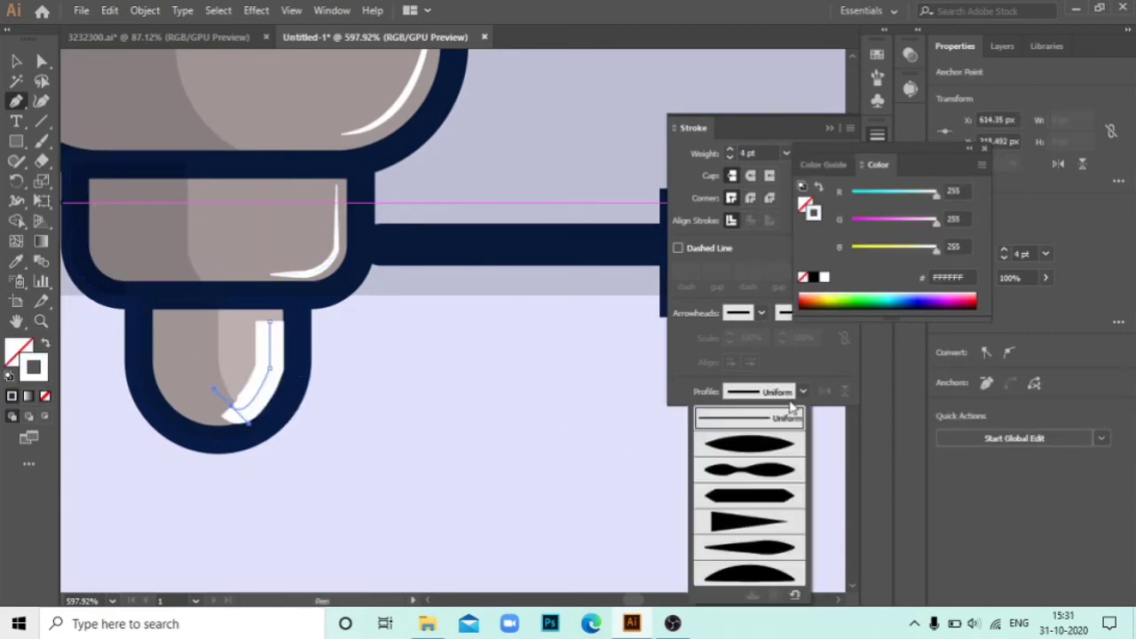
click(745, 559)
click(1003, 258)
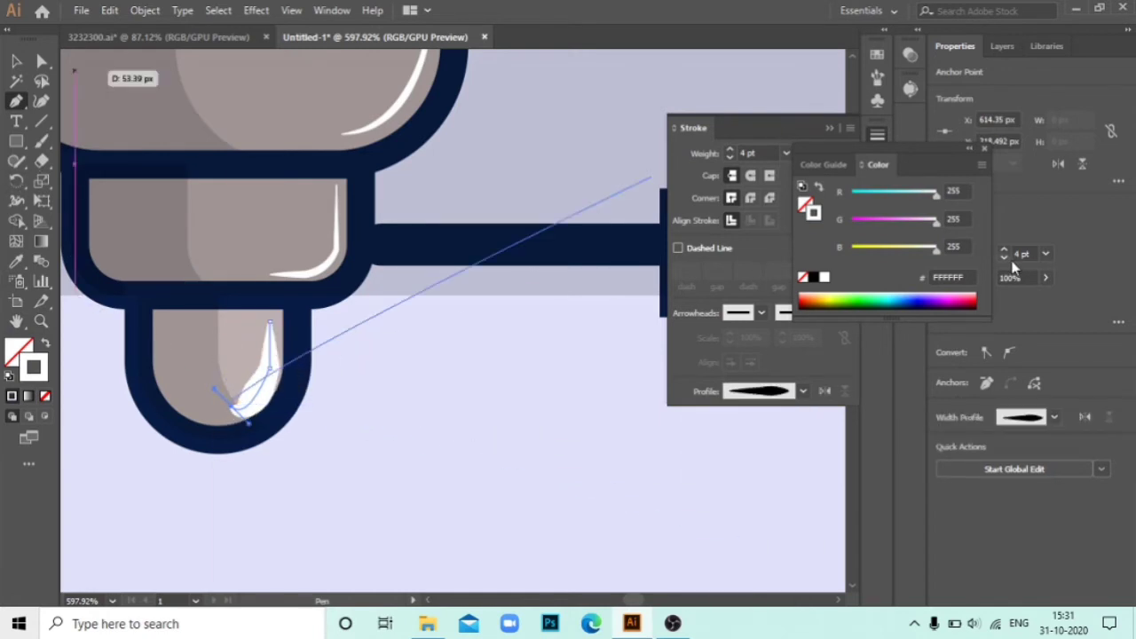
scroll(338, 411, down, 3)
scroll(417, 393, down, 2)
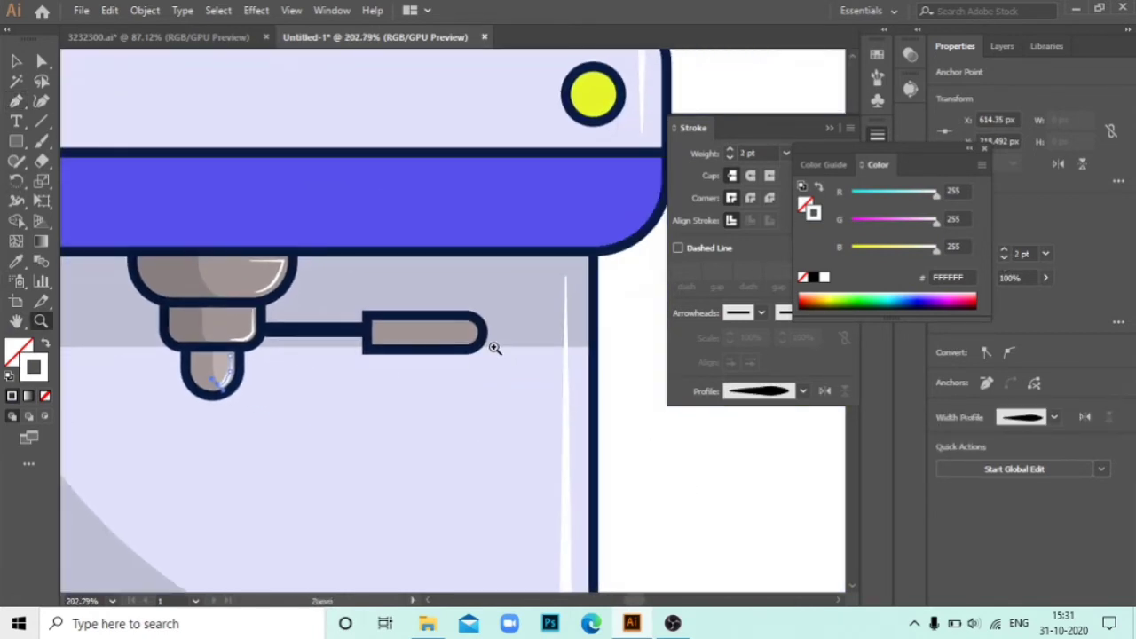
key(v)
key(ctrl+shift+a)
- Place a copy of the yellow knob circle on empty canvas
key(z)
scroll(403, 466, down, 3)
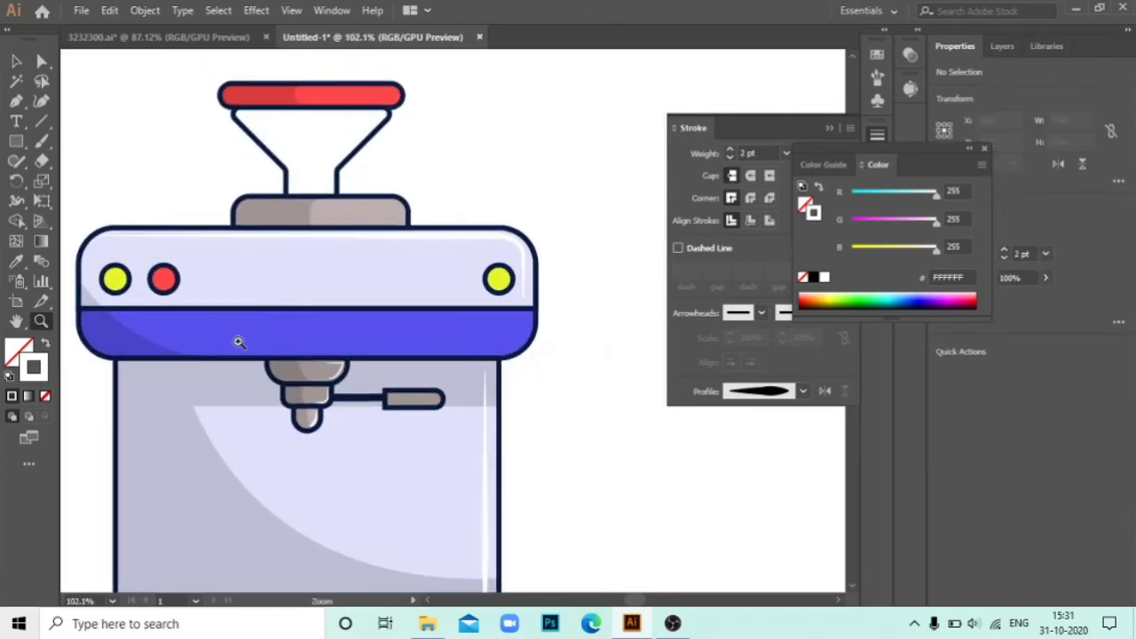
scroll(236, 337, up, 2)
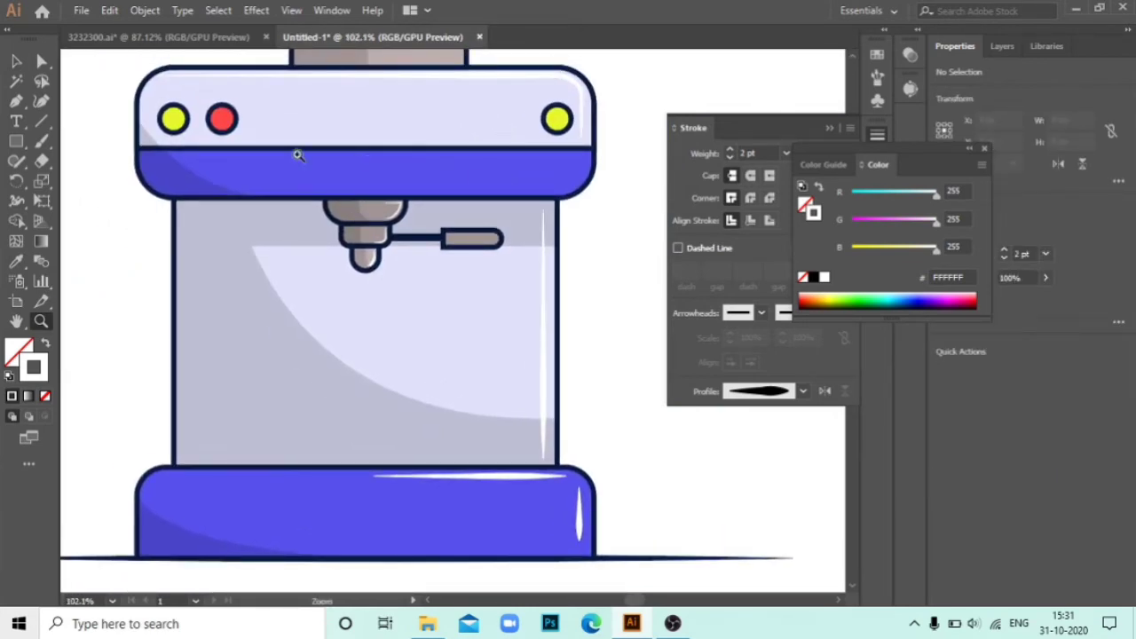
scroll(298, 155, up, 3)
scroll(487, 309, up, 2)
scroll(611, 547, down, 4)
scroll(311, 432, up, 1)
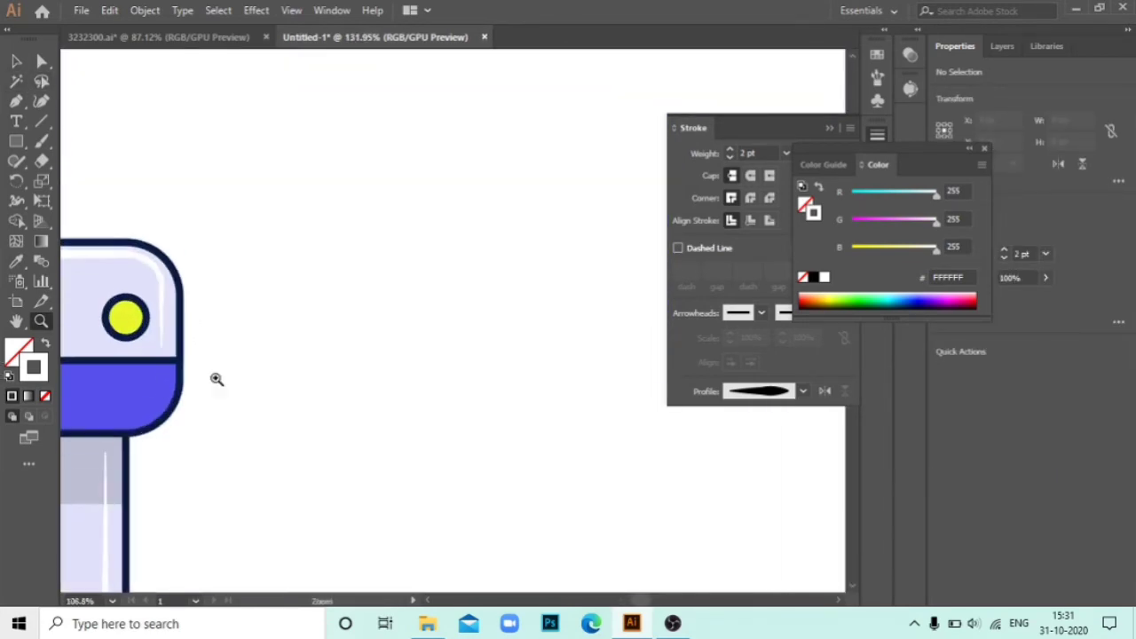
scroll(129, 320, up, 1)
key(v)
drag(132, 312, 413, 330)
key(z)
scroll(537, 417, up, 2)
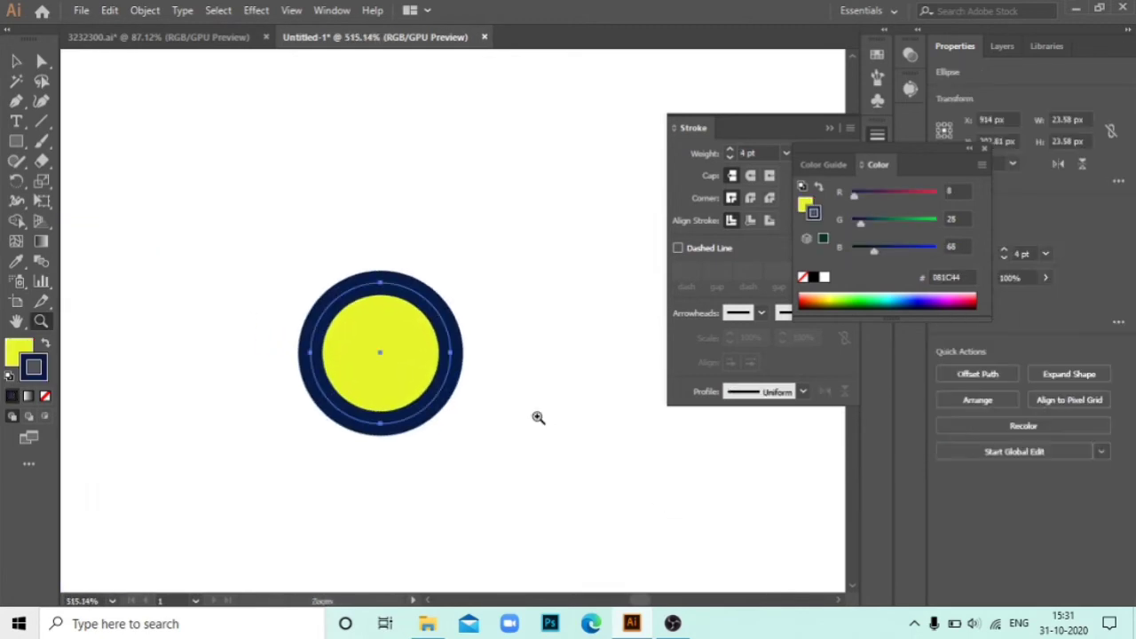
scroll(357, 322, up, 1)
scroll(266, 266, down, 1)
key(v)
- Subtract an offset circle copy to leave an outline-free crescent at 15% opacity
drag(302, 284, 384, 290)
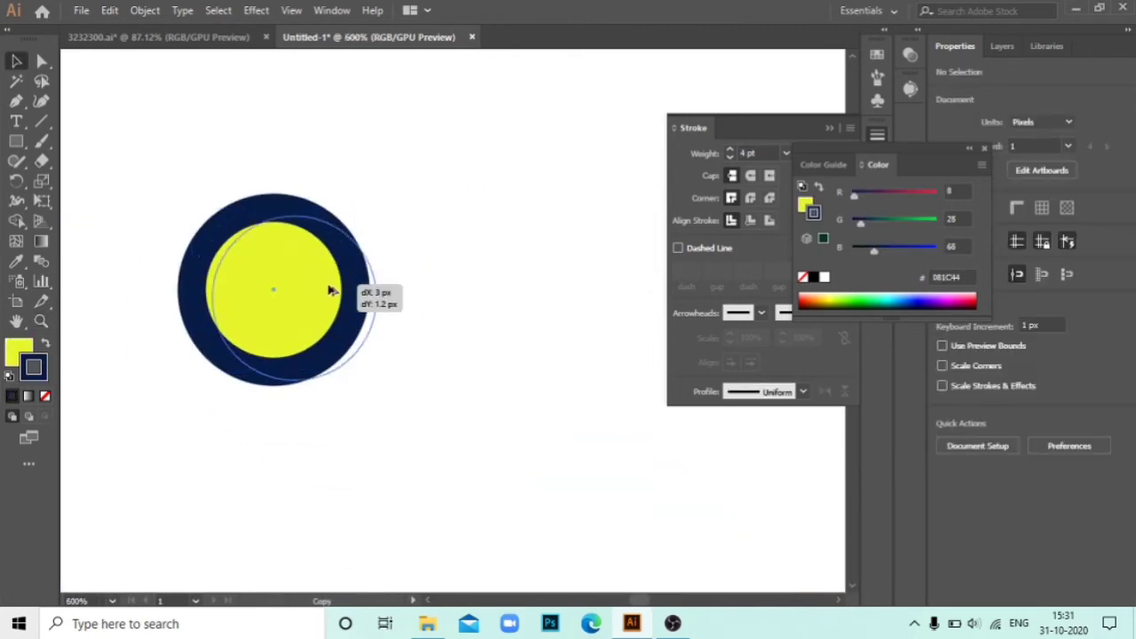
key(shift+m)
alt+click(373, 299)
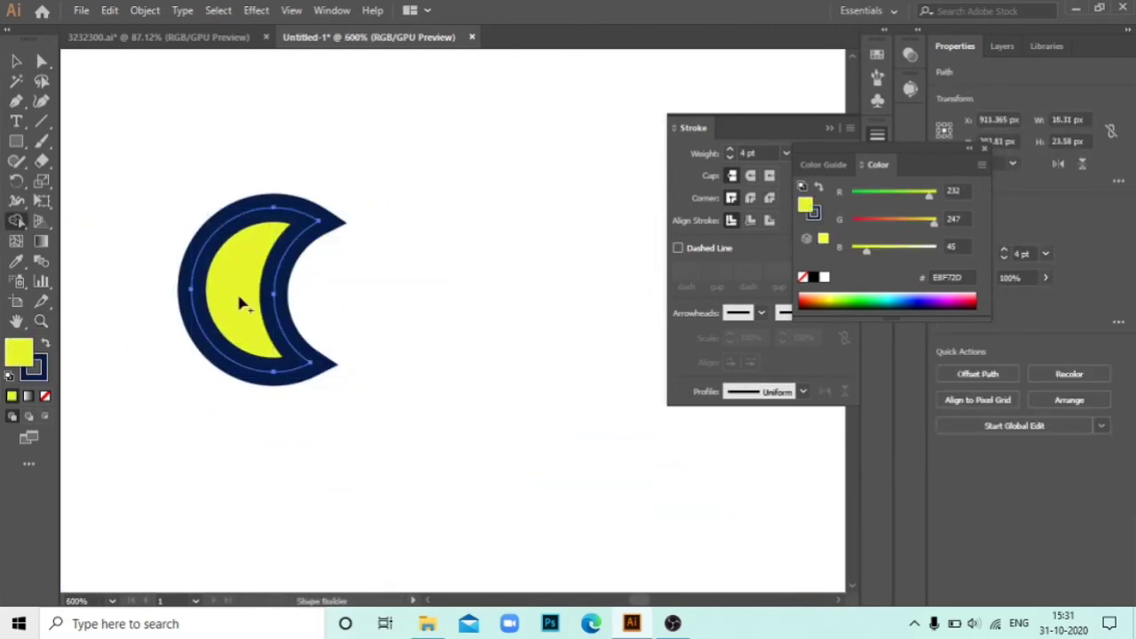
click(46, 395)
click(814, 278)
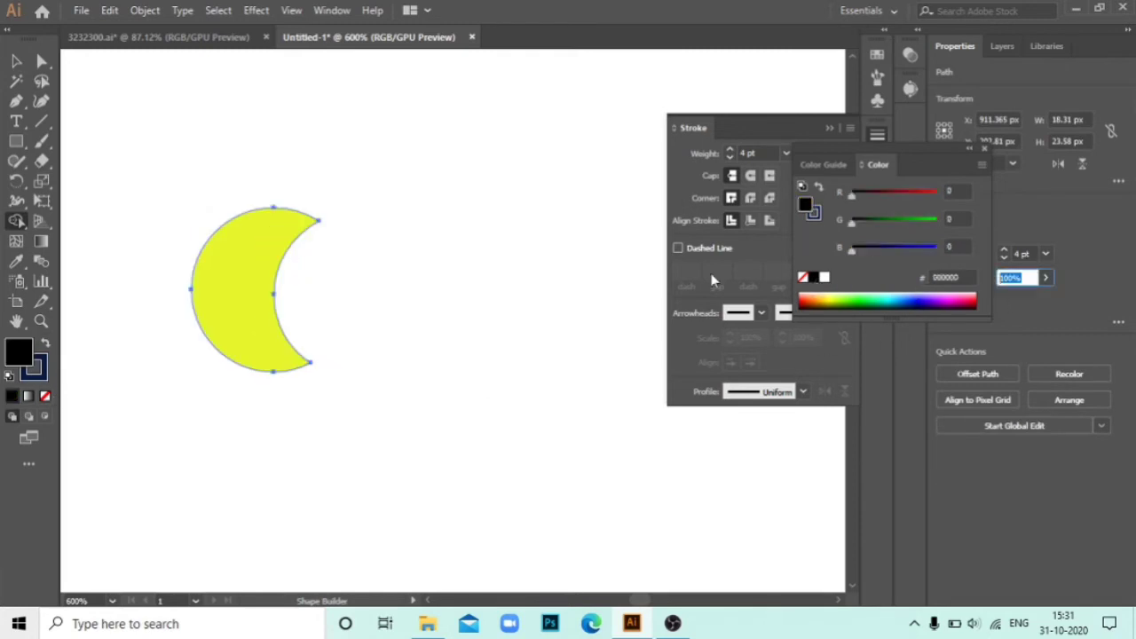
text(15)
key(ctrl+z)
- Make the crescent's fill black
alt+click(489, 379)
key(v)
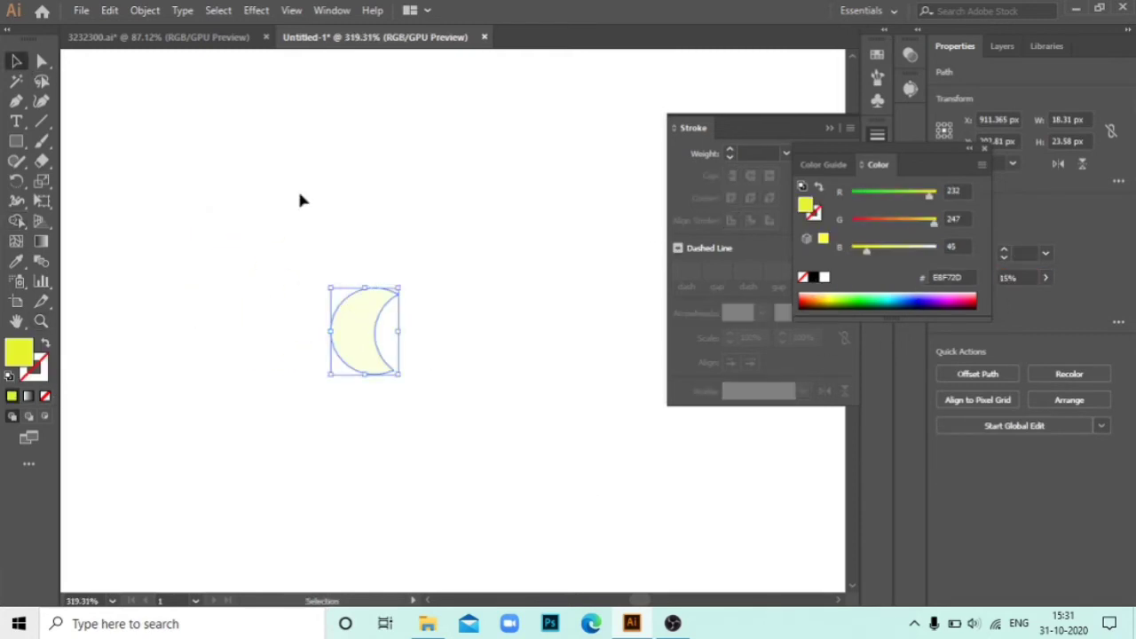
click(287, 343)
click(803, 277)
click(420, 440)
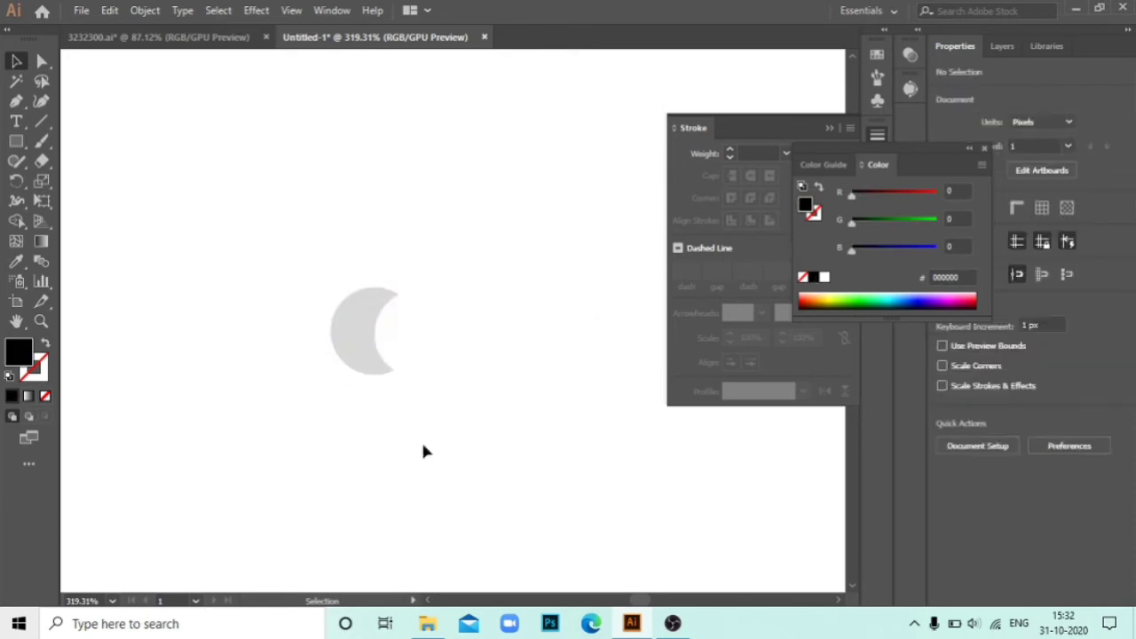
key(z)
alt+click(388, 454)
- Copy the crescent shade onto the right yellow, red and left yellow knobs
key(v)
drag(473, 330, 217, 322)
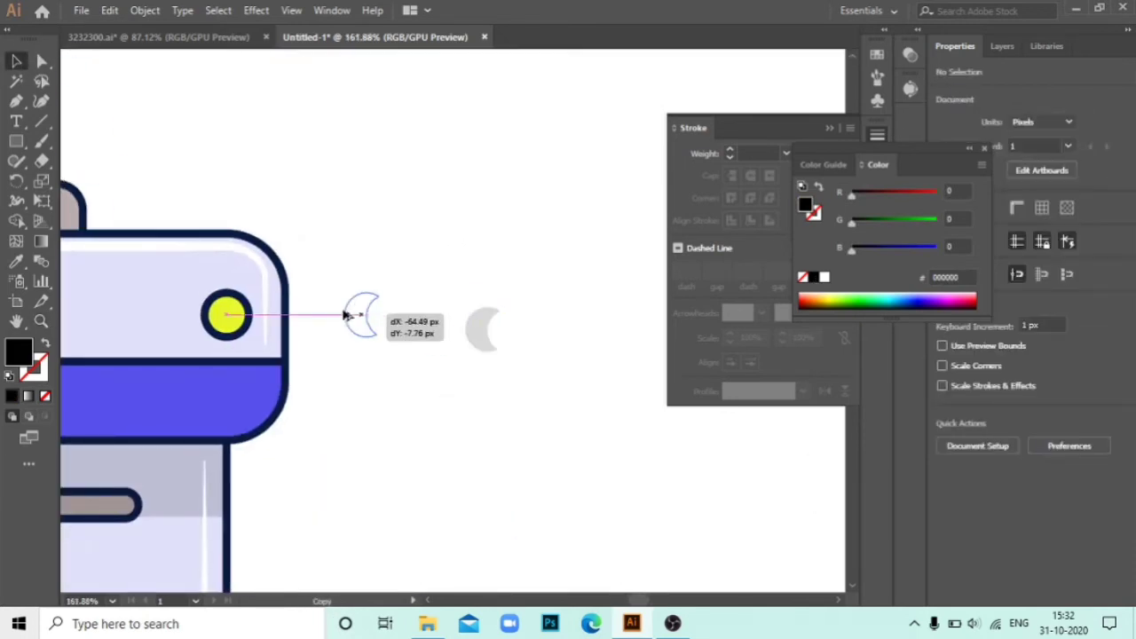
key(z)
alt+click(551, 446)
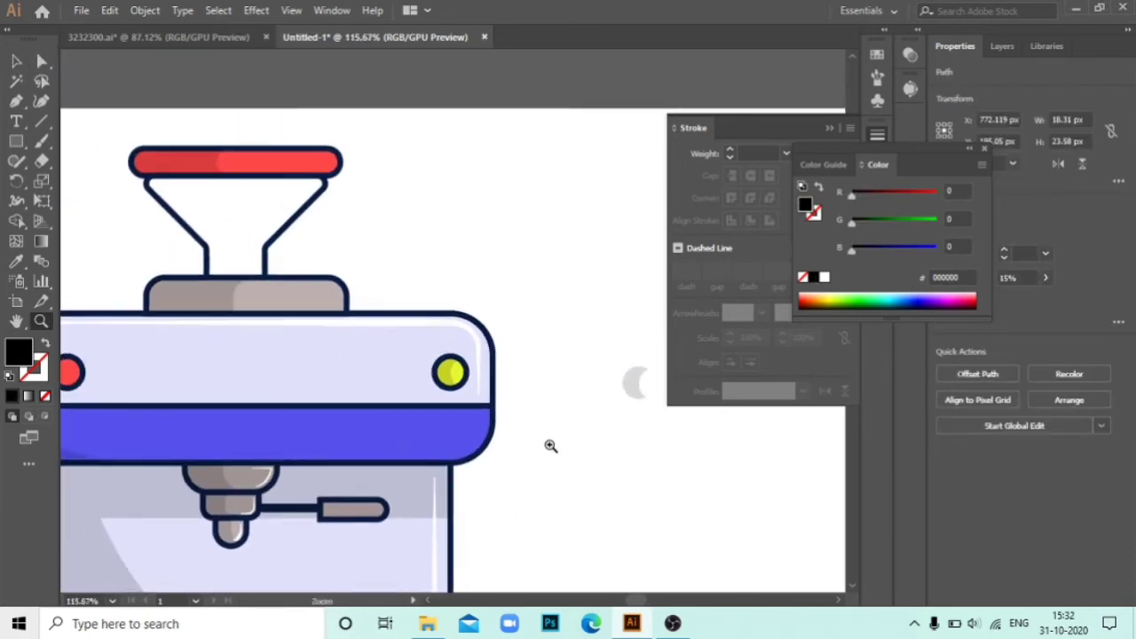
click(984, 148)
click(877, 135)
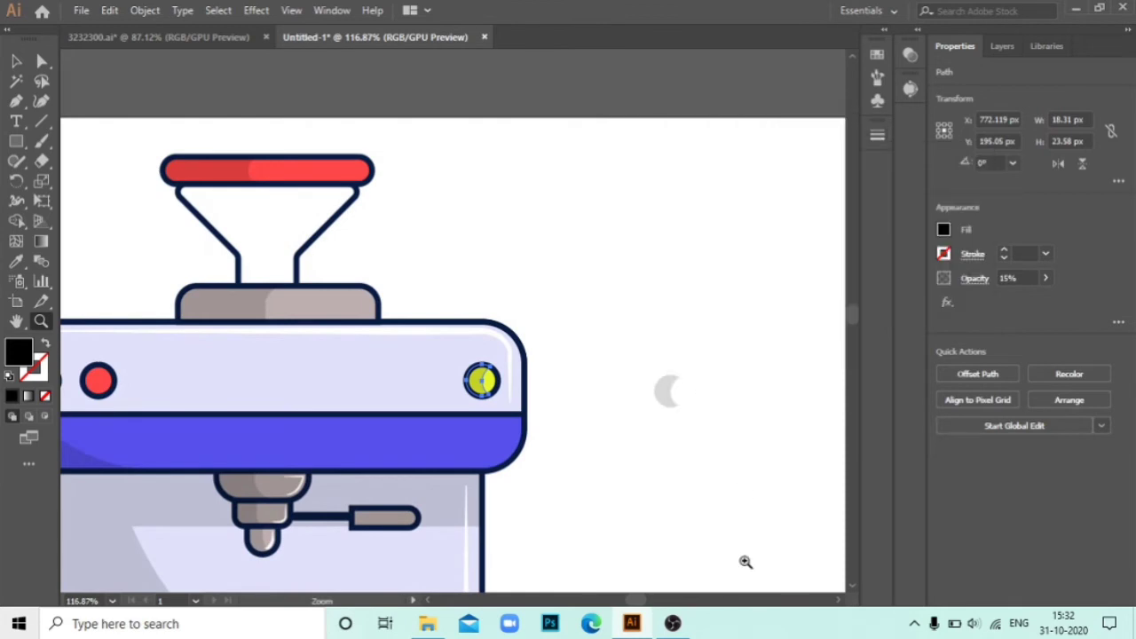
drag(378, 378, 465, 351)
key(v)
drag(574, 357, 192, 357)
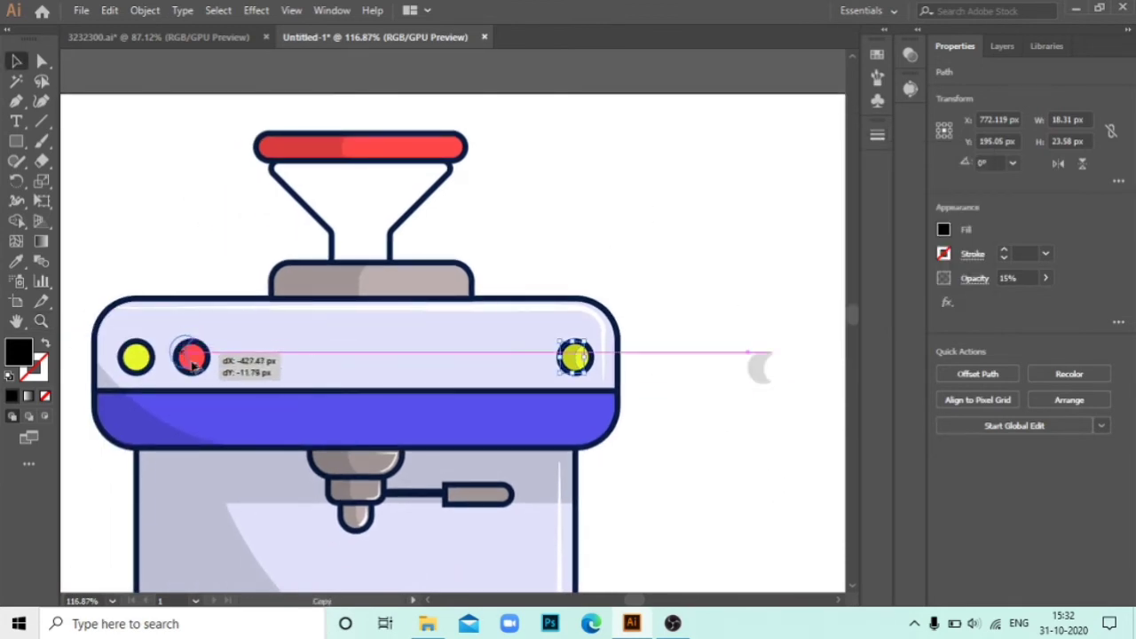
click(742, 359)
drag(756, 366, 135, 357)
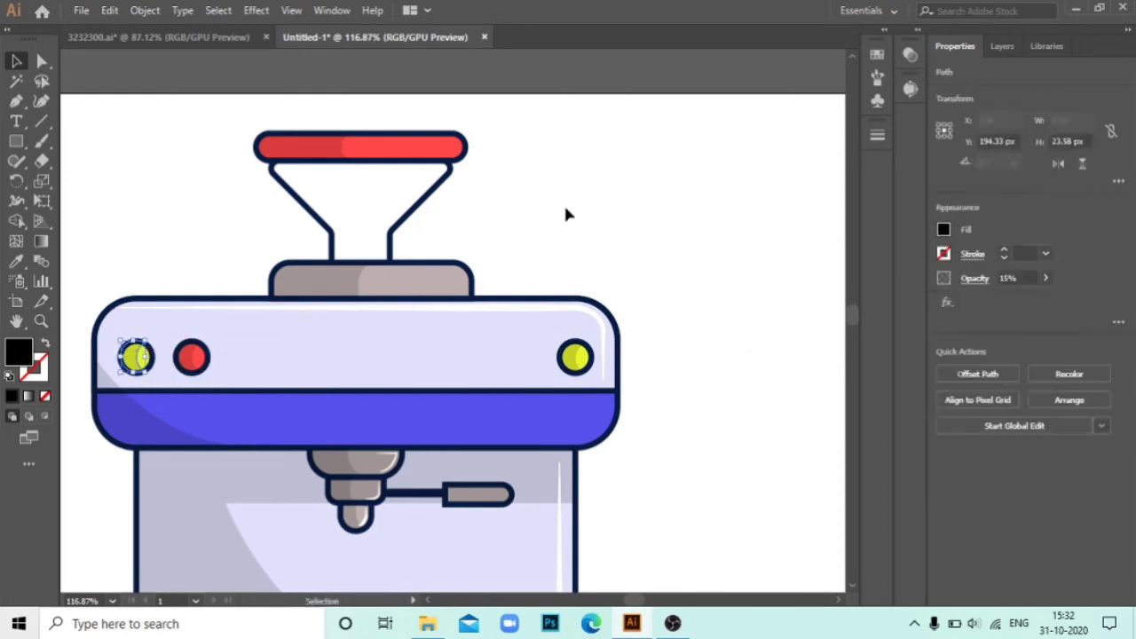
click(625, 208)
mouse_move(665, 444)
mouse_down()
mouse_move(590, 514)
mouse_move(514, 348)
mouse_up()
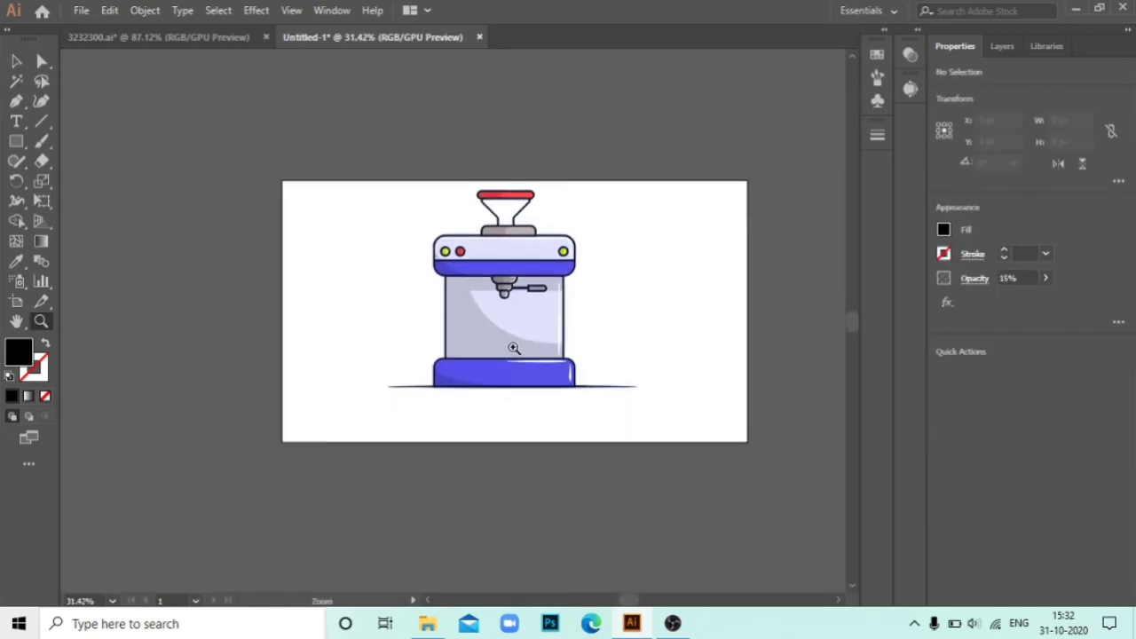
- Copy the grey handle pill and trim off its overlapping end as a 15% shade
drag(497, 294, 637, 405)
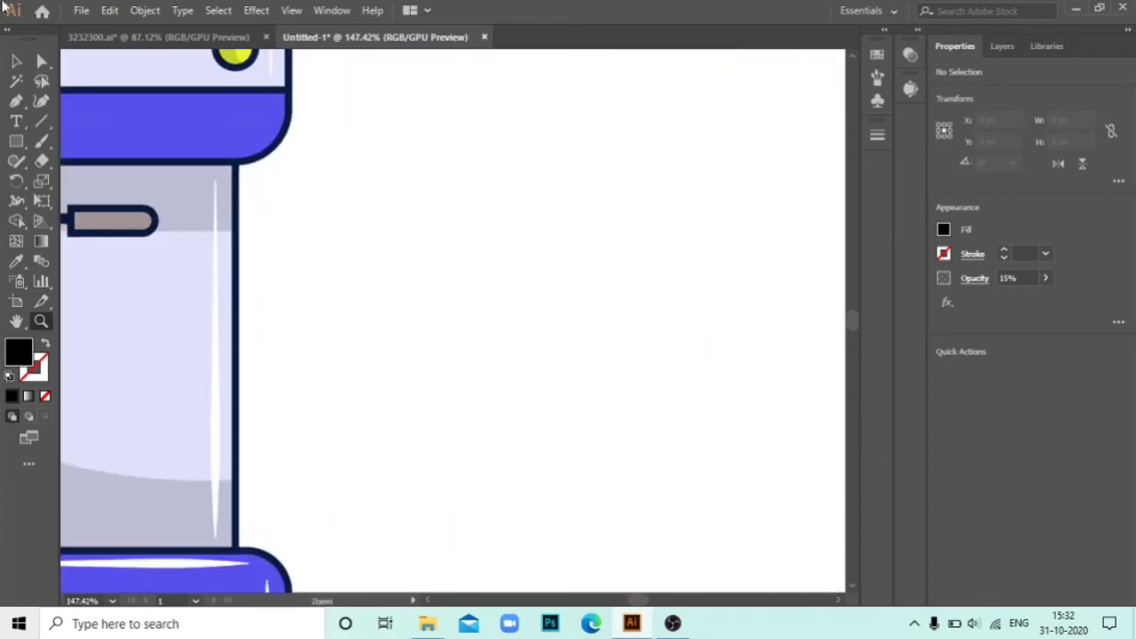
key(v)
mouse_move(157, 229)
mouse_down()
mouse_move(497, 271)
mouse_move(523, 263)
mouse_move(416, 311)
mouse_move(541, 258)
mouse_up()
key(shift+m)
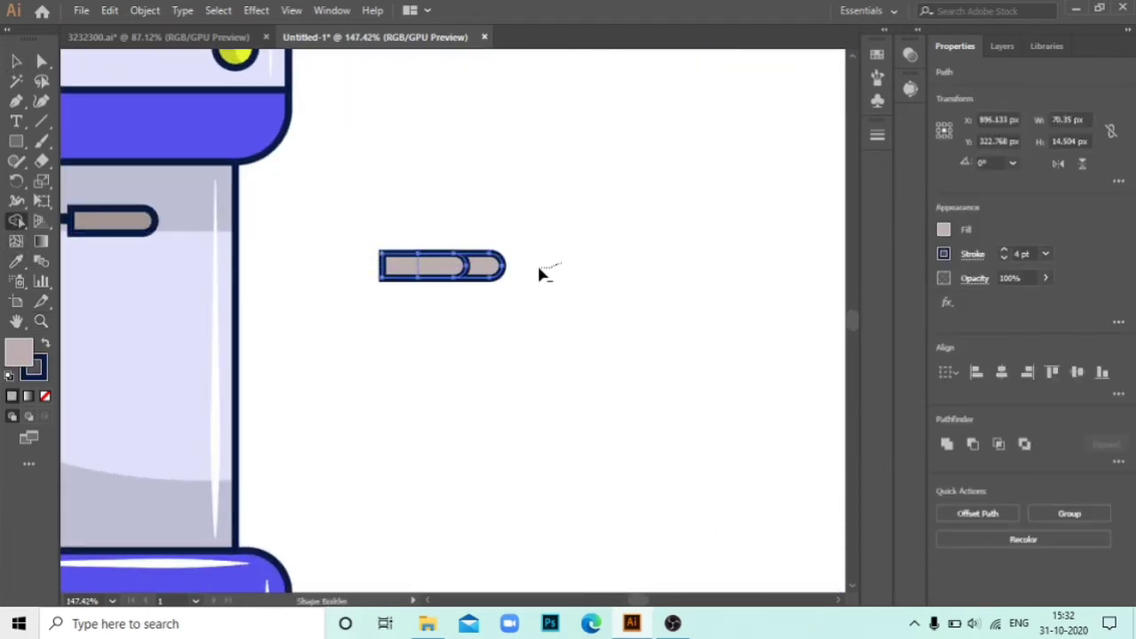
key(i)
click(182, 182)
- Place the shade pill on the grey handle, delete the leftover, and view the whole artboard
key(v)
click(400, 293)
click(417, 267)
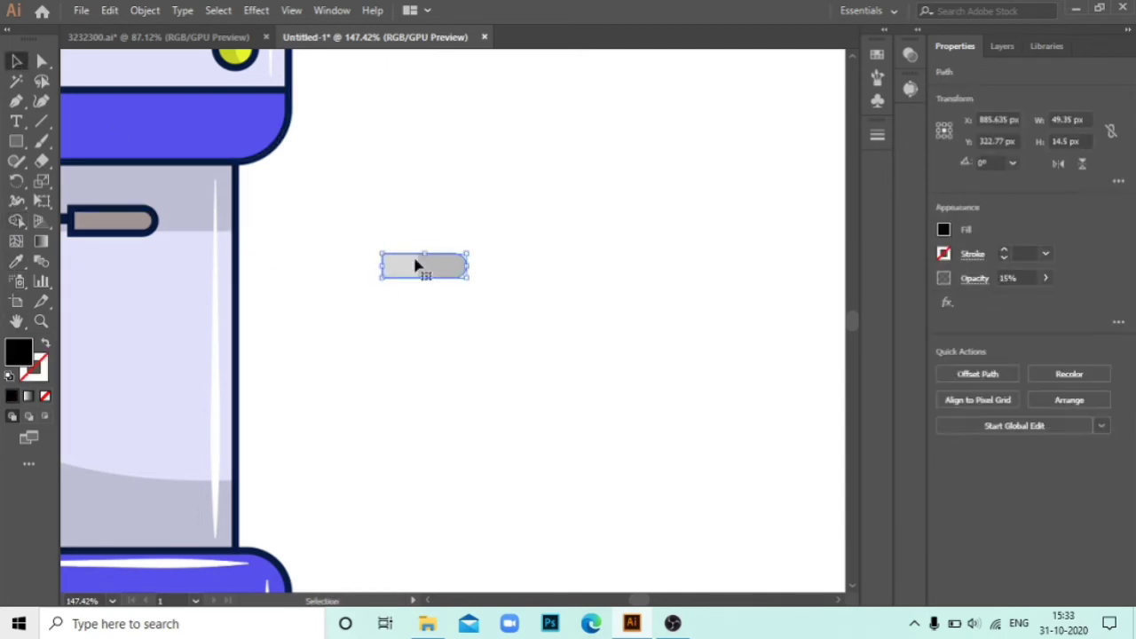
mouse_move(417, 266)
mouse_down()
mouse_move(470, 284)
mouse_move(429, 326)
mouse_move(94, 220)
mouse_up()
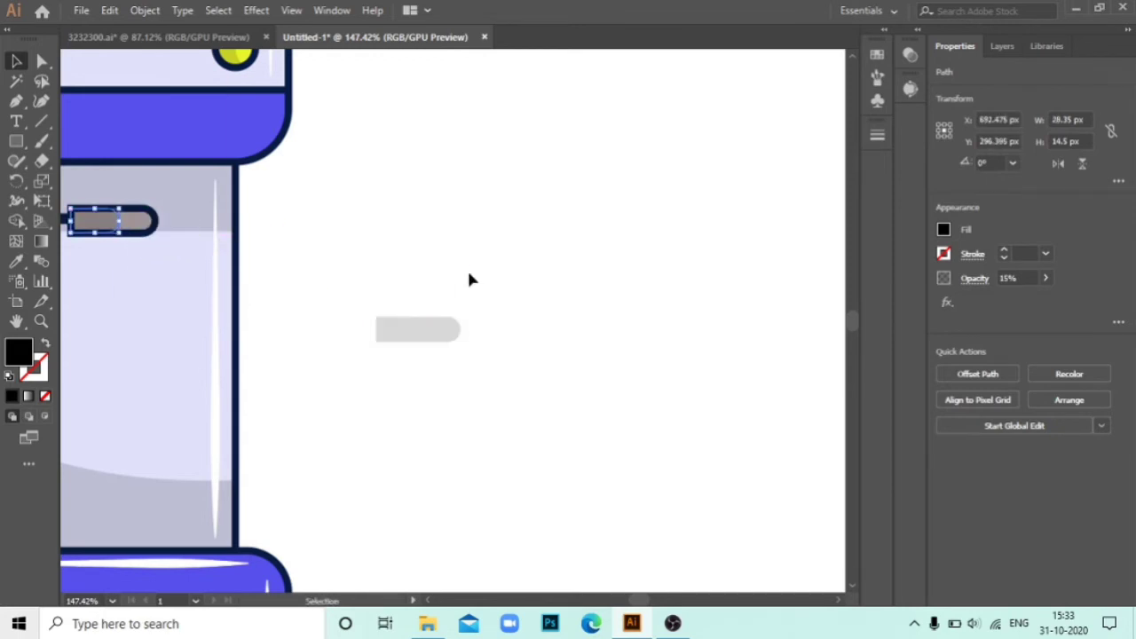
click(417, 329)
key(Delete)
key(z)
key(ctrl+0)
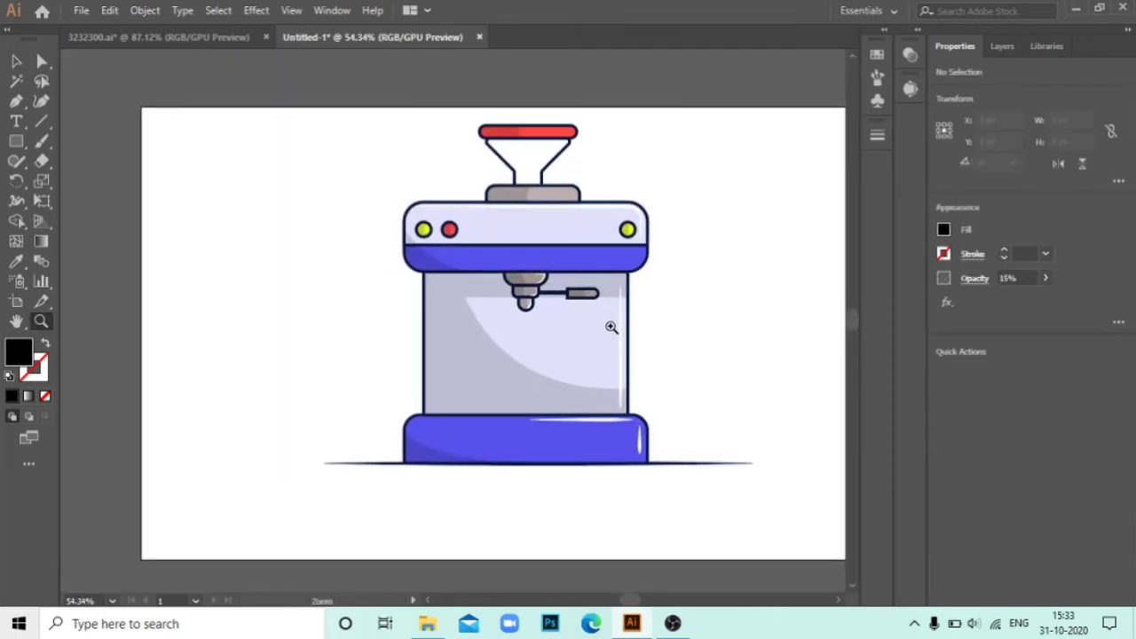
- Draw a thin Pen path along the top edge of the grey grinder block under the funnel
drag(610, 326, 718, 347)
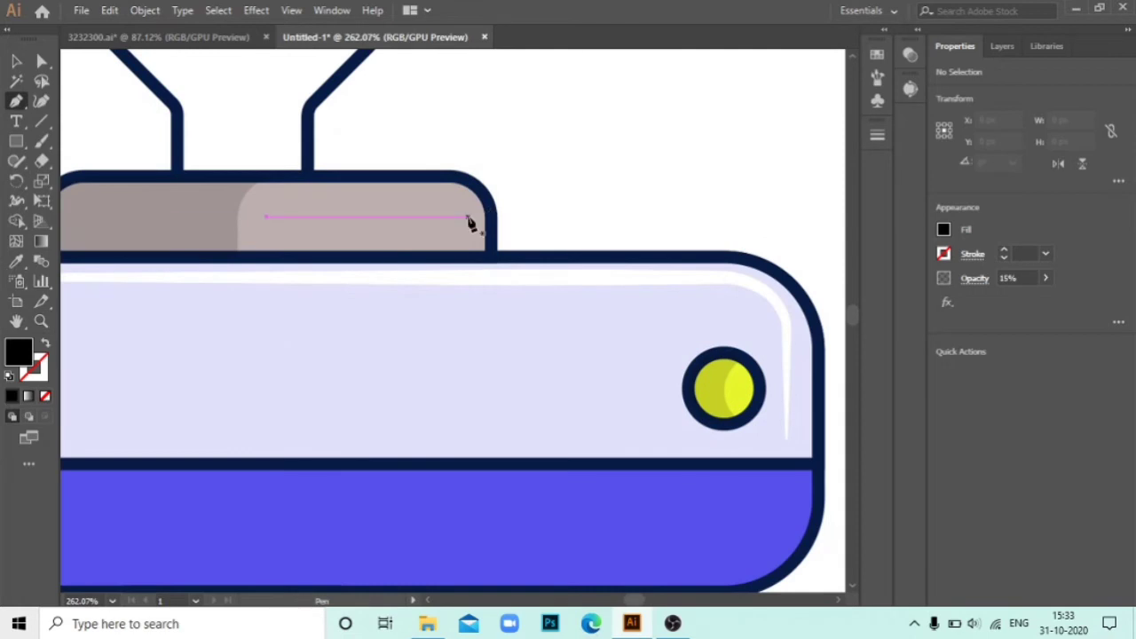
click(471, 217)
click(319, 237)
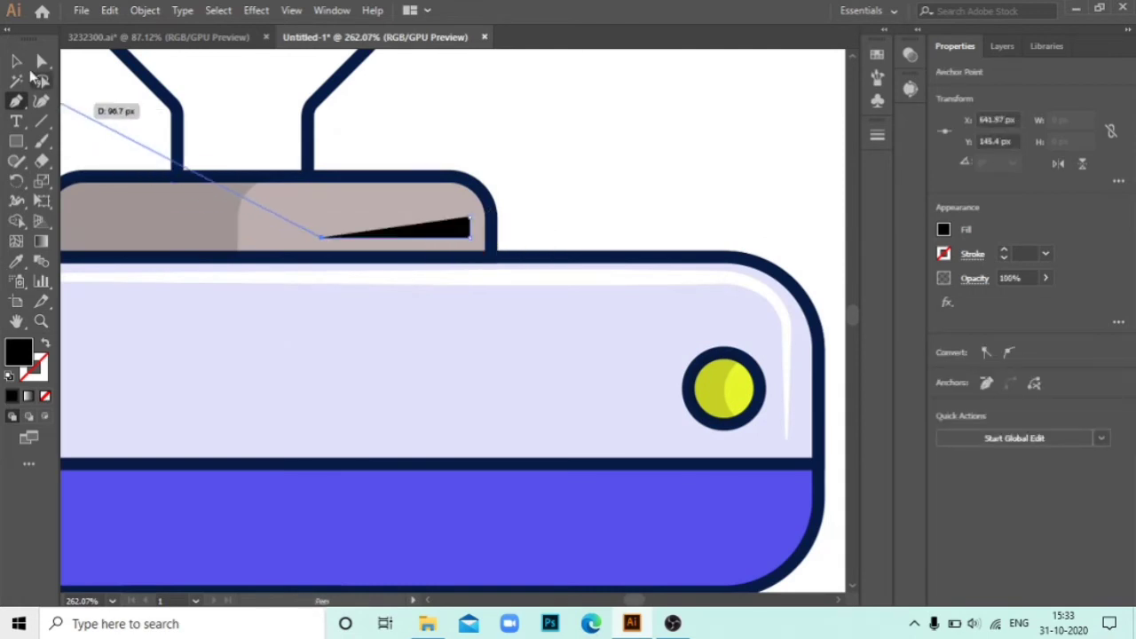
click(16, 61)
- Make the highlight a thicker white stroke with a tapered width profile
key(shift+x)
click(824, 277)
click(1004, 250)
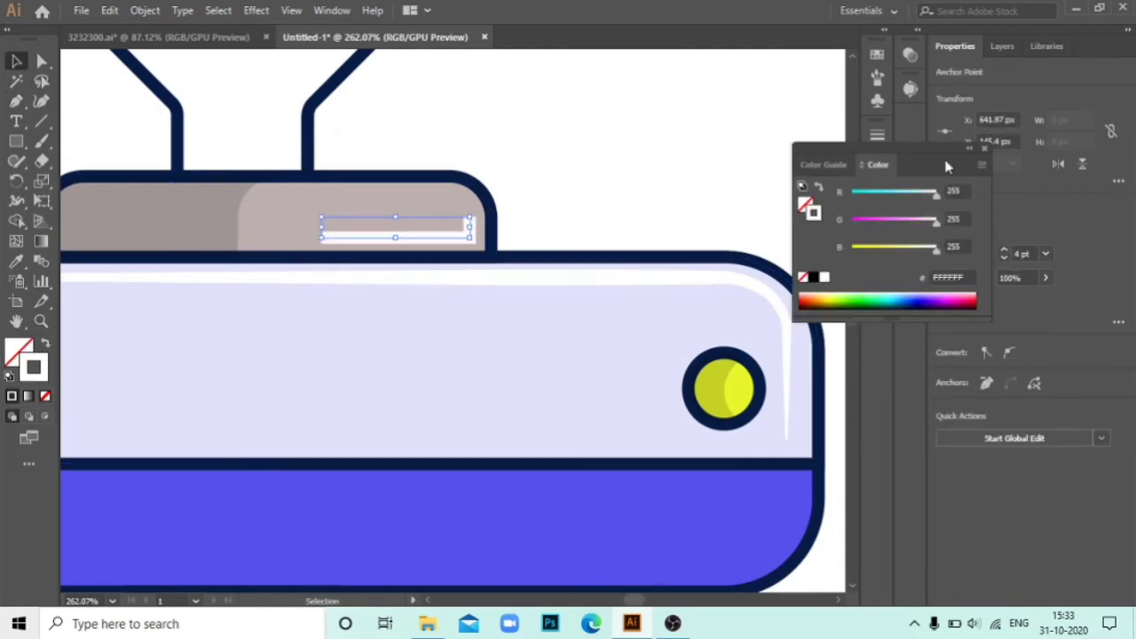
click(883, 135)
click(772, 388)
click(750, 420)
click(837, 138)
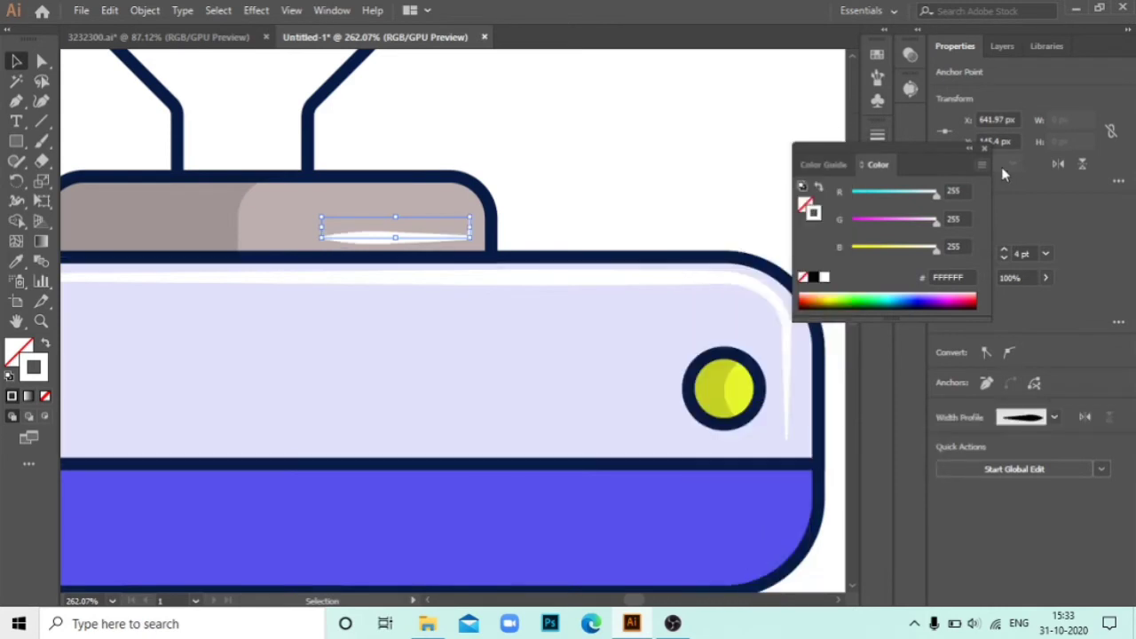
click(705, 145)
key(z)
drag(320, 226, 274, 234)
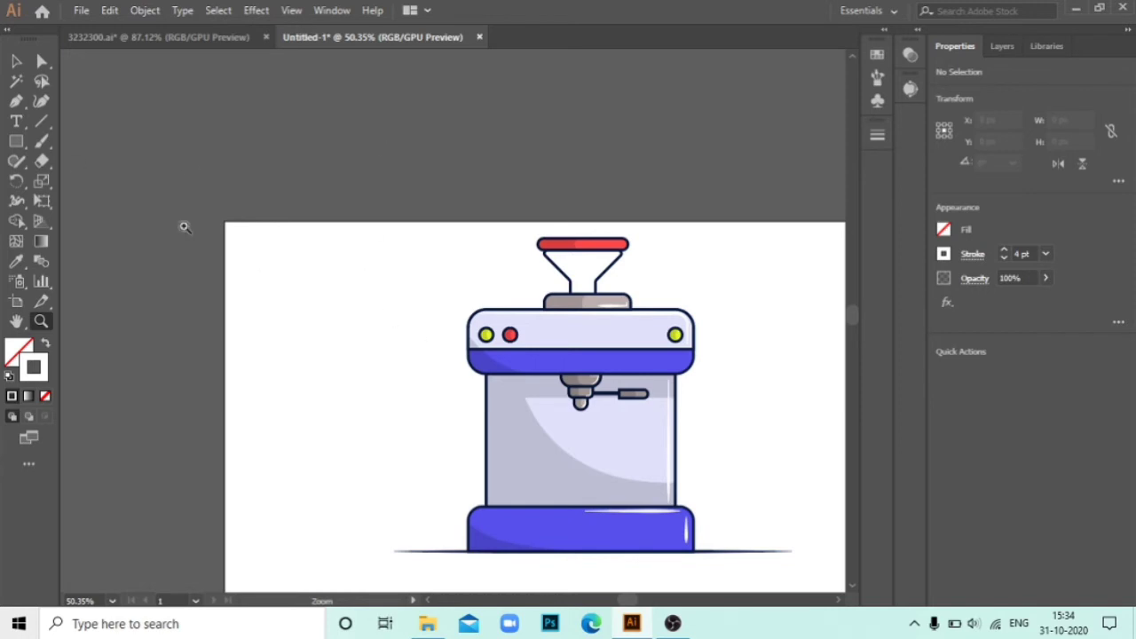
- Pen-draw a straight line across the coffee machine's blue band
click(15, 125)
click(16, 100)
click(500, 366)
drag(495, 383, 334, 411)
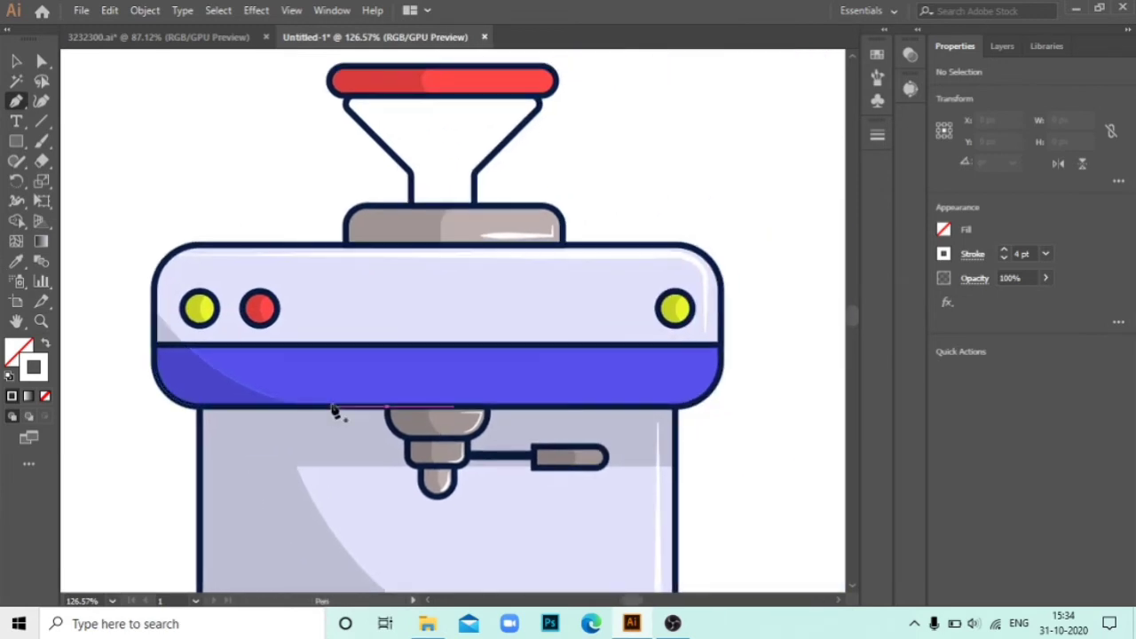
click(179, 358)
click(674, 358)
key(Escape)
- Give the line the dark outline style, no fill, 5 pt stroke and Width Profile 1
key(i)
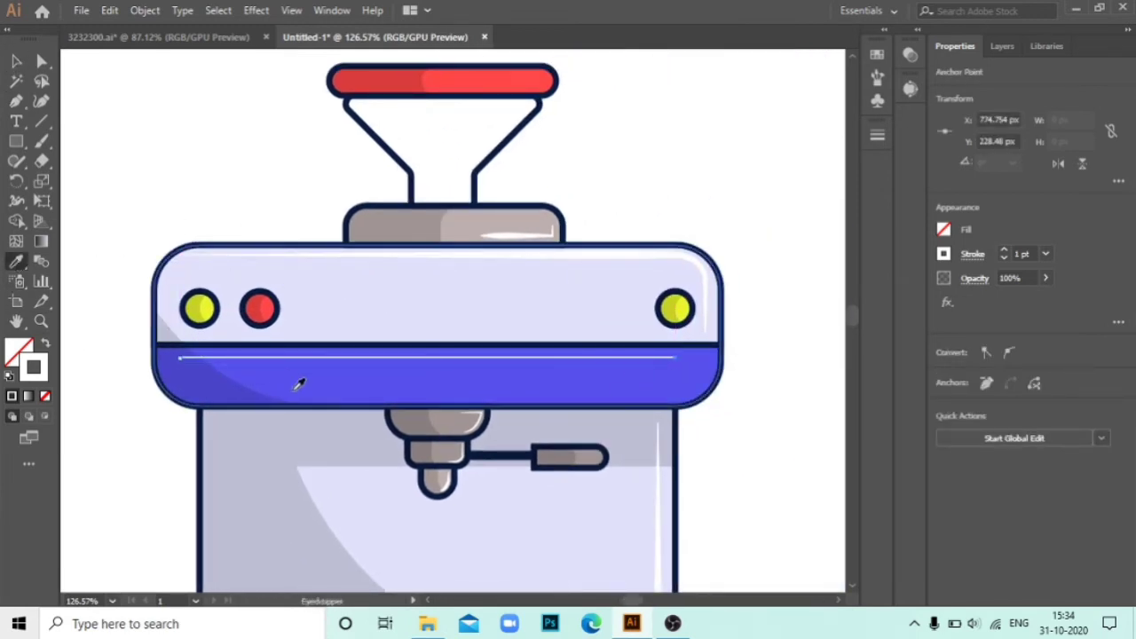
click(293, 383)
click(944, 229)
click(812, 255)
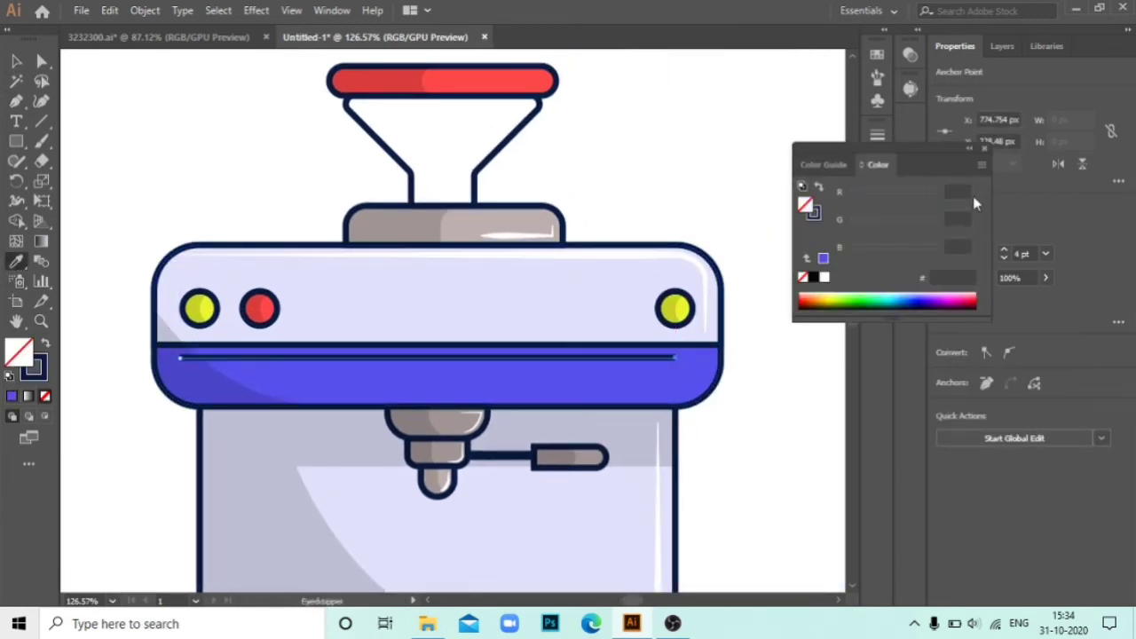
click(1004, 251)
click(802, 390)
click(750, 442)
key(v)
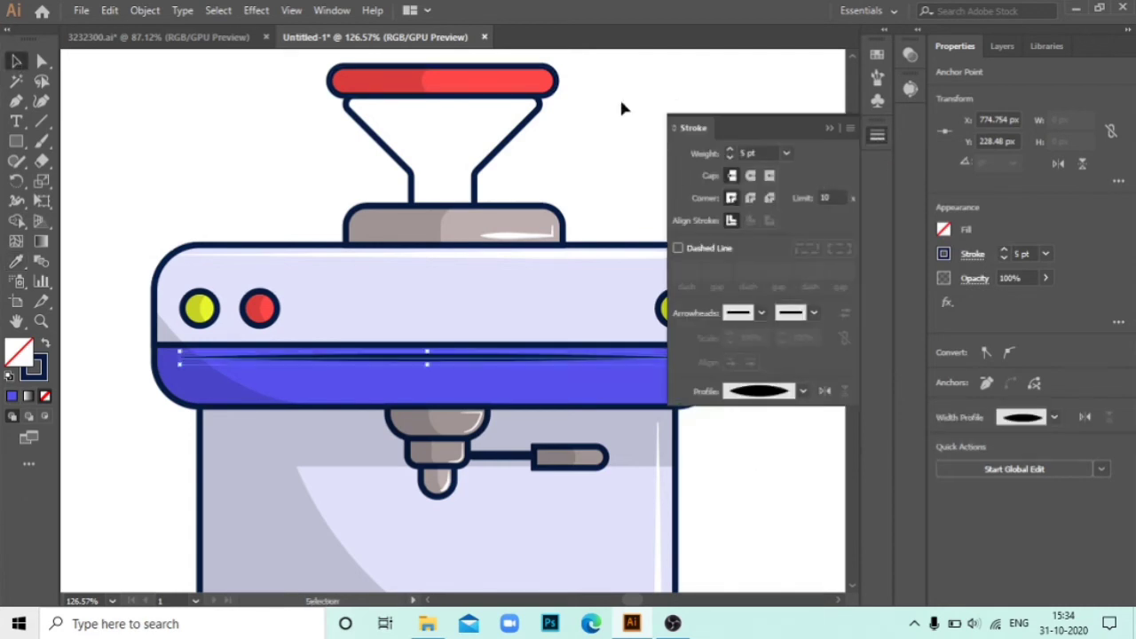
click(622, 107)
- Shorten the line from its right end and nudge it slightly lower in the band
click(598, 359)
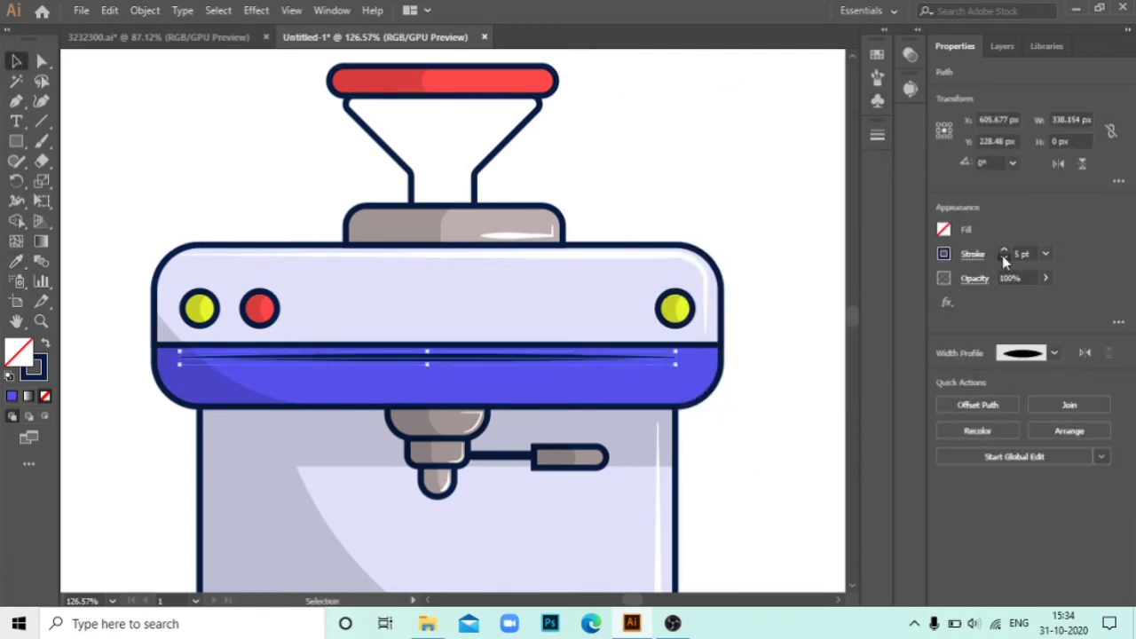
click(789, 293)
key(z)
mouse_move(712, 448)
mouse_down()
mouse_move(728, 564)
mouse_move(781, 559)
mouse_up()
key(v)
click(281, 257)
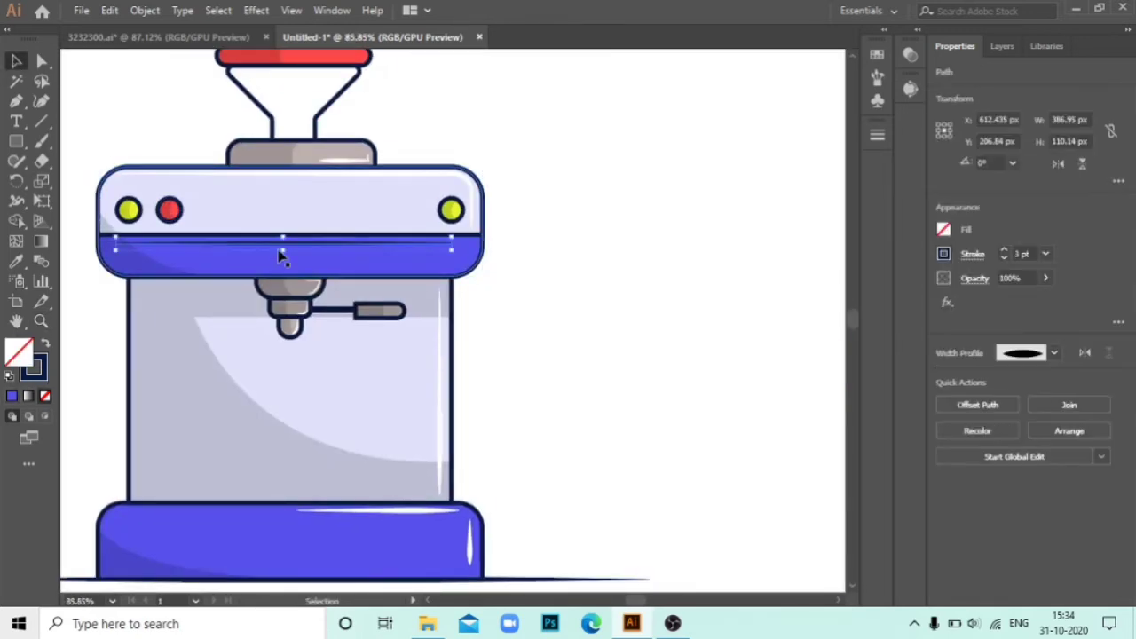
mouse_move(452, 251)
mouse_down()
mouse_move(292, 244)
mouse_move(187, 257)
mouse_up()
click(571, 266)
click(714, 276)
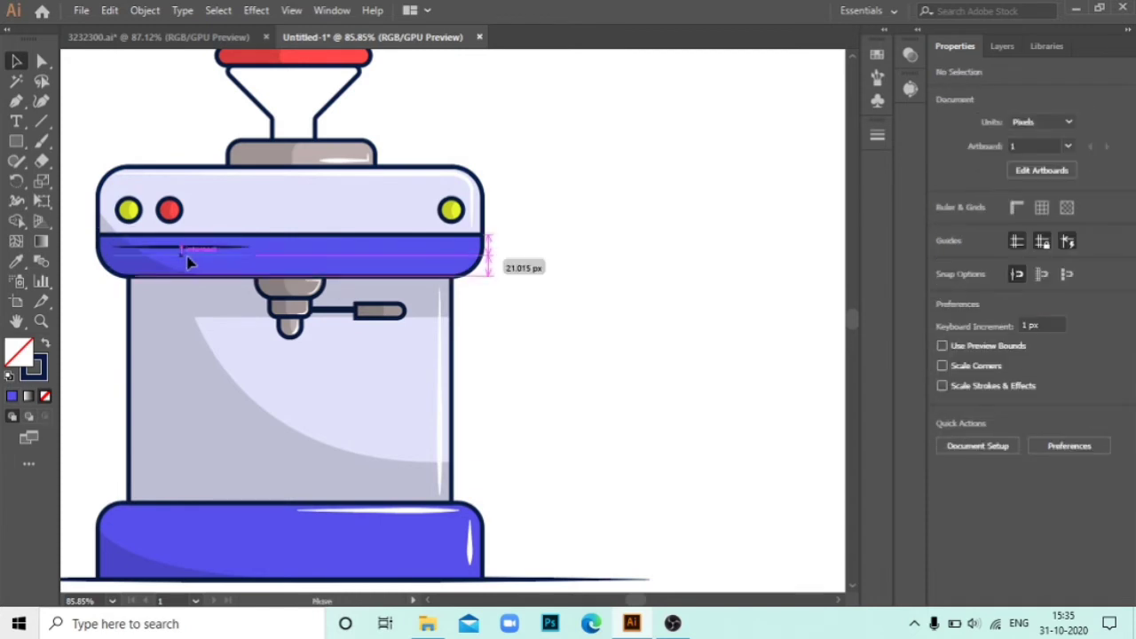
click(577, 302)
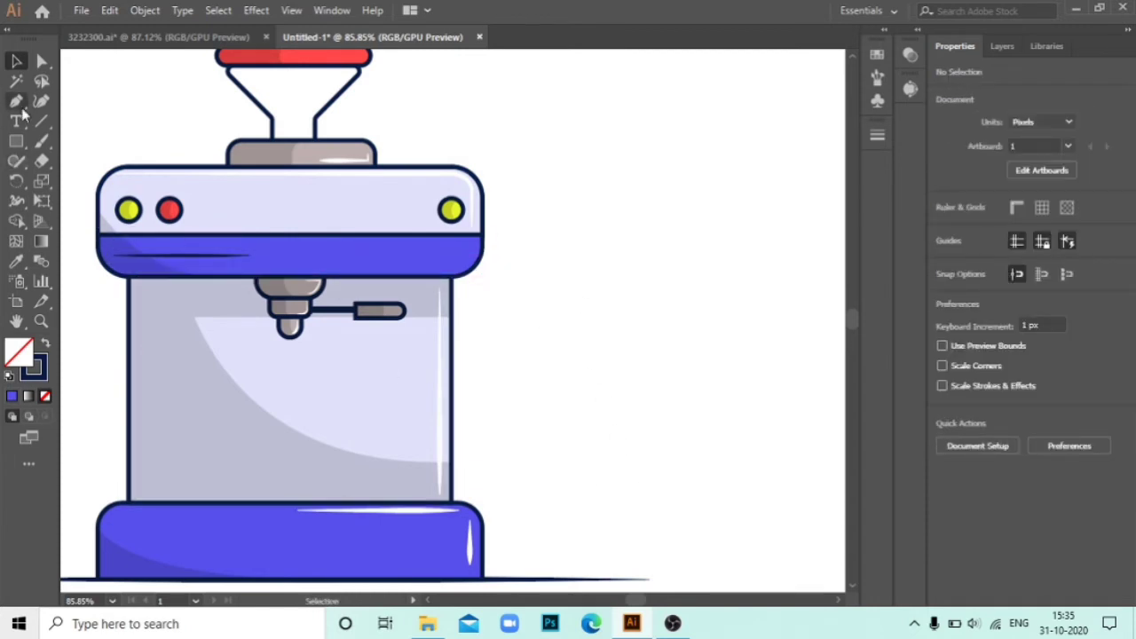
- Draw a small flat rectangle right of the machine with fully rounded corners
click(16, 140)
drag(614, 273, 742, 286)
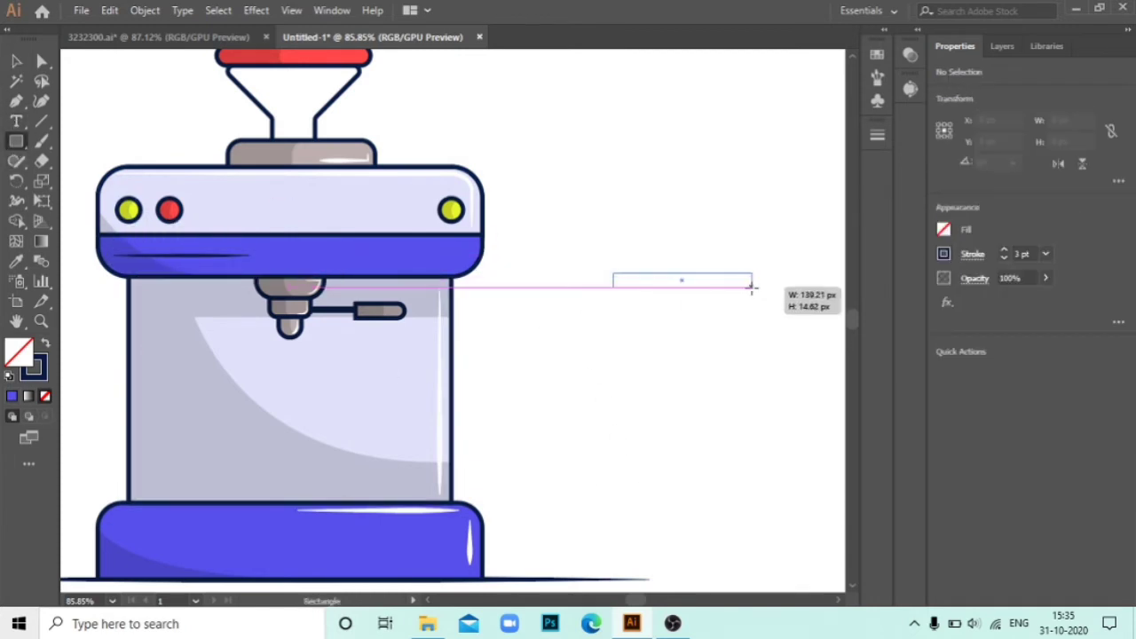
key(a)
drag(621, 280, 734, 444)
click(639, 337)
click(16, 142)
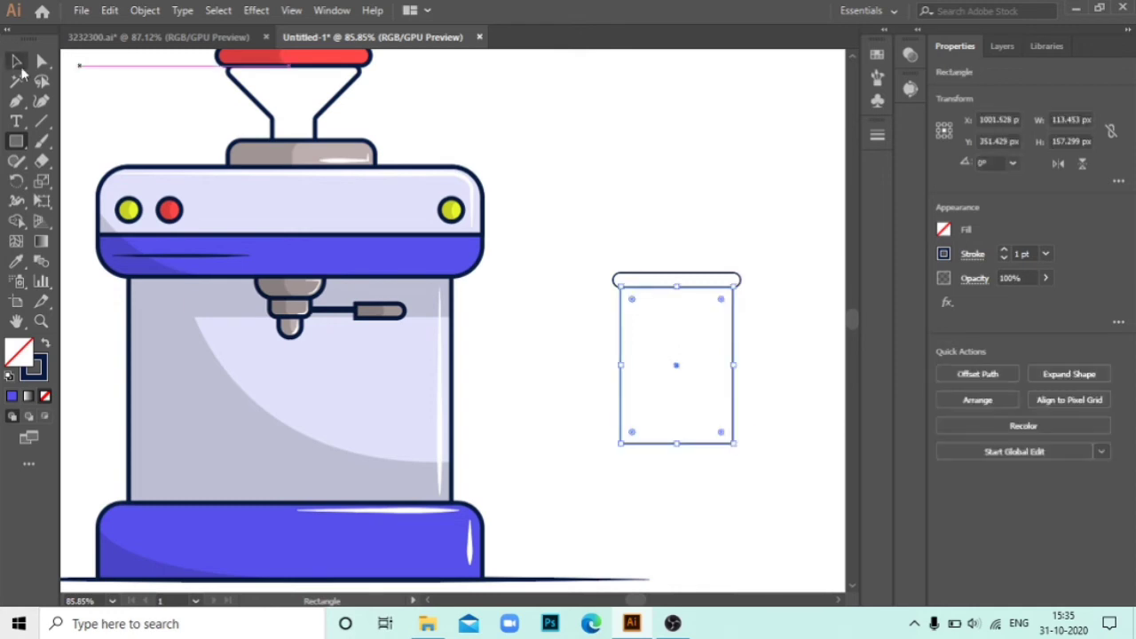
key(v)
key(ctrl+a)
key(ctrl+shift+a)
- Taper the cup body by nudging its bottom corner anchors inward
key(a)
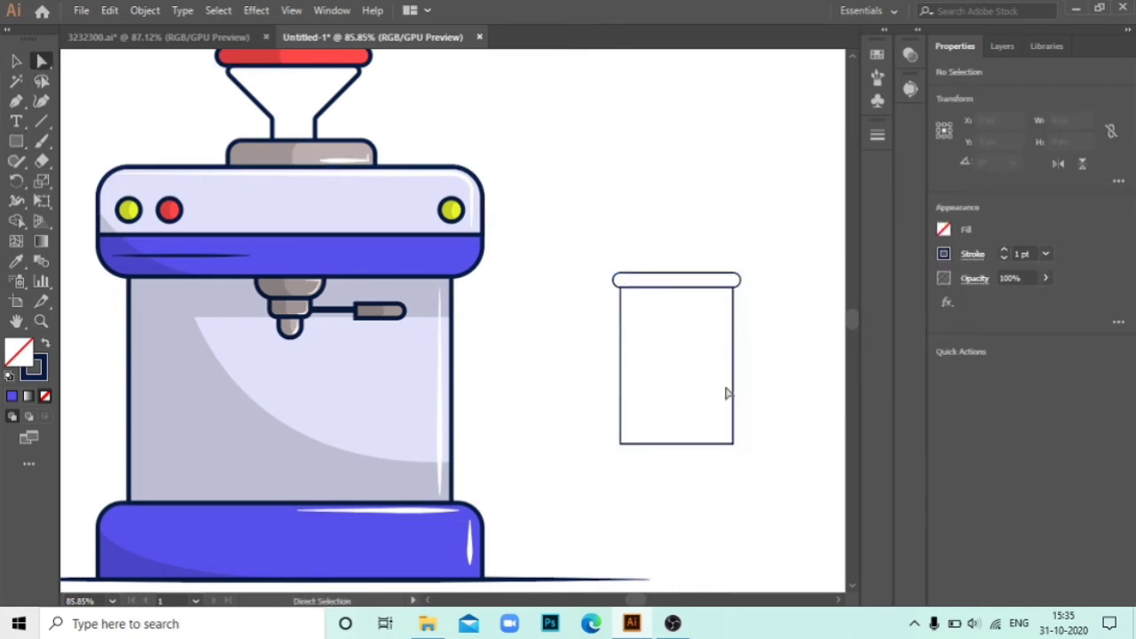
drag(698, 453, 697, 453)
key(shift+Left)
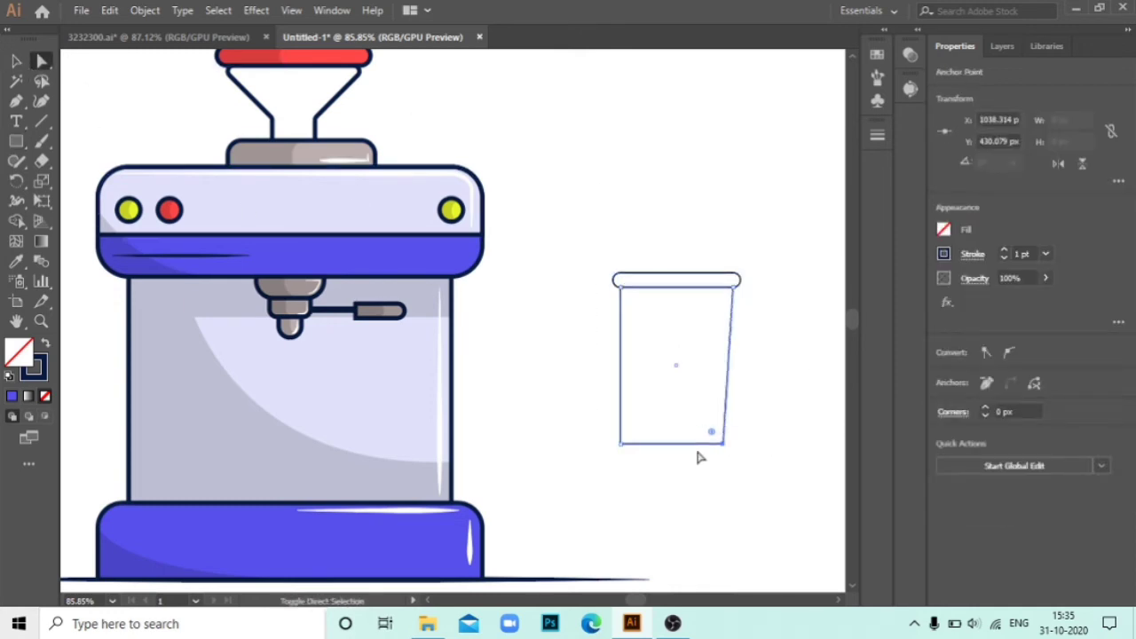
key(shift+Left)
drag(603, 448, 640, 462)
key(shift+Right)
key(shift+Right)
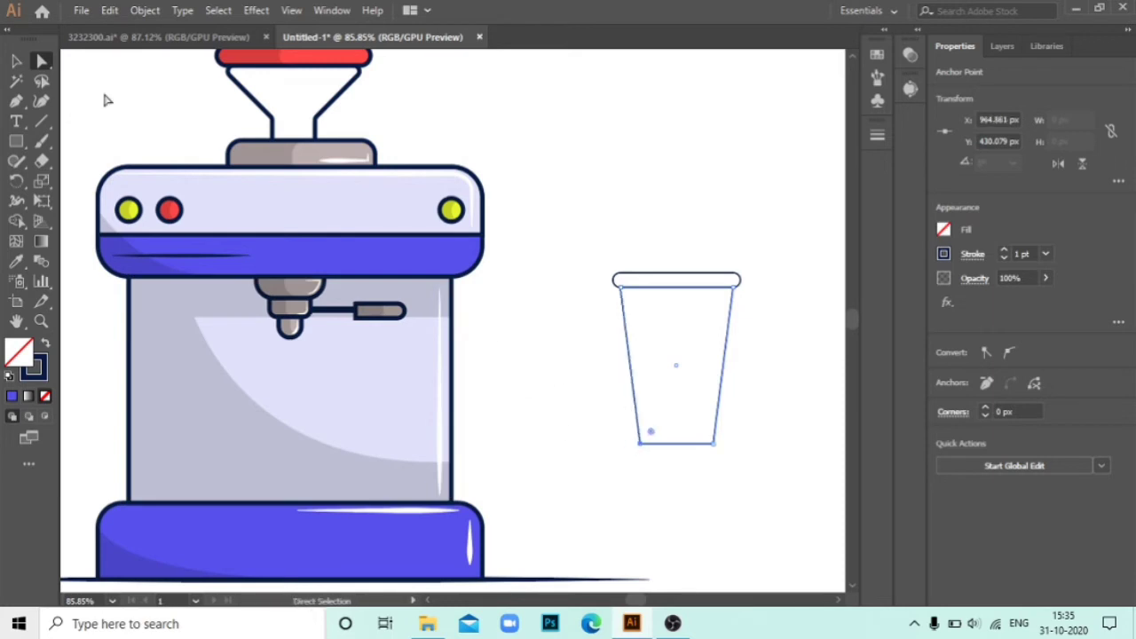
key(v)
click(760, 402)
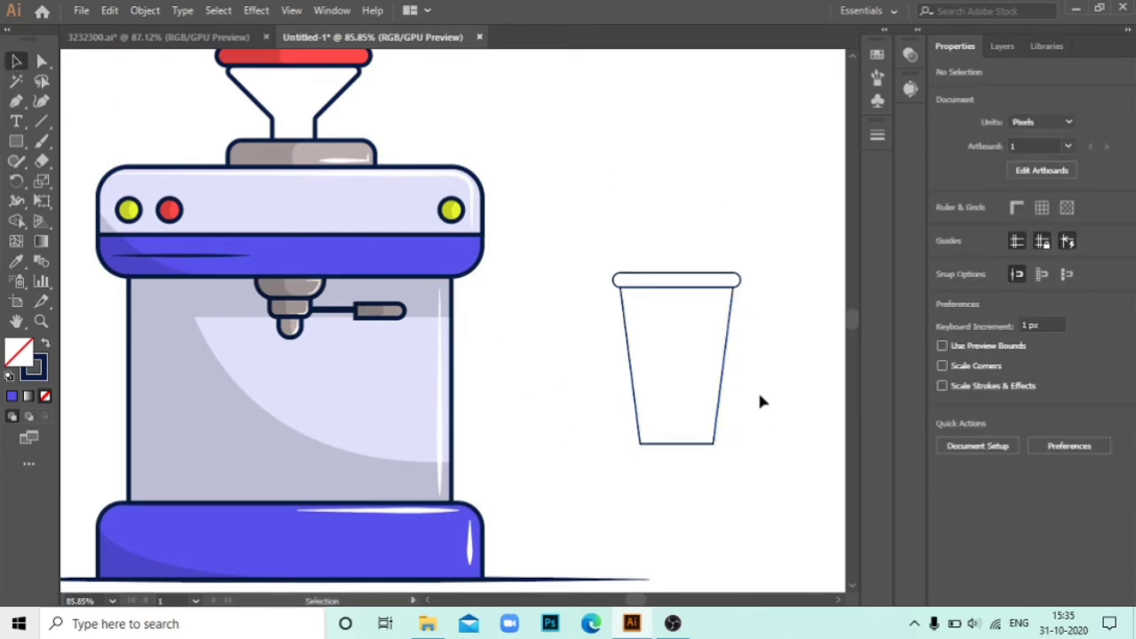
- Replace the old lid with a thin, fully rounded rim rectangle on the cup's top edge
click(710, 282)
key(Delete)
key(m)
drag(615, 277, 751, 284)
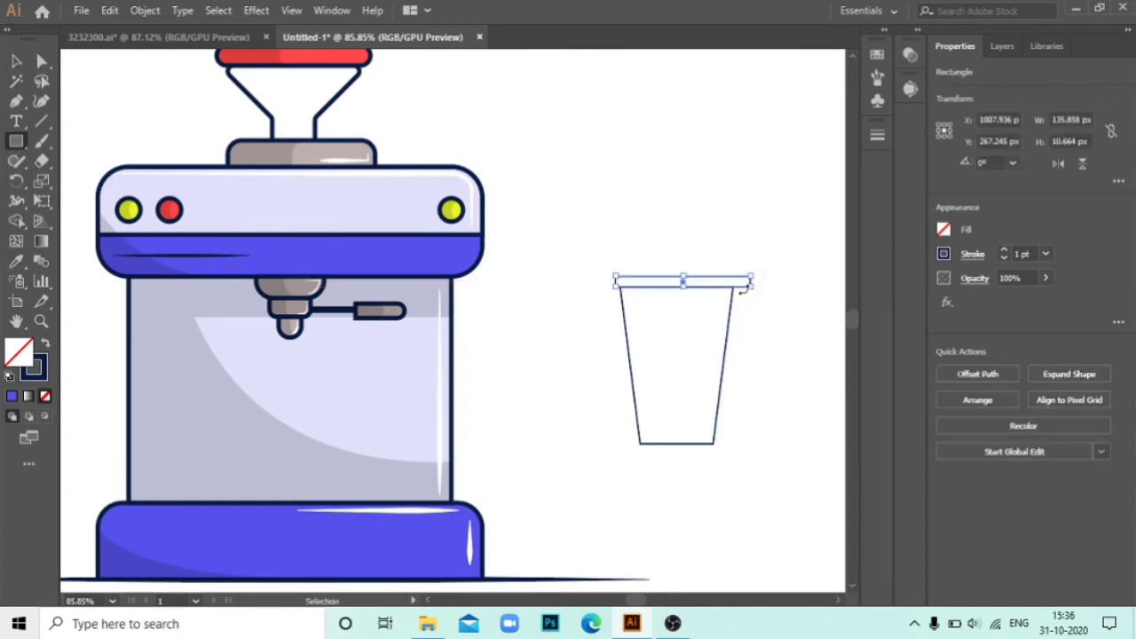
key(ctrl+z)
key(z)
click(530, 379)
key(m)
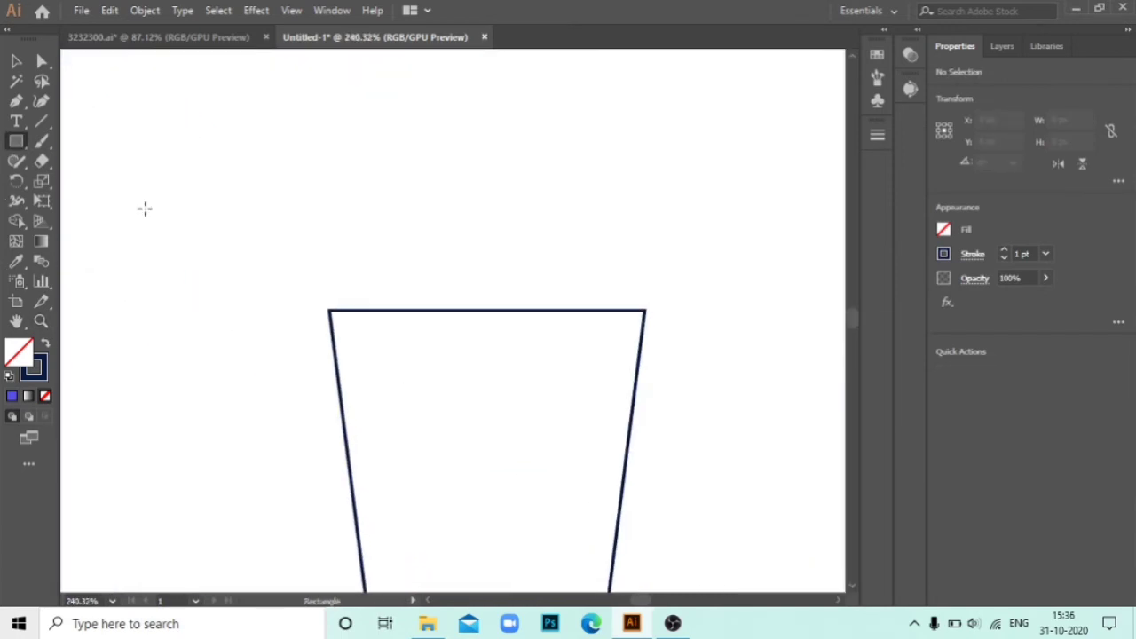
drag(307, 262, 671, 283)
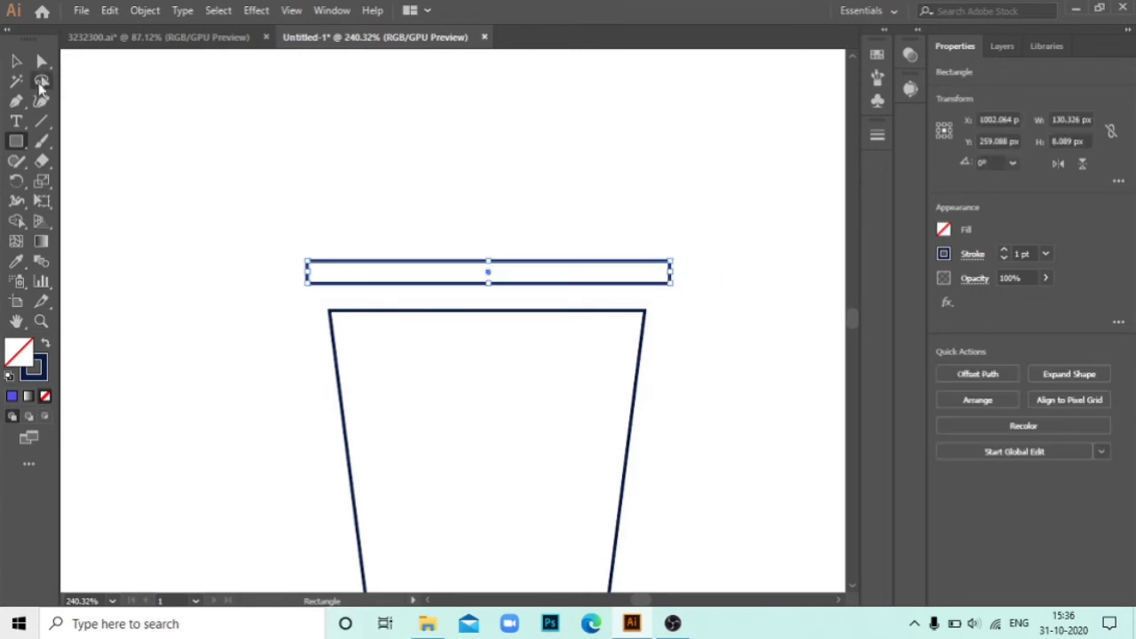
drag(318, 273, 335, 273)
drag(538, 284, 538, 311)
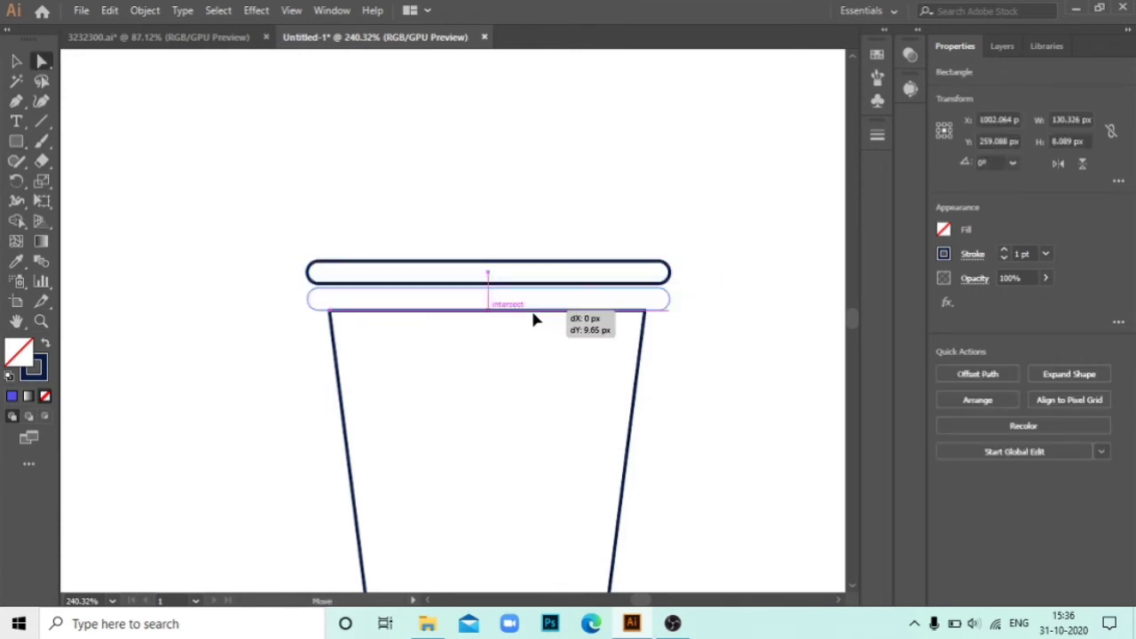
click(735, 421)
- Set the cup and rim outlines to a 4 pt stroke
key(z)
drag(735, 421, 553, 400)
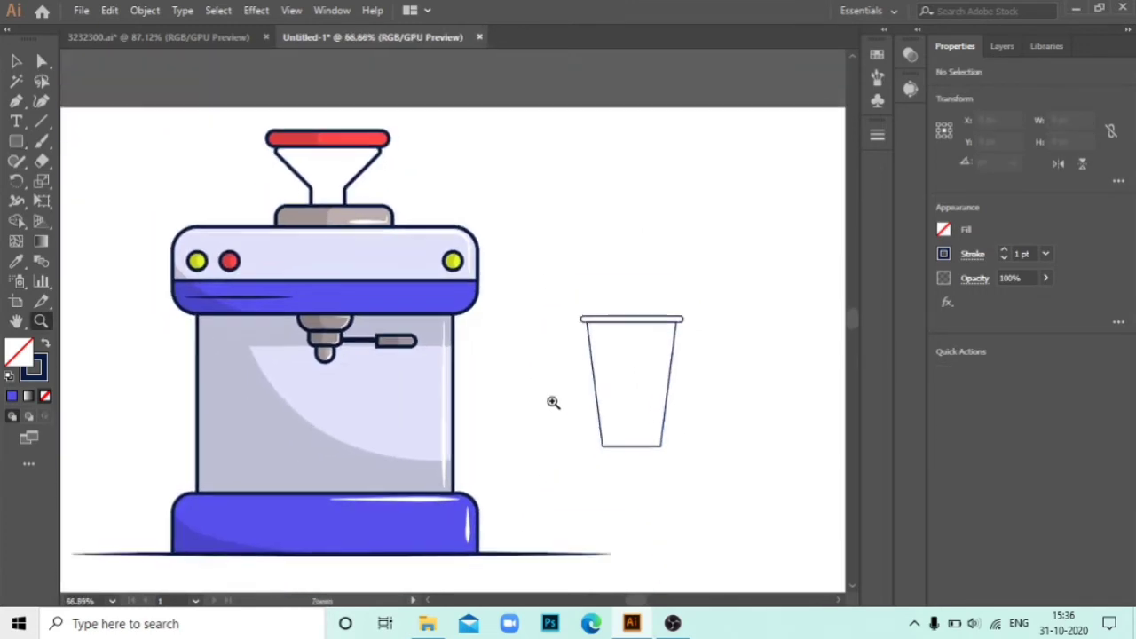
click(16, 60)
drag(502, 196, 710, 479)
click(1004, 251)
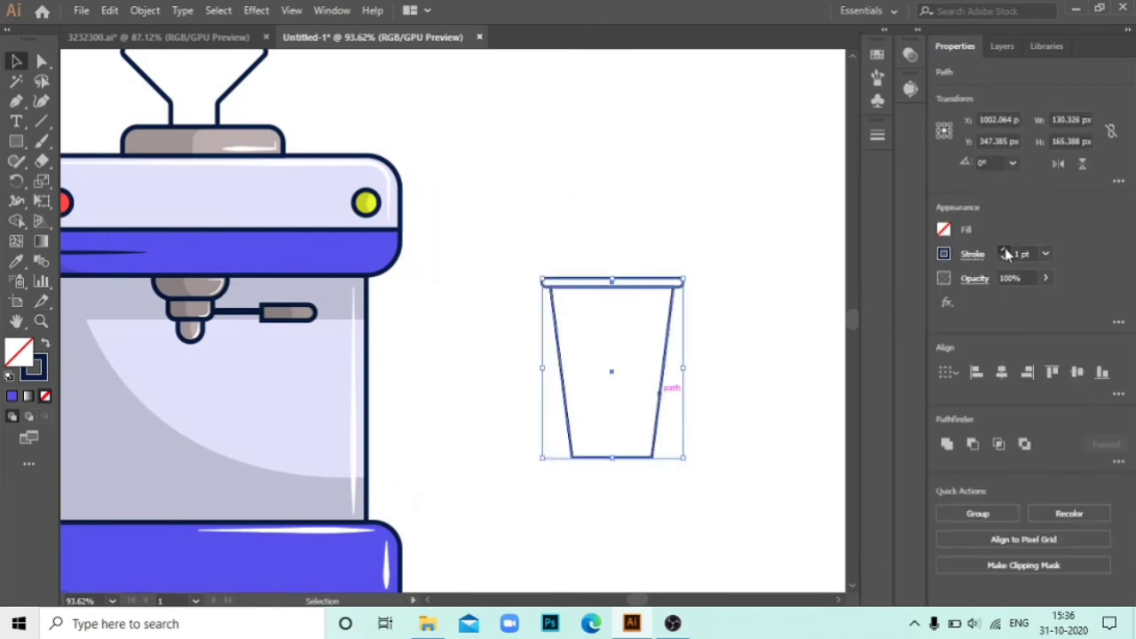
click(765, 289)
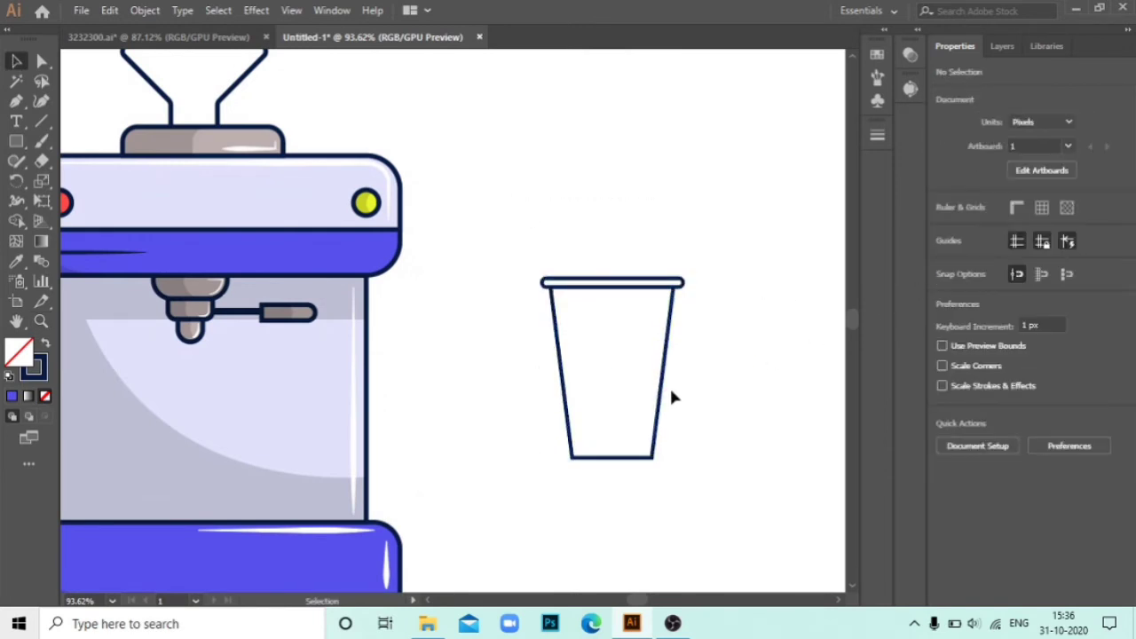
- Trim a rim copy into a short 15% black bar and place it on the rim's left
mouse_move(652, 284)
mouse_down()
mouse_move(670, 182)
mouse_move(600, 181)
mouse_move(681, 182)
mouse_up()
click(20, 221)
drag(781, 191, 782, 191)
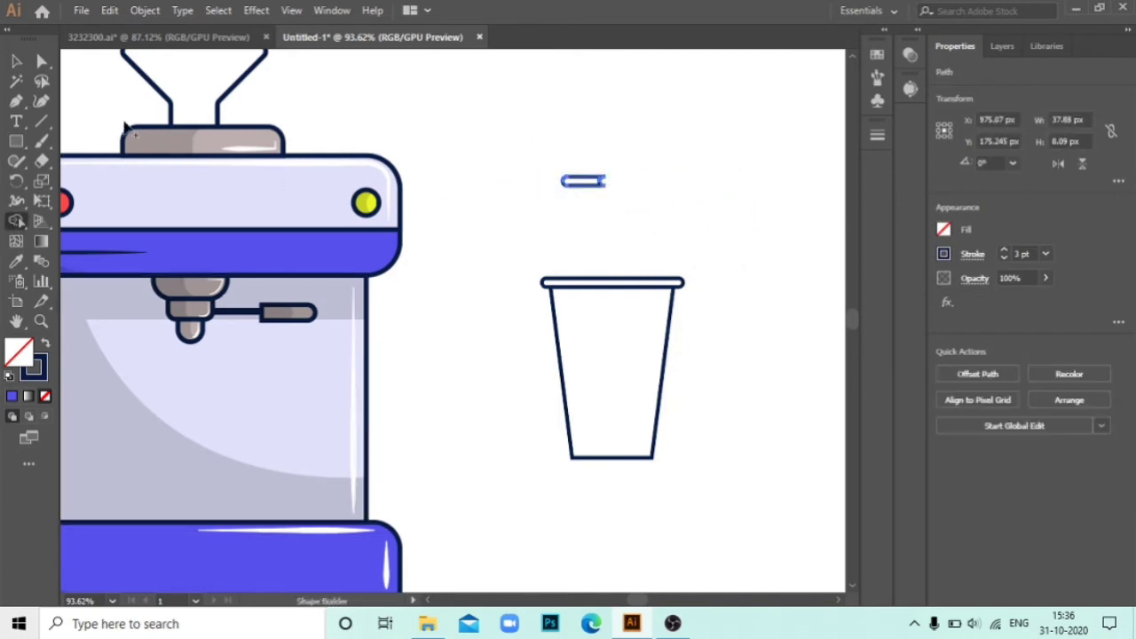
click(16, 262)
click(114, 363)
key(v)
drag(577, 184, 551, 282)
click(641, 243)
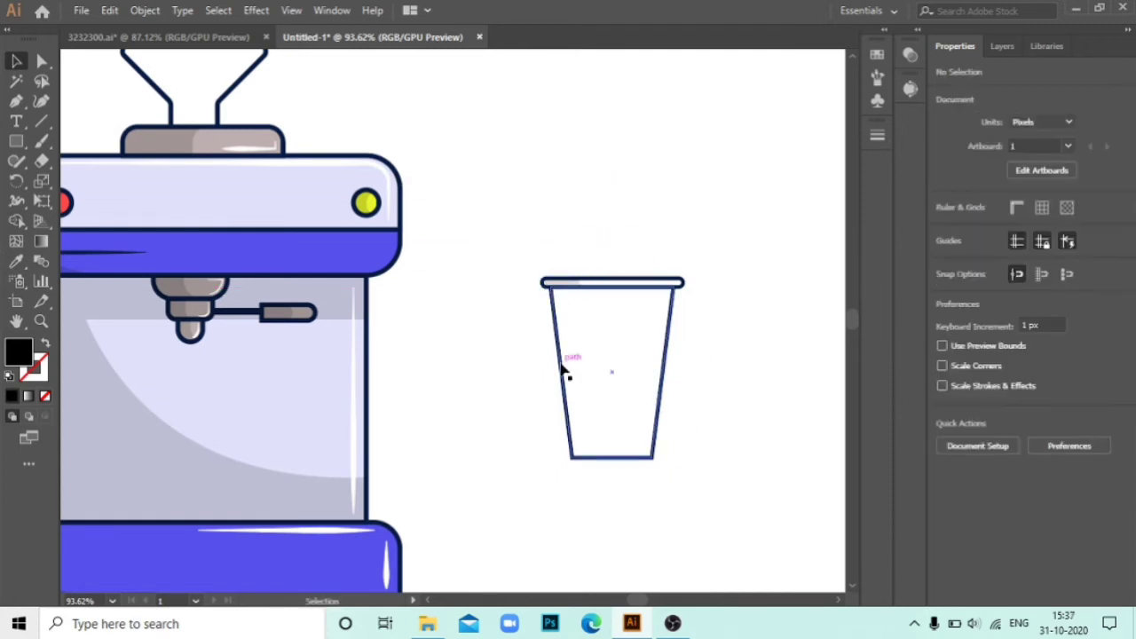
- Pen-draw a light translucent band just beneath the cup's rim
key(z)
click(597, 374)
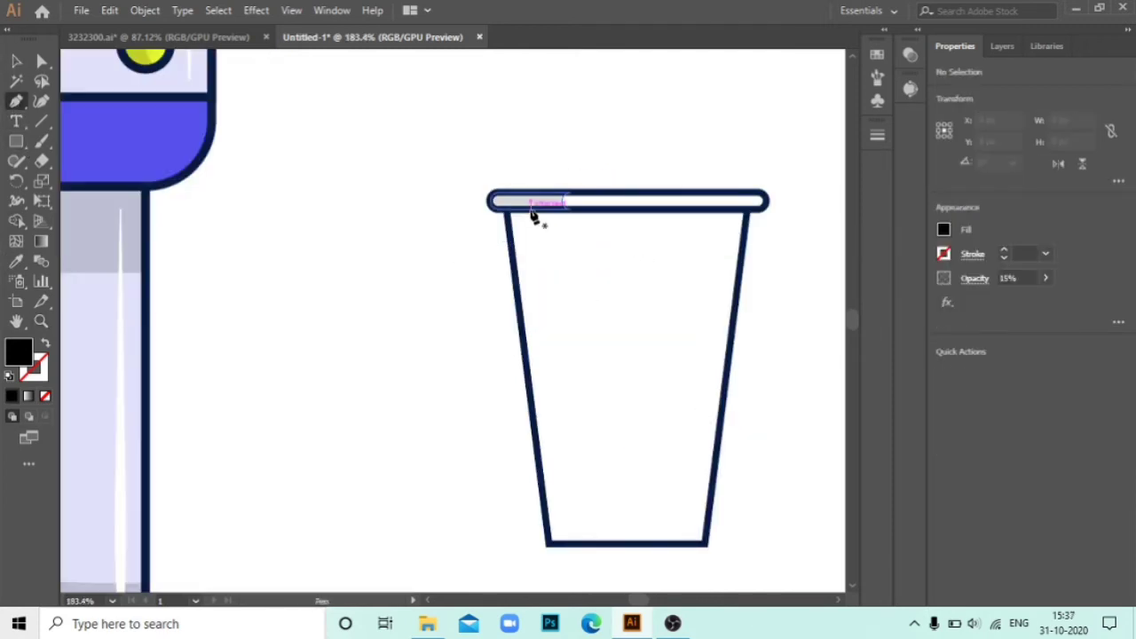
click(744, 233)
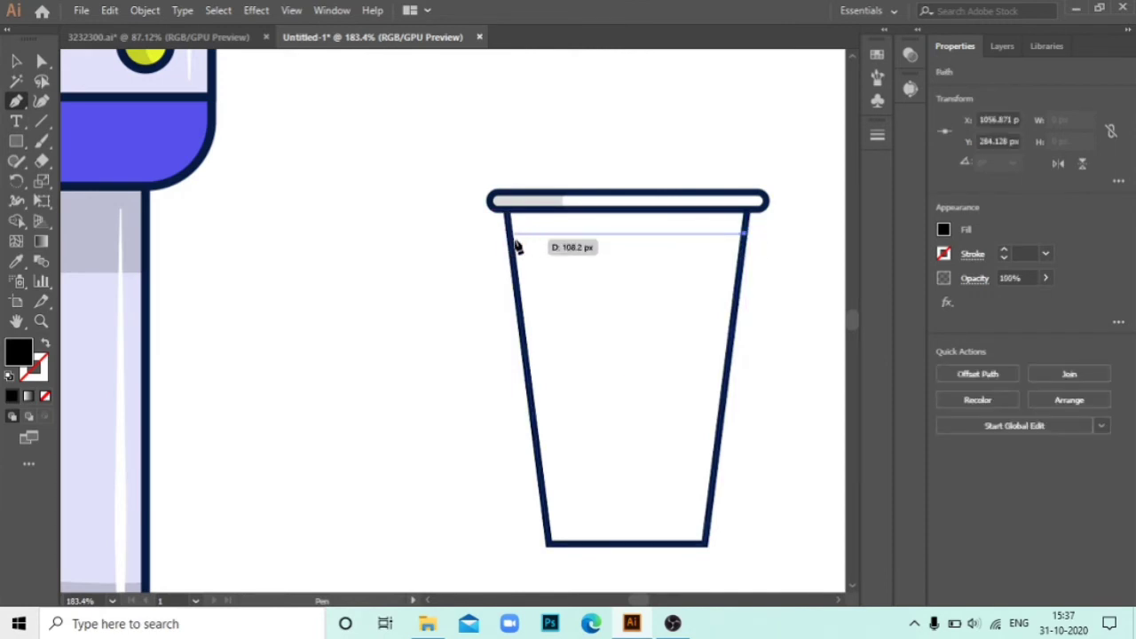
click(509, 233)
click(507, 211)
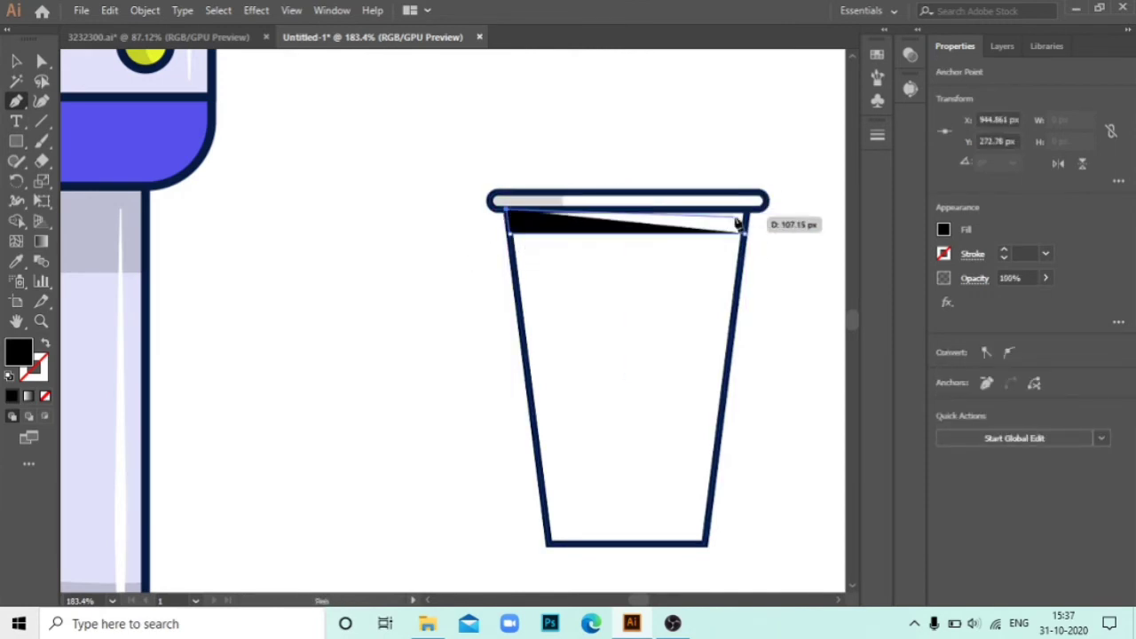
click(748, 211)
click(744, 233)
click(513, 189)
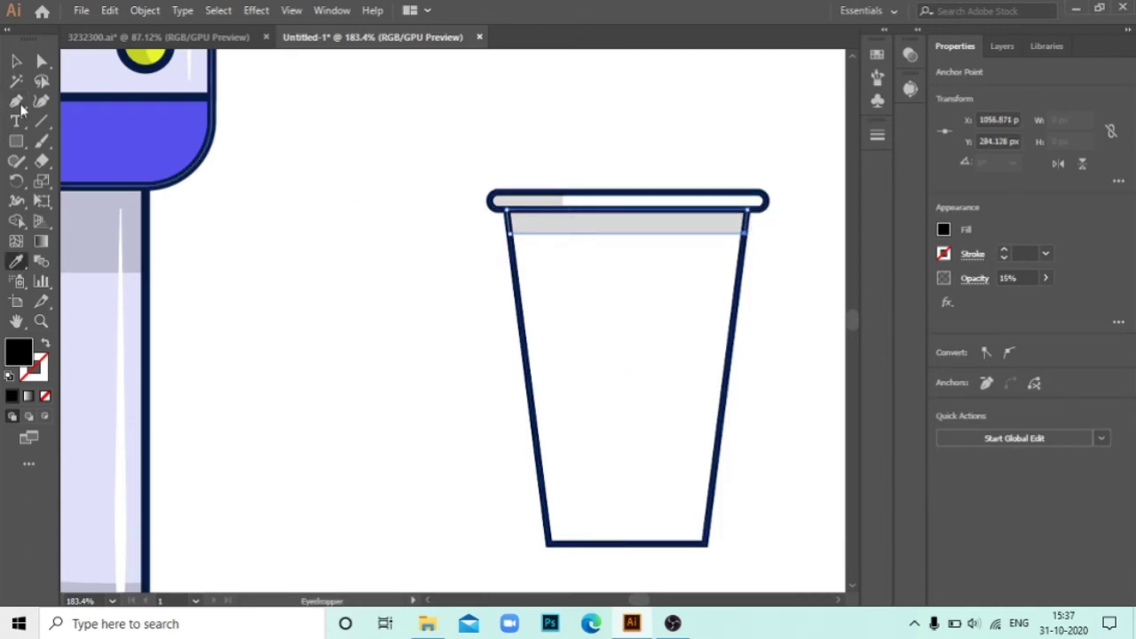
key(p)
- Draw a curved shading shape covering the cup's left side
ctrl+click(325, 241)
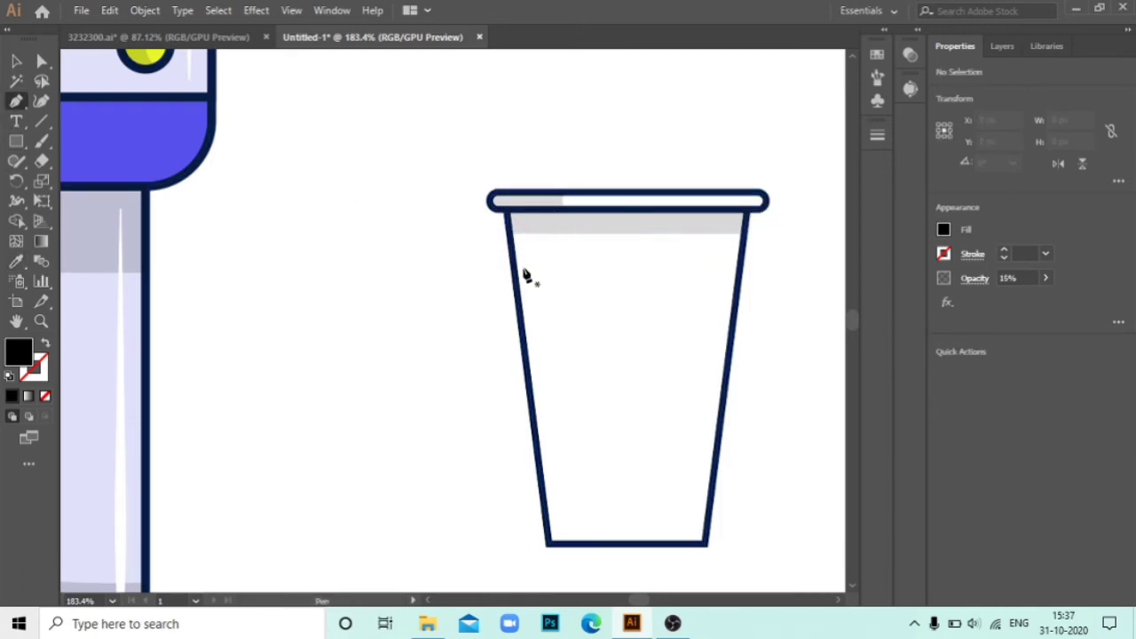
click(543, 210)
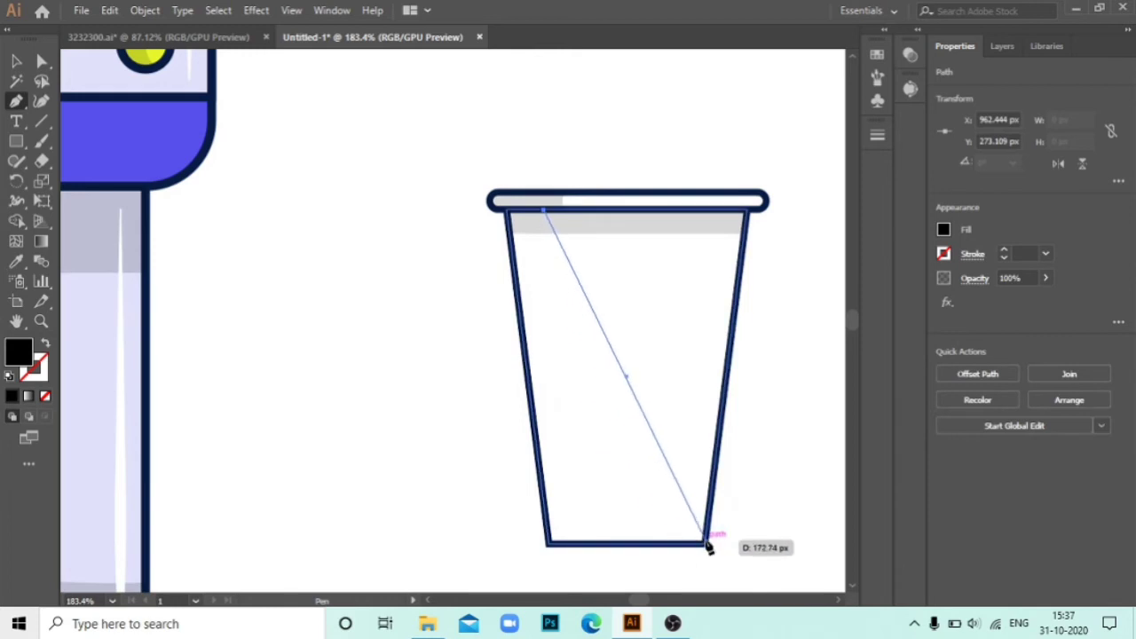
mouse_move(706, 543)
mouse_down()
mouse_move(630, 533)
mouse_move(648, 548)
mouse_up()
click(273, 559)
click(217, 347)
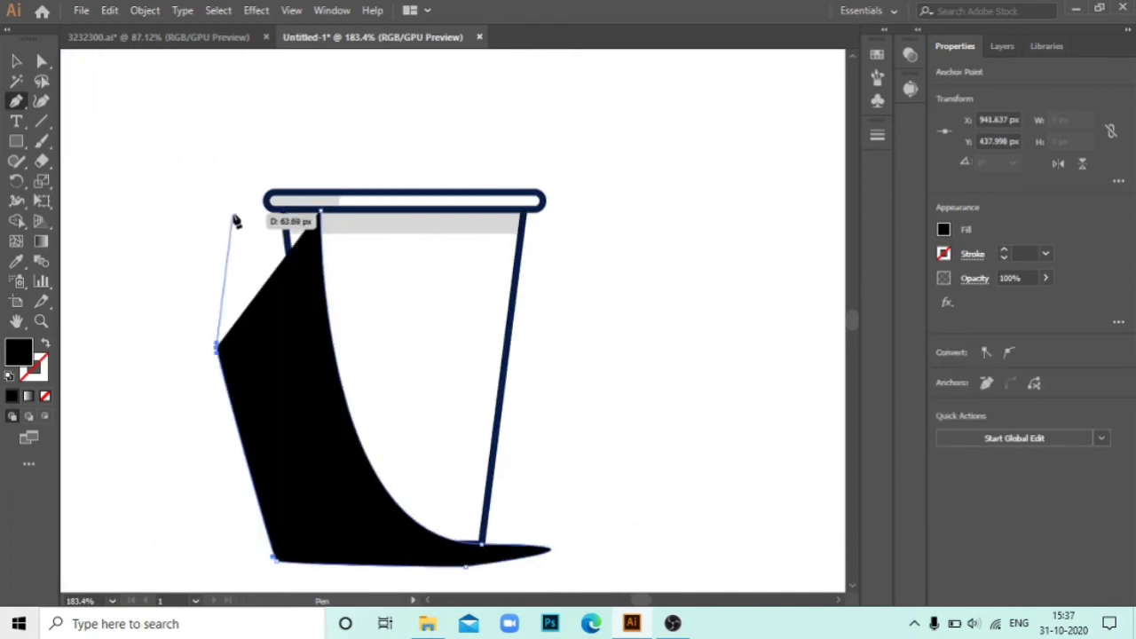
click(233, 213)
click(16, 60)
- Trim the shading shape to the cup's outline with Shape Builder
key(ctrl+a)
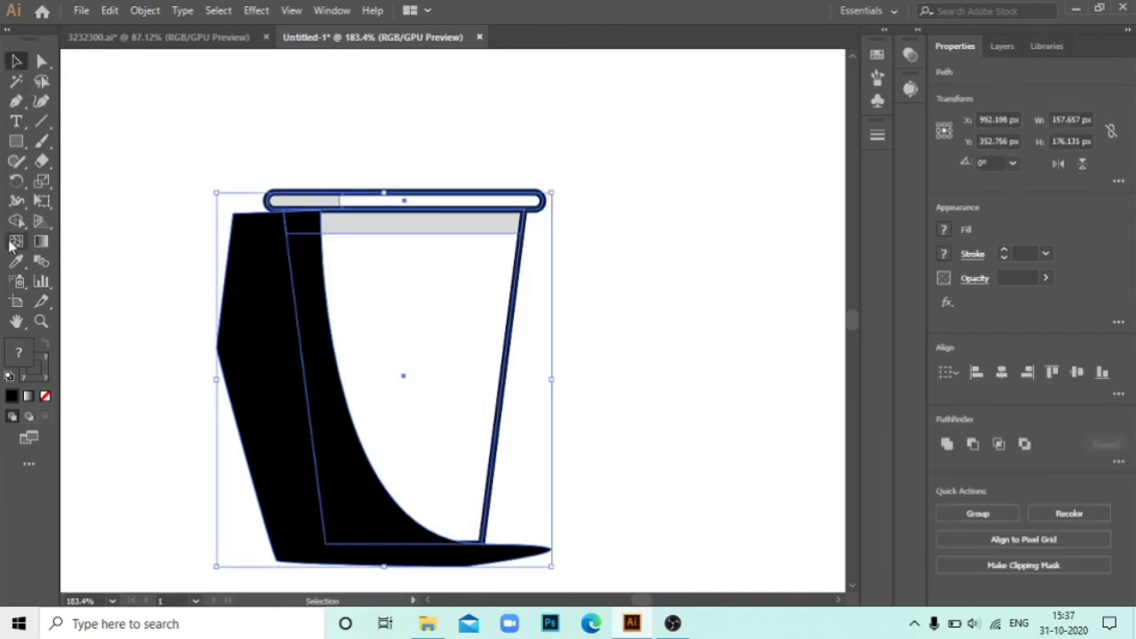
key(u)
key(v)
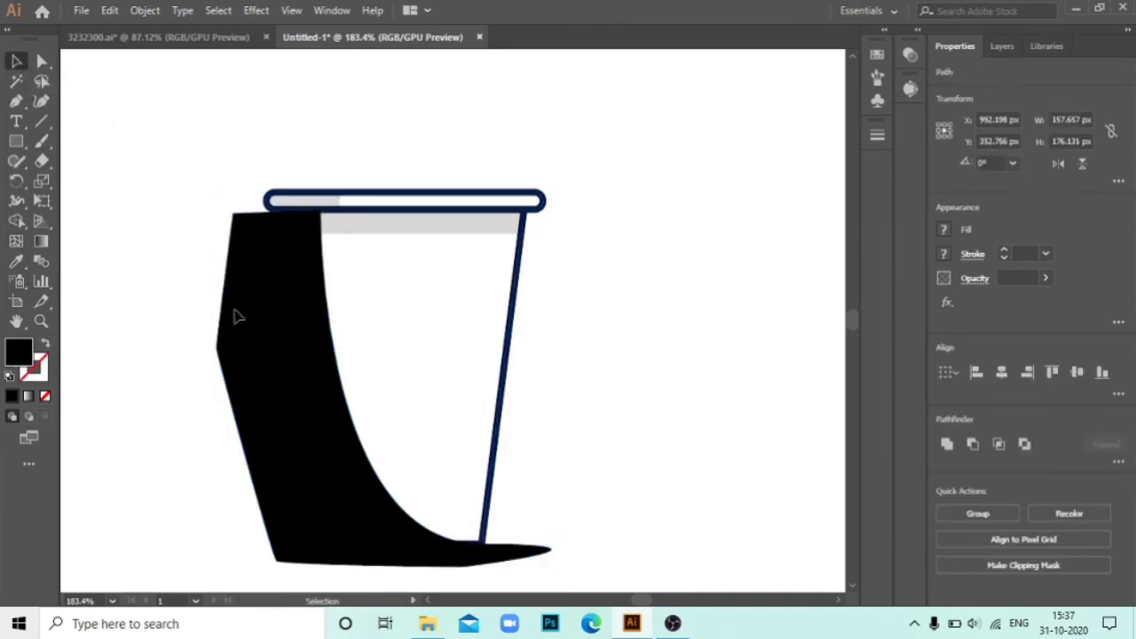
drag(130, 249, 293, 310)
key(shift+m)
alt+click(247, 340)
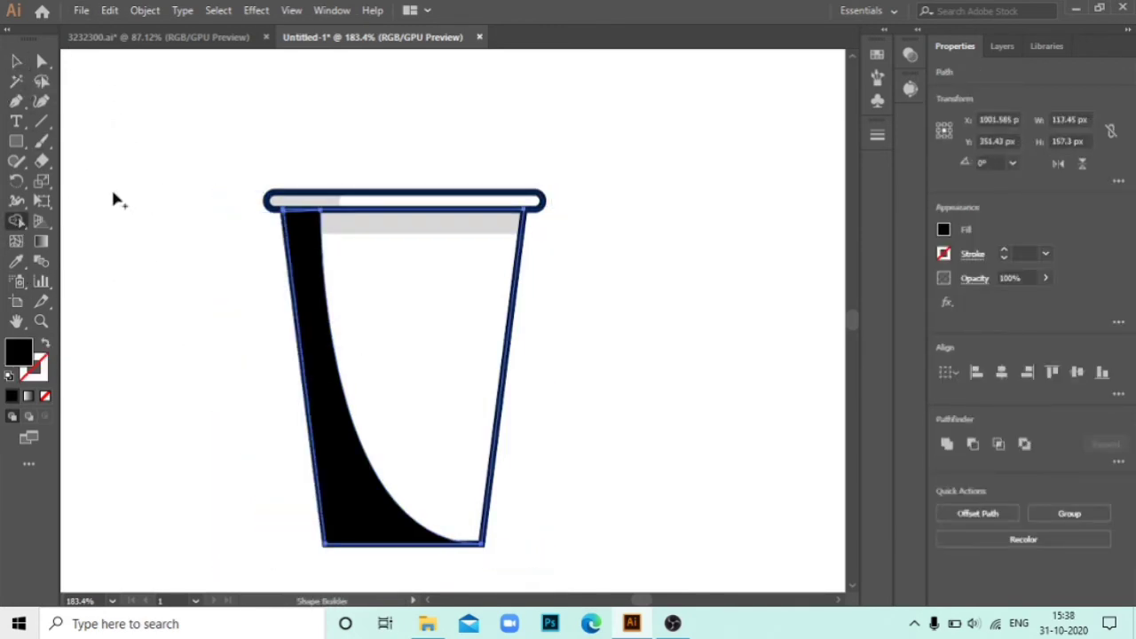
- Eyedrop the grey band's translucent fill onto the shading shape
key(i)
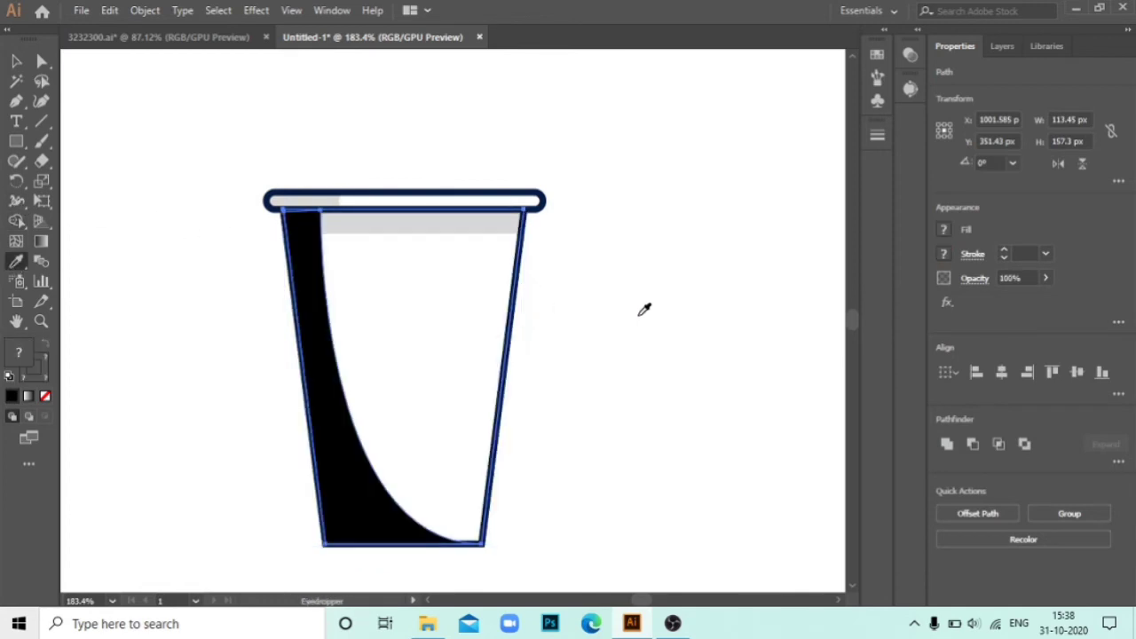
key(v)
click(145, 132)
click(310, 279)
shift+click(457, 223)
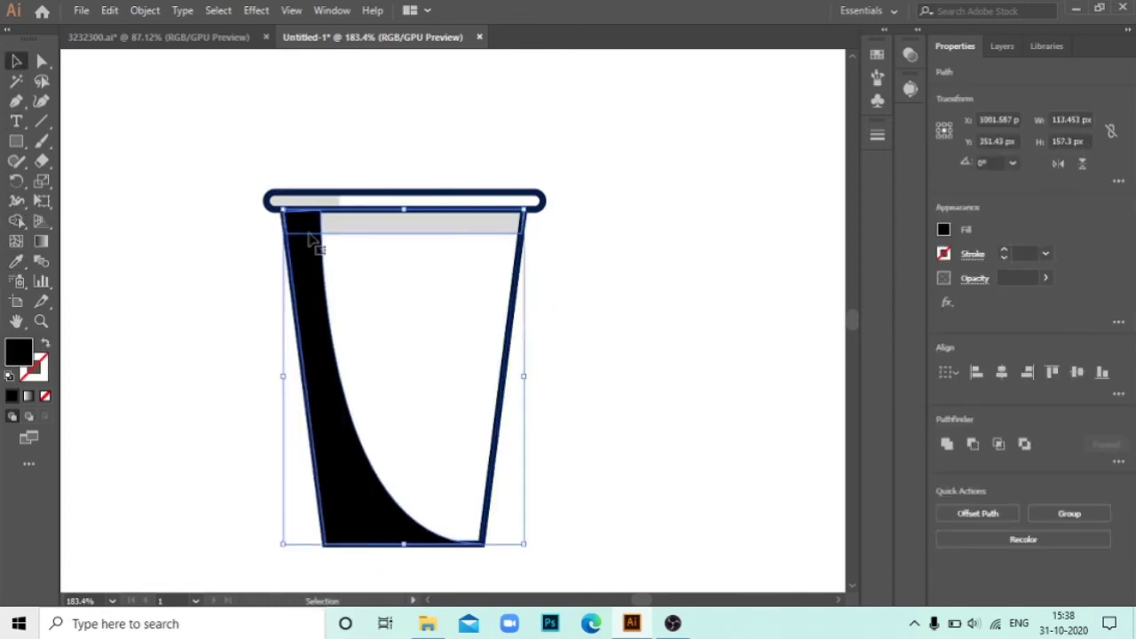
key(ctrl+shift+a)
click(310, 319)
- Reapply the grey fill and select the grey cup shapes with Shape Builder
key(i)
click(426, 219)
key(v)
click(181, 198)
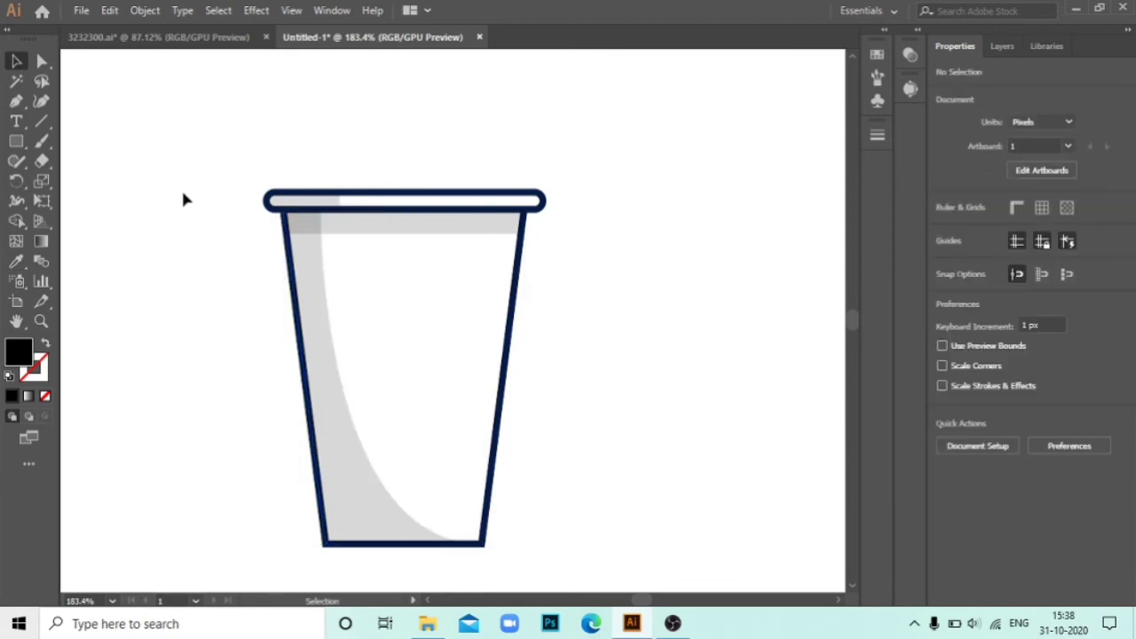
drag(184, 199, 317, 249)
click(16, 221)
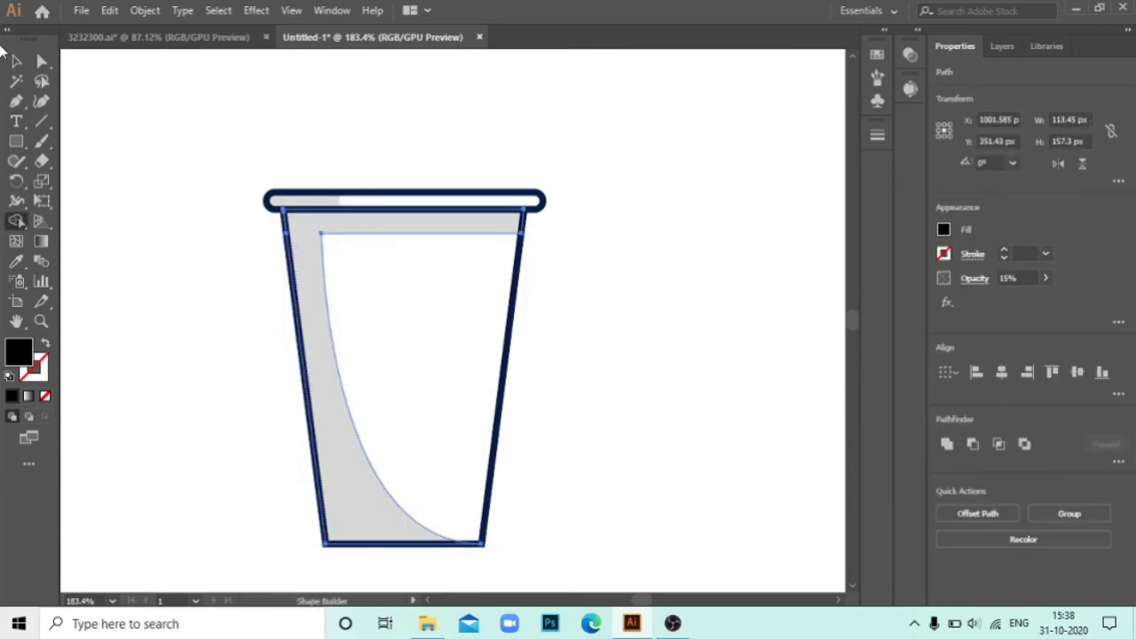
key(ctrl+shift+a)
- Group all the cup parts together and scale the cup down
key(z)
drag(505, 323, 355, 287)
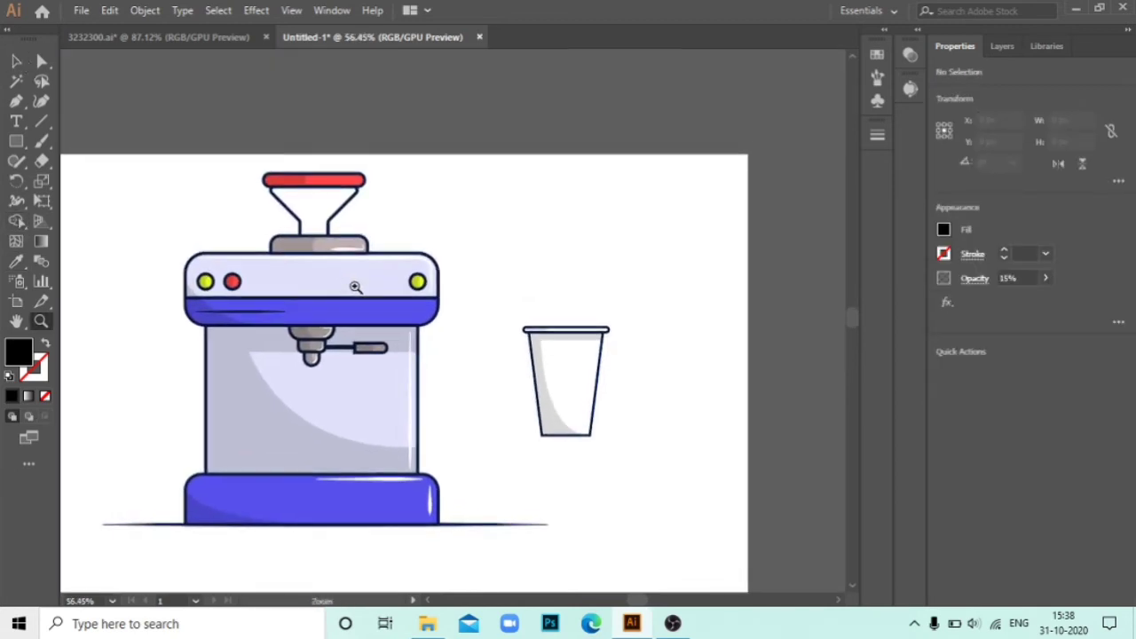
key(v)
mouse_move(515, 322)
mouse_down()
mouse_move(630, 442)
mouse_move(612, 435)
mouse_up()
right_click(593, 414)
click(652, 174)
click(716, 448)
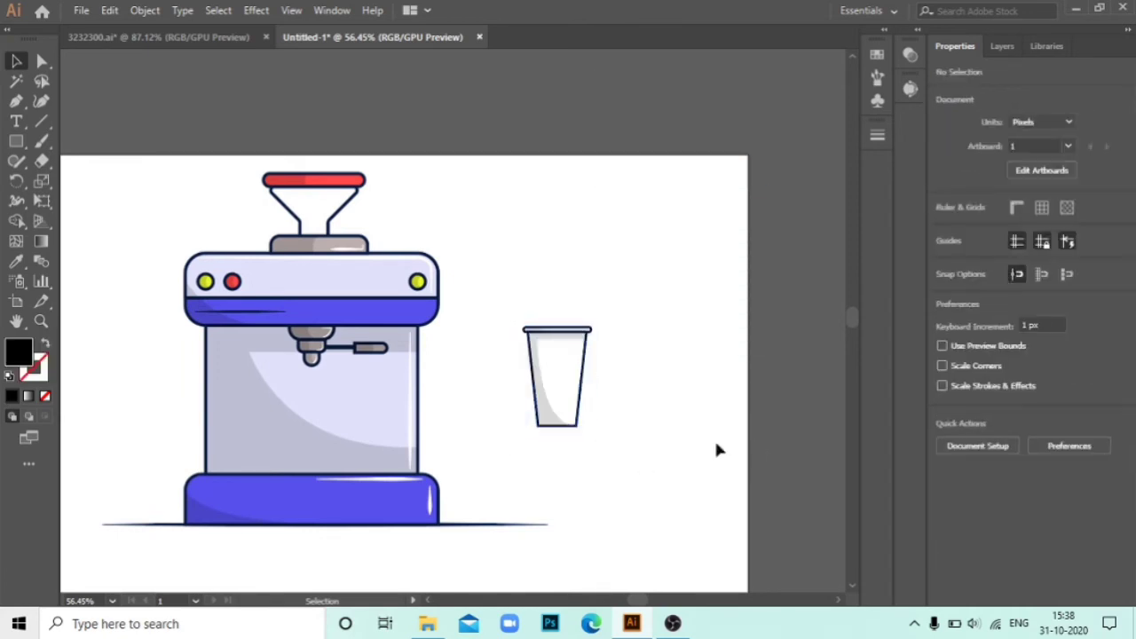
key(a)
- Nudge the cup right, shrink it slightly more, and undo an accidental panel move
click(584, 352)
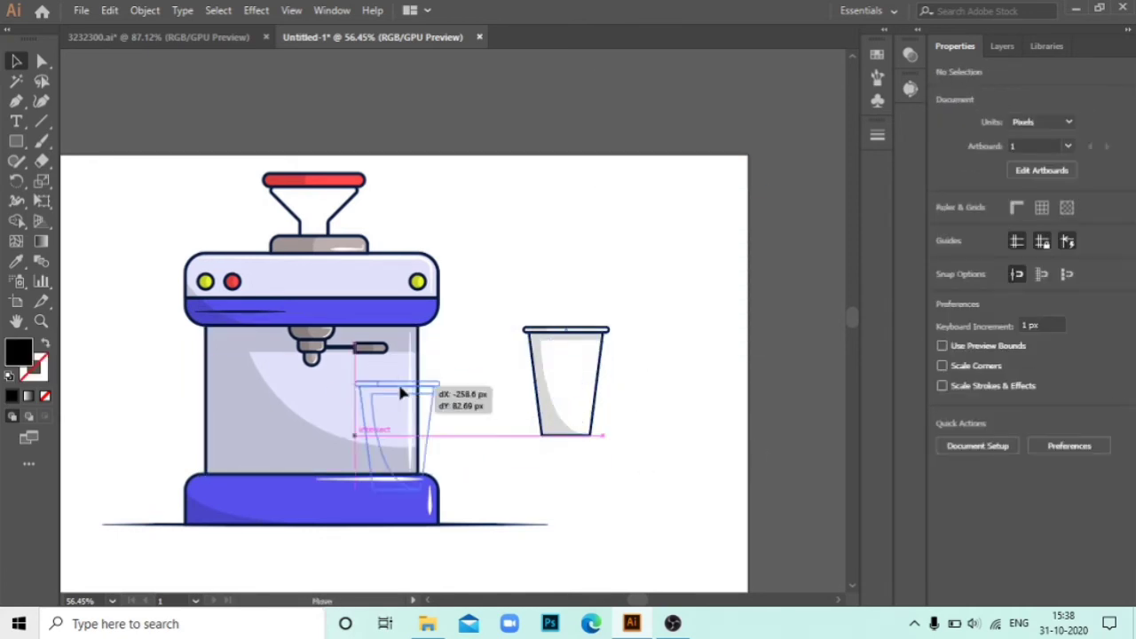
mouse_move(591, 327)
mouse_down()
mouse_move(639, 326)
mouse_move(641, 352)
mouse_up()
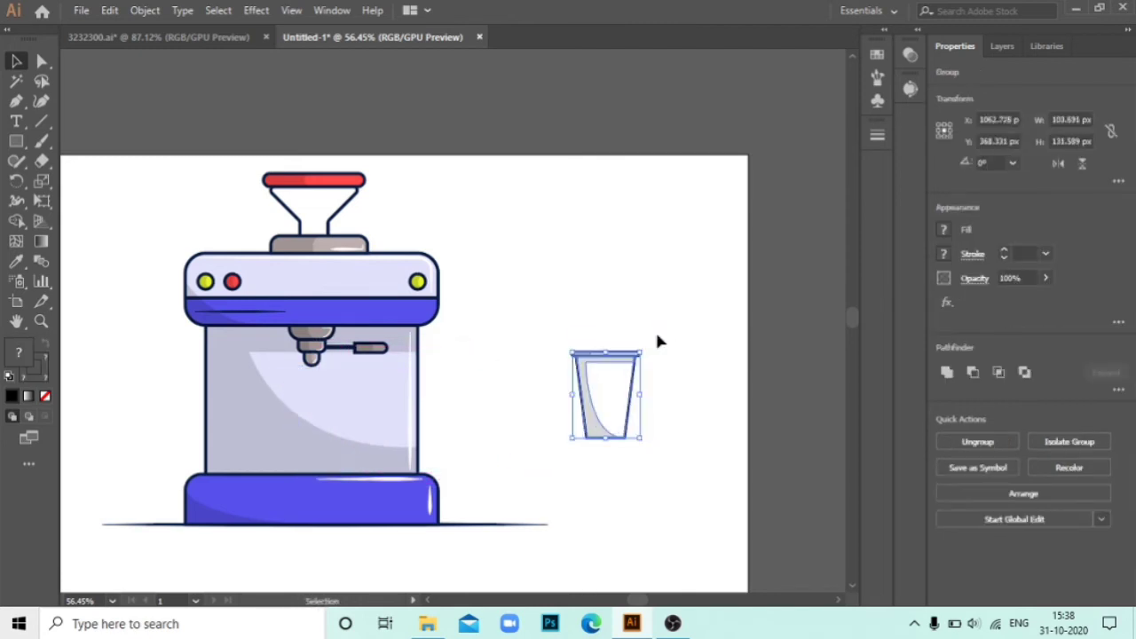
click(655, 329)
mouse_move(631, 393)
mouse_down()
mouse_move(344, 421)
mouse_move(337, 431)
mouse_move(573, 335)
mouse_up()
key(ctrl+z)
key(ctrl+z)
click(568, 320)
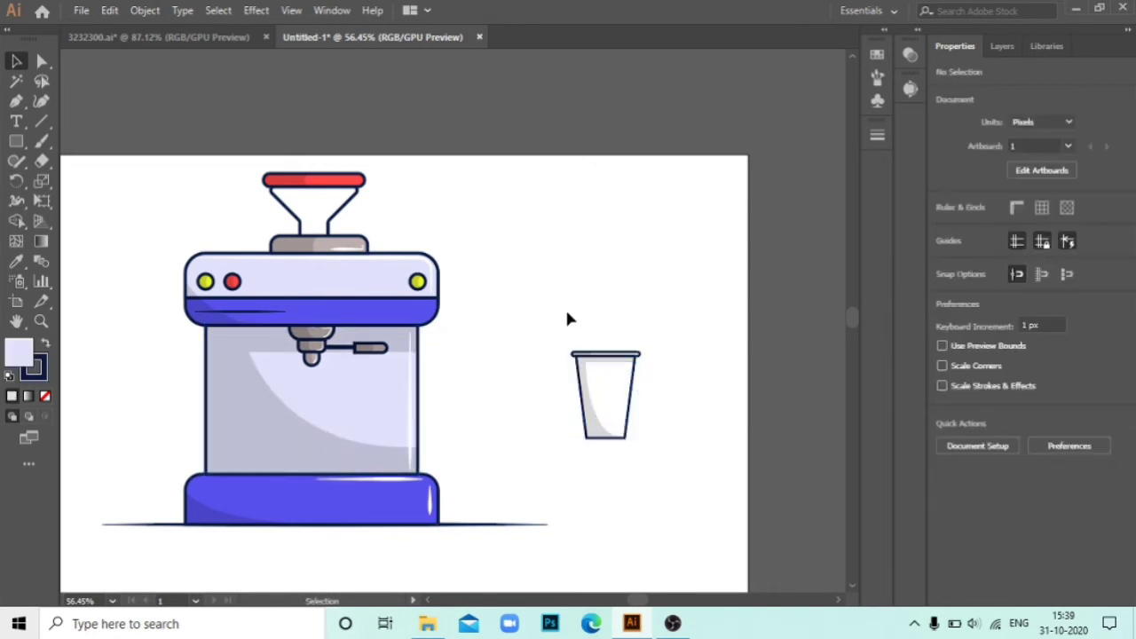
- Ungroup the cup and set its rim's fill to white
click(611, 399)
right_click(612, 399)
click(706, 271)
scroll(634, 385, up, 3)
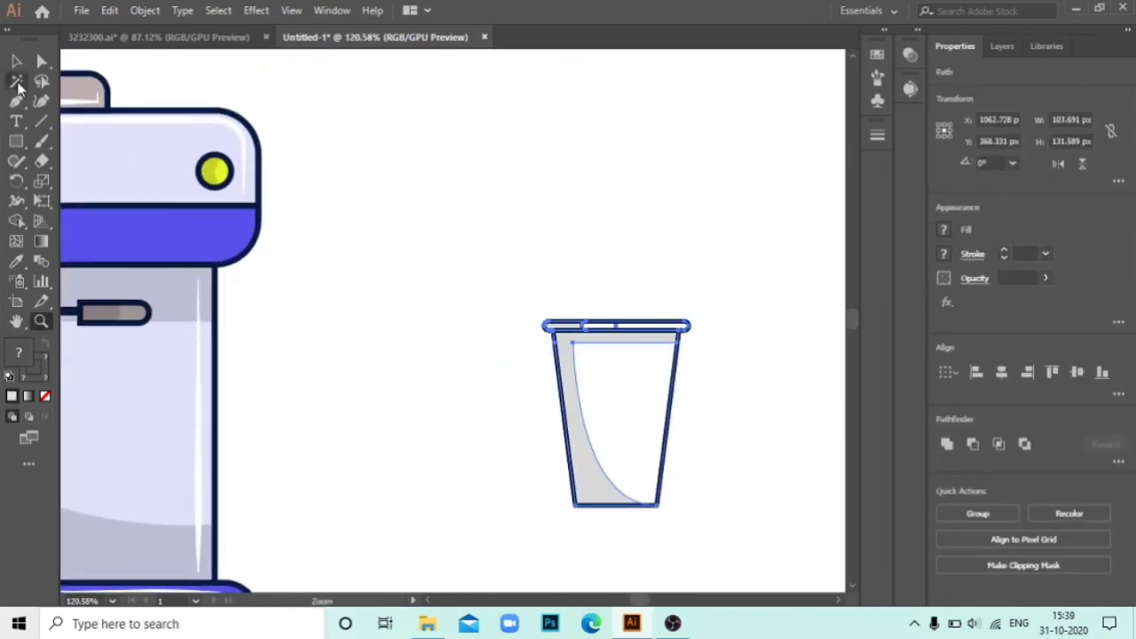
click(16, 60)
click(680, 399)
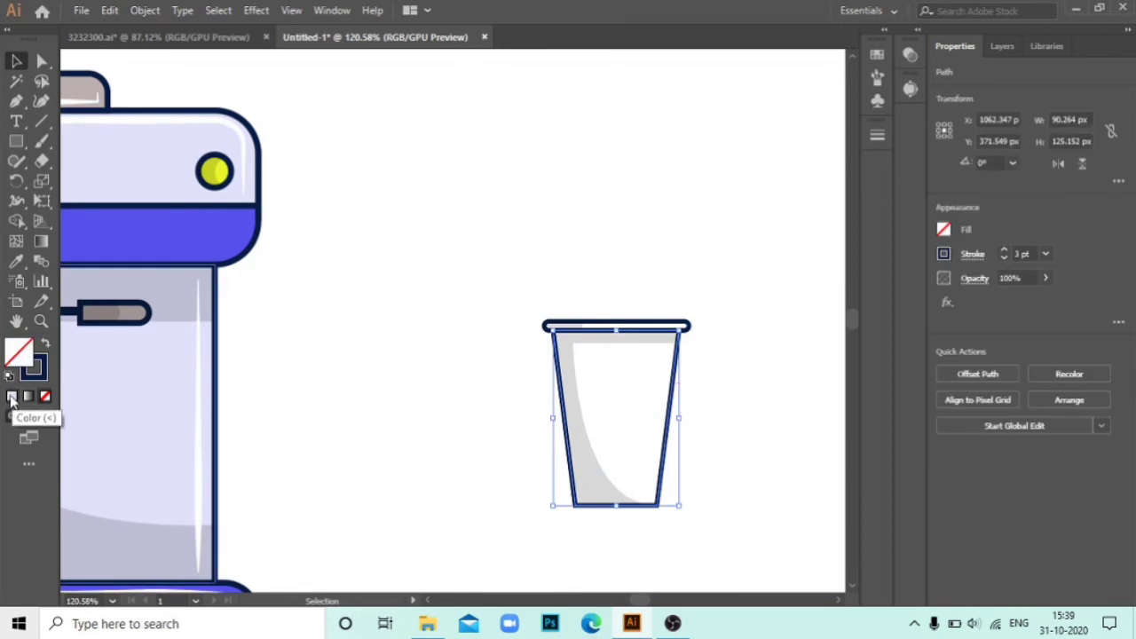
click(12, 396)
click(621, 326)
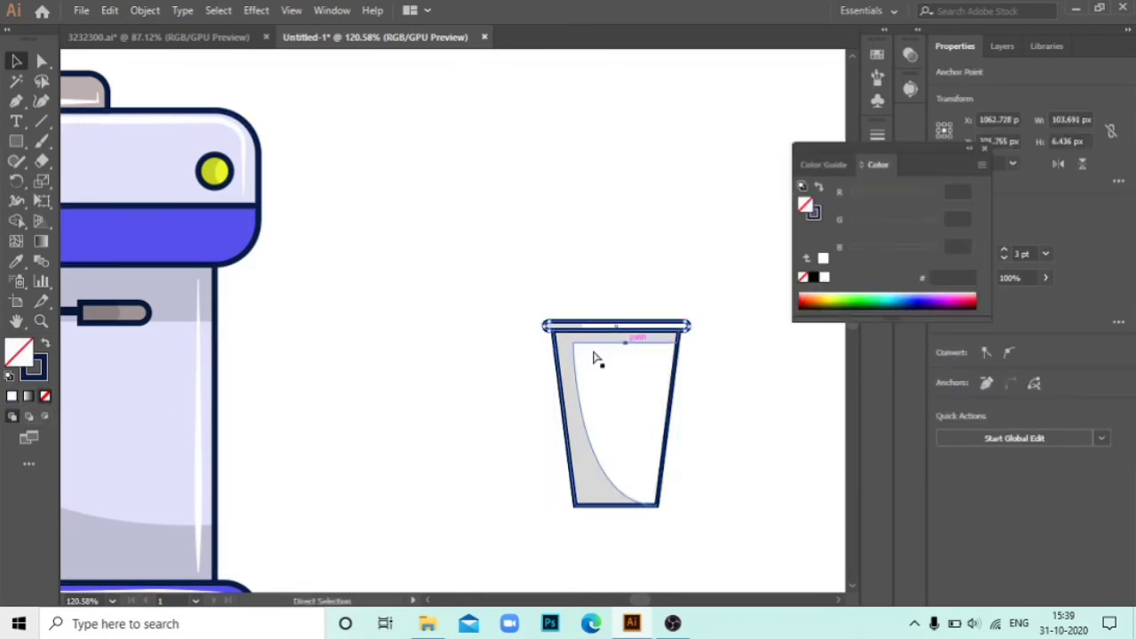
click(16, 263)
click(823, 276)
- Regroup all the cup parts and bring the cup in front of other artwork
key(v)
drag(757, 254, 570, 507)
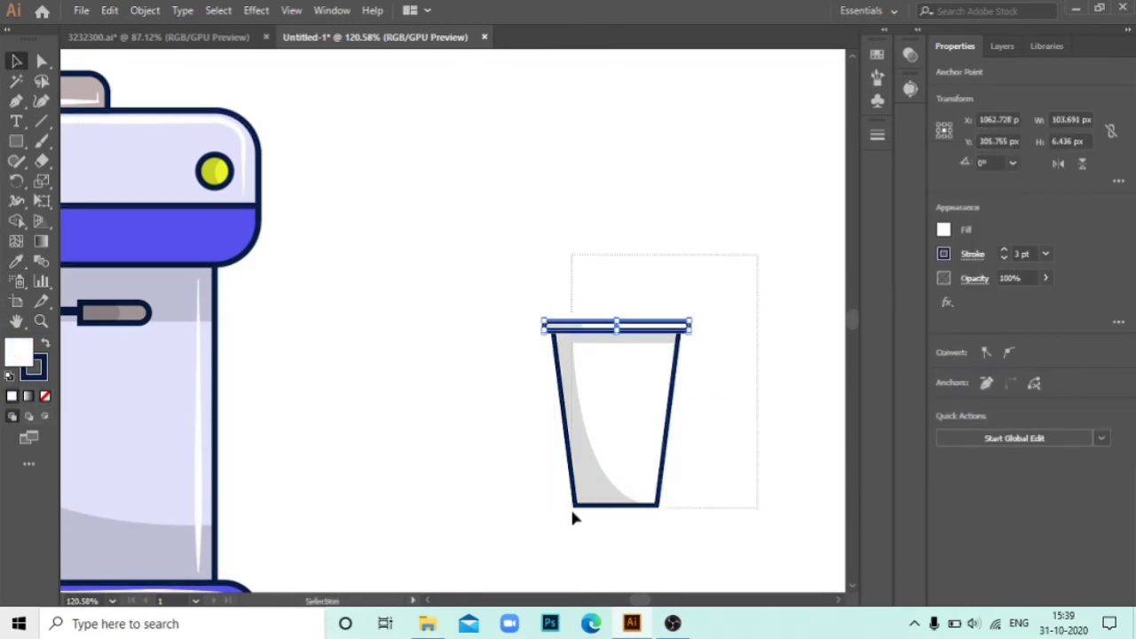
right_click(571, 426)
click(664, 196)
right_click(645, 132)
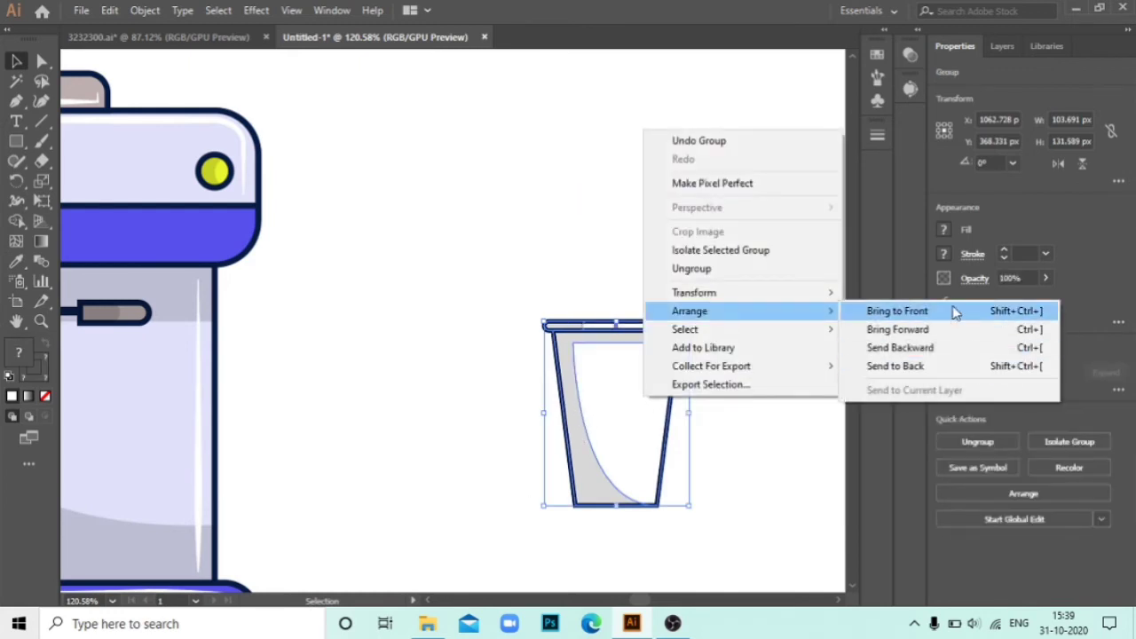
click(588, 394)
- Place the white cup inside the machine beneath the spout
mouse_move(588, 394)
mouse_down()
mouse_move(759, 309)
mouse_move(468, 402)
mouse_up()
drag(603, 497, 793, 426)
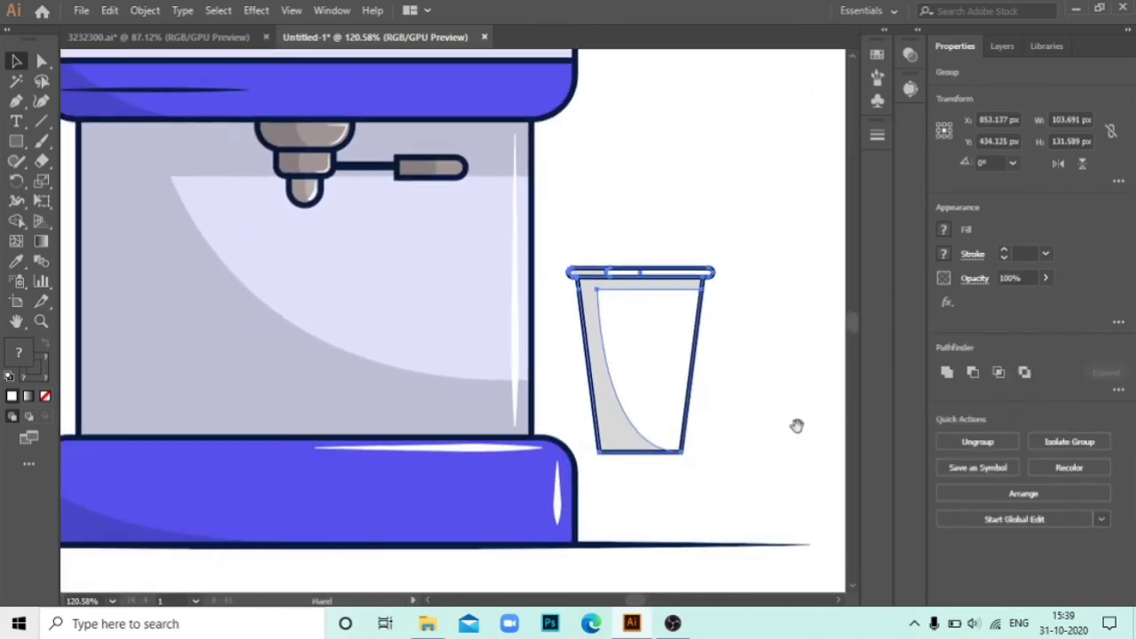
drag(617, 355, 278, 343)
click(675, 335)
key(z)
drag(675, 335, 449, 328)
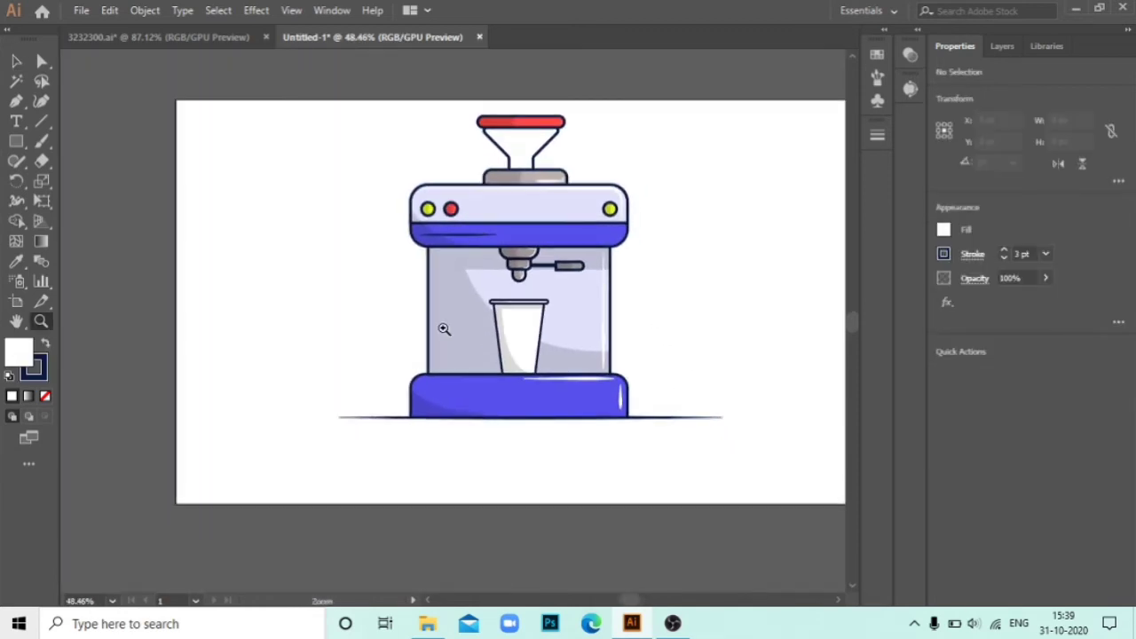
- Copy the cup onto the baseline left of the machine, delete the long ground line, and stack another copy above
key(v)
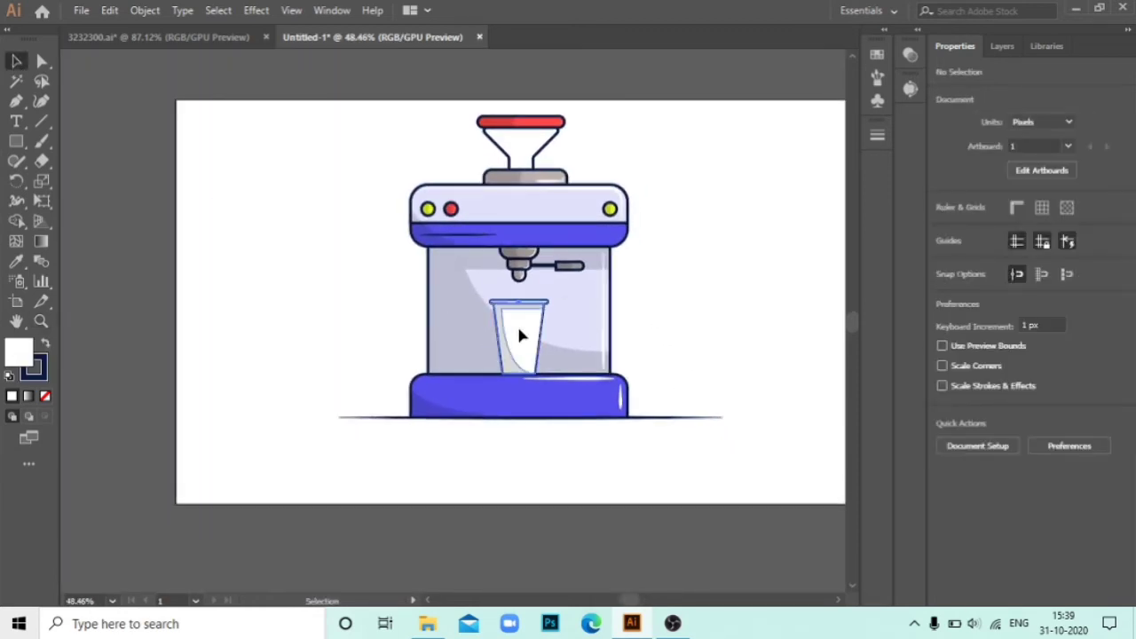
drag(520, 335, 369, 377)
click(693, 428)
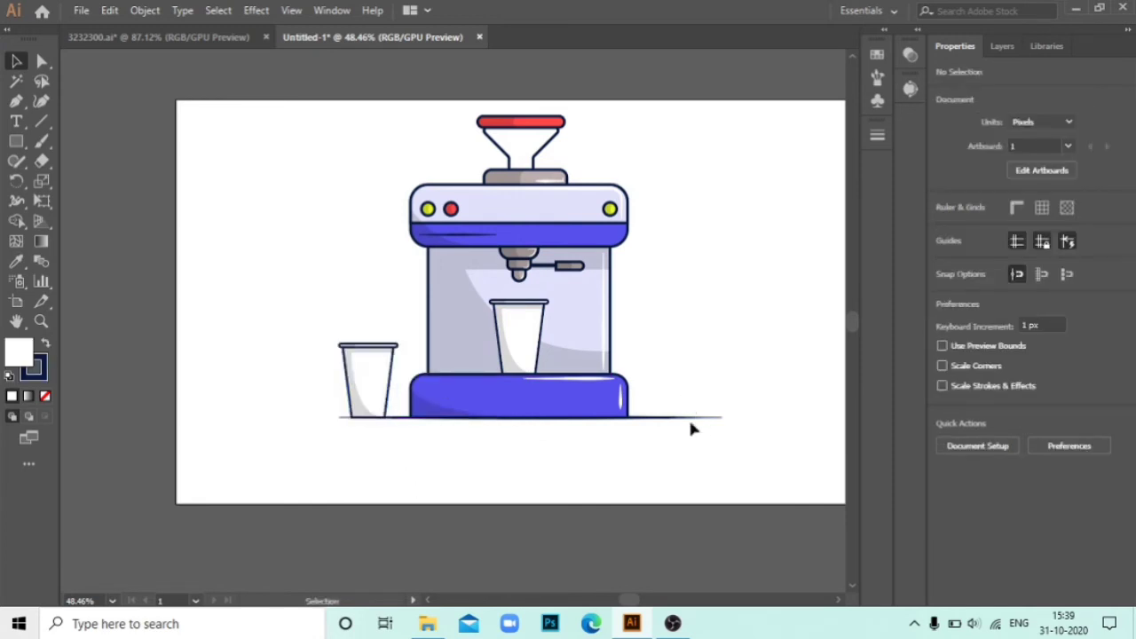
key(Delete)
drag(365, 378, 366, 357)
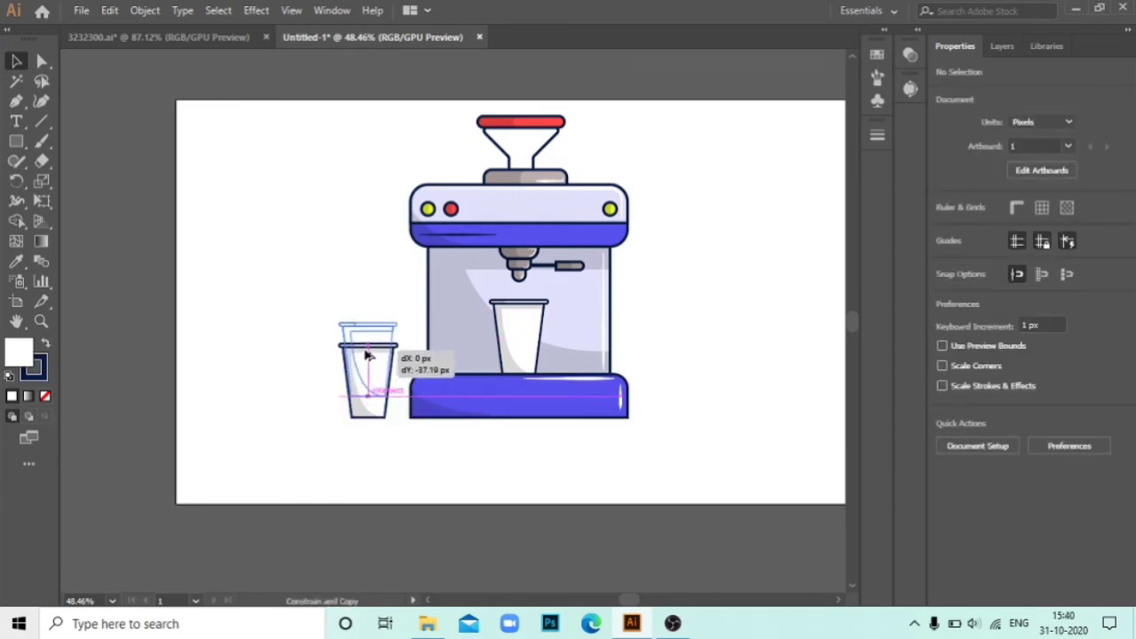
drag(366, 357, 362, 338)
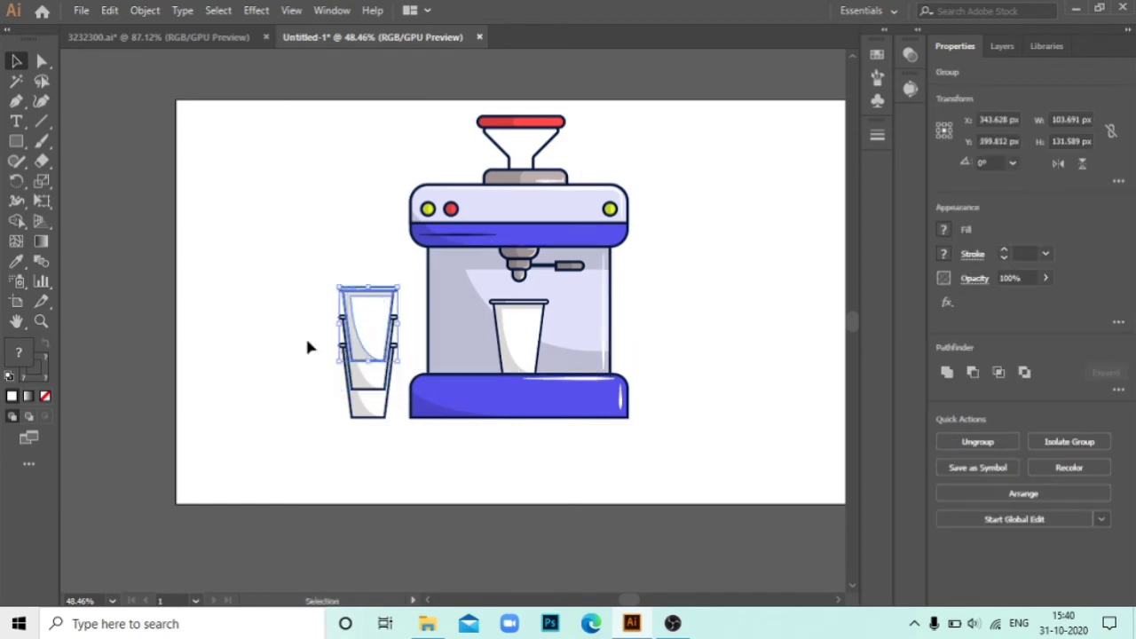
- Send the copied cups backward so the top cup sits behind the others
scroll(337, 378, up, 5)
right_click(449, 196)
click(701, 431)
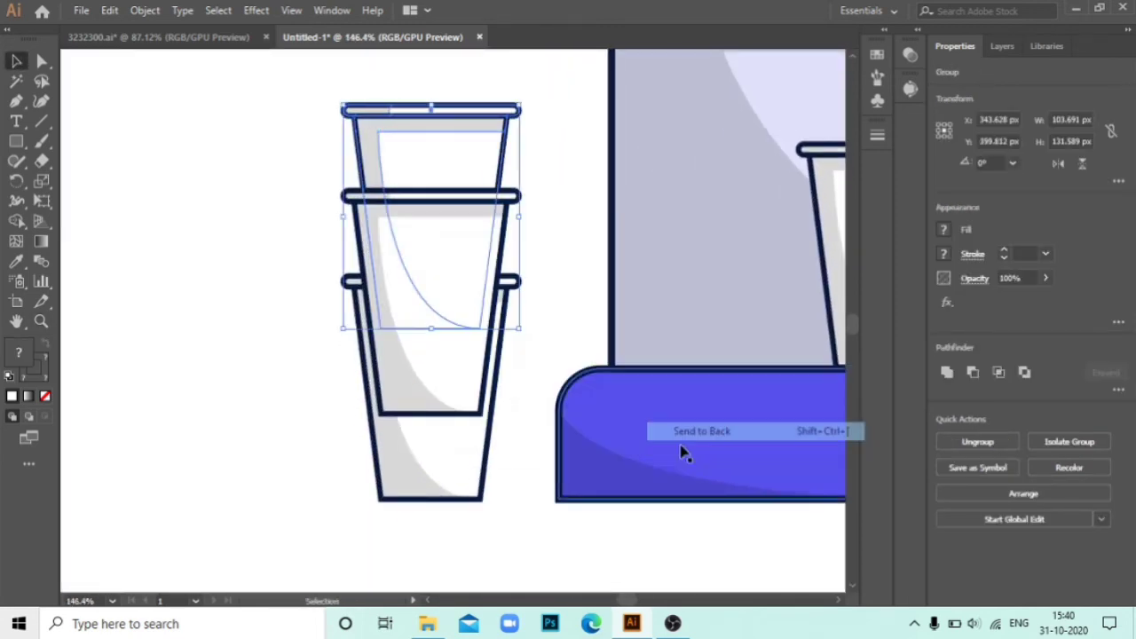
right_click(520, 127)
click(706, 344)
click(423, 238)
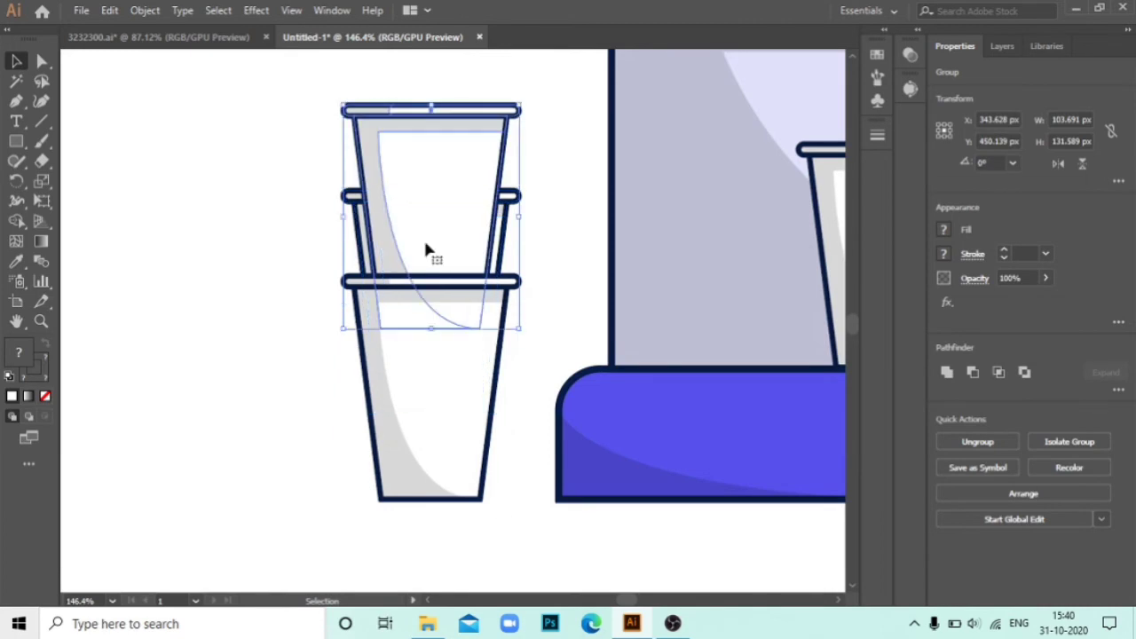
right_click(432, 206)
click(676, 383)
click(414, 504)
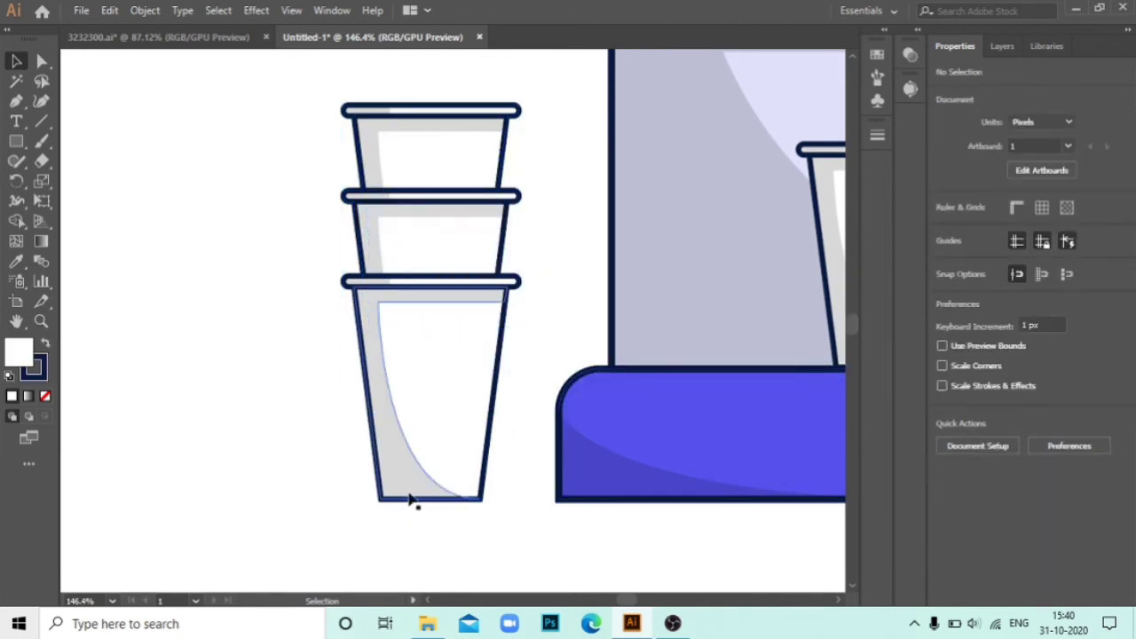
- Move the middle and top cups down so the three cups nest together
key(z)
scroll(611, 421, down, 5)
scroll(465, 455, up, 5)
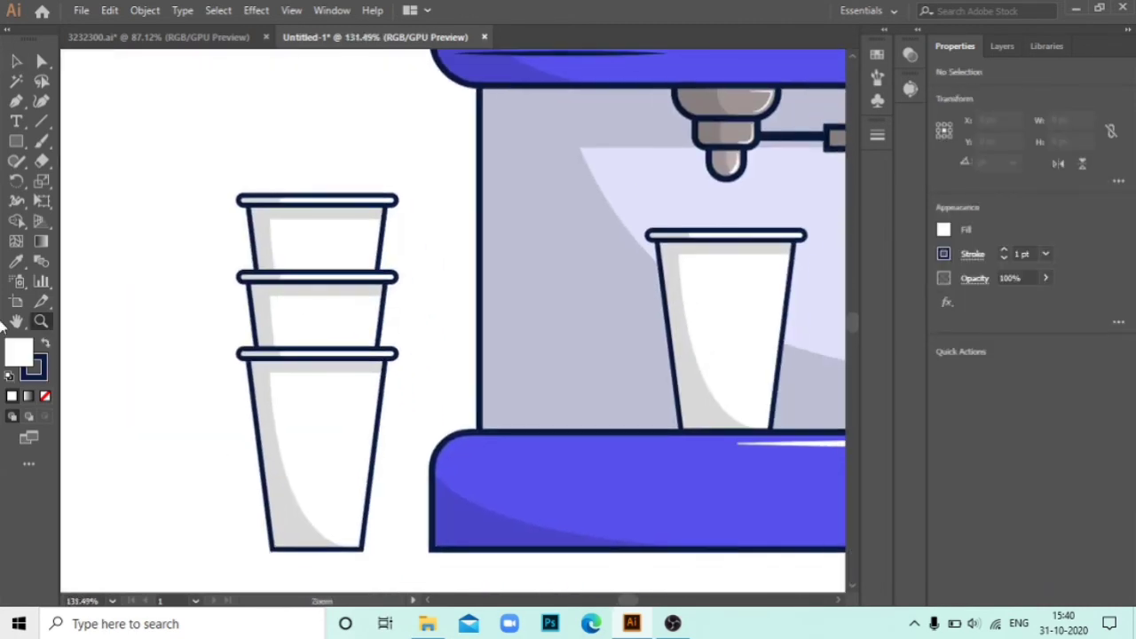
click(16, 60)
drag(305, 294, 310, 325)
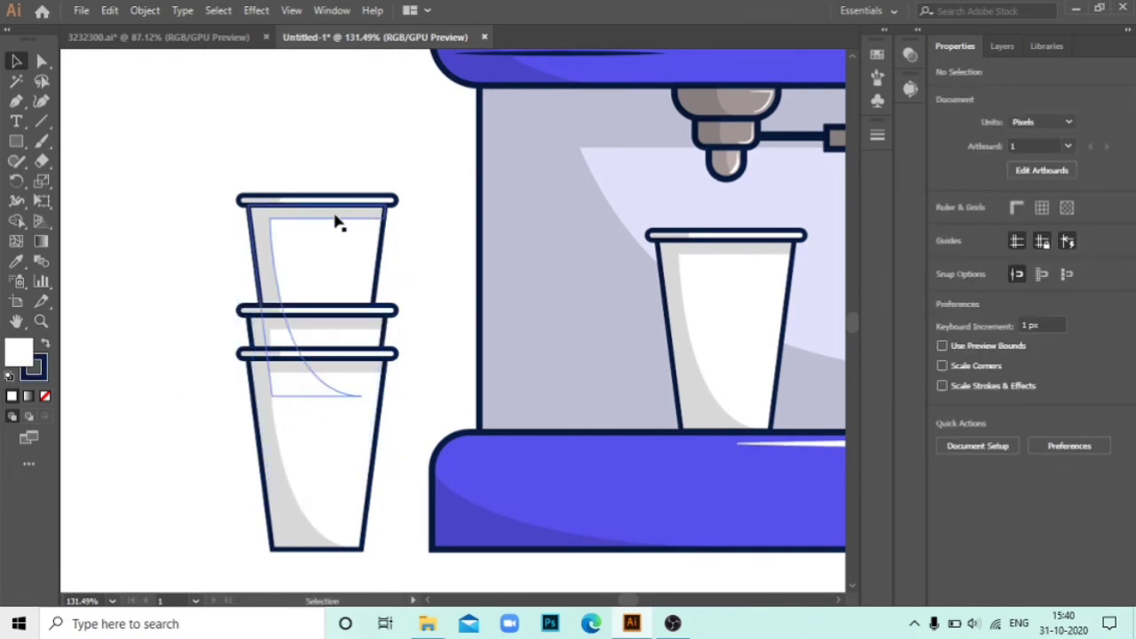
drag(337, 233, 338, 287)
scroll(466, 466, down, 4)
scroll(532, 355, down, 2)
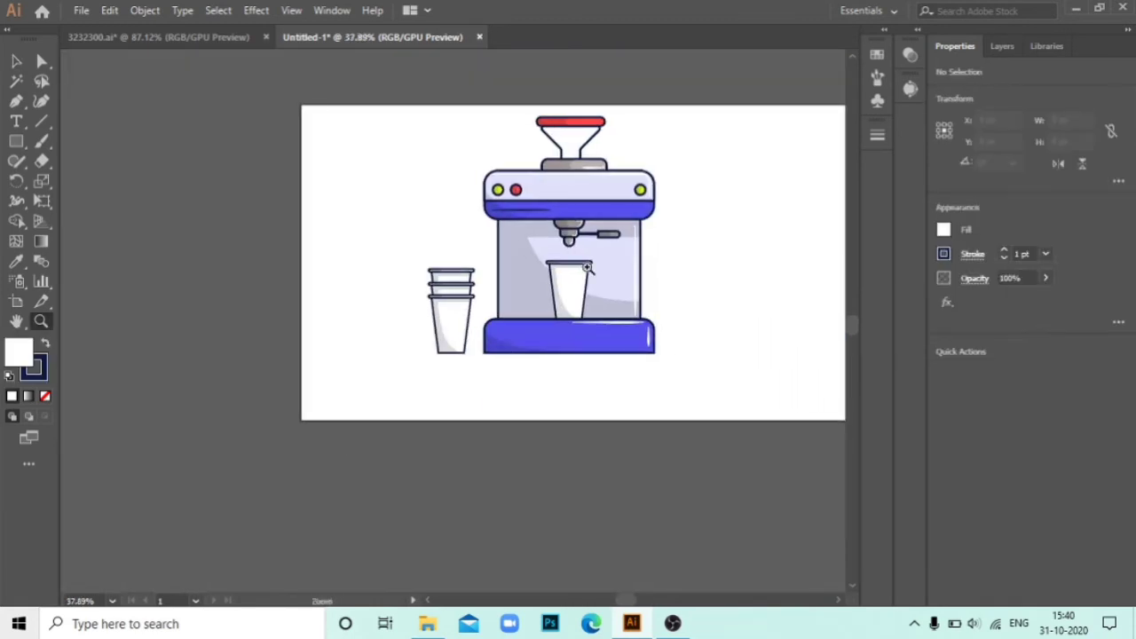
scroll(519, 328, up, 3)
- Select the whole cup stack and rotate it 180° upside down
key(c)
click(535, 373)
key(Return)
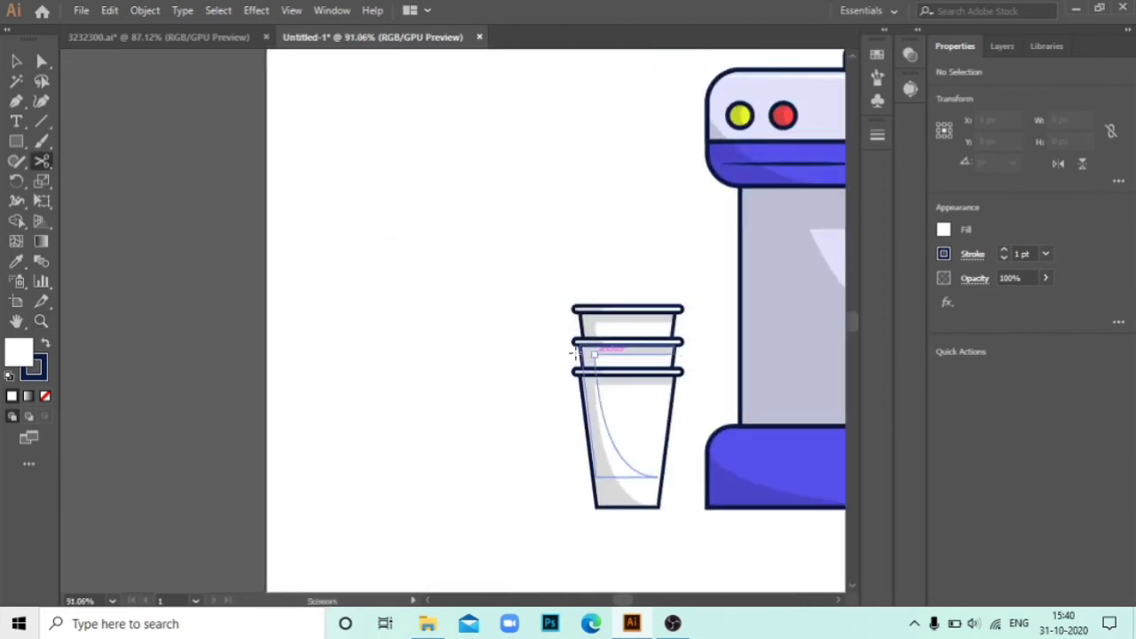
key(v)
mouse_move(515, 358)
mouse_down()
mouse_move(700, 511)
mouse_move(532, 269)
mouse_up()
click(532, 269)
mouse_move(762, 557)
mouse_down()
mouse_move(353, 504)
mouse_move(227, 437)
mouse_up()
key(z)
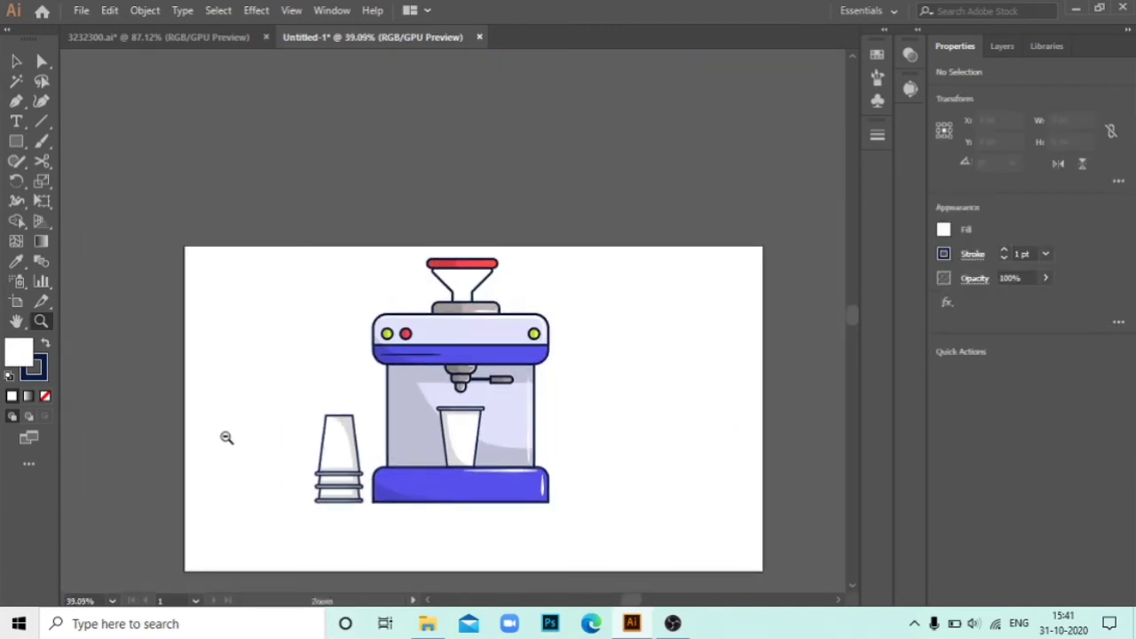
- Draw a vertical line from the spout bottom down to the cup rim
drag(455, 416, 896, 604)
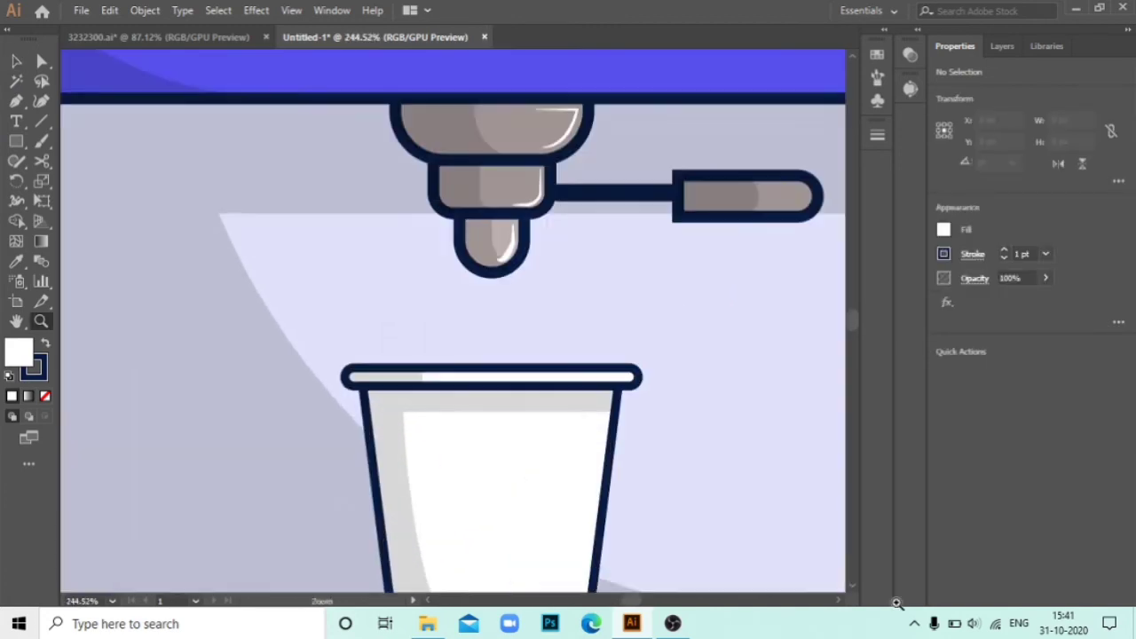
click(492, 273)
key(ctrl+z)
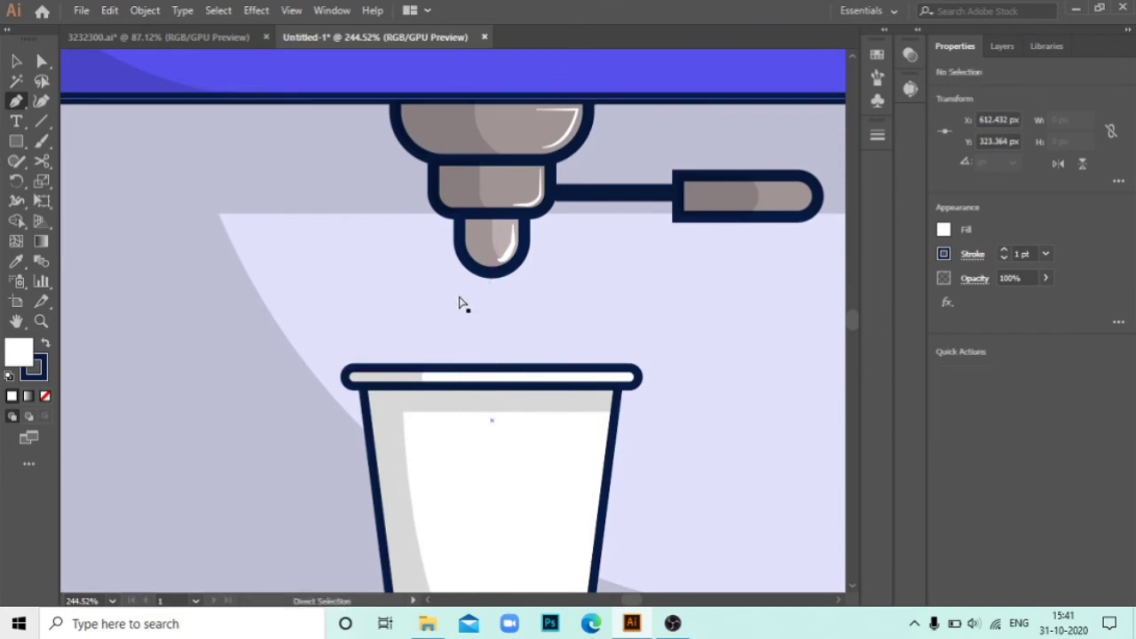
click(492, 280)
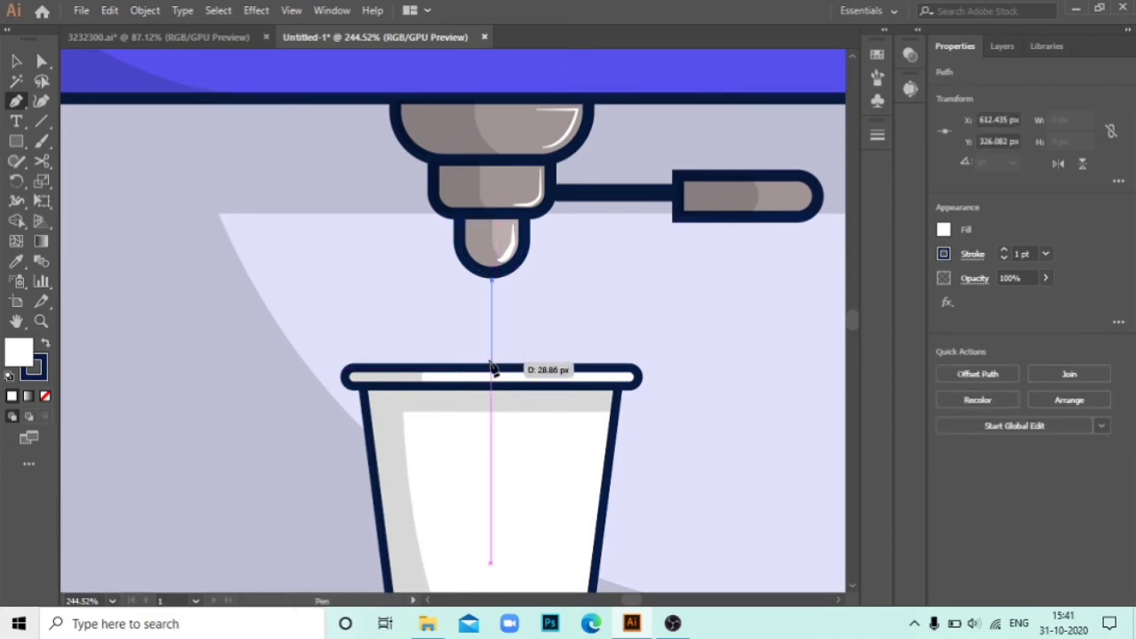
click(492, 362)
key(v)
- Give the stream an 8 pt brown A34824 stroke
key(ctrl+F10)
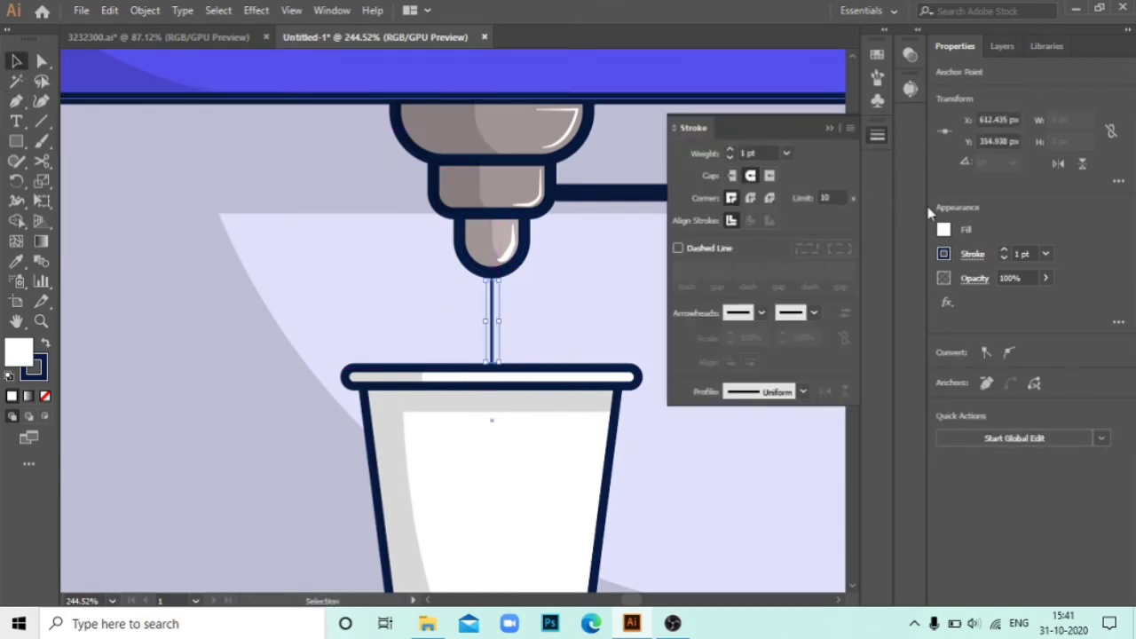
click(1005, 251)
double_click(33, 367)
click(753, 437)
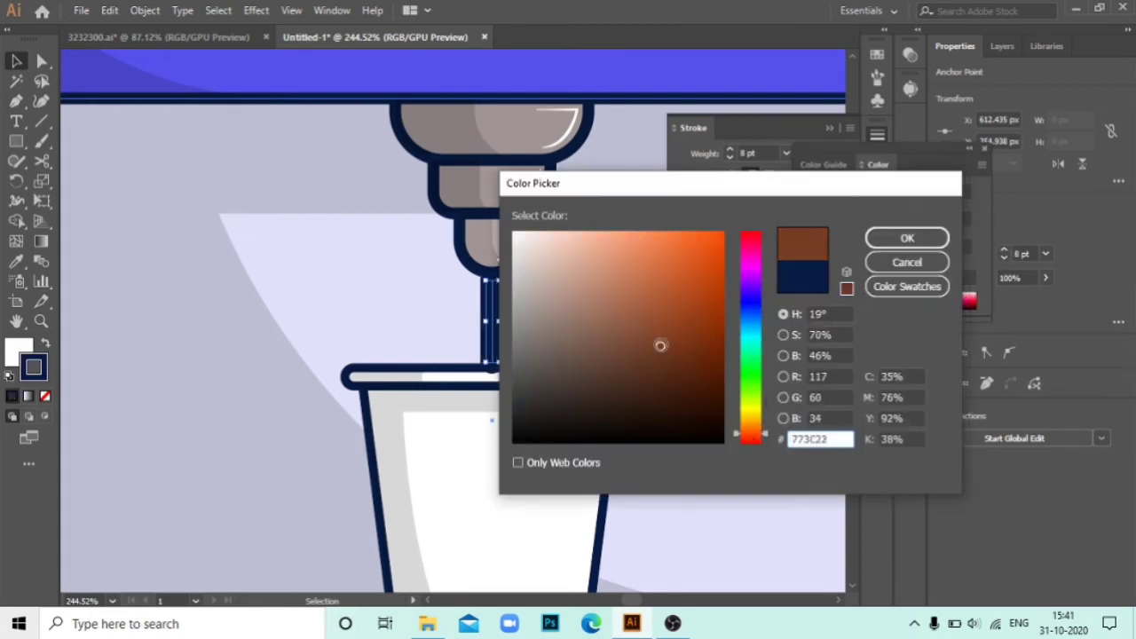
drag(659, 345, 672, 304)
click(907, 237)
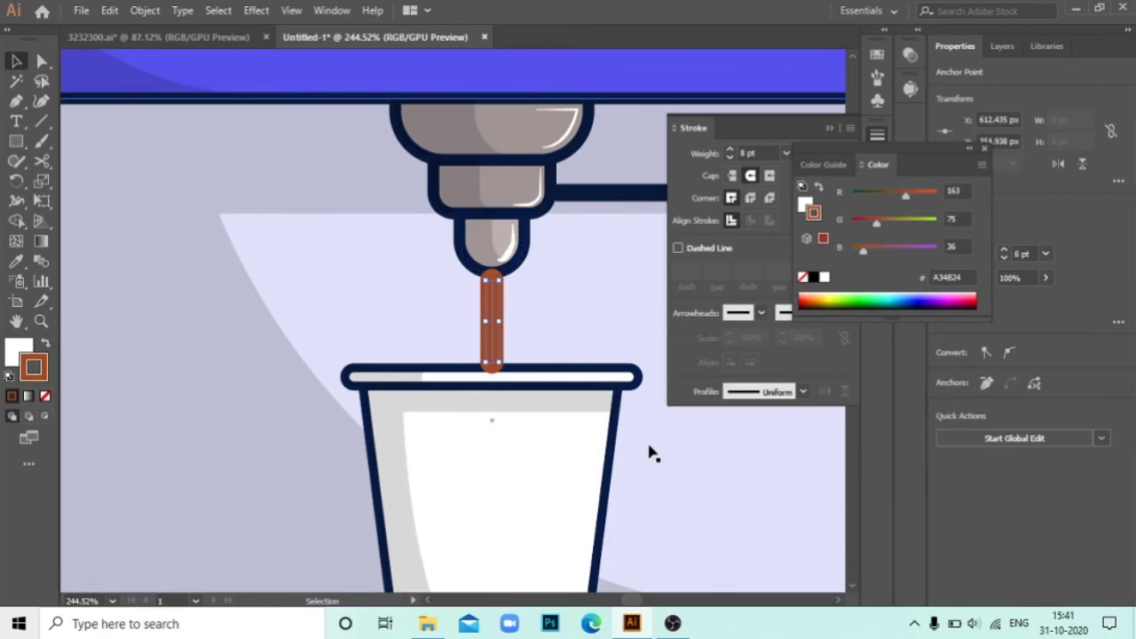
click(731, 176)
- Move the stream's top end up to the spout and give it rounded caps
drag(505, 299, 594, 352)
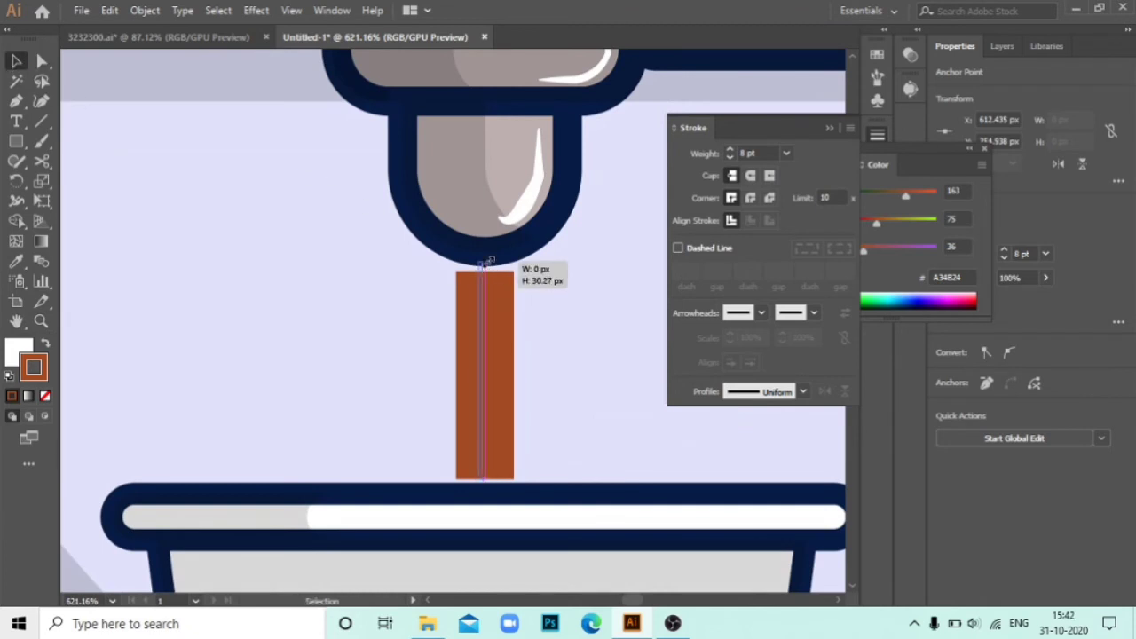
drag(487, 263, 484, 271)
click(482, 375)
click(750, 175)
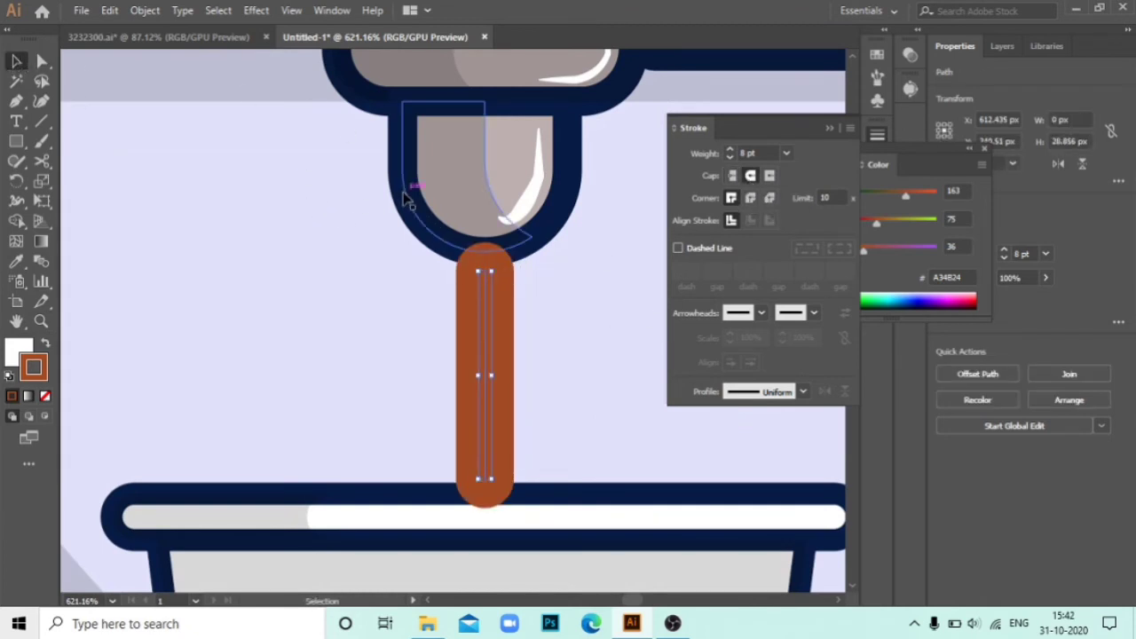
key(ctrl+0)
ctrl+click(462, 218)
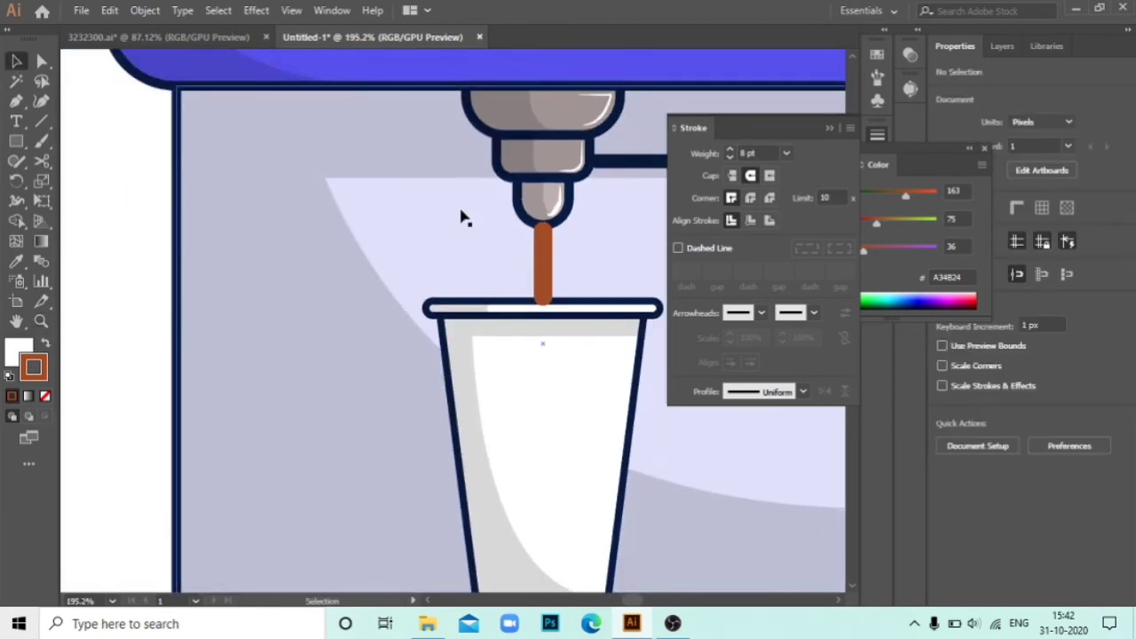
drag(461, 217, 629, 328)
- Bring the cup in front of the coffee stream
click(16, 59)
right_click(266, 504)
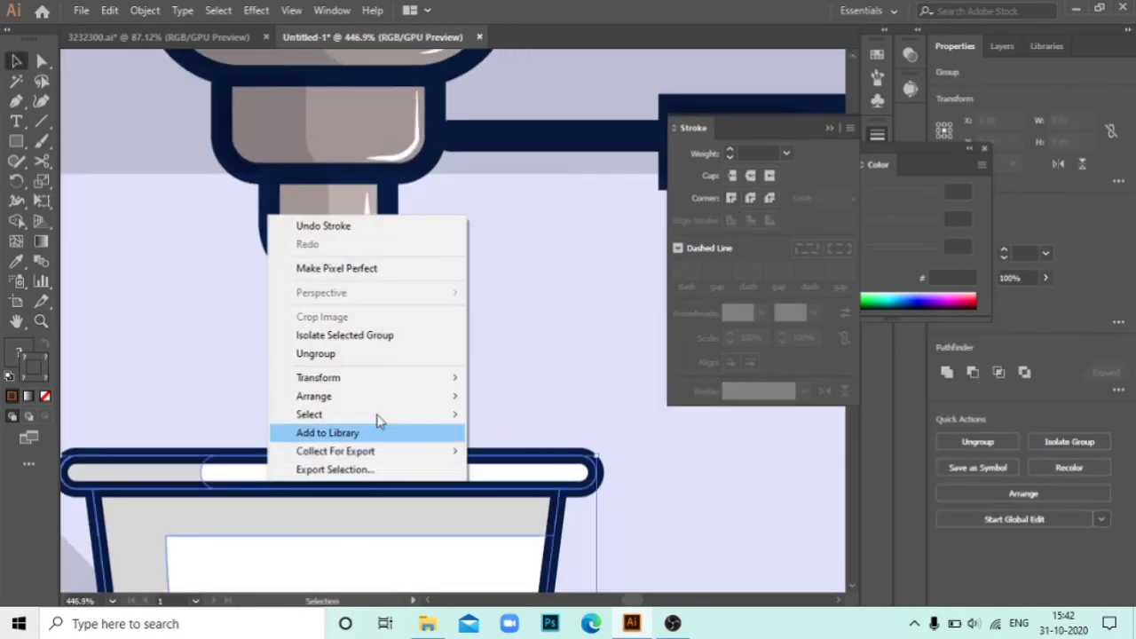
click(515, 449)
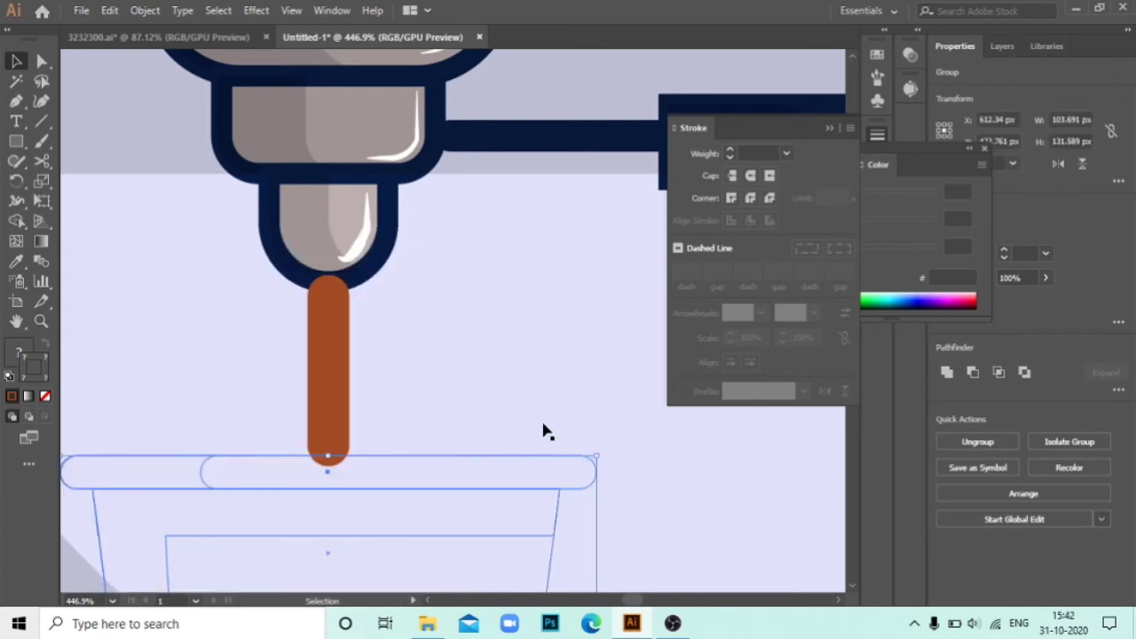
key(ctrl+z)
right_click(453, 456)
click(690, 382)
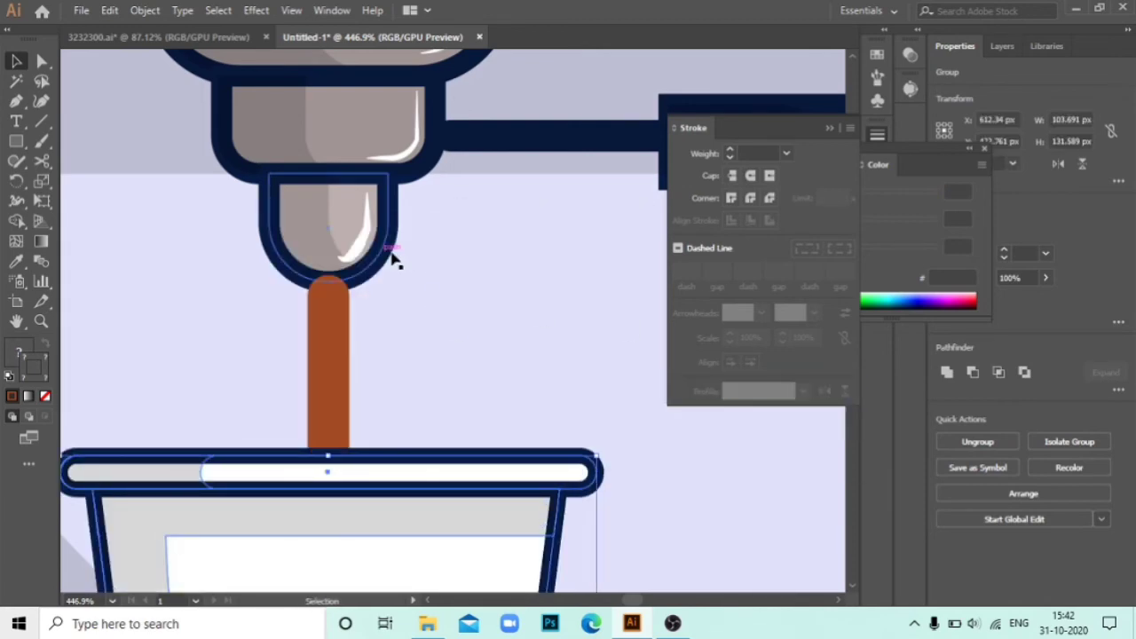
- Bring the nozzle's bottom piece in front of the stream
key(z)
drag(393, 254, 579, 334)
key(ctrl+shift+a)
scroll(315, 310, up, 5)
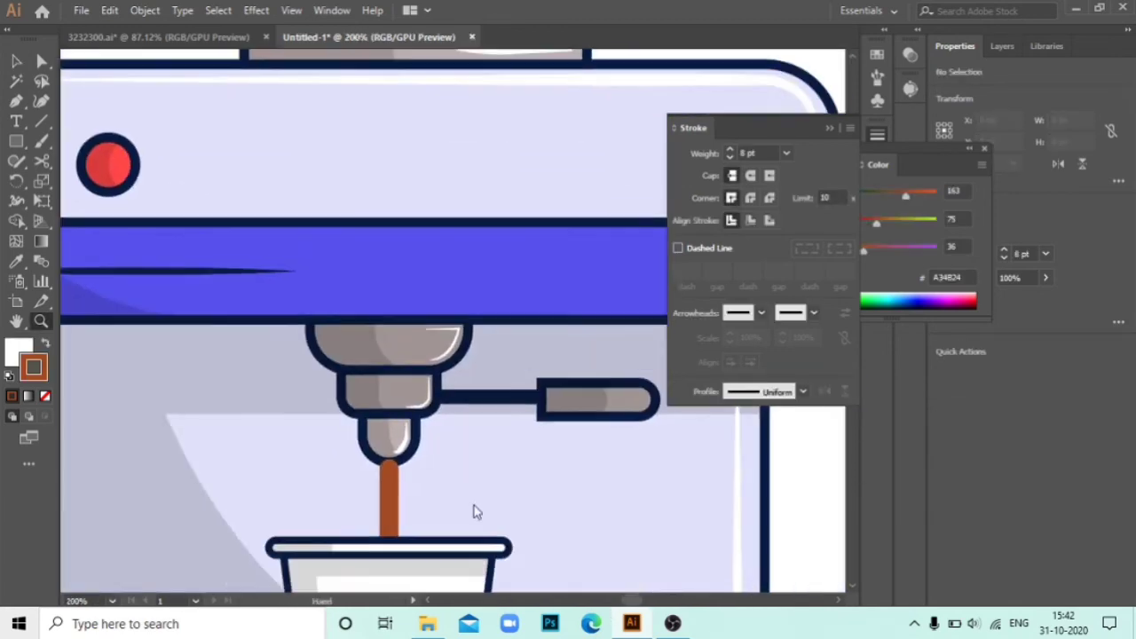
drag(471, 510, 586, 510)
key(v)
click(393, 381)
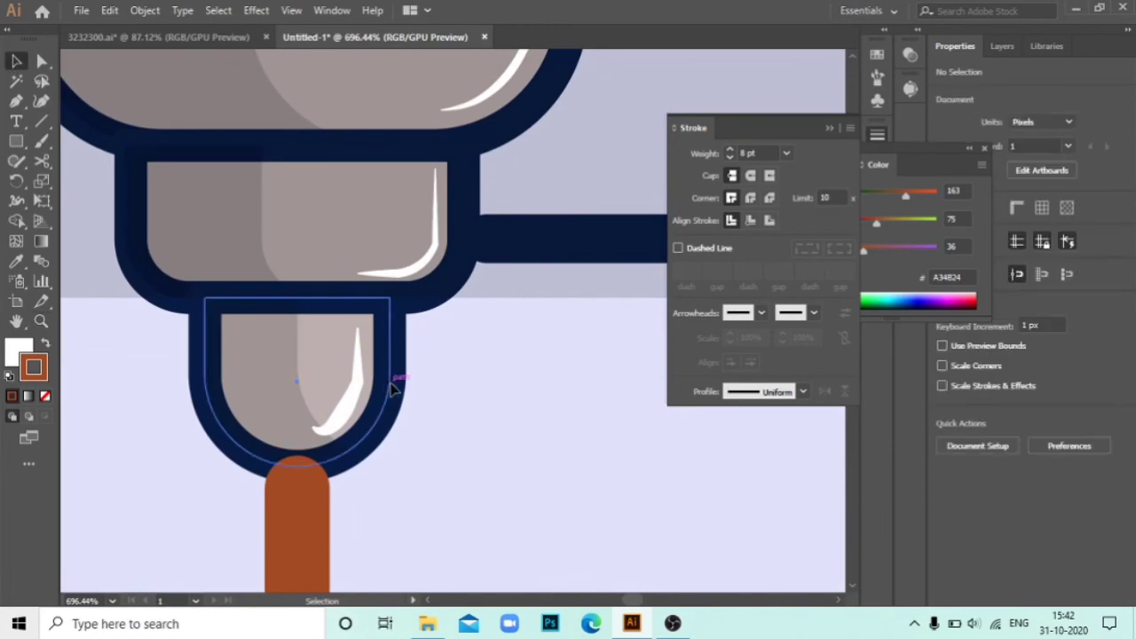
right_click(277, 377)
click(490, 303)
scroll(222, 381, down, 10)
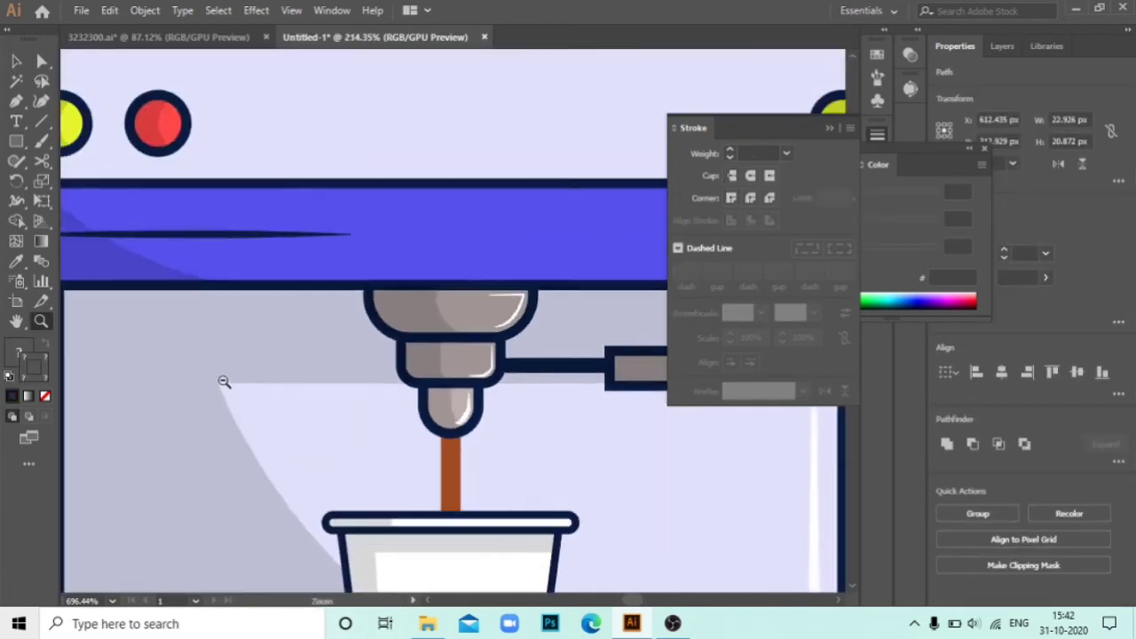
scroll(407, 352, up, 6)
- Thicken the brown stream's stroke to 11 pt
key(v)
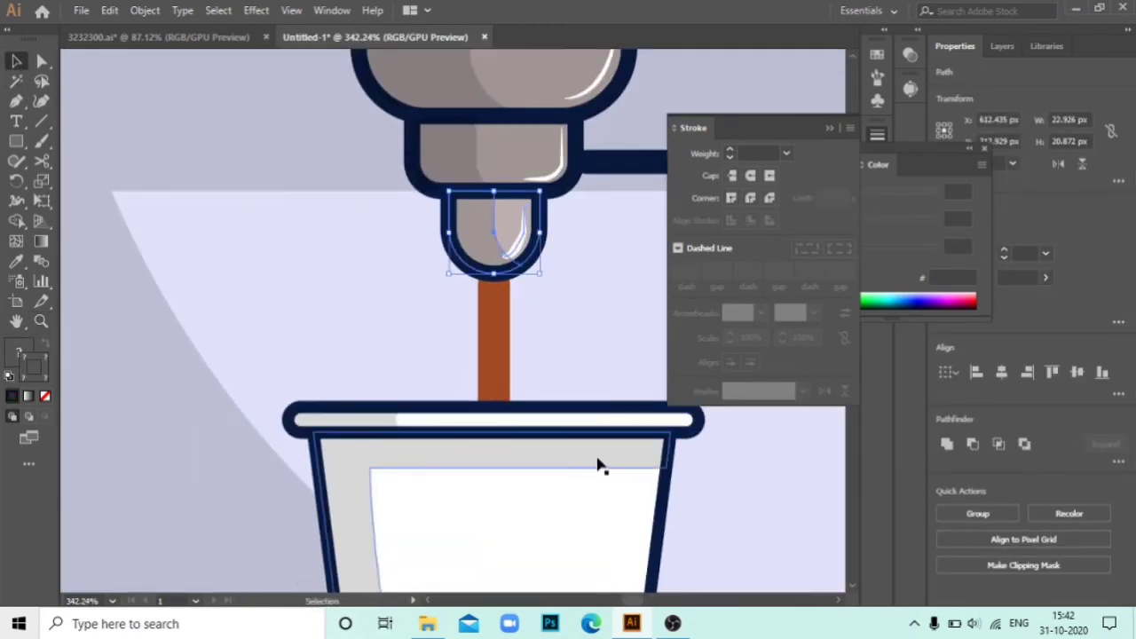
click(494, 329)
click(1004, 254)
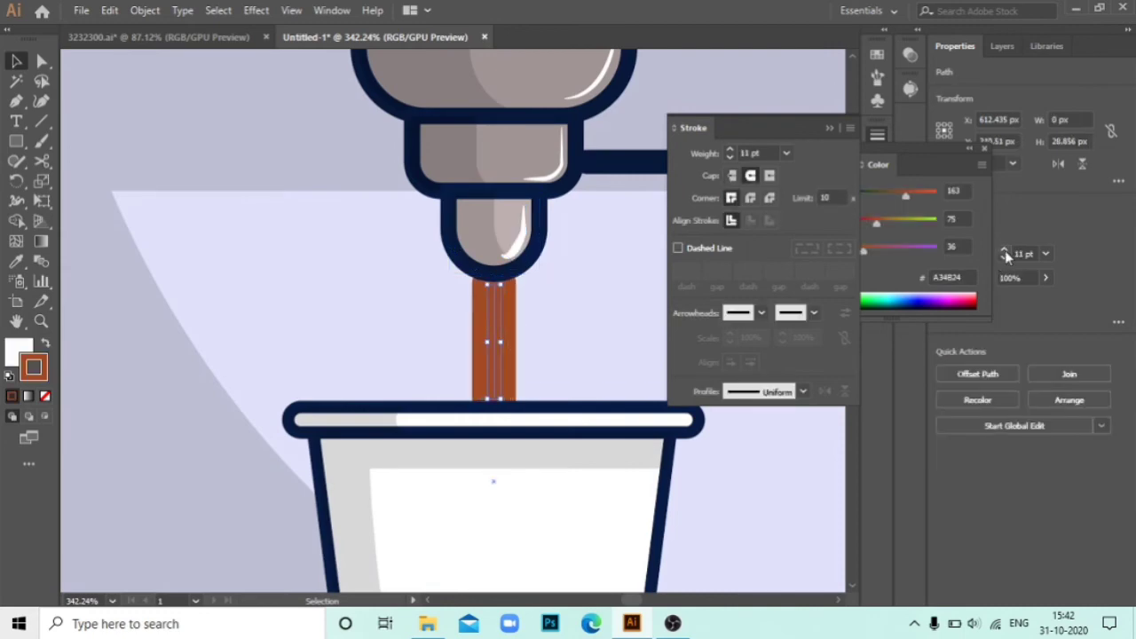
key(z)
scroll(401, 433, down, 5)
scroll(461, 367, down, 1)
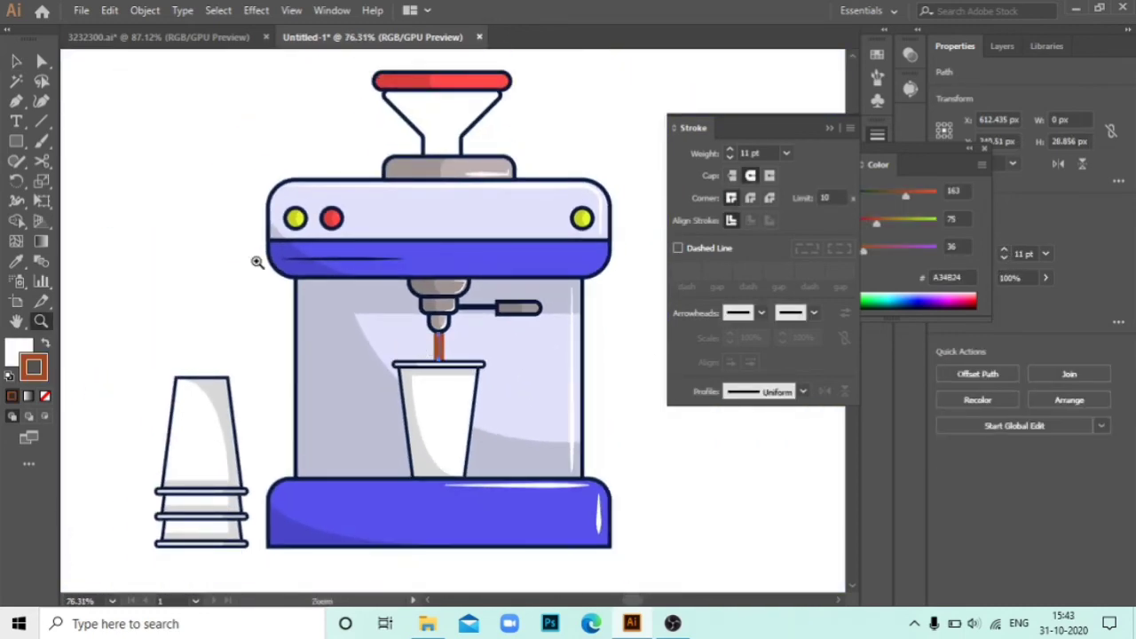
- Draw a line along the machine base and copy the base's styling onto it
click(213, 149)
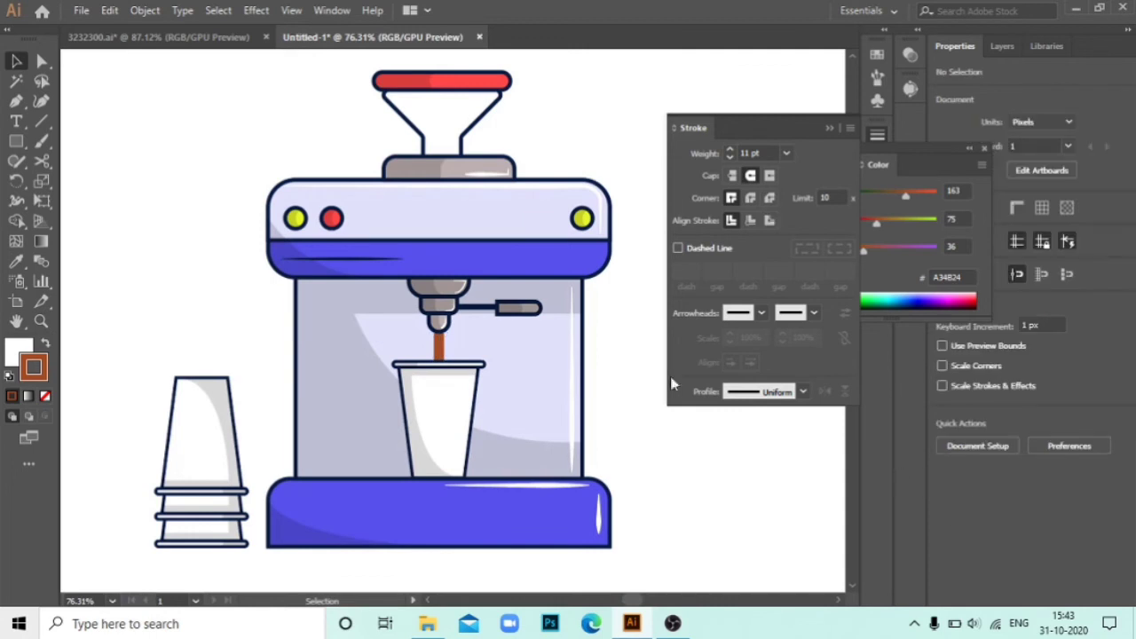
key(p)
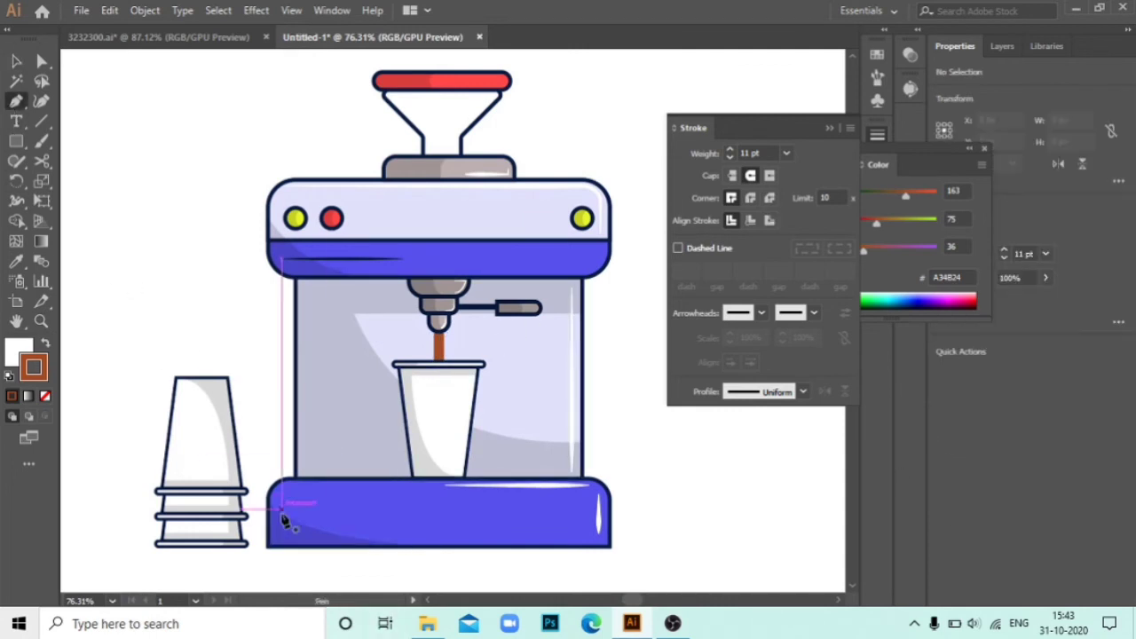
click(281, 532)
click(466, 533)
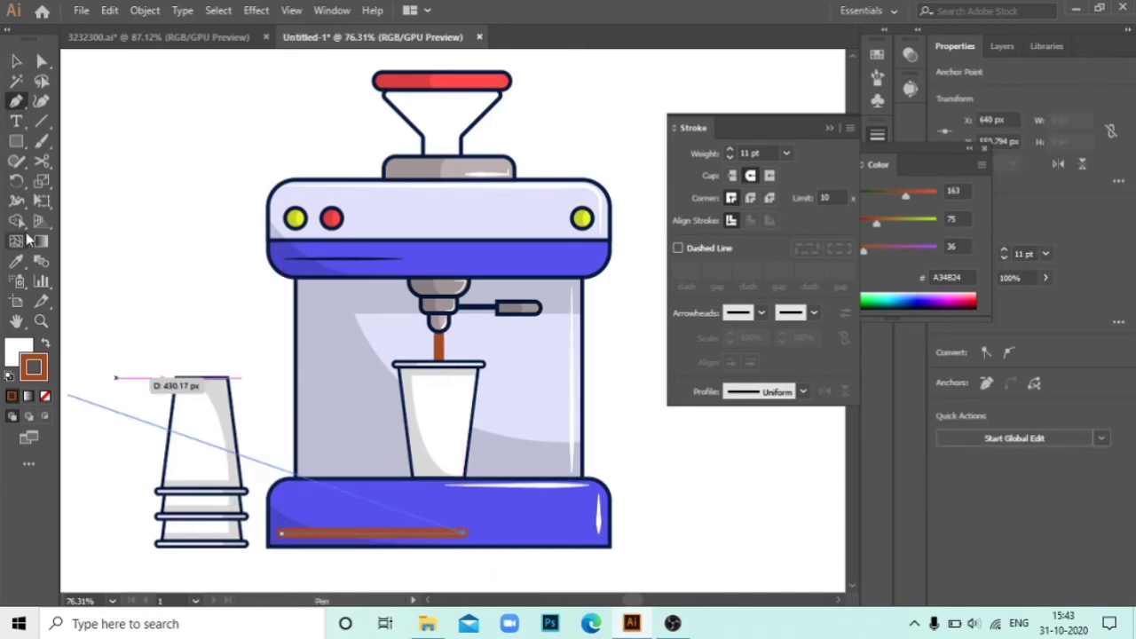
click(16, 260)
click(380, 494)
- Give the base line a tapered width profile and close the floating colour settings
click(803, 391)
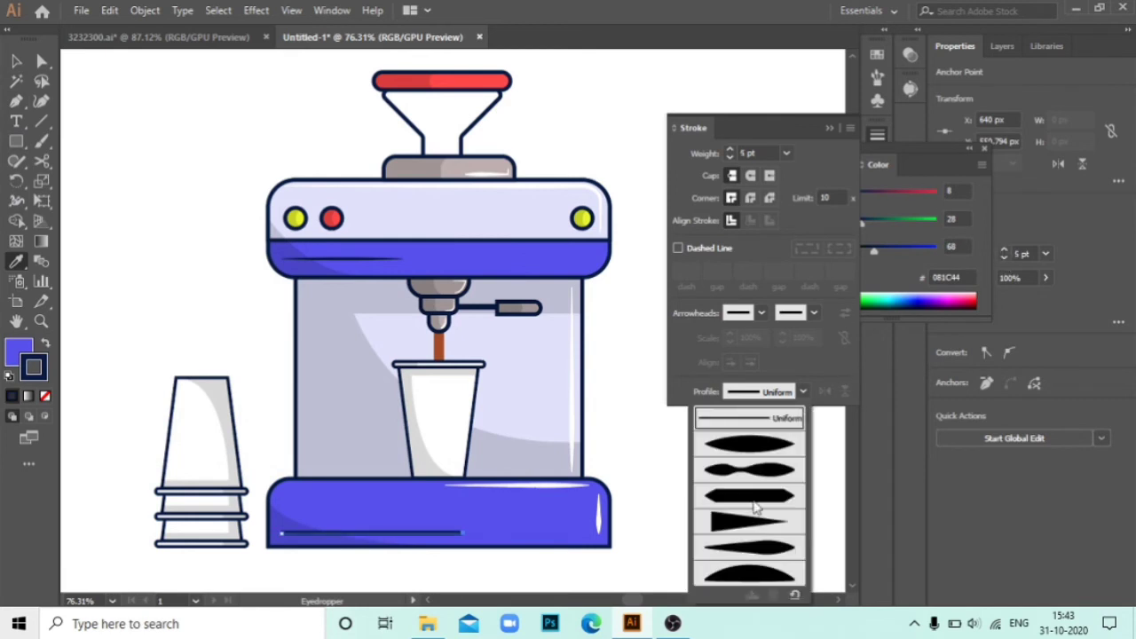
click(750, 557)
click(831, 128)
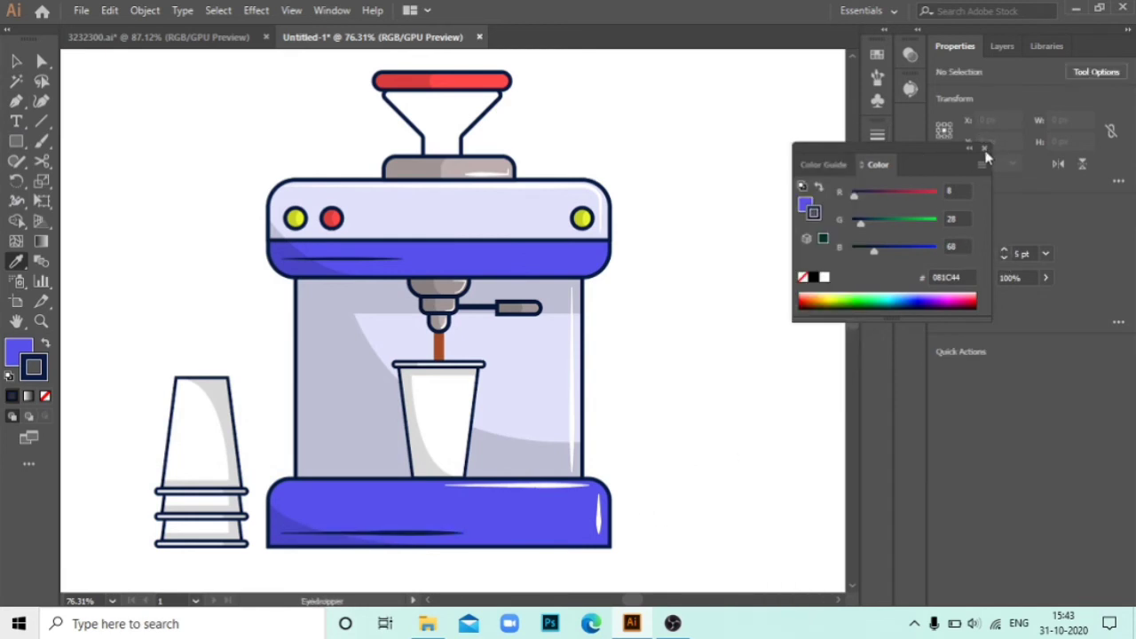
key(v)
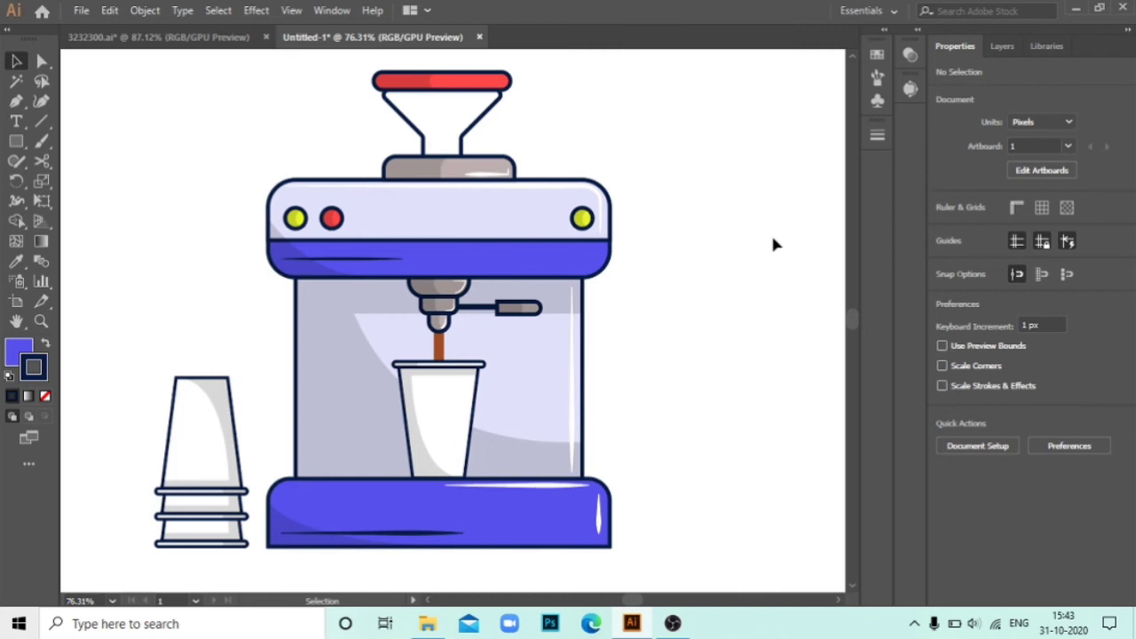
- Offset the funnel outline by -10 px to create an inset inner path
click(404, 118)
click(977, 374)
text(-)
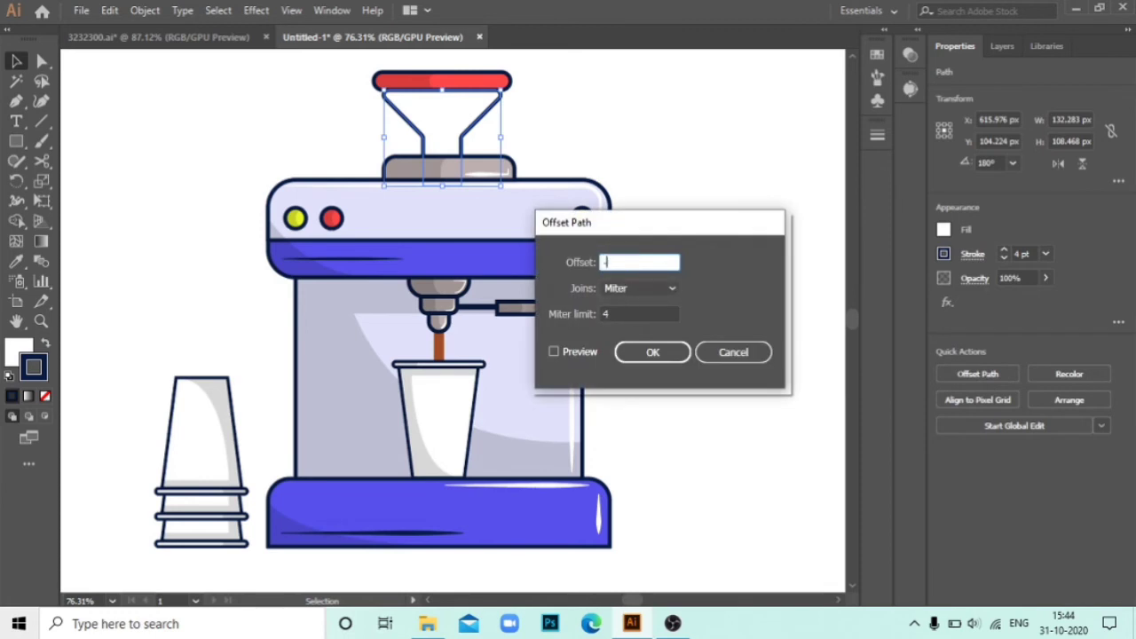
text(10)
click(554, 352)
click(653, 353)
click(486, 142)
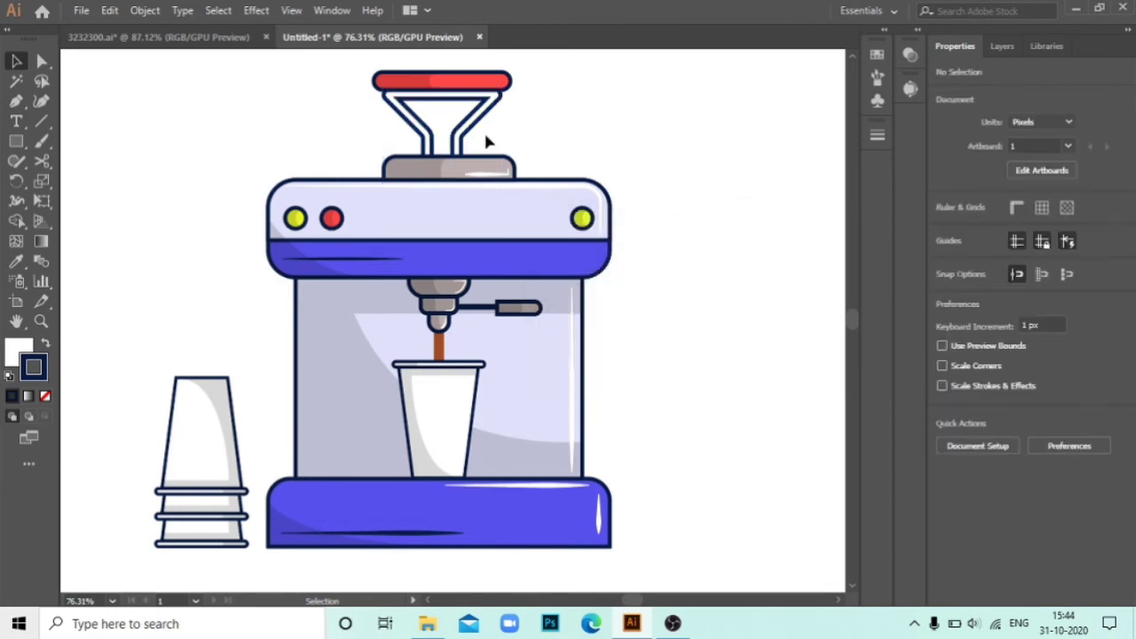
- Zoom in on the funnel and add an anchor point on the inner outline
key(p)
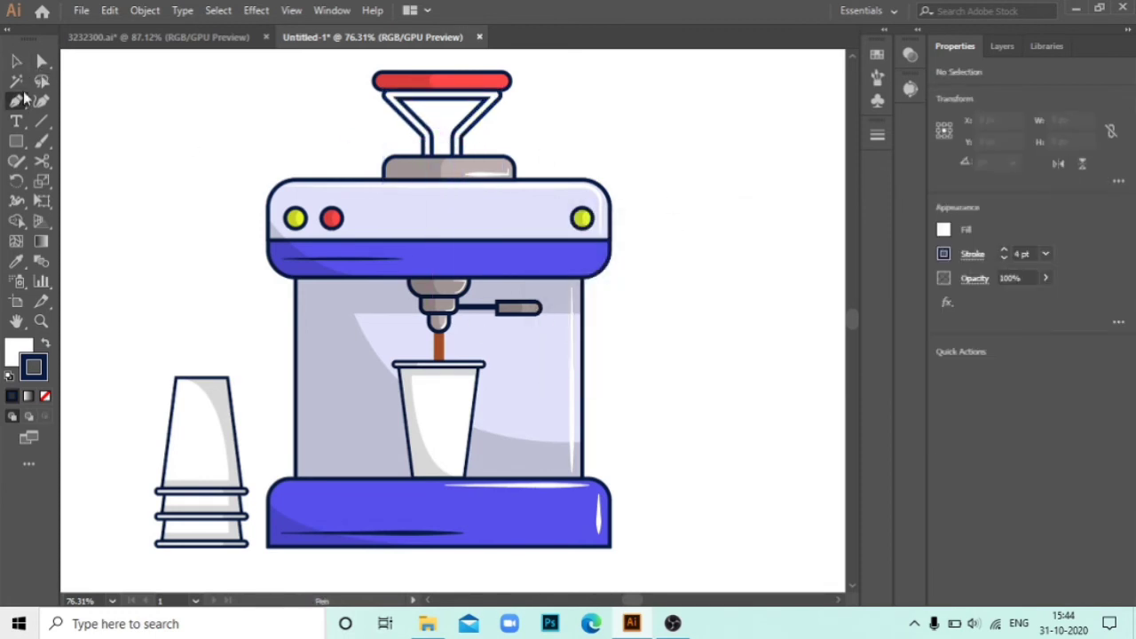
drag(20, 101, 71, 120)
drag(376, 140, 499, 246)
click(500, 246)
key(Return)
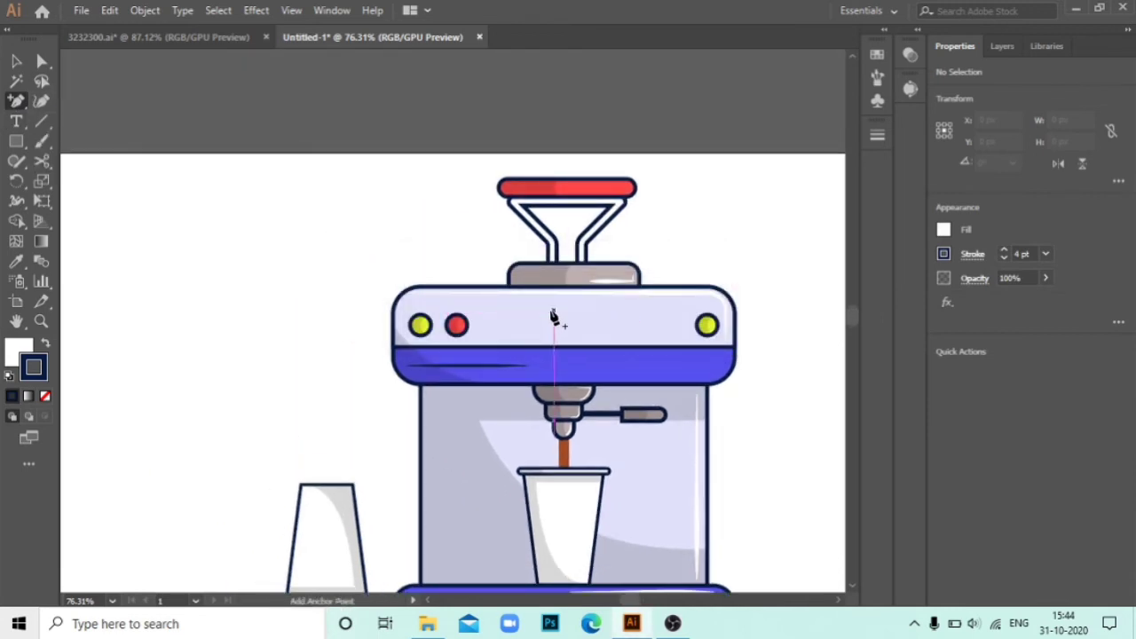
key(z)
click(552, 318)
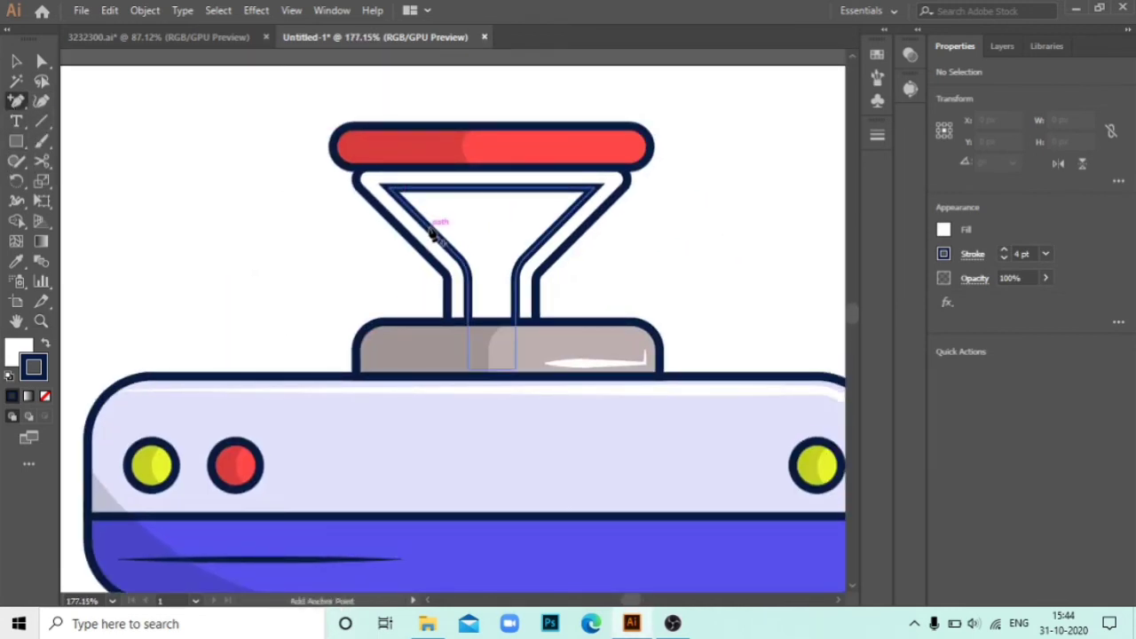
click(423, 225)
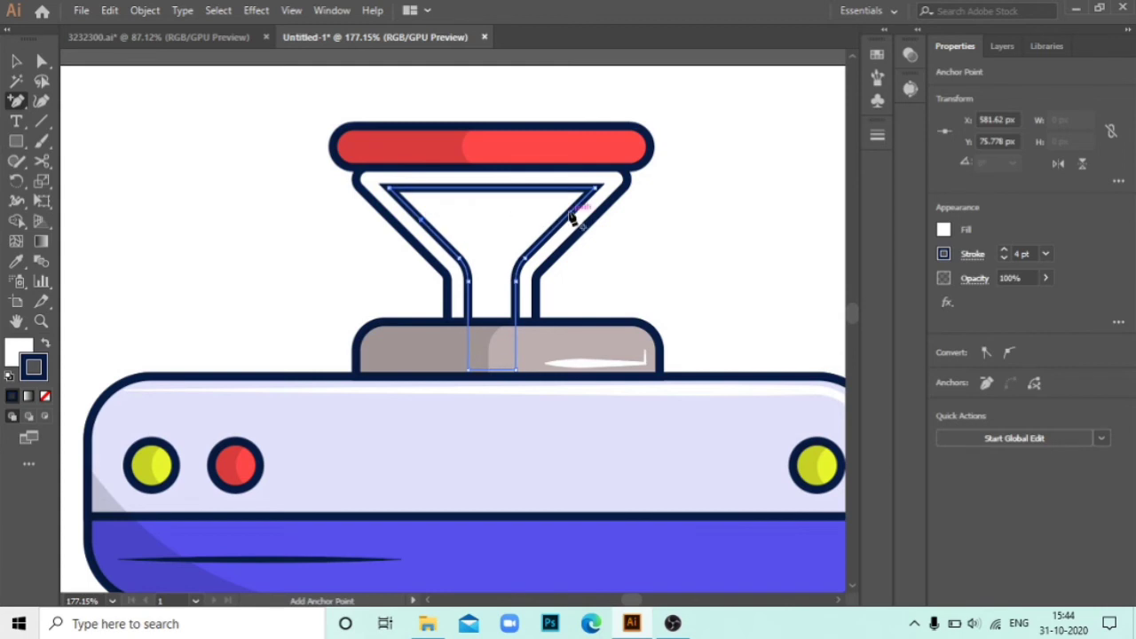
- Delete the inner outline's top corners and redraw a curved top edge with the Pen
click(42, 60)
click(390, 188)
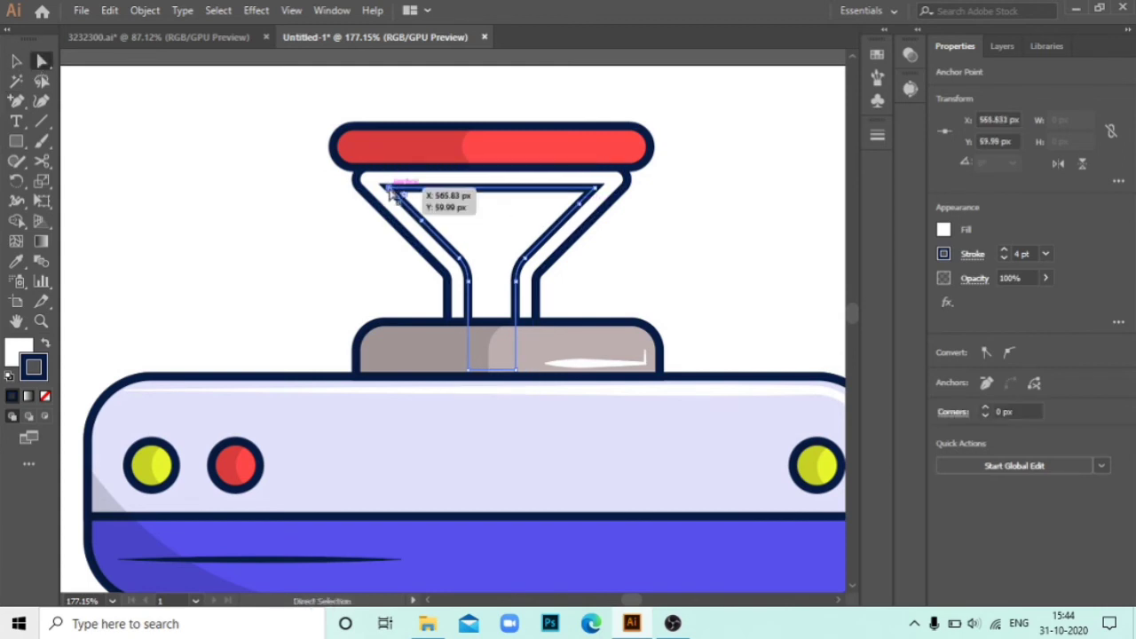
key(Delete)
click(596, 190)
key(Delete)
click(16, 101)
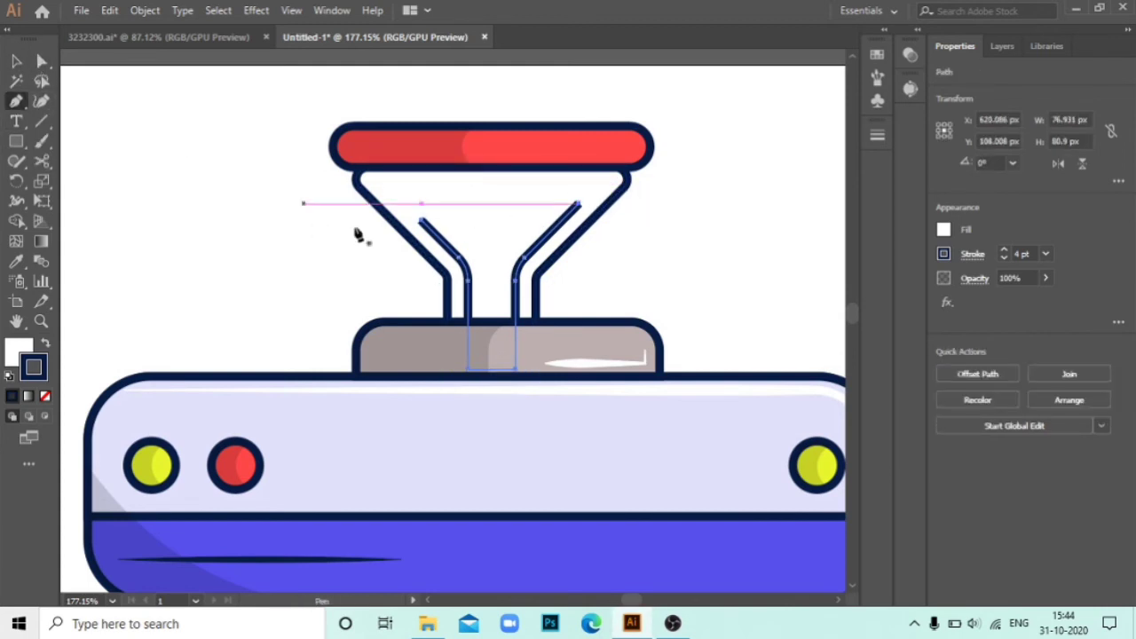
click(423, 221)
drag(477, 211, 498, 229)
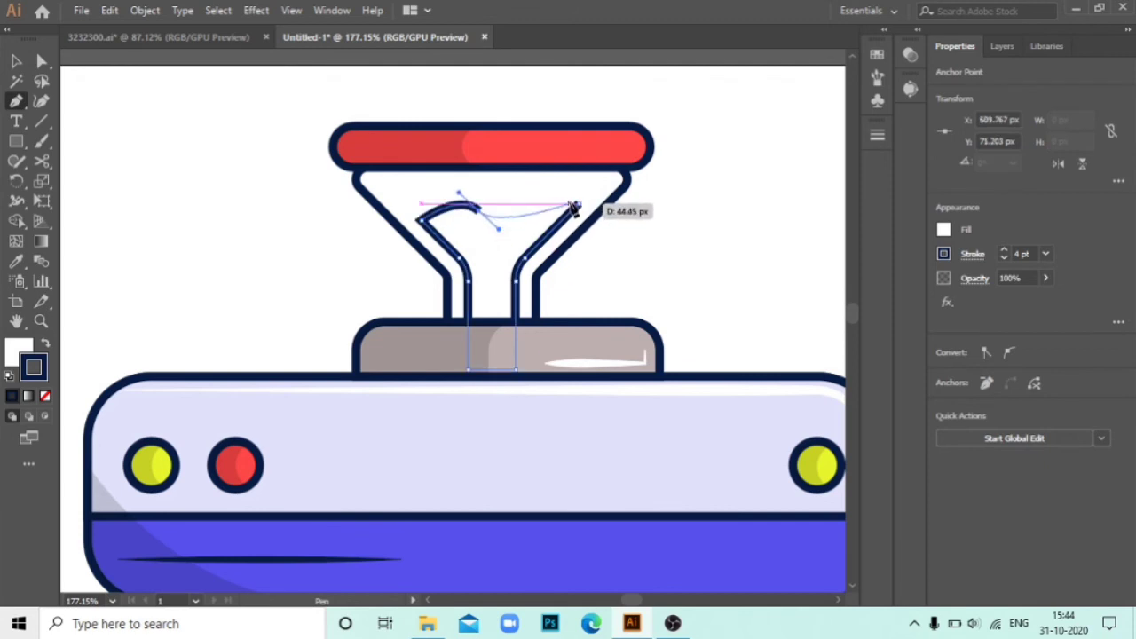
- Round off the left and right corners of the wavy inner top
key(a)
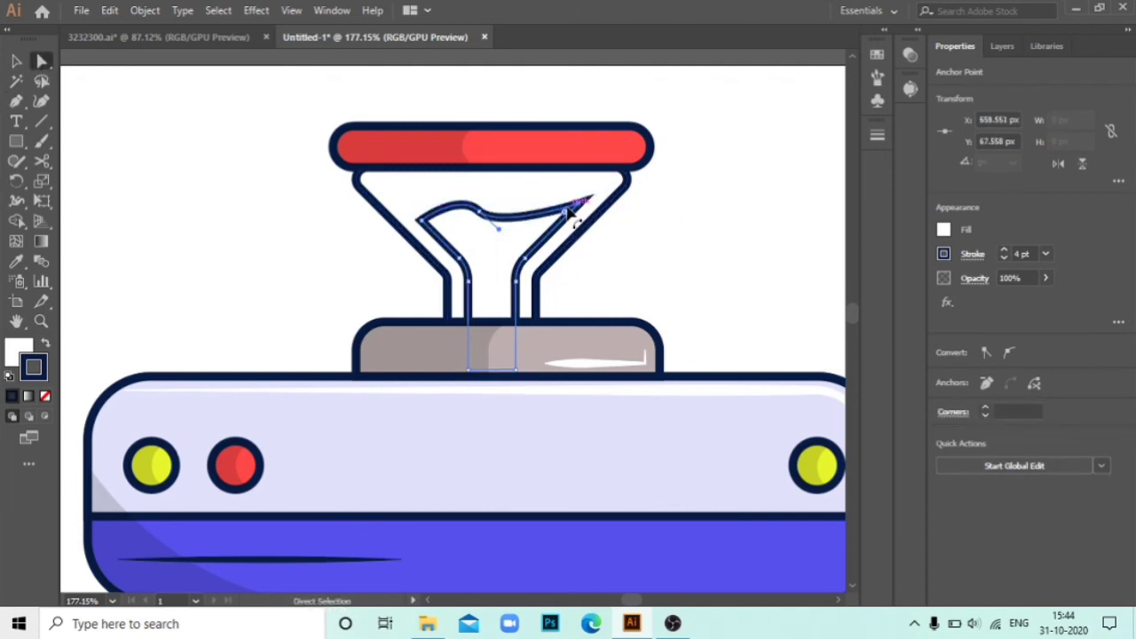
click(601, 225)
click(589, 198)
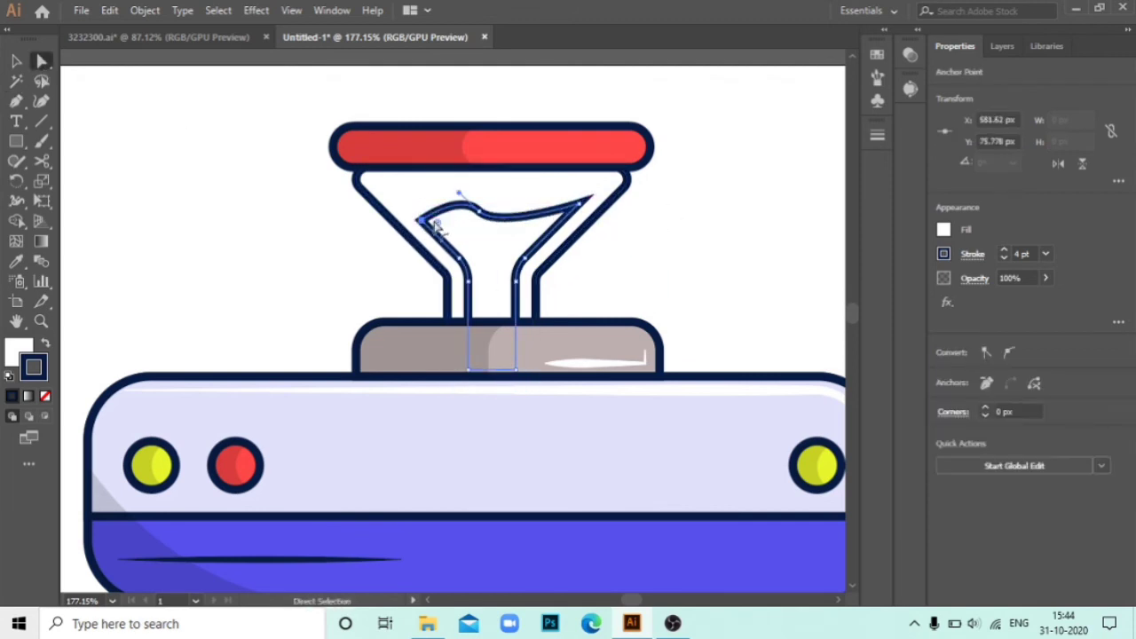
drag(434, 229, 443, 220)
click(589, 198)
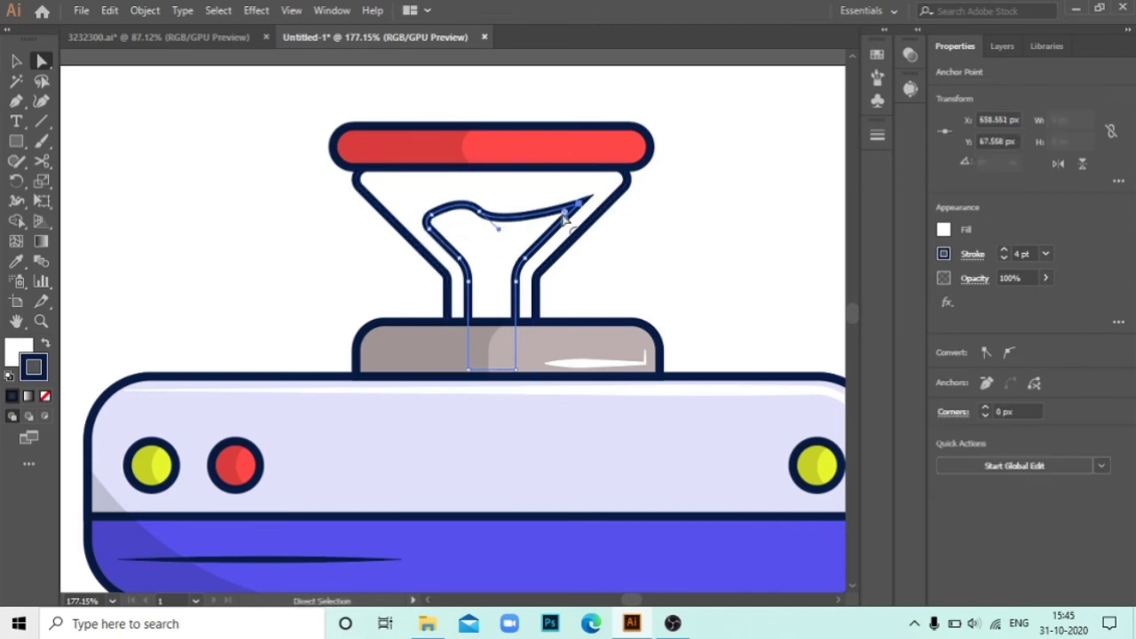
drag(544, 224, 534, 229)
click(720, 233)
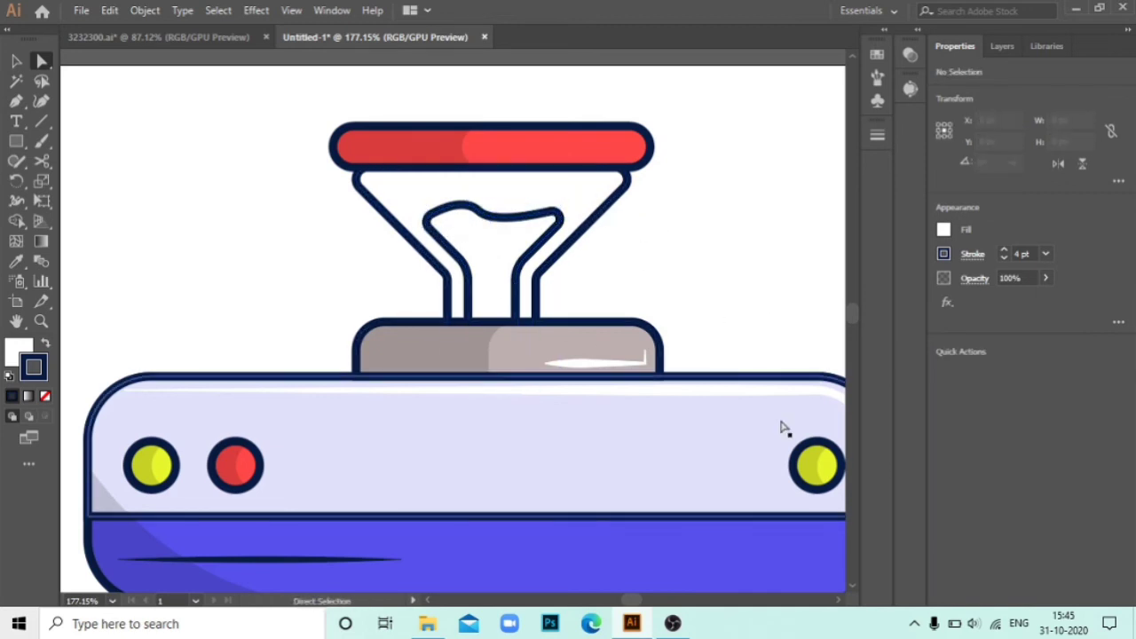
click(13, 60)
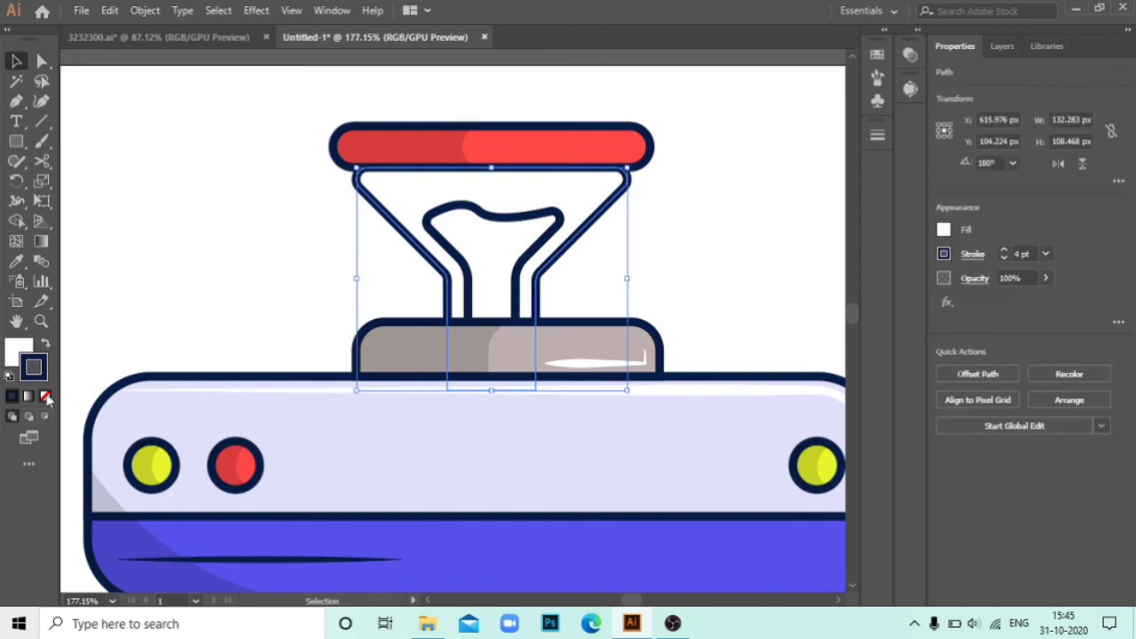
- Sample the coffee stream's colour onto the funnel, then restore its navy outline
scroll(351, 278, down, 3)
scroll(350, 278, down, 2)
key(i)
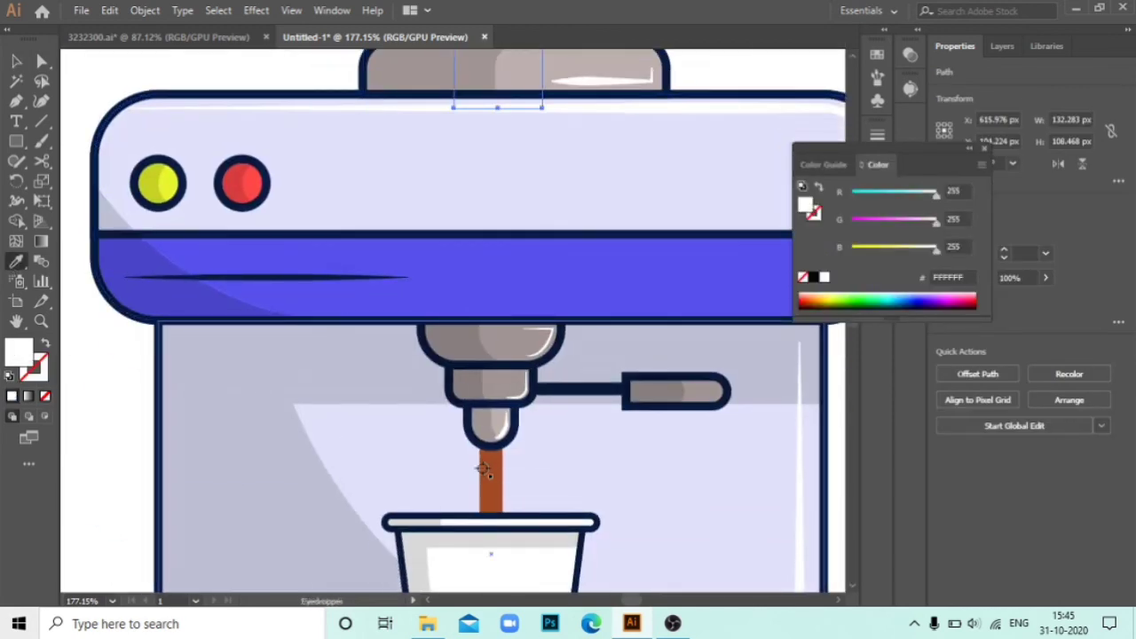
click(483, 471)
scroll(483, 471, up, 5)
click(411, 354)
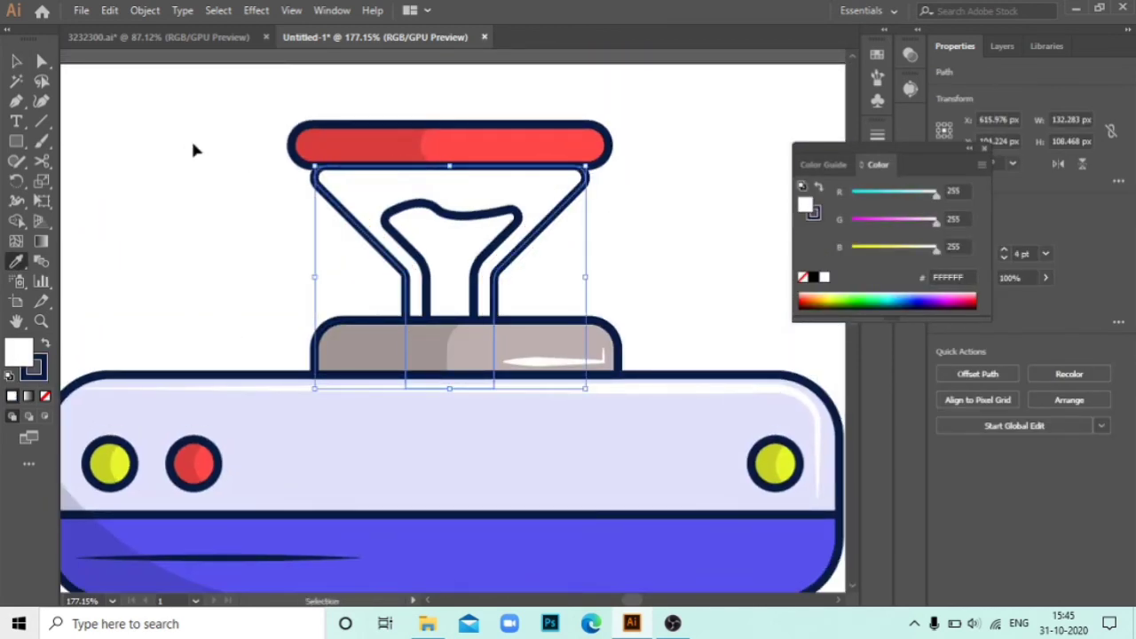
key(v)
click(448, 213)
- Give the wavy inner shape the coffee stream's brown and swap its fill and stroke
scroll(222, 284, down, 3)
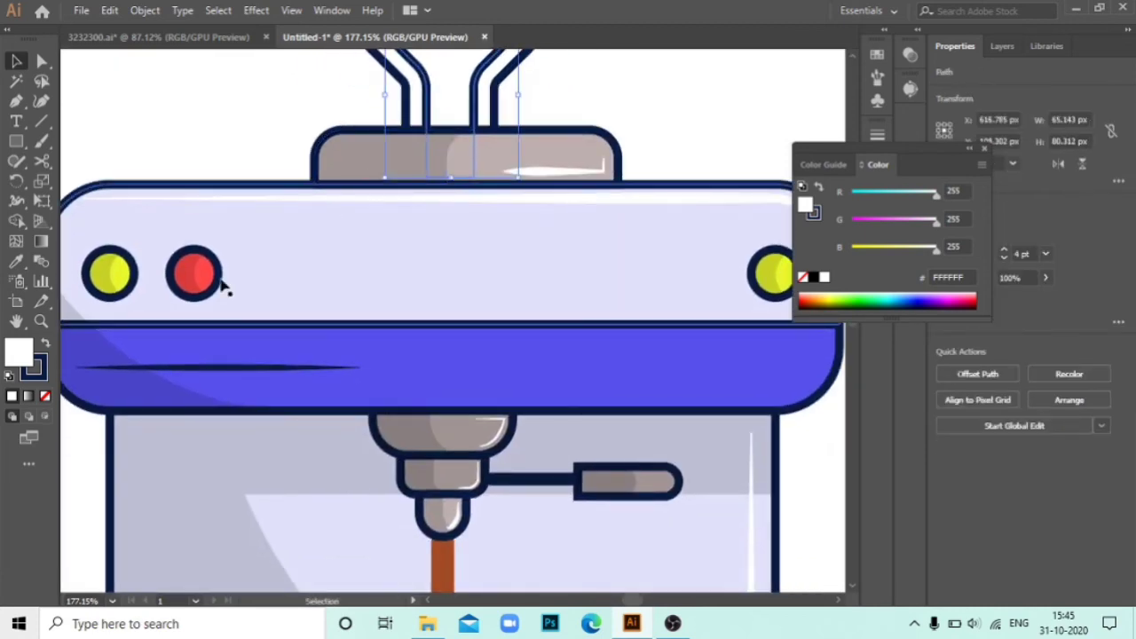
click(16, 261)
scroll(482, 328, up, 1)
scroll(482, 328, down, 2)
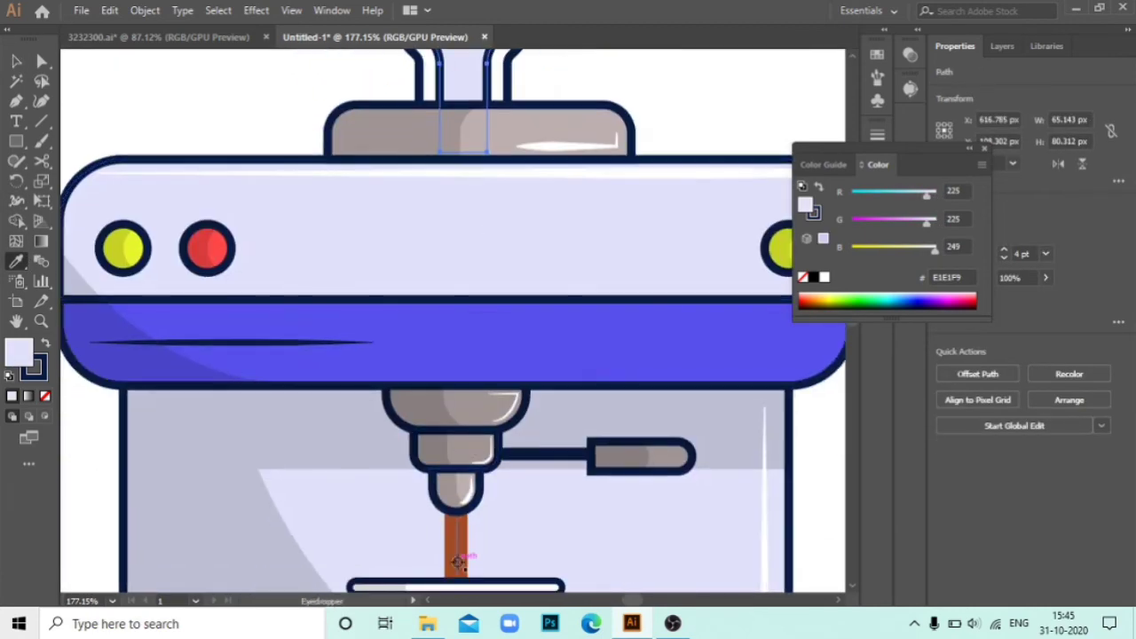
click(452, 568)
scroll(443, 307, up, 1)
scroll(444, 307, up, 4)
key(shift+x)
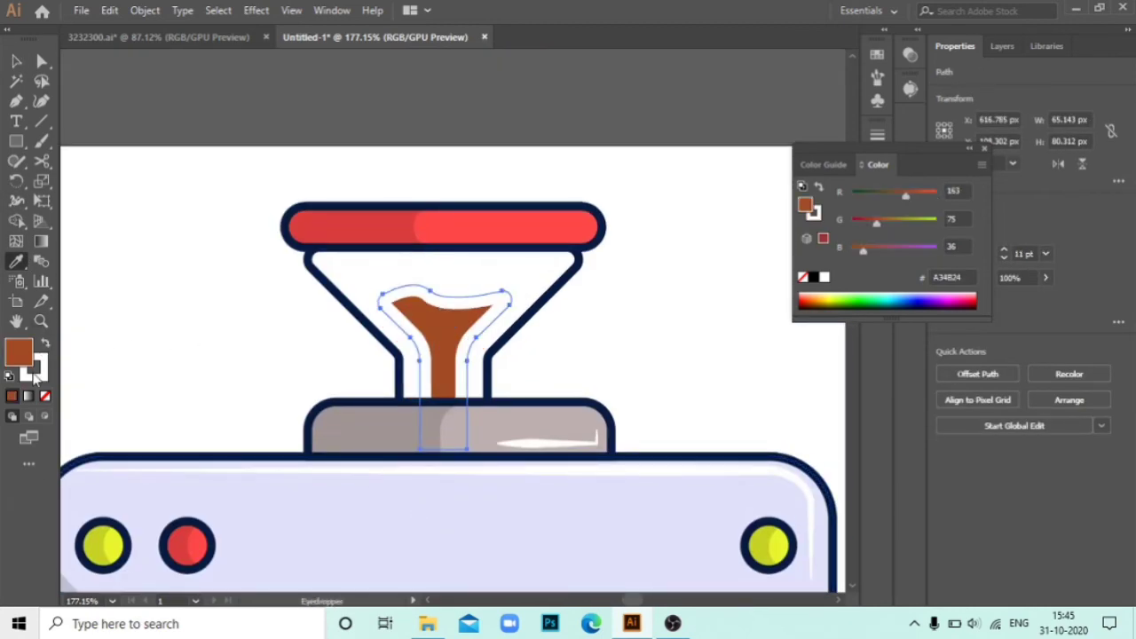
- Set both fill and stroke to #A34B24, then zoom out to the whole machine
double_click(20, 353)
click(907, 236)
double_click(45, 373)
key(Return)
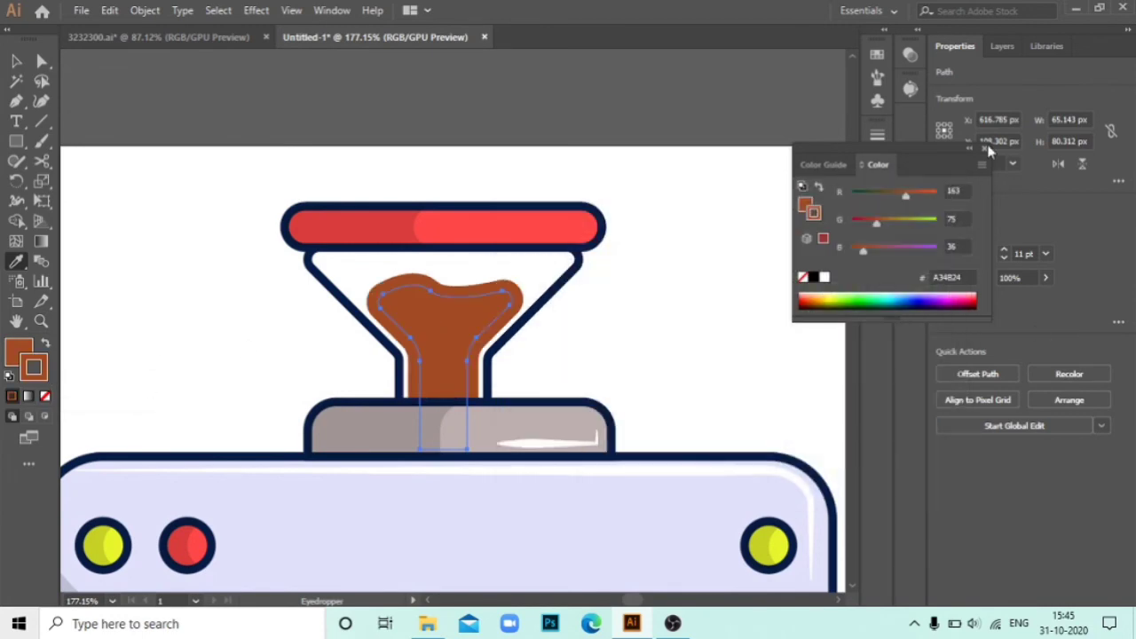
click(985, 148)
click(693, 325)
key(z)
drag(706, 363, 503, 281)
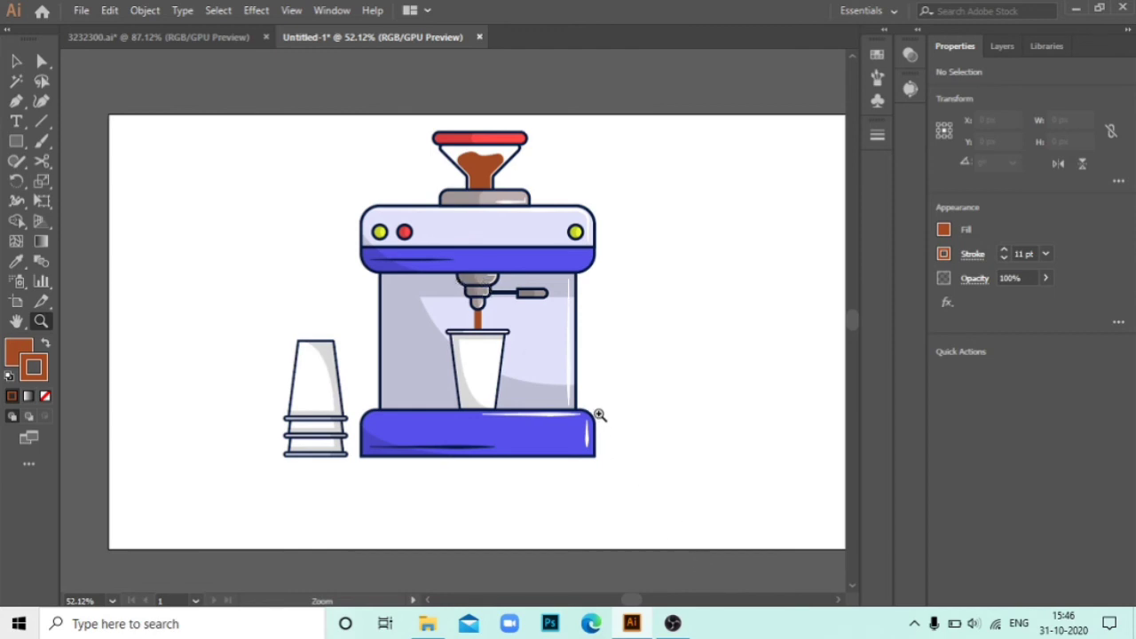
- Move the upside-down cup stack further left
click(16, 61)
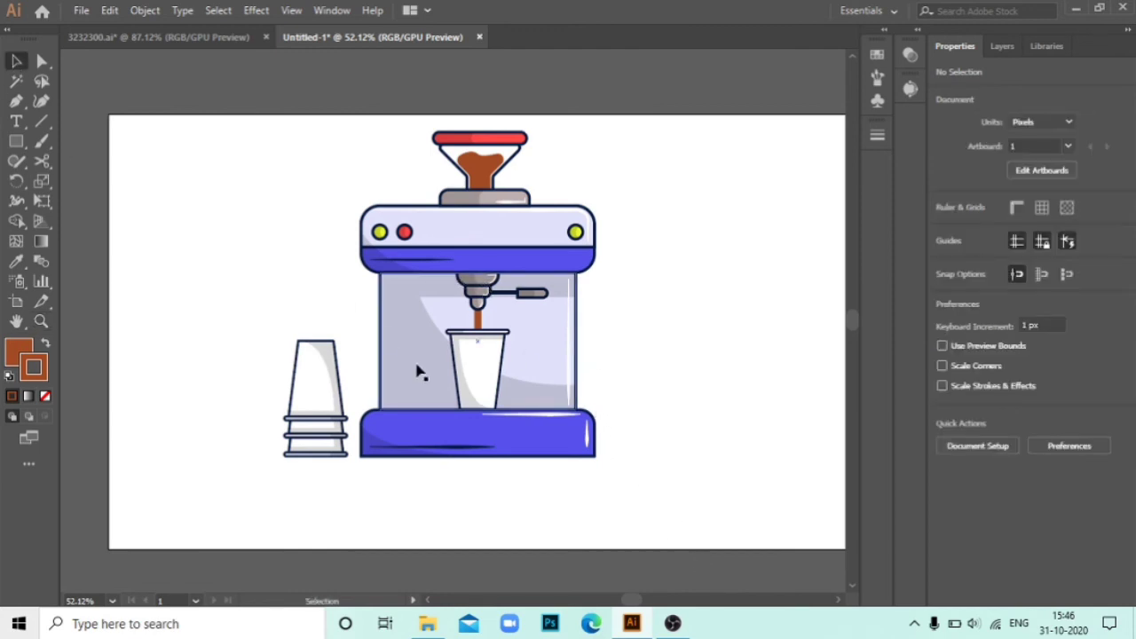
right_click(298, 391)
key(Escape)
drag(347, 427, 255, 367)
drag(299, 116, 643, 487)
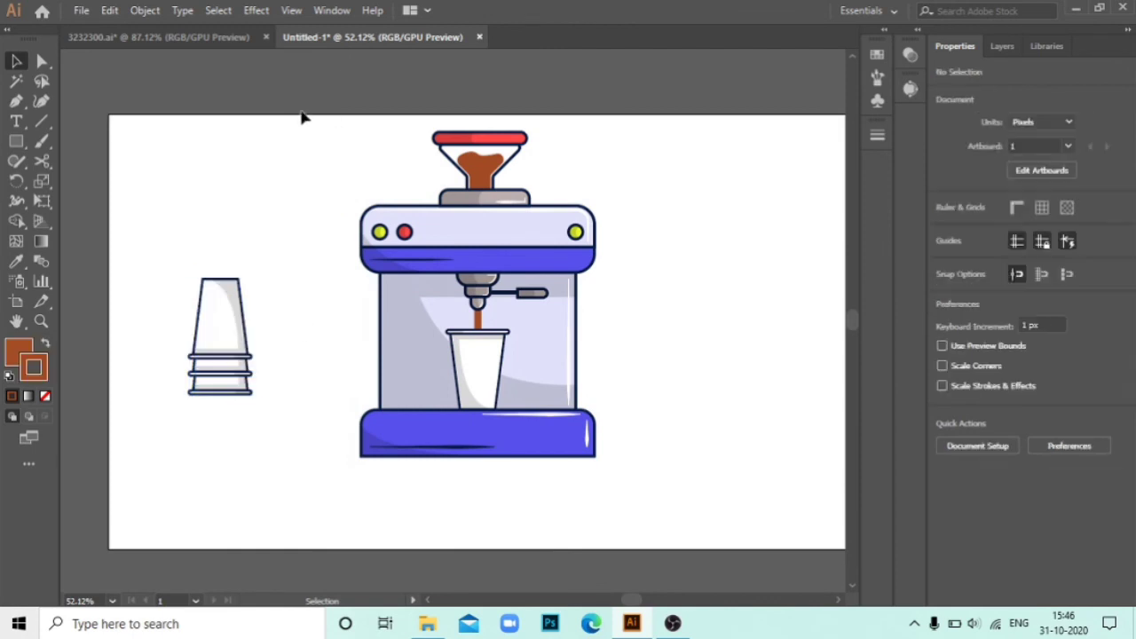
click(650, 363)
- Draw a light, tapered-width highlight line down the machine body's inner left edge
click(16, 101)
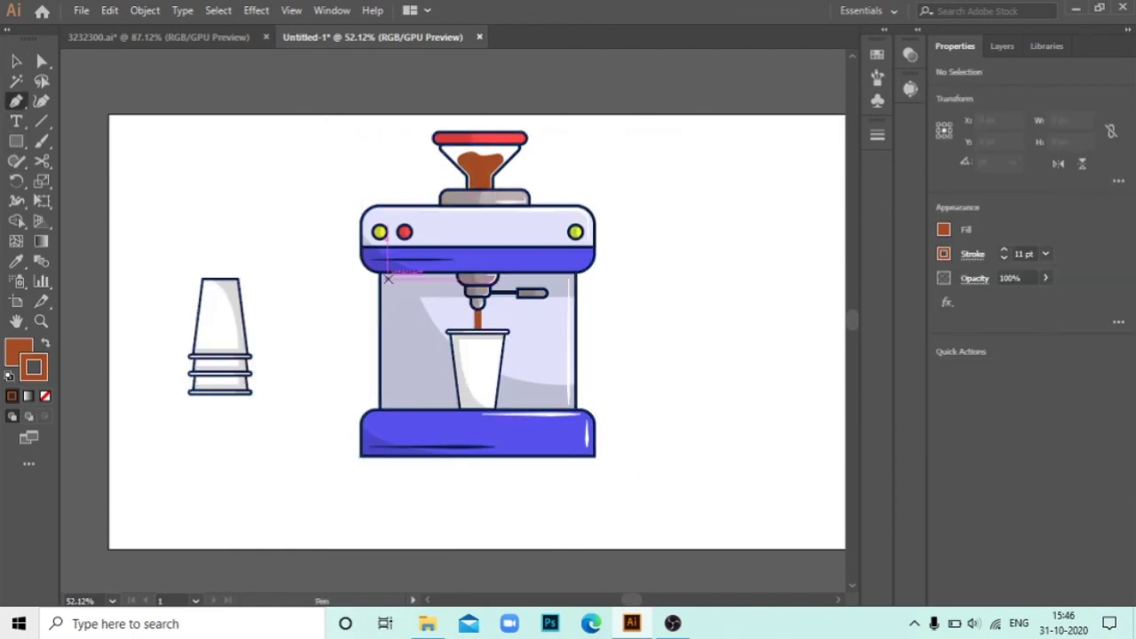
click(388, 279)
click(386, 400)
click(16, 261)
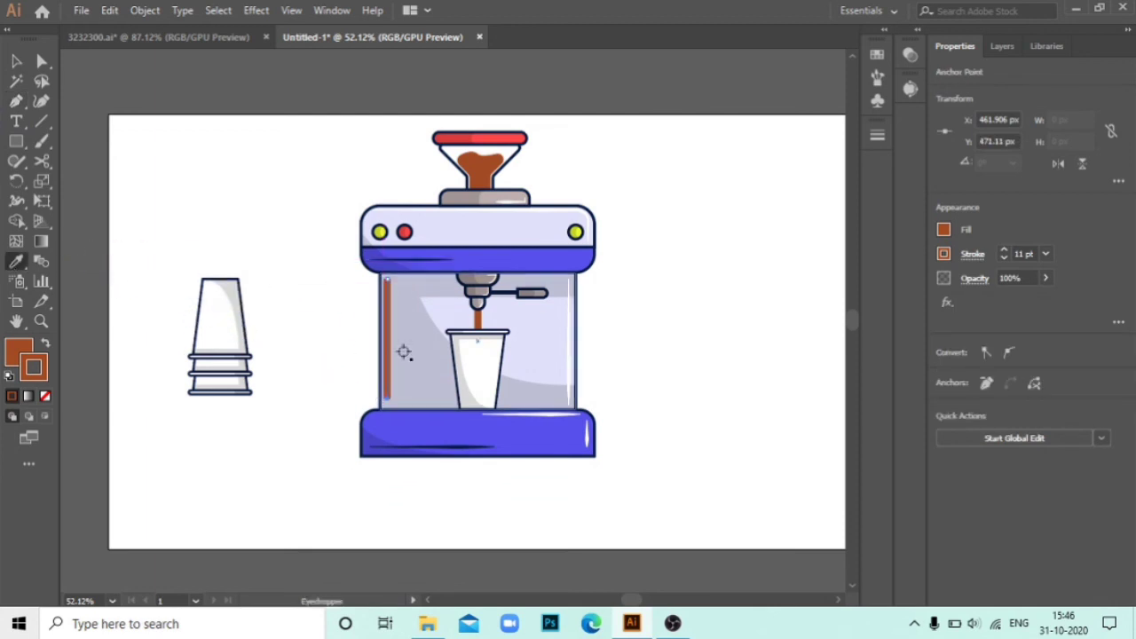
click(552, 335)
click(876, 136)
click(802, 390)
click(756, 553)
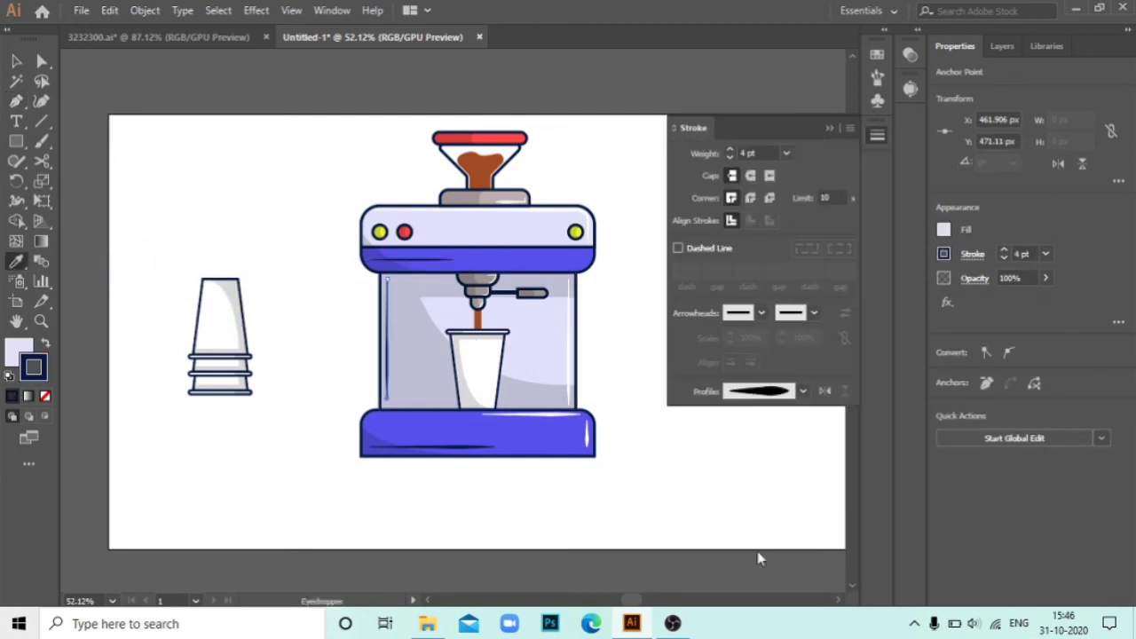
click(16, 60)
click(729, 164)
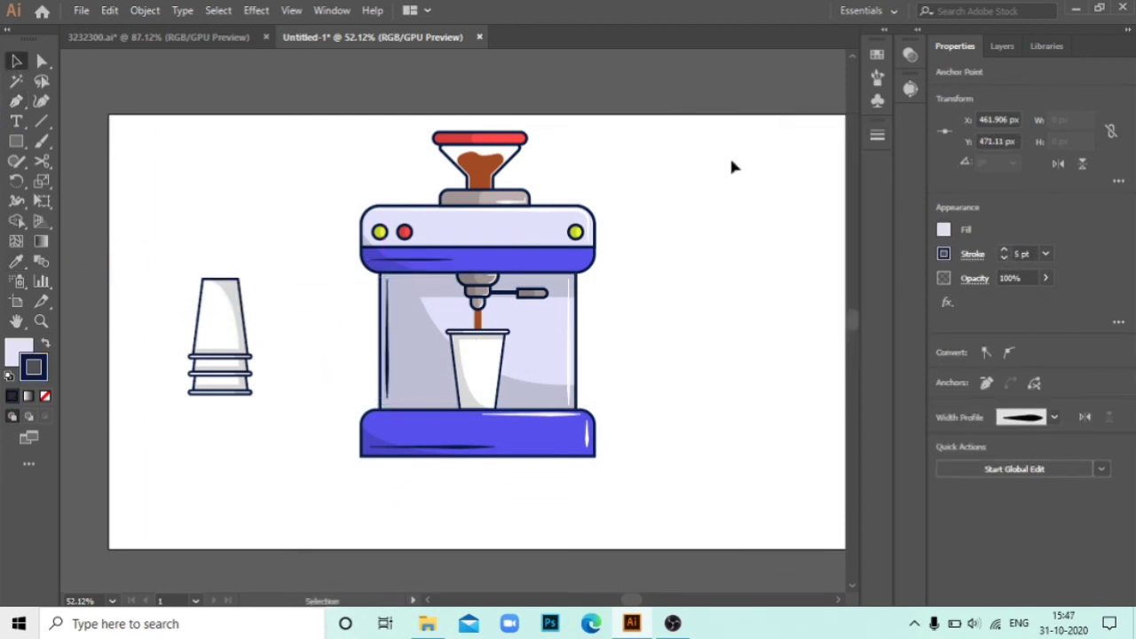
- Group the coffee machine parts, then undo a trial resize
drag(292, 124, 672, 469)
right_click(581, 462)
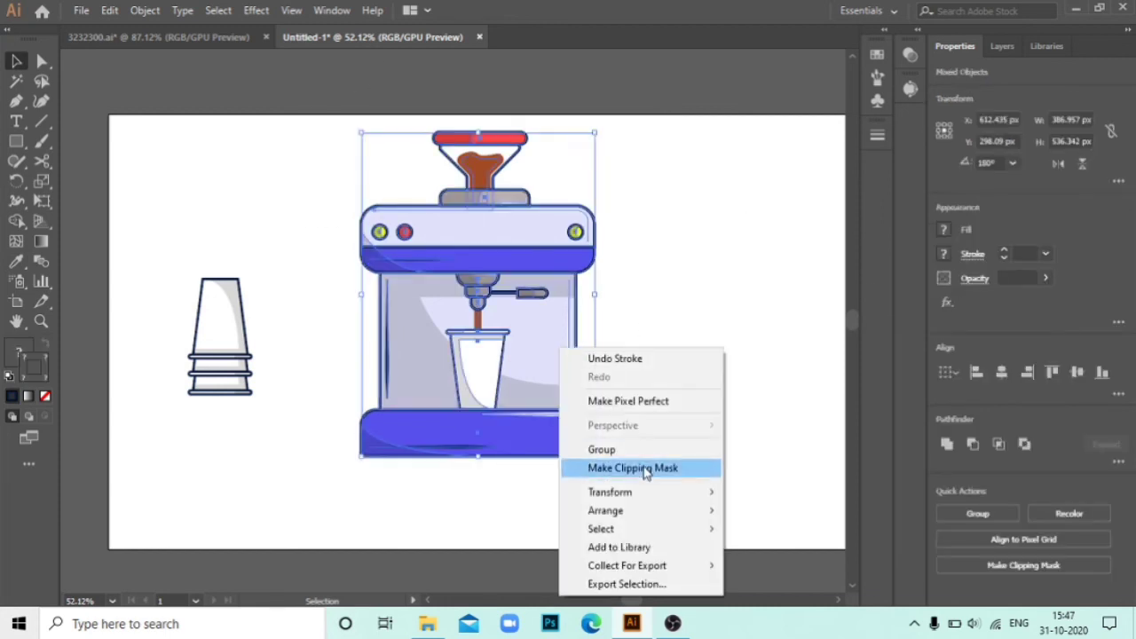
click(612, 447)
drag(593, 454, 510, 339)
click(624, 396)
key(ctrl+z)
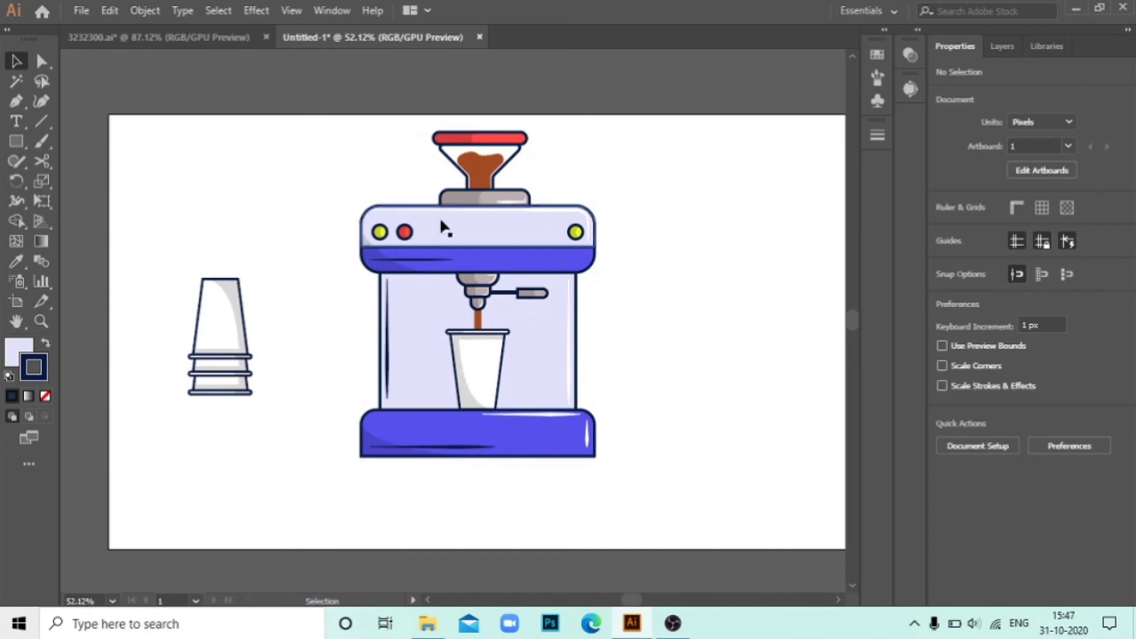
- Reposition the grey shading and place the machine back over it
drag(292, 114, 634, 483)
drag(527, 355, 755, 369)
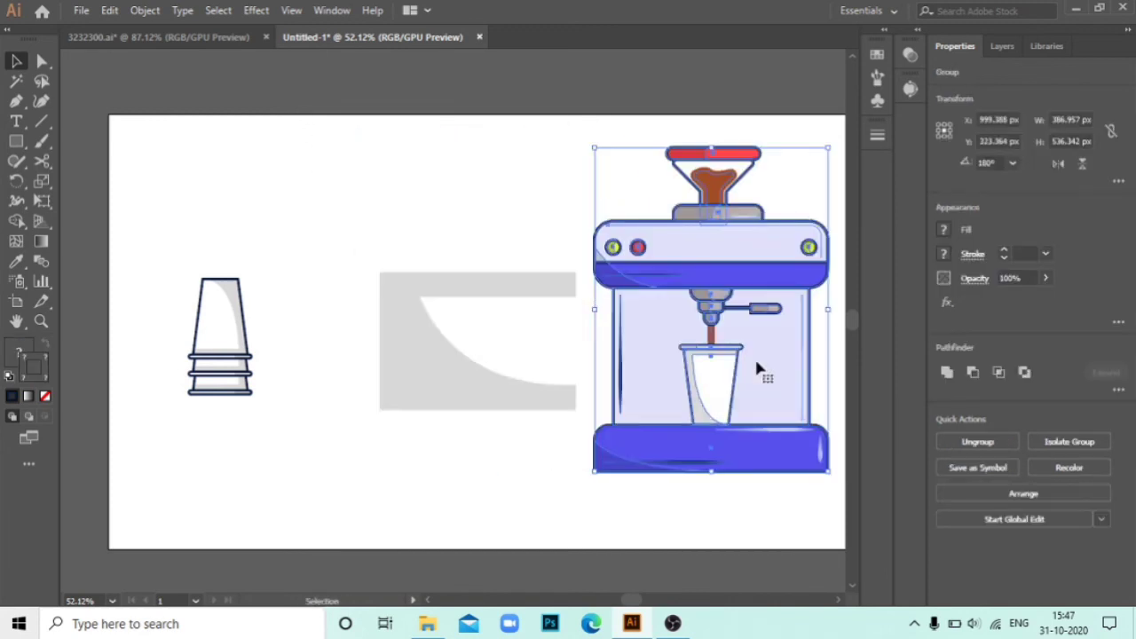
click(406, 341)
click(1002, 46)
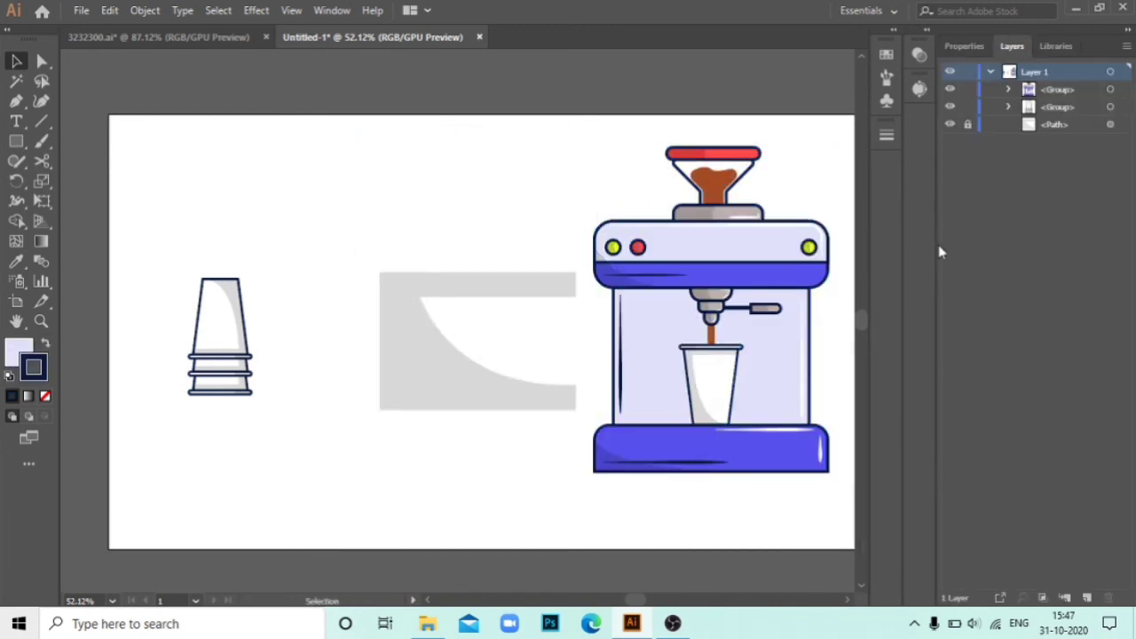
right_click(401, 366)
click(493, 436)
drag(441, 398, 667, 402)
drag(639, 358, 504, 331)
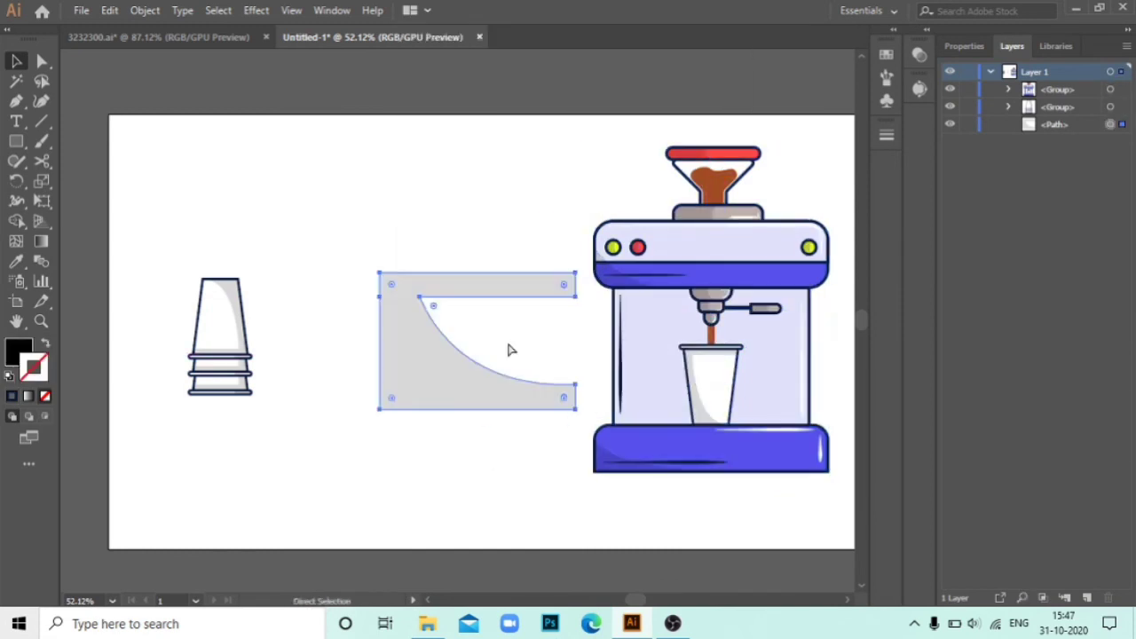
- Regroup the machine with its grey shading and shrink it proportionally
key(ctrl+shift+g)
click(583, 319)
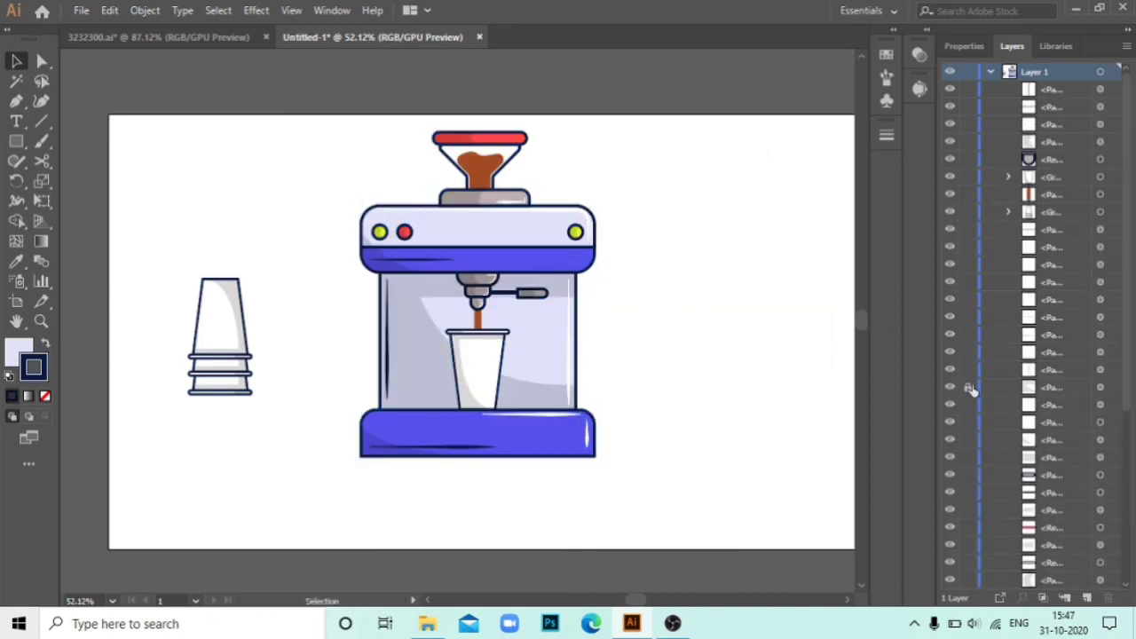
drag(689, 99, 337, 479)
right_click(468, 323)
click(577, 426)
click(745, 373)
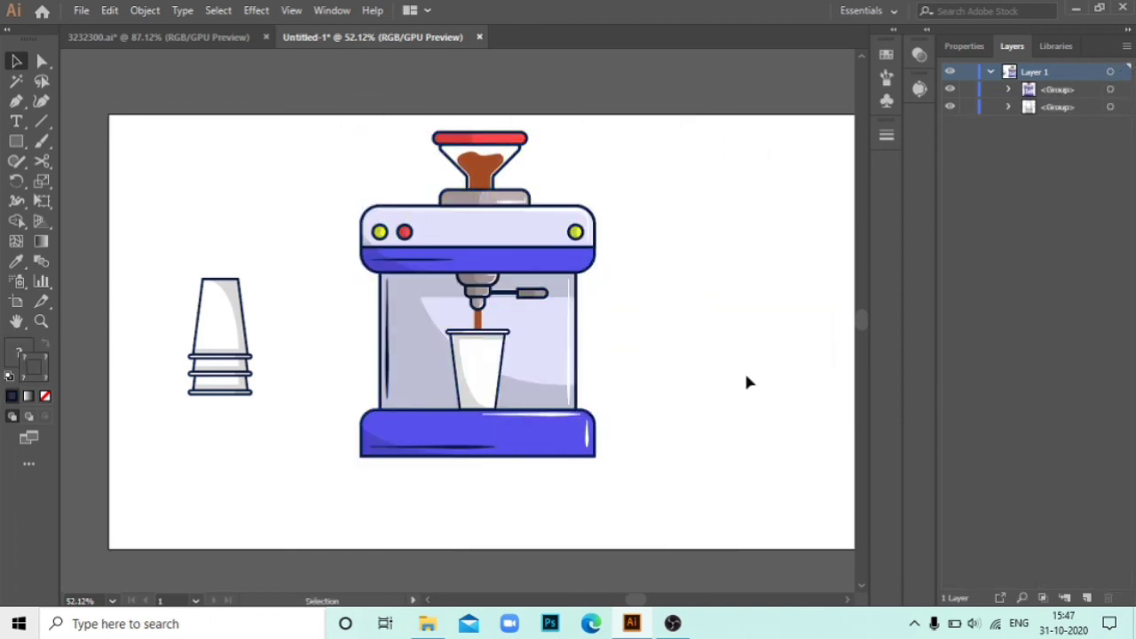
click(583, 414)
drag(596, 457, 544, 384)
click(751, 387)
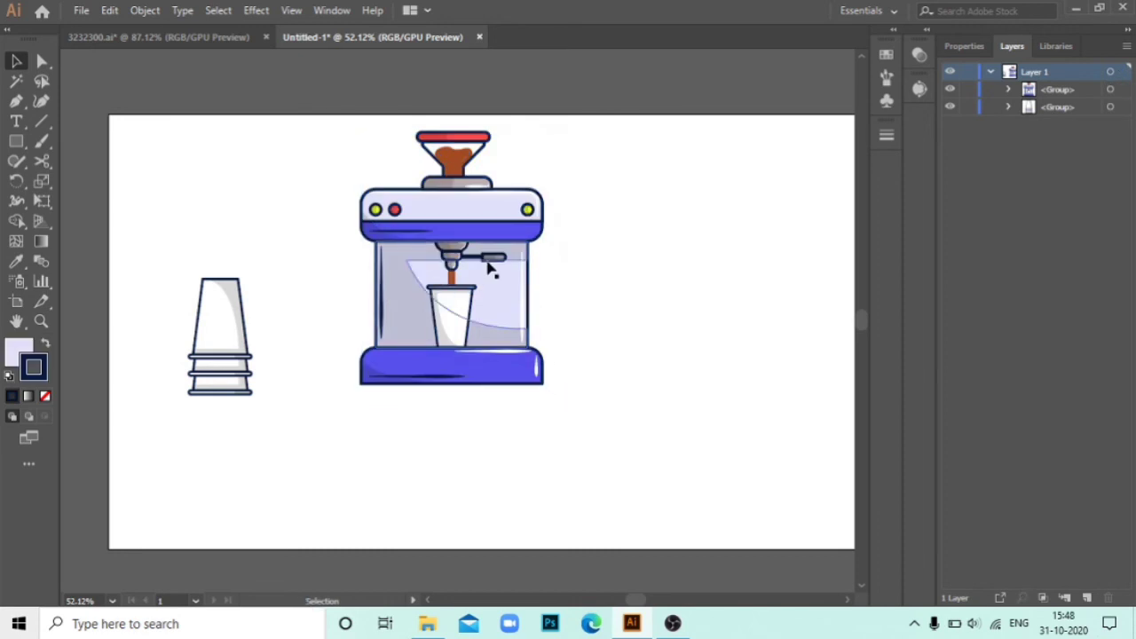
- Draw a horizontal ground line with a heavier stroke weight
click(16, 100)
click(233, 460)
click(754, 459)
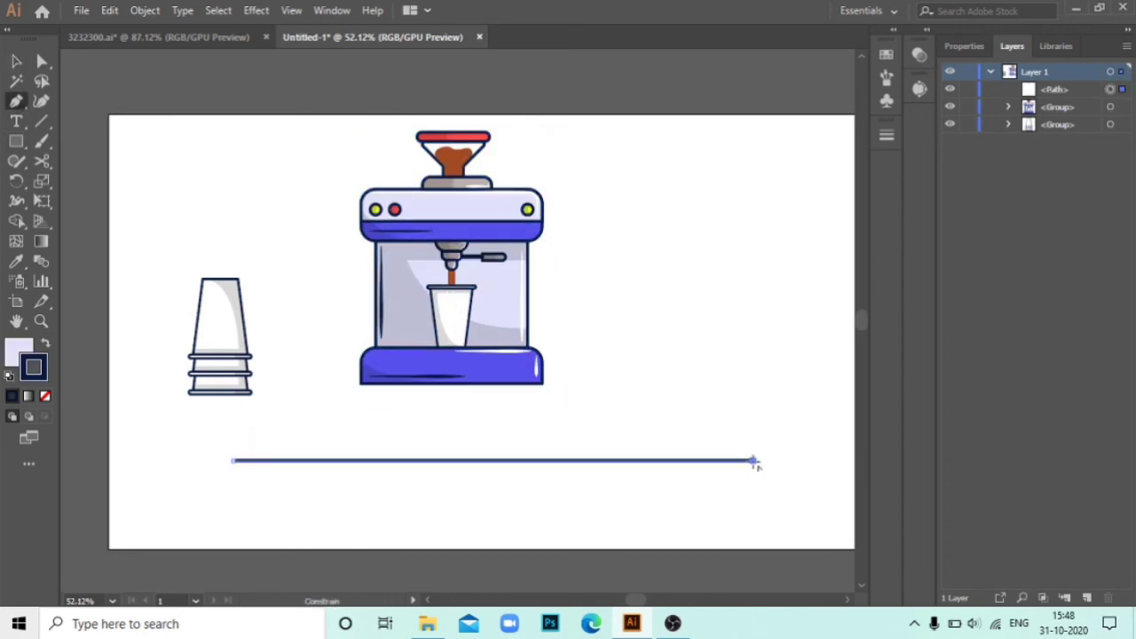
click(886, 135)
click(987, 44)
click(1001, 251)
click(1001, 251)
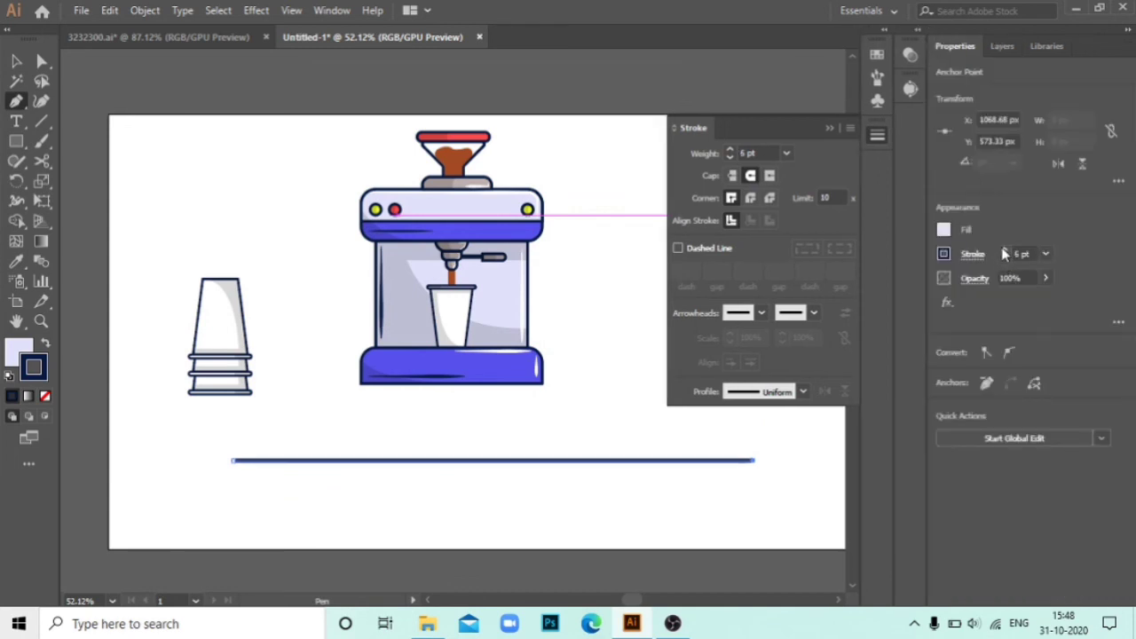
key(v)
key(ctrl+shift+a)
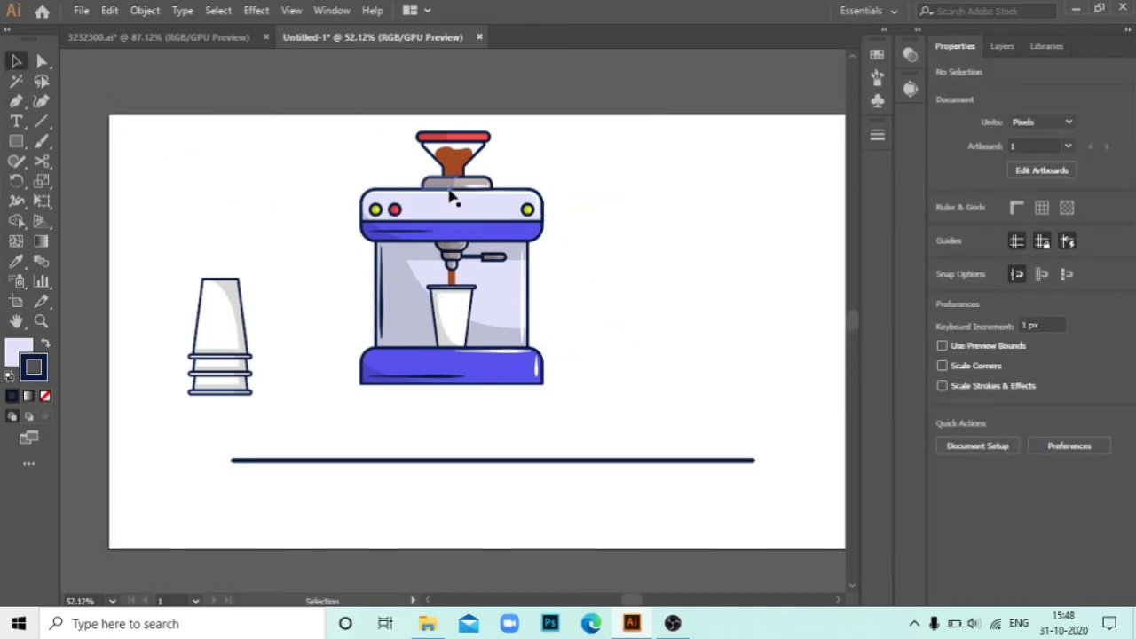
- Stand the coffee machine on the ground line with the cup stack beside it
drag(459, 213, 500, 288)
click(667, 231)
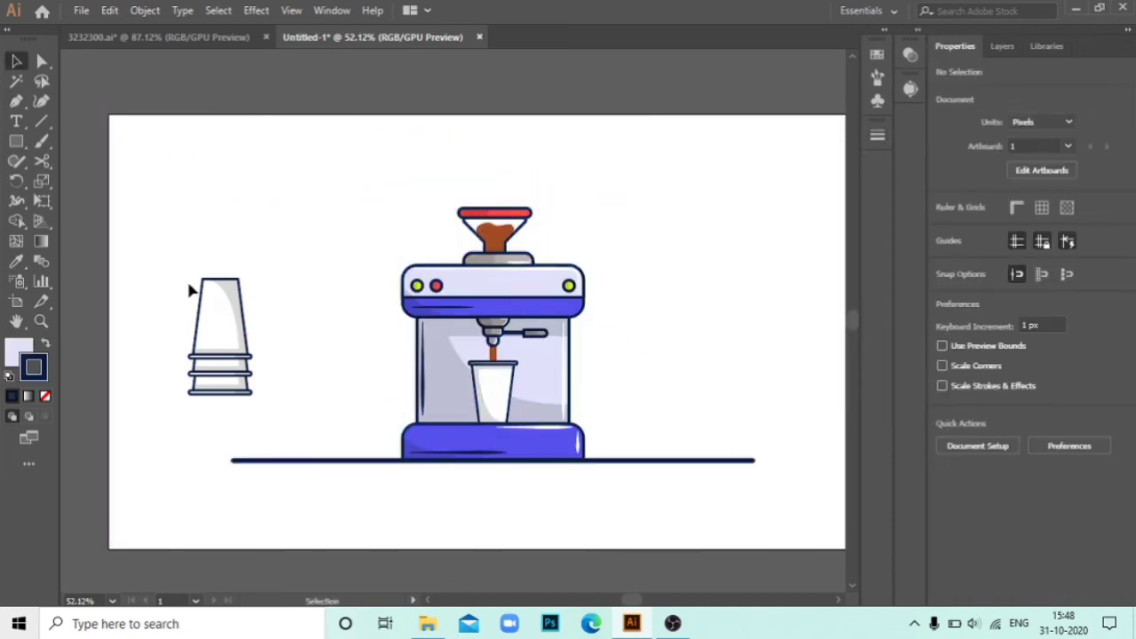
mouse_move(230, 330)
mouse_down()
mouse_move(328, 379)
mouse_move(368, 381)
mouse_up()
right_click(385, 384)
mouse_move(431, 295)
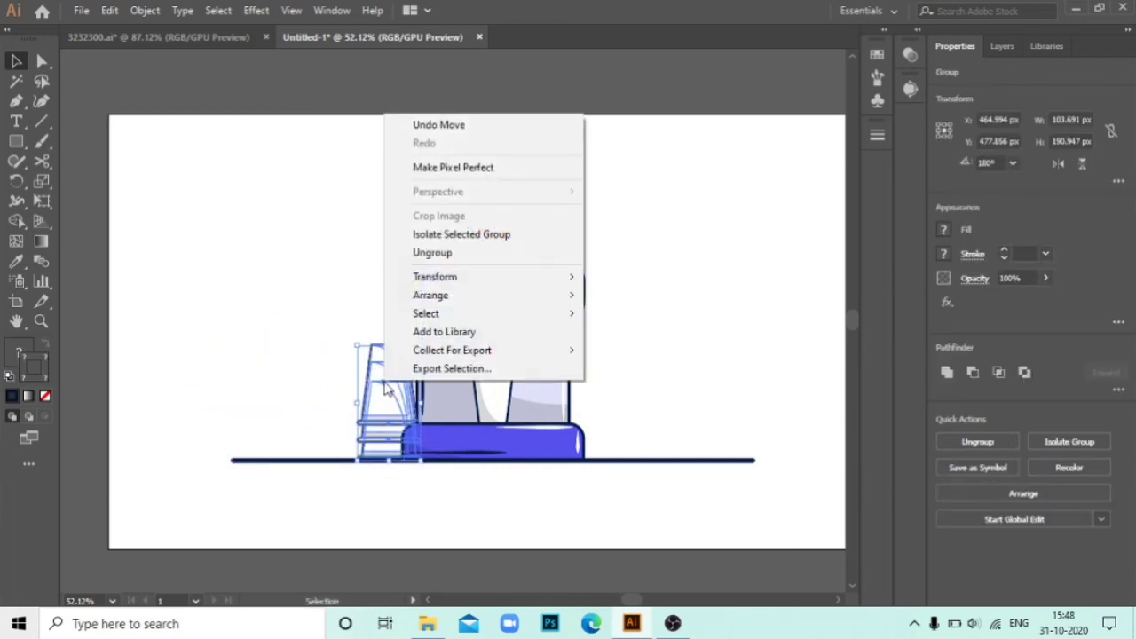
click(664, 316)
click(688, 342)
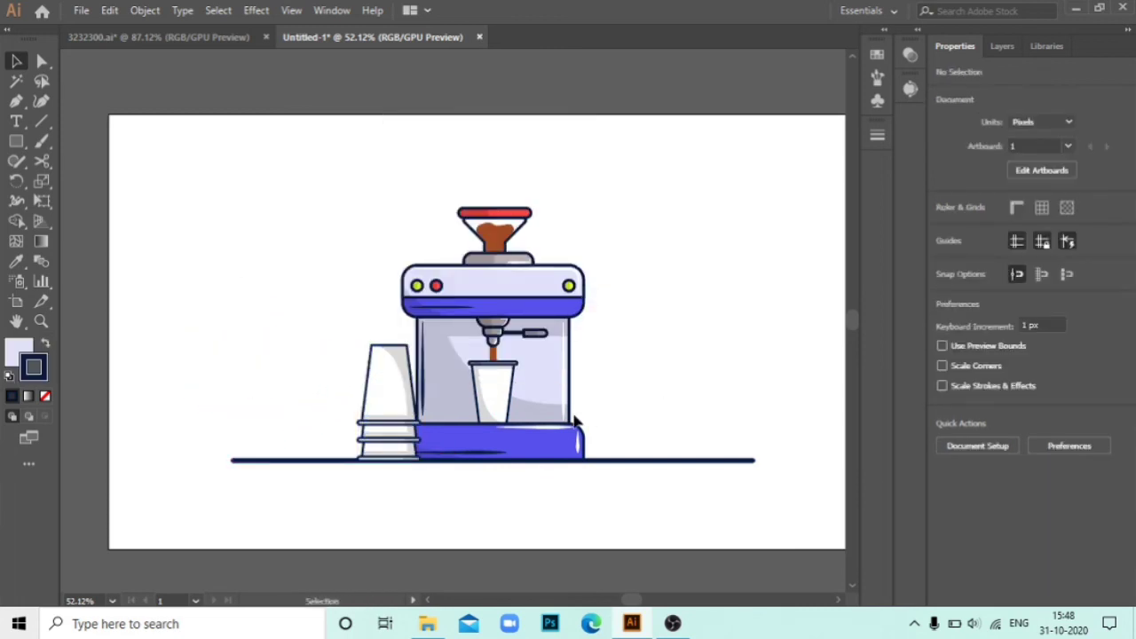
key(ctrl+z)
click(273, 304)
- Draw a 1280×720 px rectangle covering the whole artboard
key(ctrl+0)
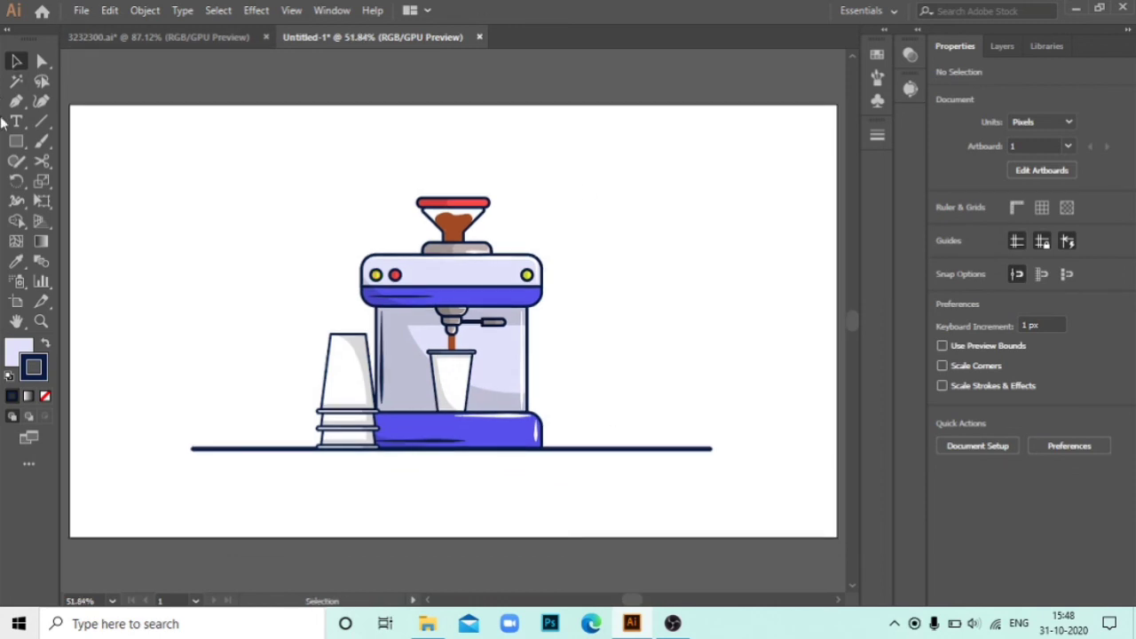
key(m)
drag(70, 104, 838, 536)
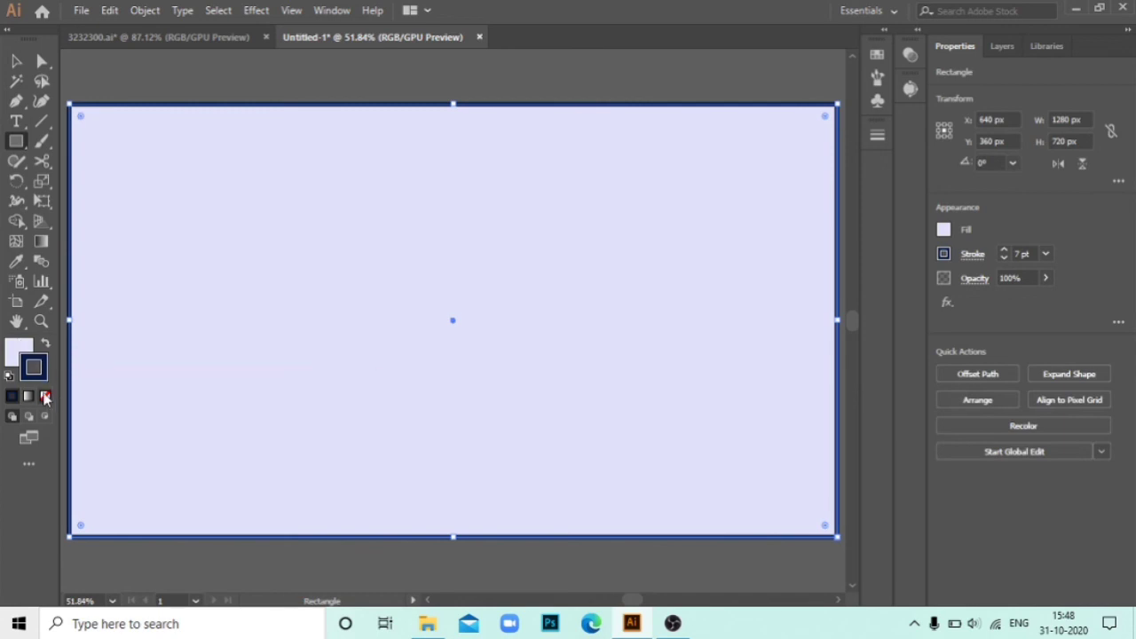
- Give the background rectangle no stroke and a purple #9811EF fill
click(45, 397)
double_click(20, 352)
click(750, 280)
click(715, 257)
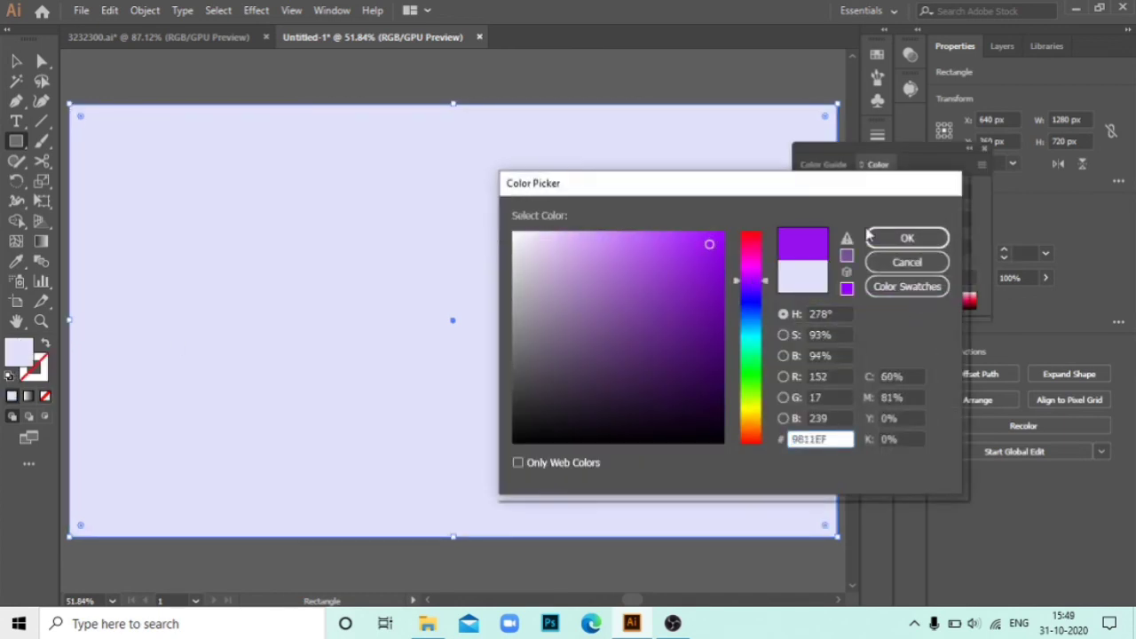
click(905, 238)
- Send the purple rectangle behind the coffee machine artwork
key(v)
right_click(165, 160)
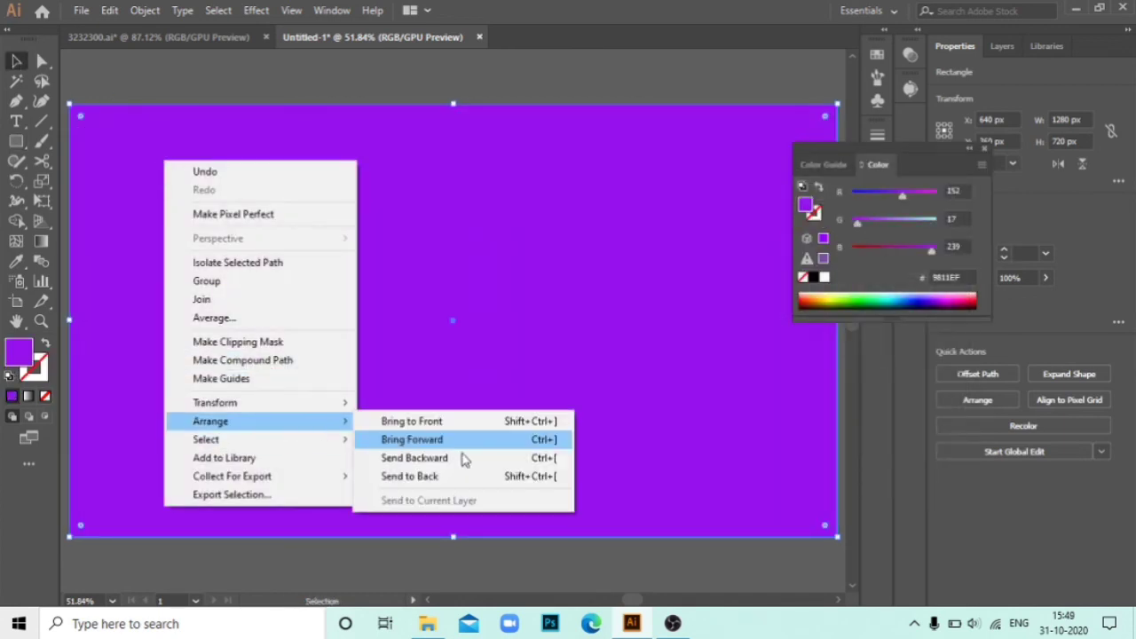
click(463, 458)
click(553, 90)
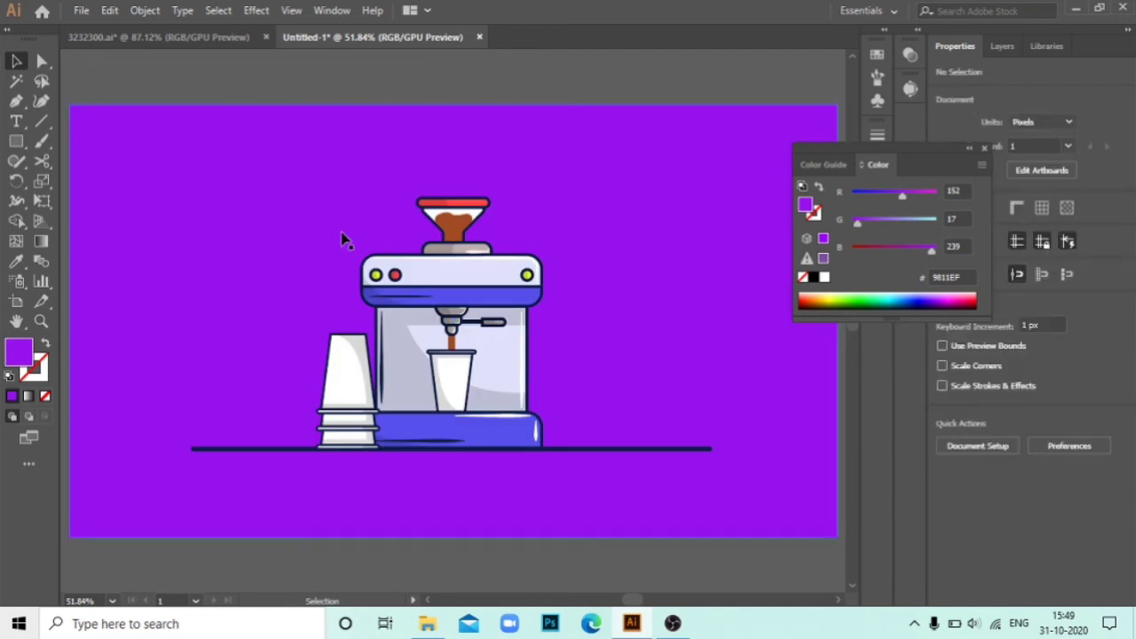
drag(16, 161, 88, 181)
double_click(16, 160)
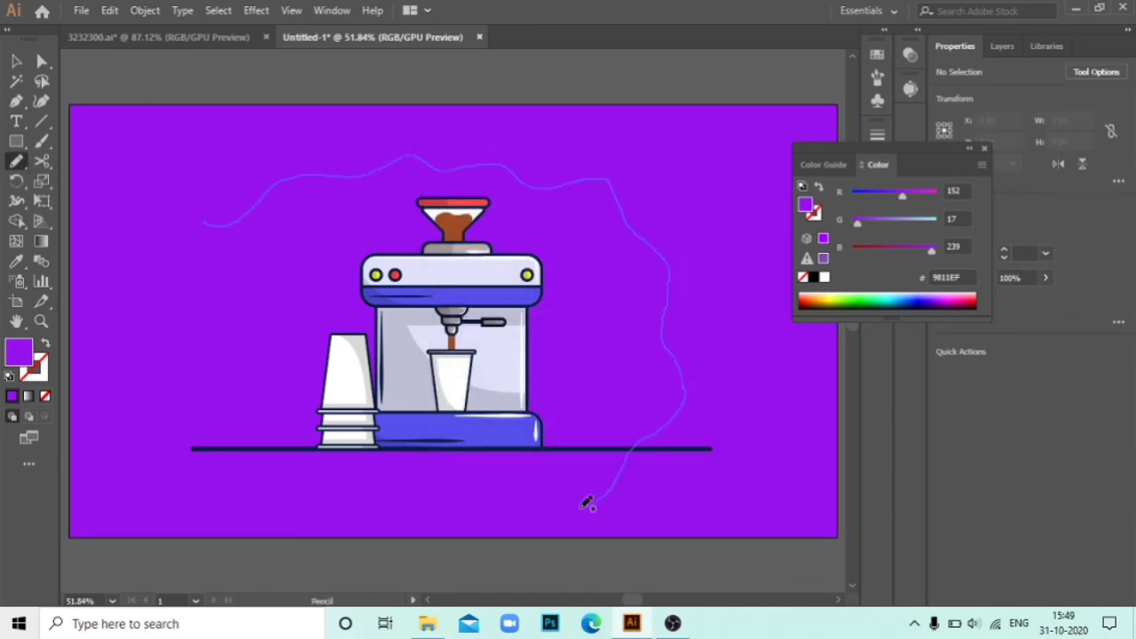
drag(210, 215, 212, 218)
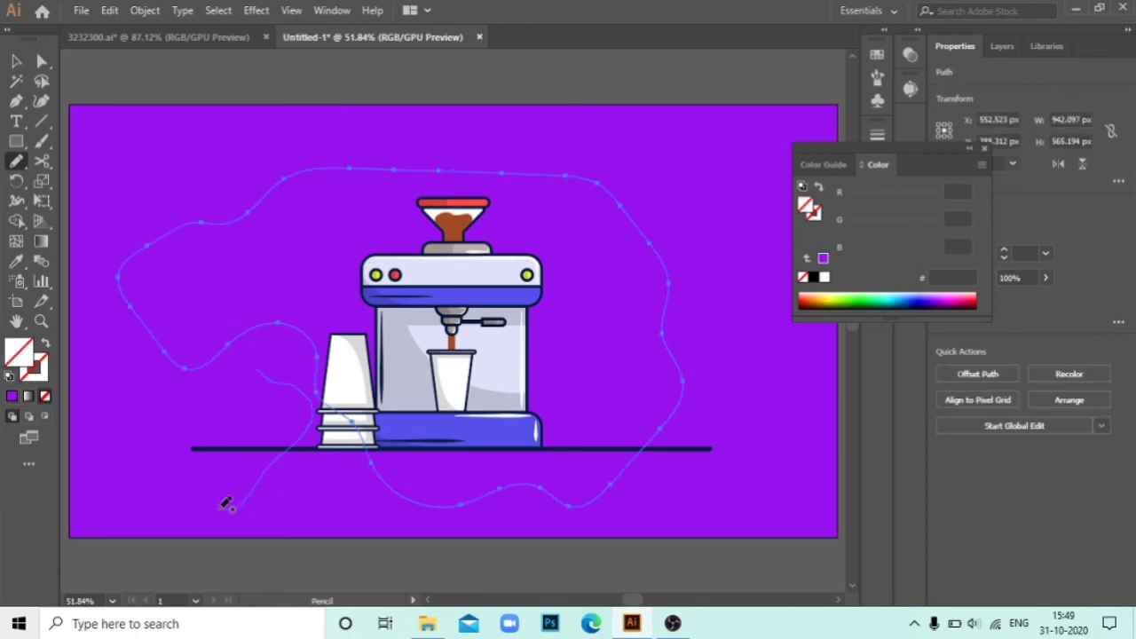
drag(246, 366, 312, 391)
key(v)
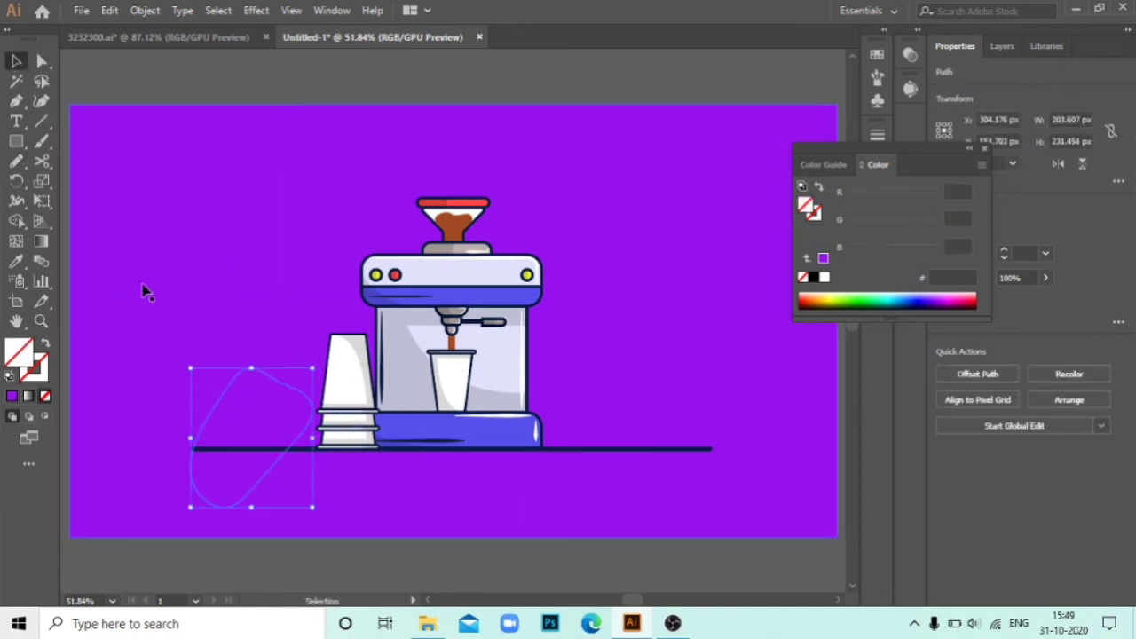
key(ctrl+z)
click(233, 398)
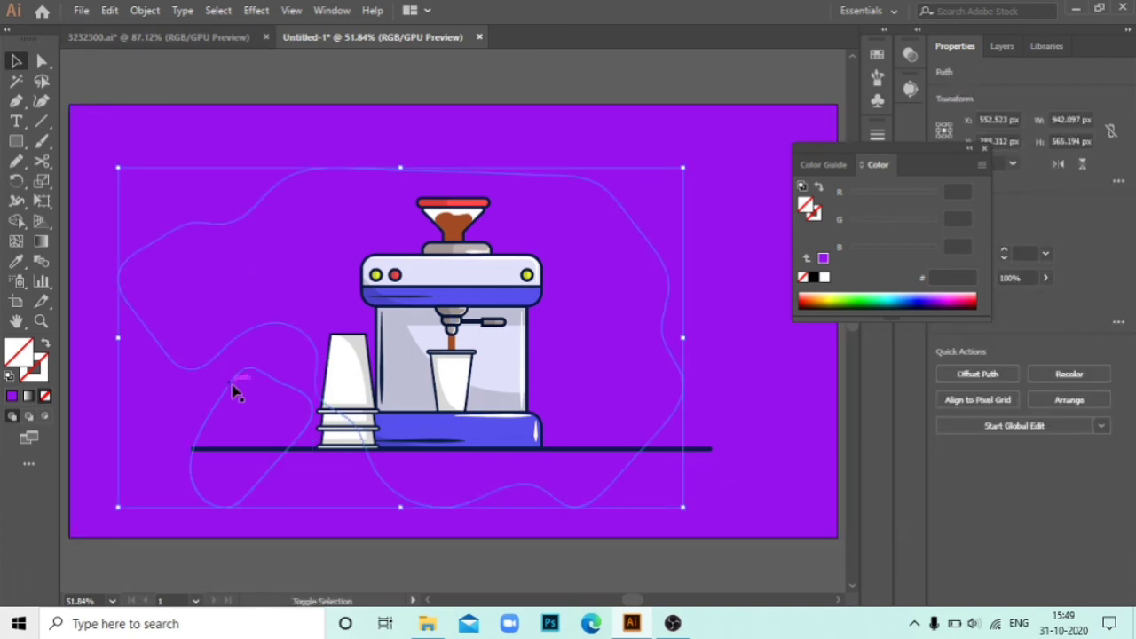
shift+click(233, 394)
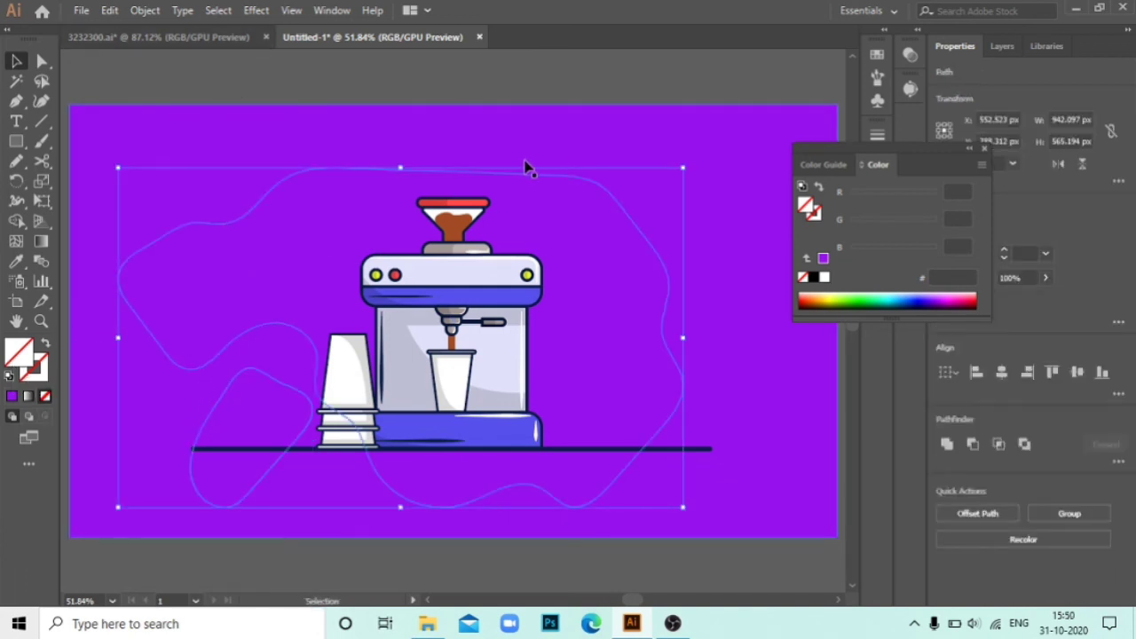
double_click(18, 353)
click(513, 228)
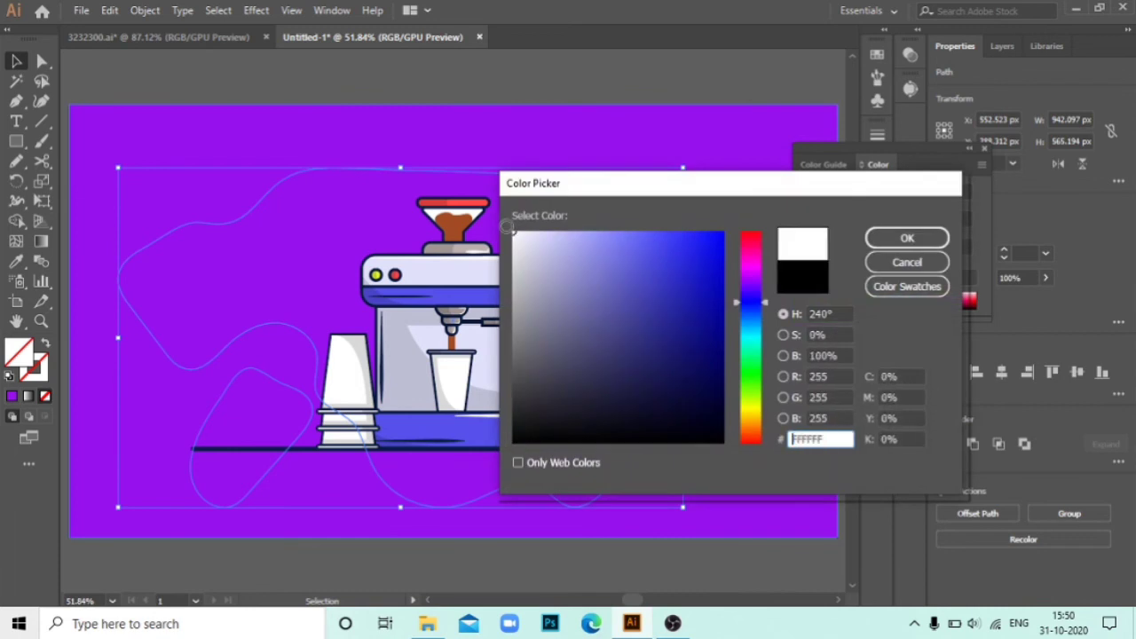
click(894, 235)
text(10)
key(Return)
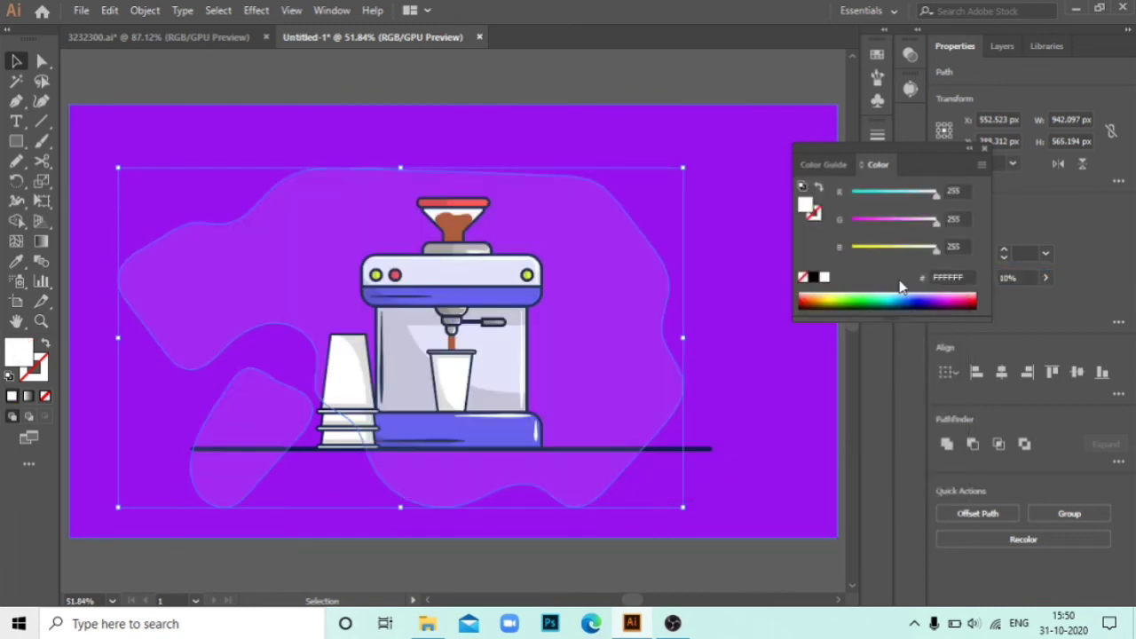
click(234, 142)
click(234, 375)
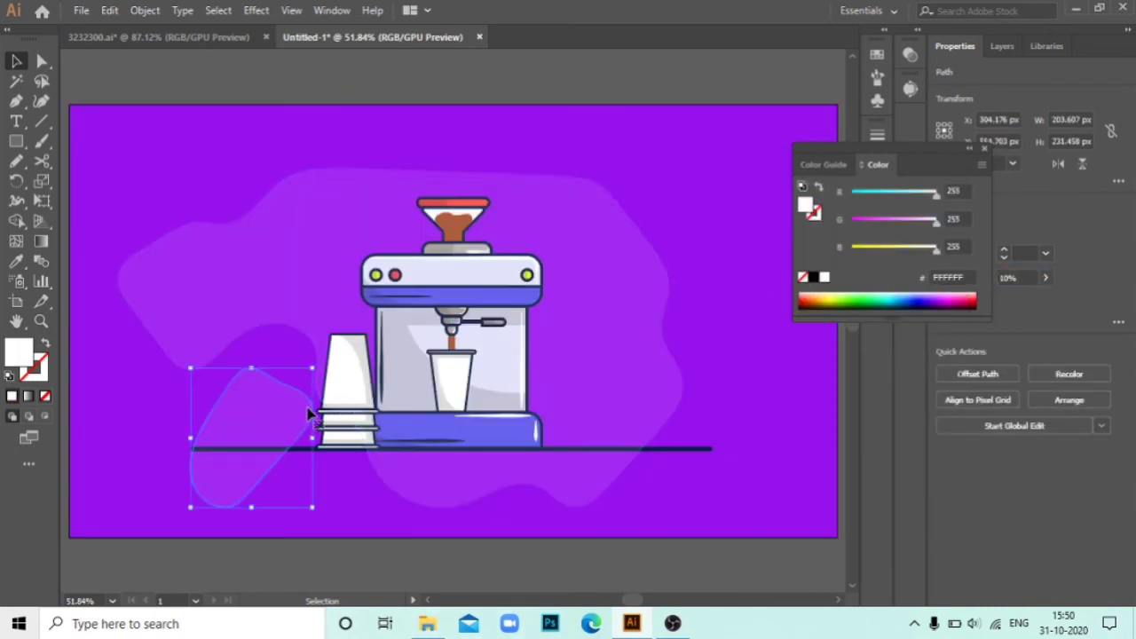
key(ctrl+shift+a)
key(n)
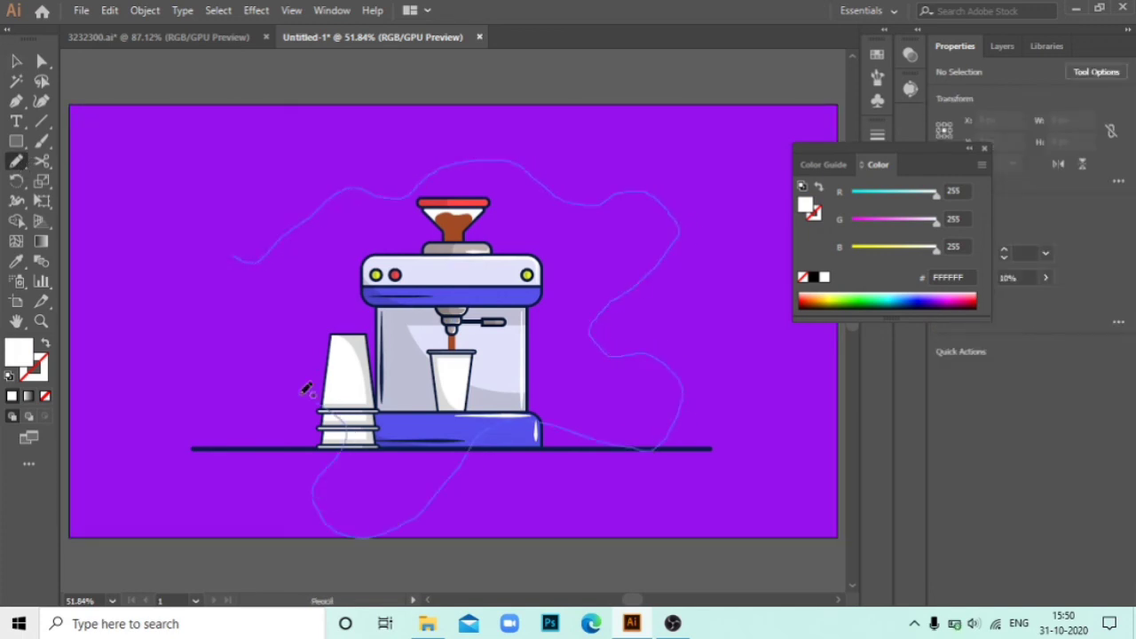
- Draw a large blob and a small top-left blob, filled white at 10% opacity
drag(240, 251, 238, 257)
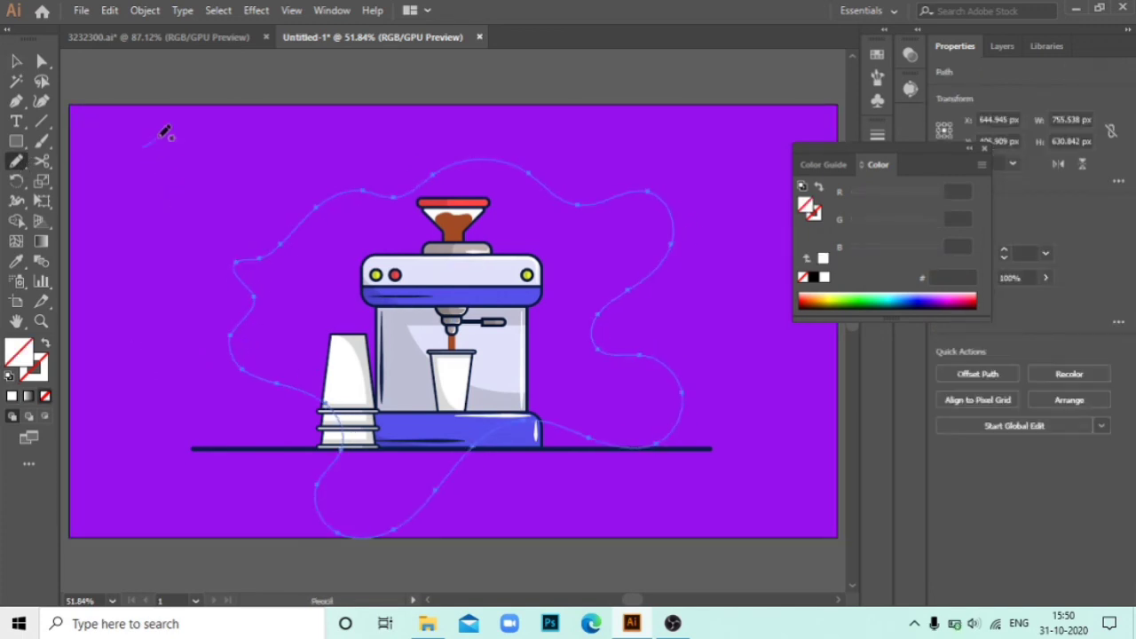
drag(144, 144, 147, 142)
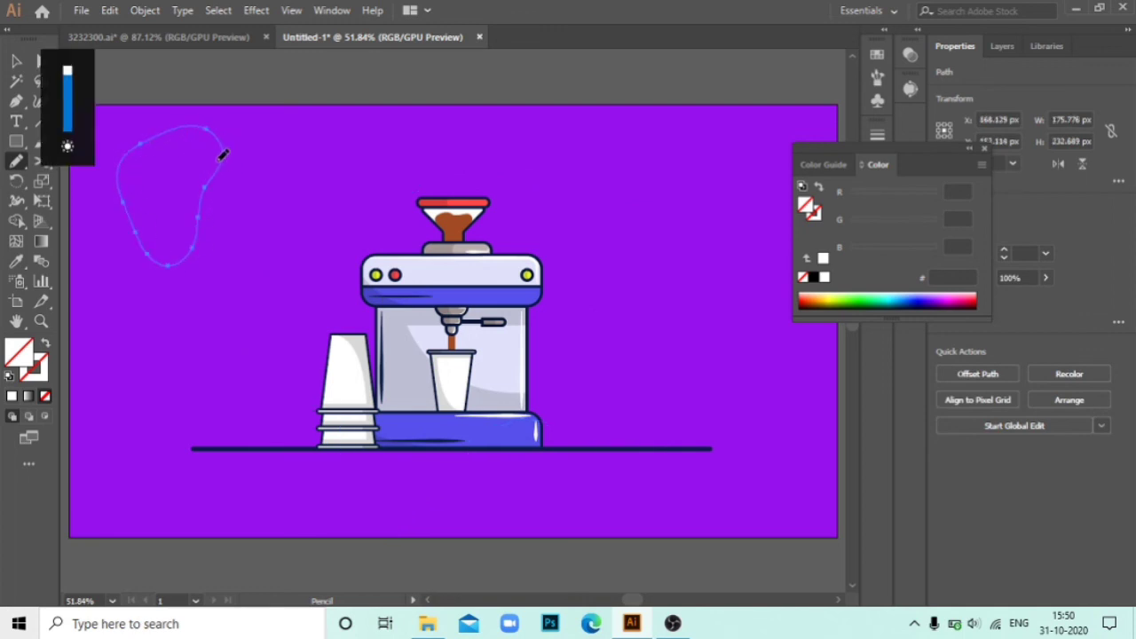
click(12, 59)
shift+click(588, 321)
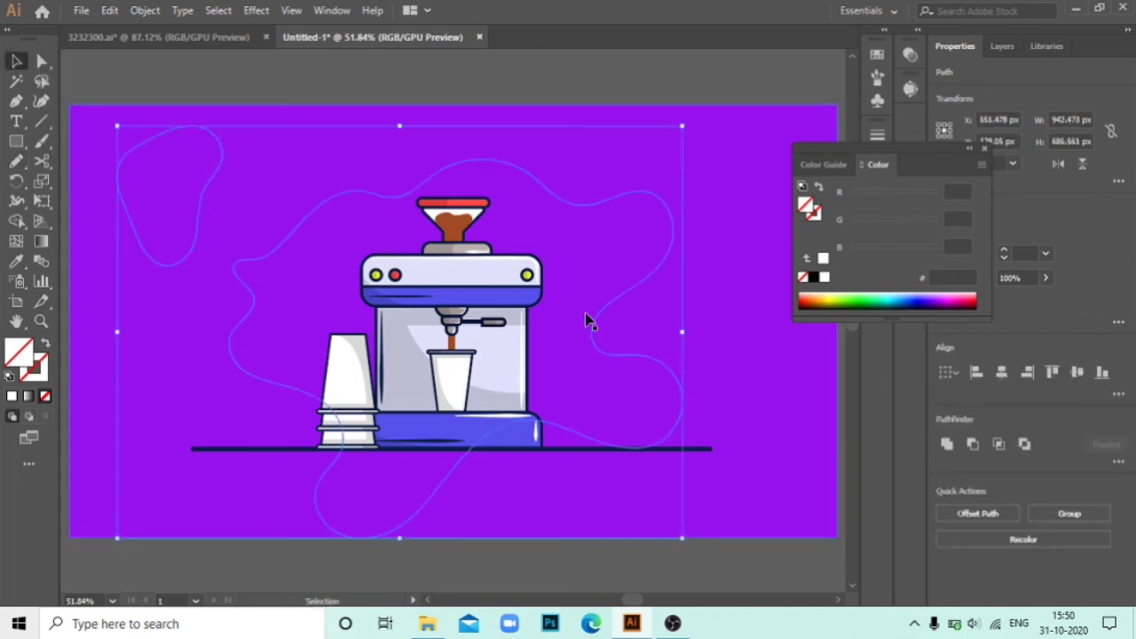
click(825, 278)
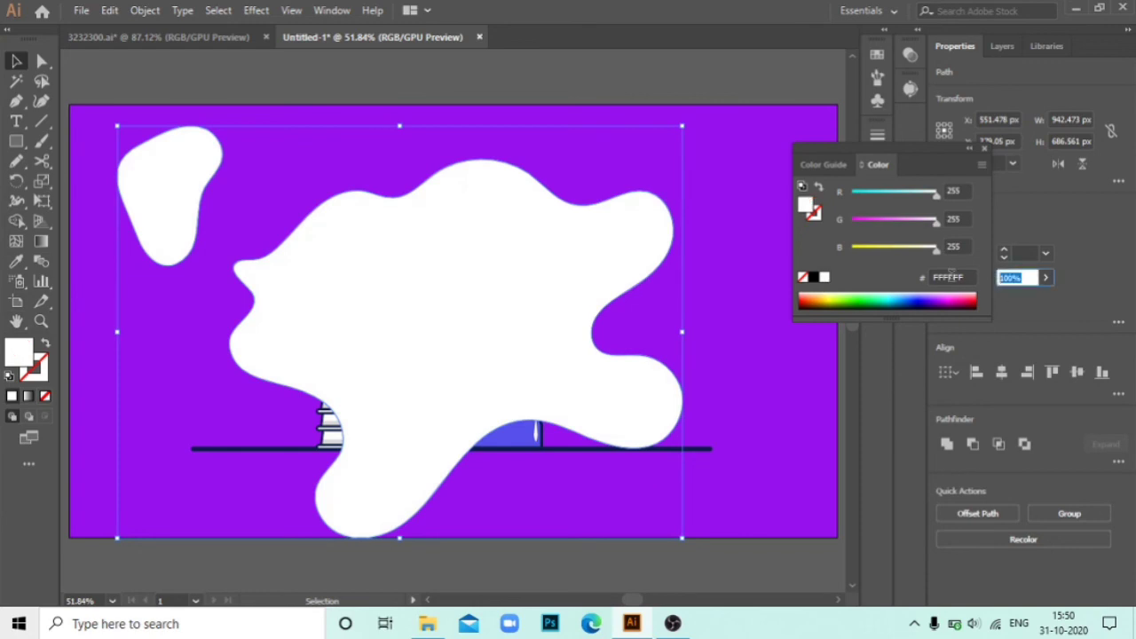
text(10)
key(Return)
click(165, 80)
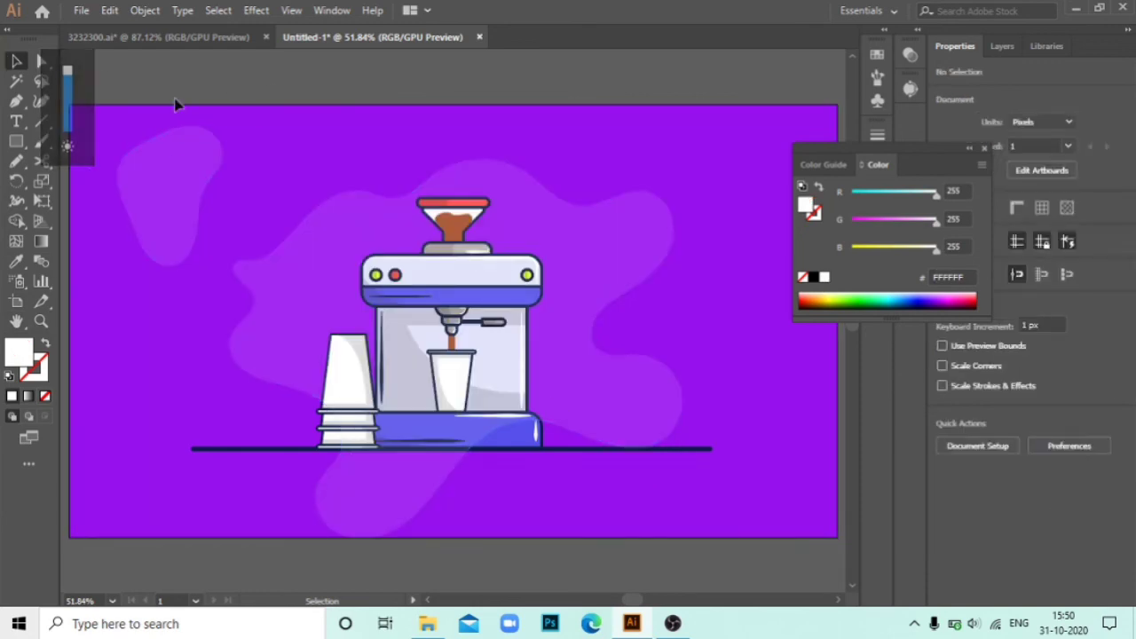
- Send the blobs behind the artwork and the purple background behind them
click(266, 138)
click(142, 177)
shift+click(558, 221)
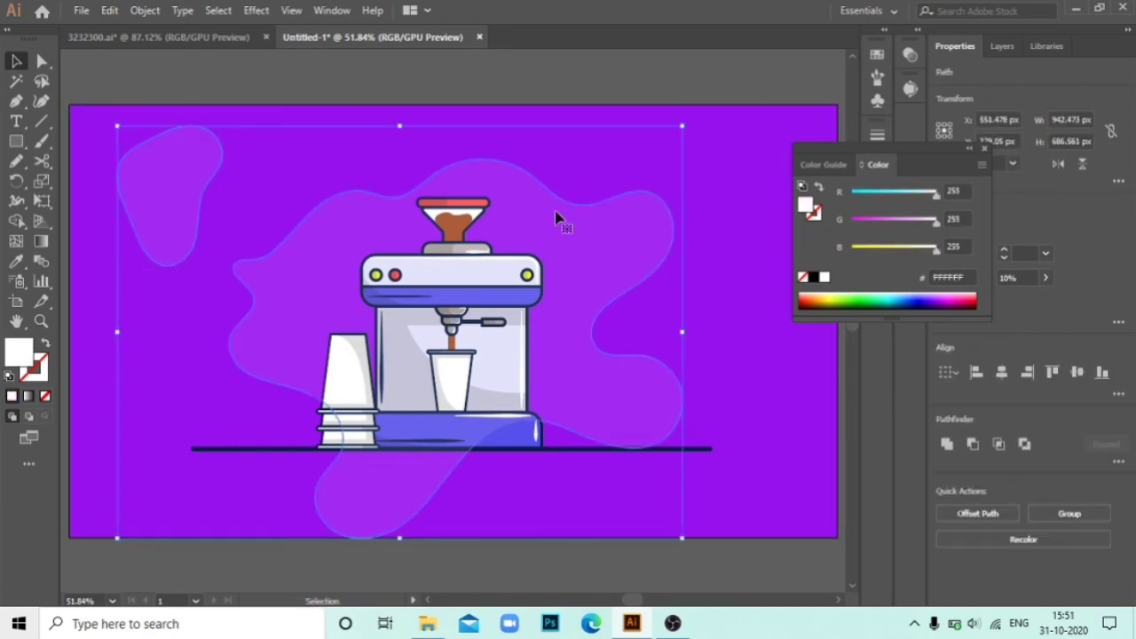
right_click(558, 221)
click(791, 507)
right_click(746, 169)
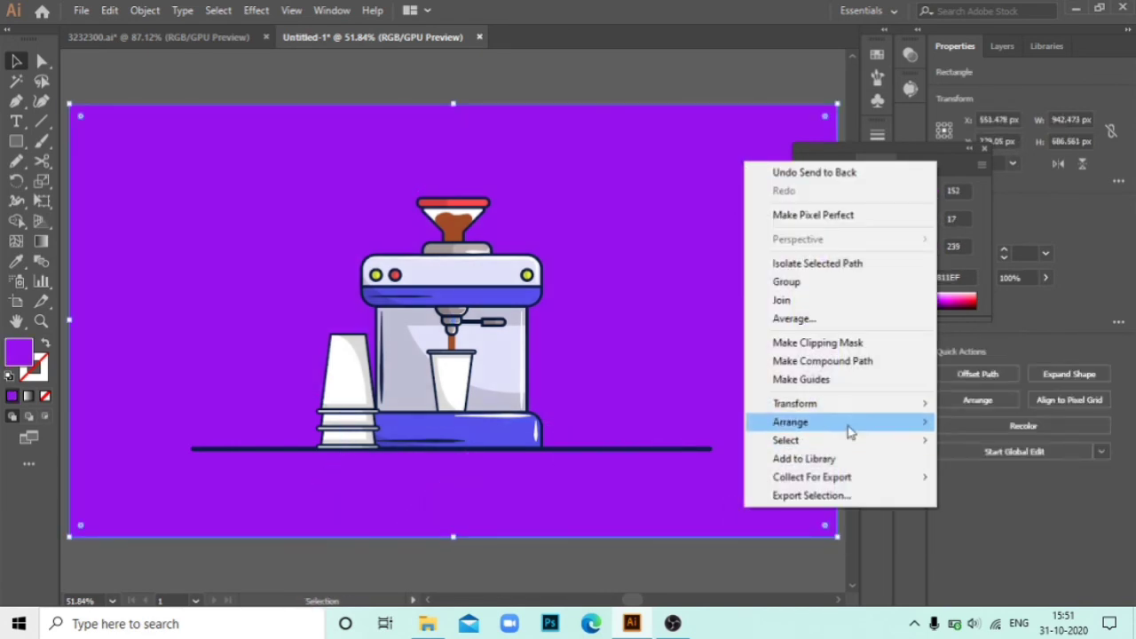
click(581, 477)
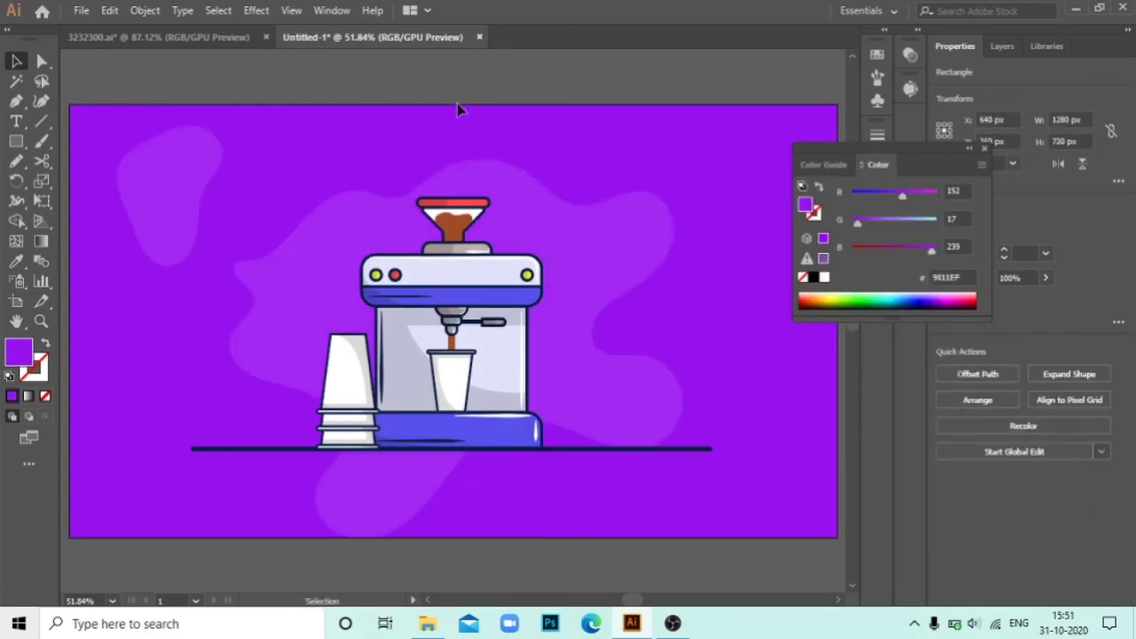
click(457, 103)
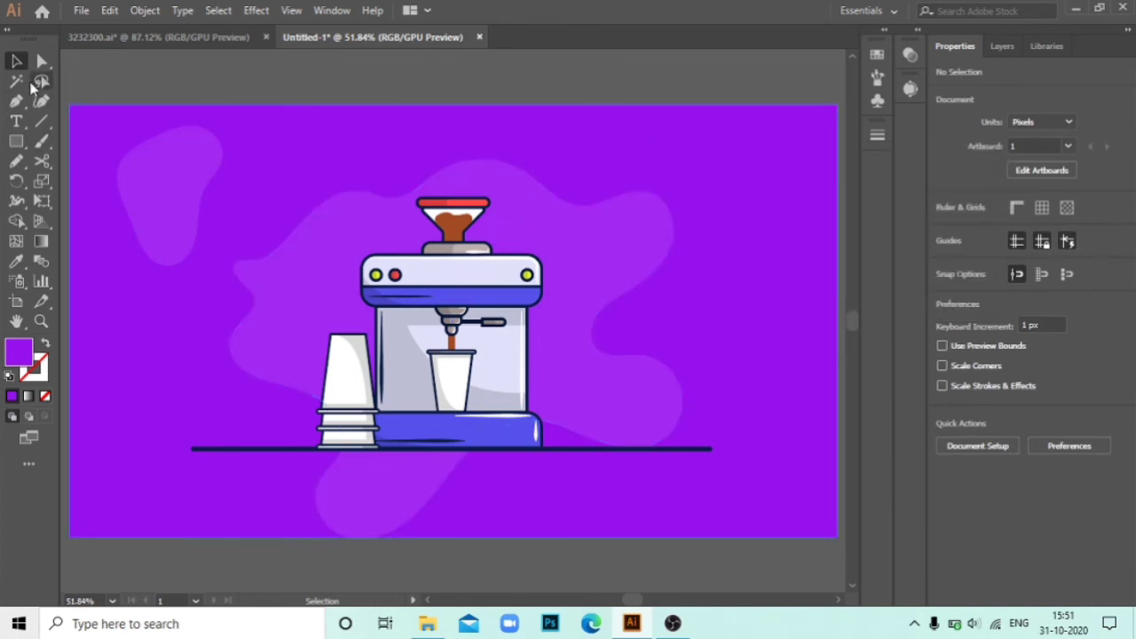
- Draw a small circle above the artboard and make it an outline ring with a 5 pt stroke
right_click(16, 141)
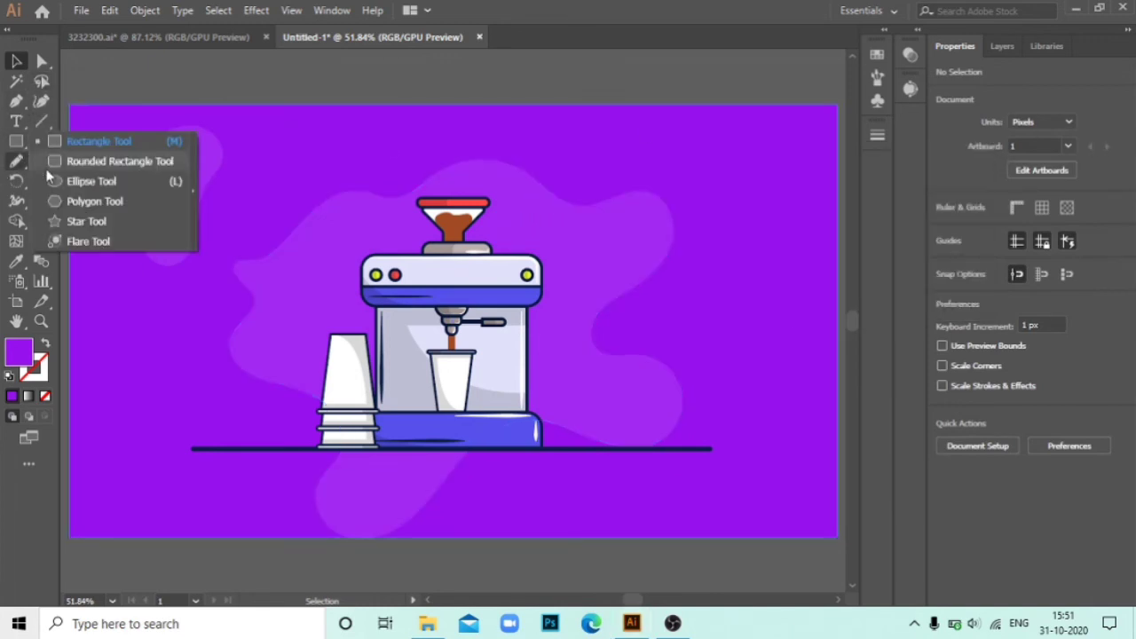
click(53, 180)
drag(312, 68, 330, 86)
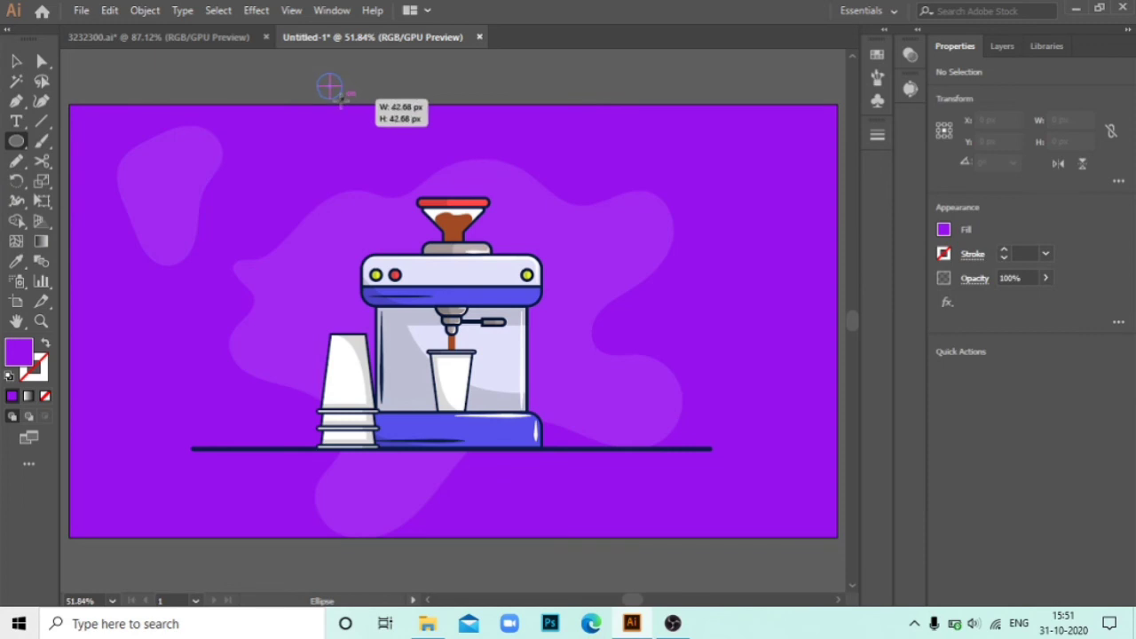
key(shift+x)
click(1004, 250)
click(1004, 251)
click(1004, 250)
click(1004, 250)
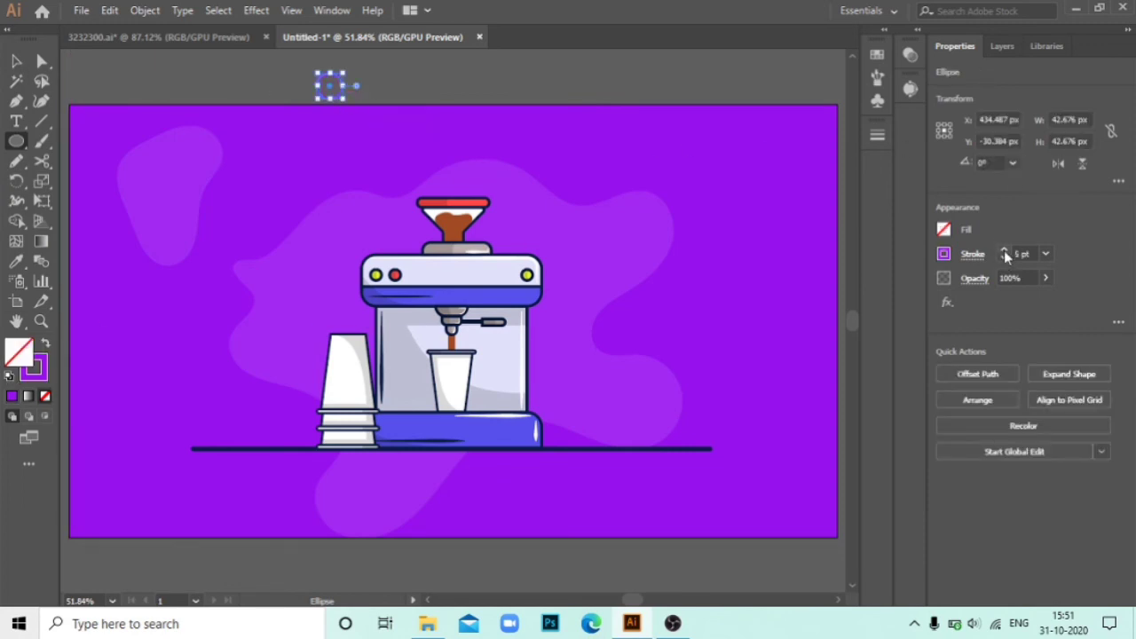
- Change the ring's outline colour to dark purple #610DA3
key(v)
click(377, 89)
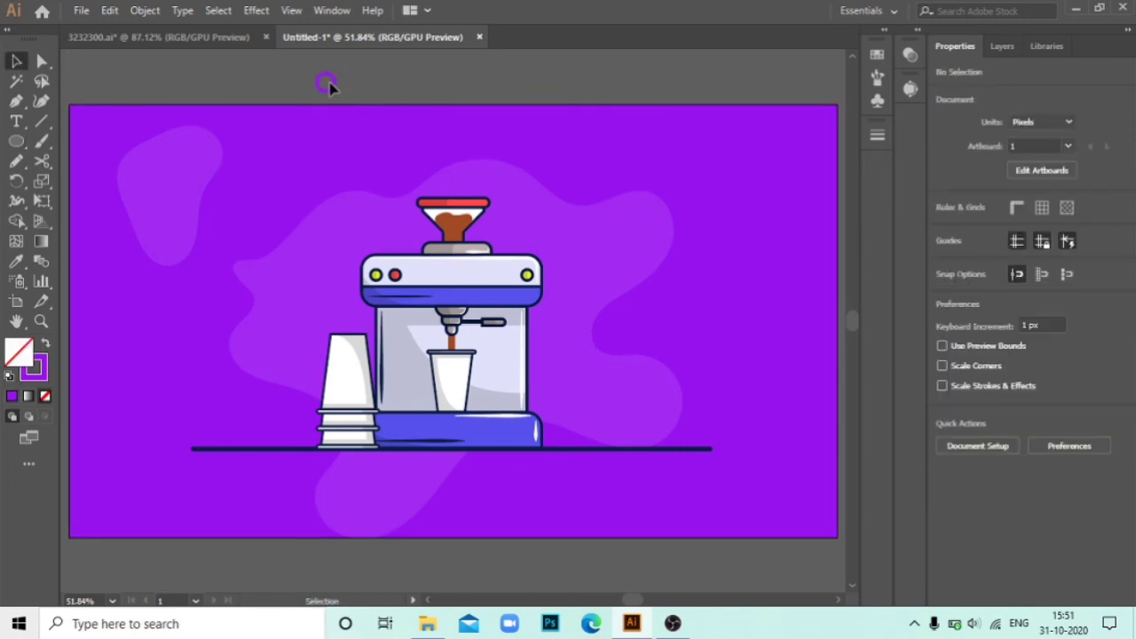
click(326, 81)
double_click(33, 366)
drag(706, 249, 707, 307)
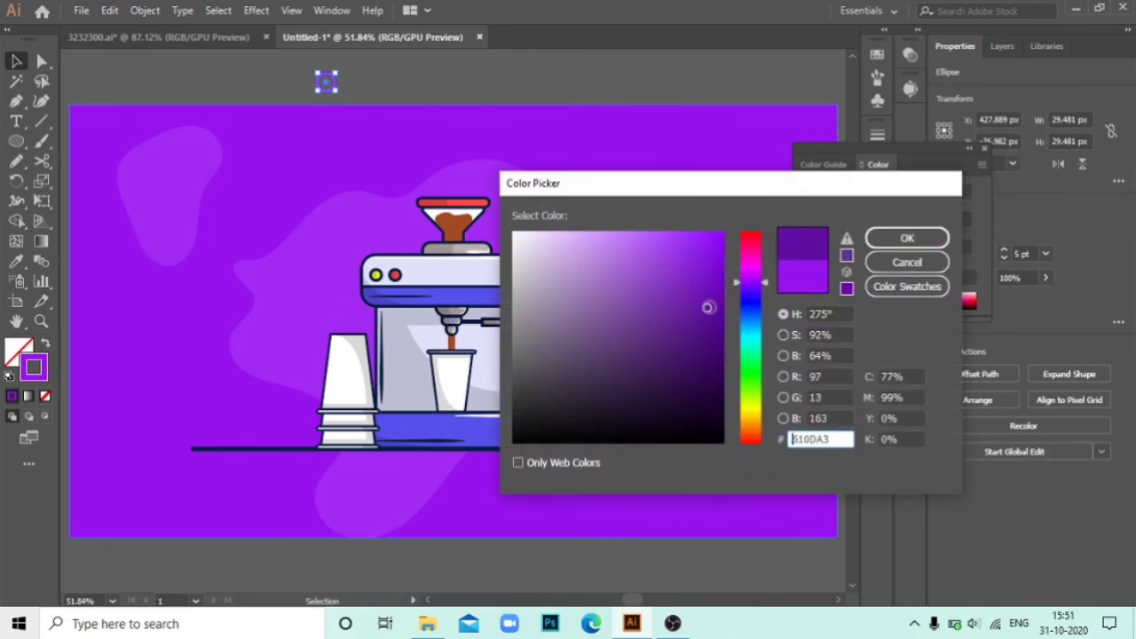
click(907, 237)
- Alt-drag copies of the ring around the purple background near the coffee machine
click(460, 63)
click(326, 81)
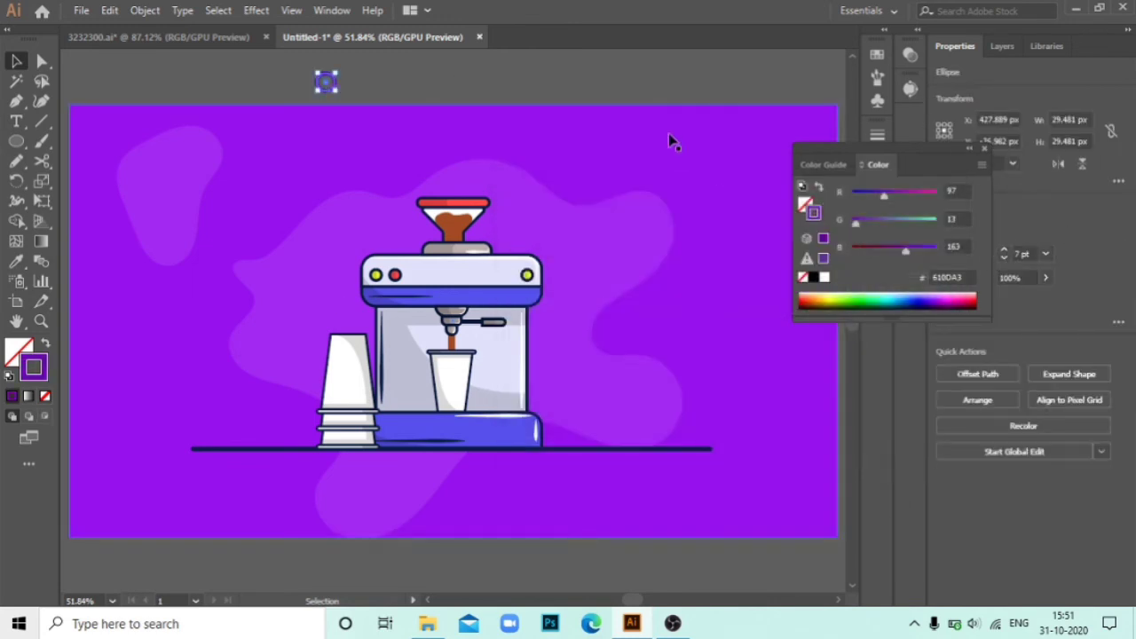
mouse_move(326, 81)
mouse_down()
mouse_move(572, 198)
mouse_move(317, 253)
mouse_move(624, 477)
mouse_move(728, 321)
mouse_move(255, 474)
mouse_up()
click(644, 91)
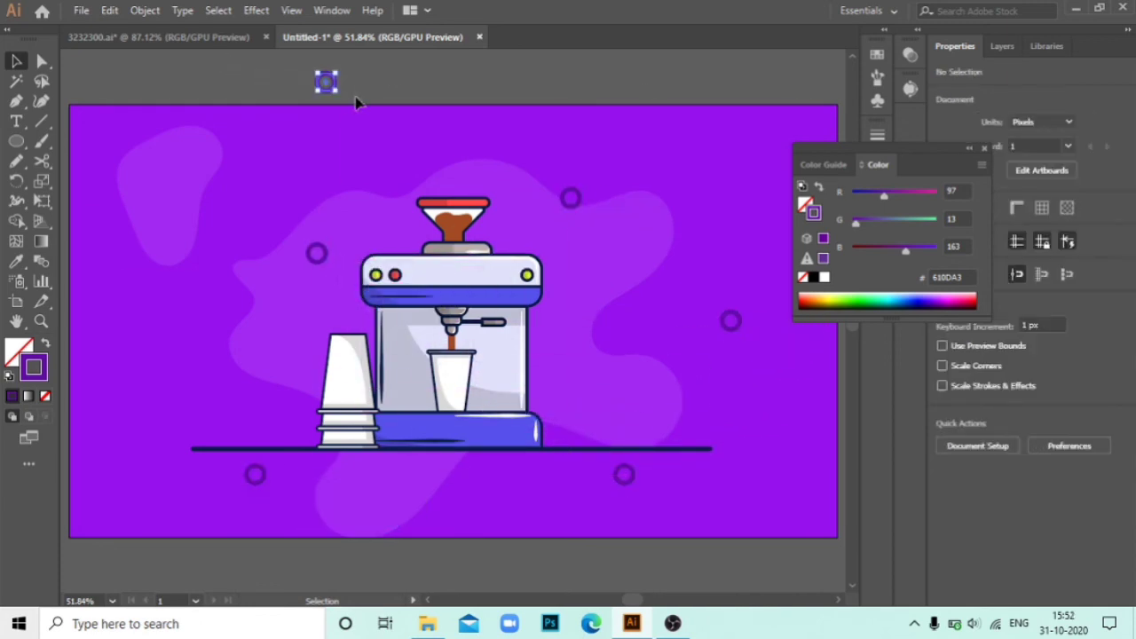
drag(16, 141, 93, 221)
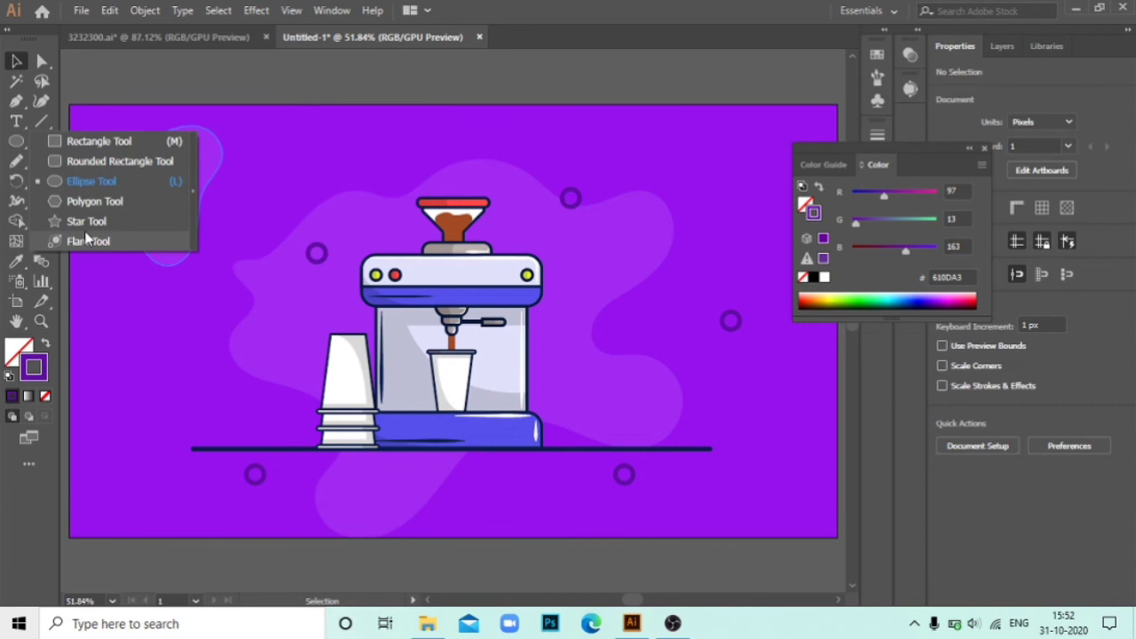
- Create a four-point star with the Star tool
click(205, 68)
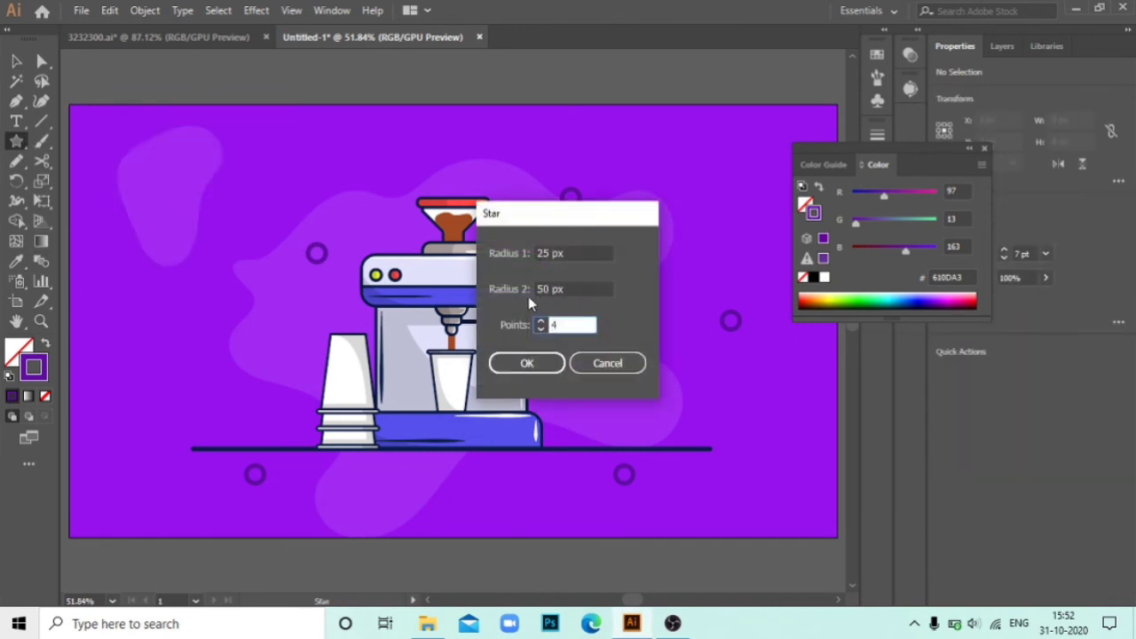
click(527, 363)
scroll(231, 218, up, 3)
scroll(195, 257, up, 2)
- Rotate the star 45° and stretch its points outward into a sparkle shape
key(a)
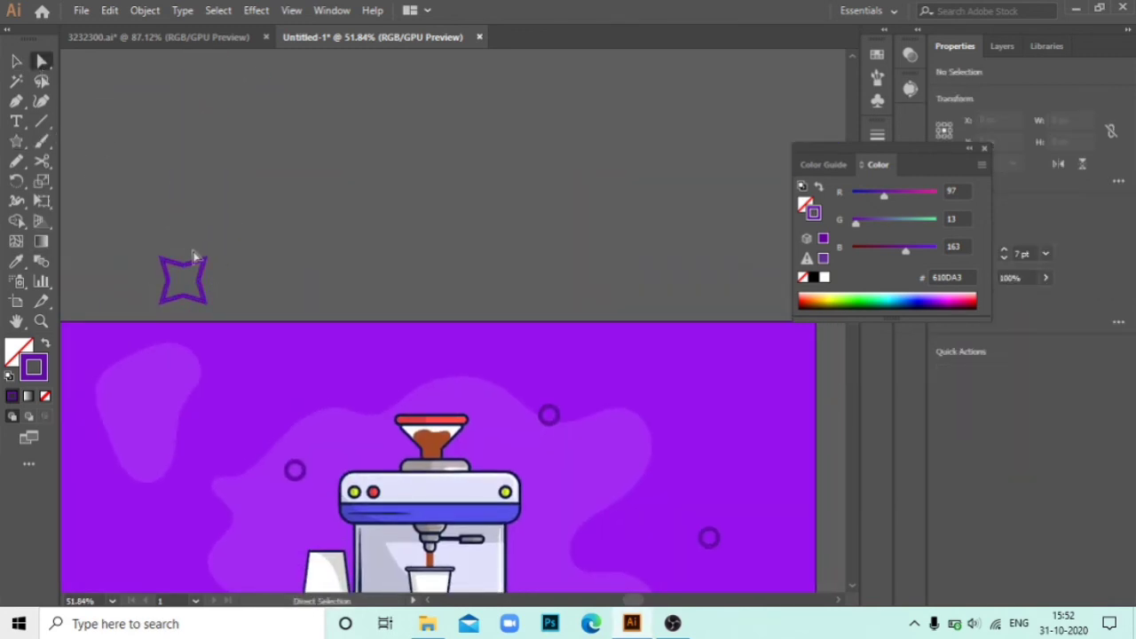
click(196, 257)
key(v)
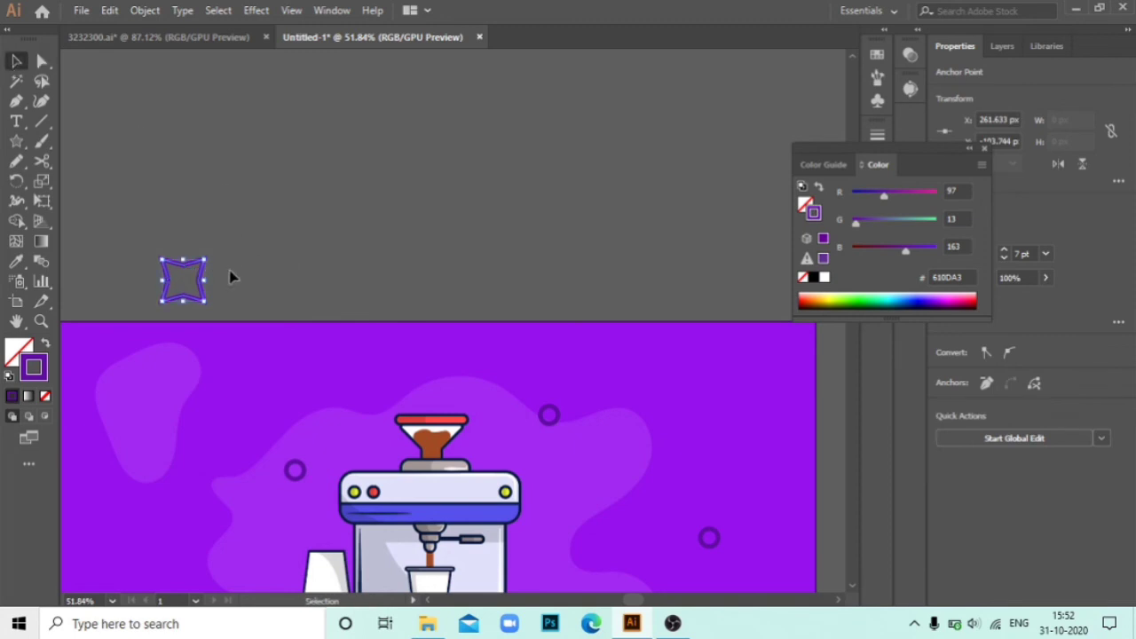
mouse_move(229, 278)
mouse_down()
mouse_move(234, 251)
mouse_move(219, 265)
mouse_up()
click(157, 243)
key(a)
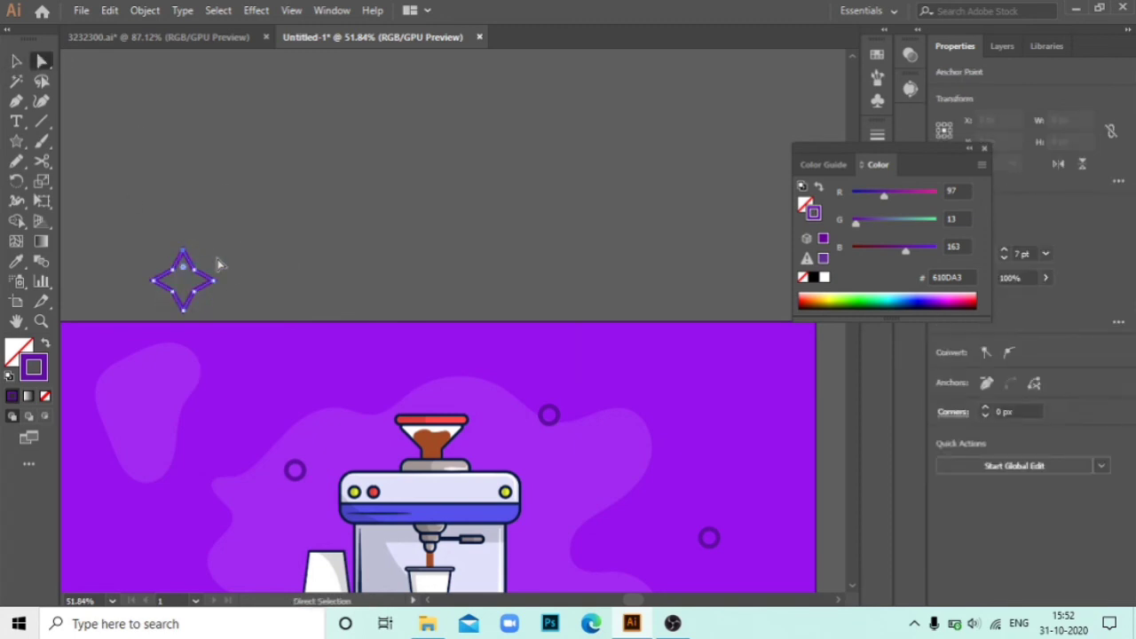
key(shift+Up)
key(shift+Up)
key(shift+Up)
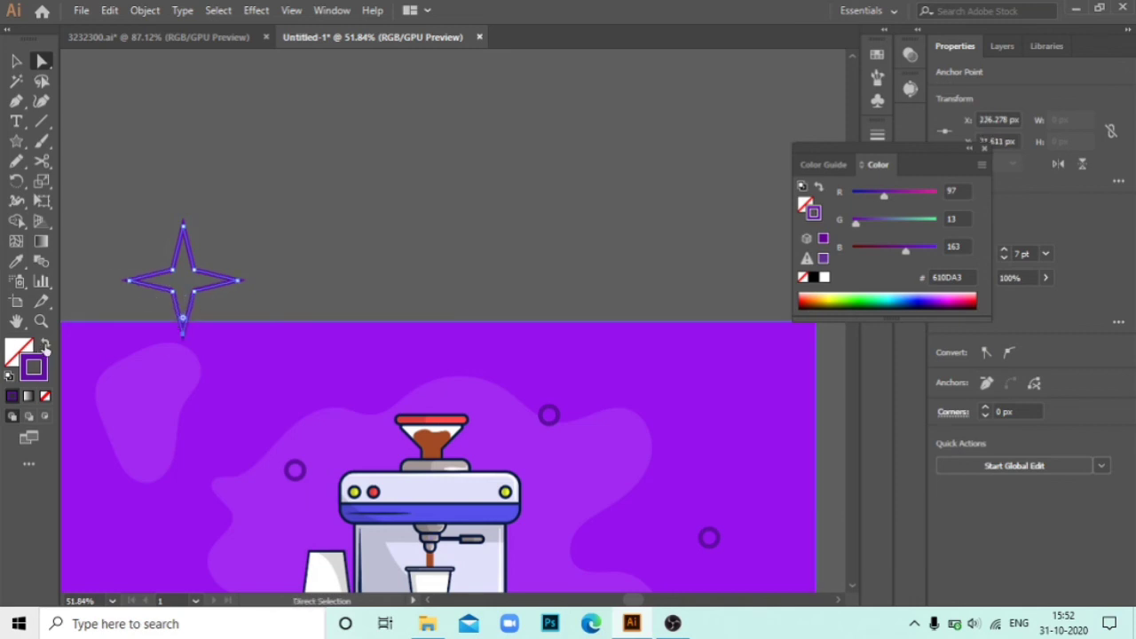
- Make the sparkle solid purple, resize it, and place a copy left of the cups
key(shift+x)
key(v)
drag(182, 333, 190, 242)
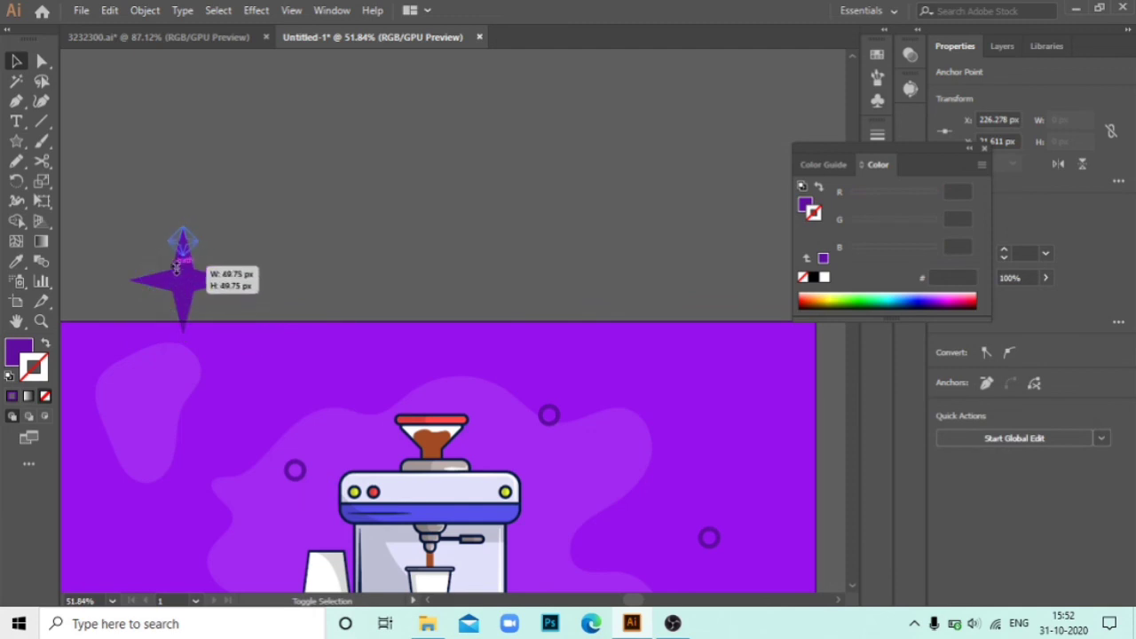
scroll(196, 95, down, 3)
mouse_move(194, 95)
mouse_down()
mouse_move(368, 228)
mouse_move(255, 448)
mouse_move(586, 373)
mouse_move(555, 539)
mouse_move(599, 355)
mouse_up()
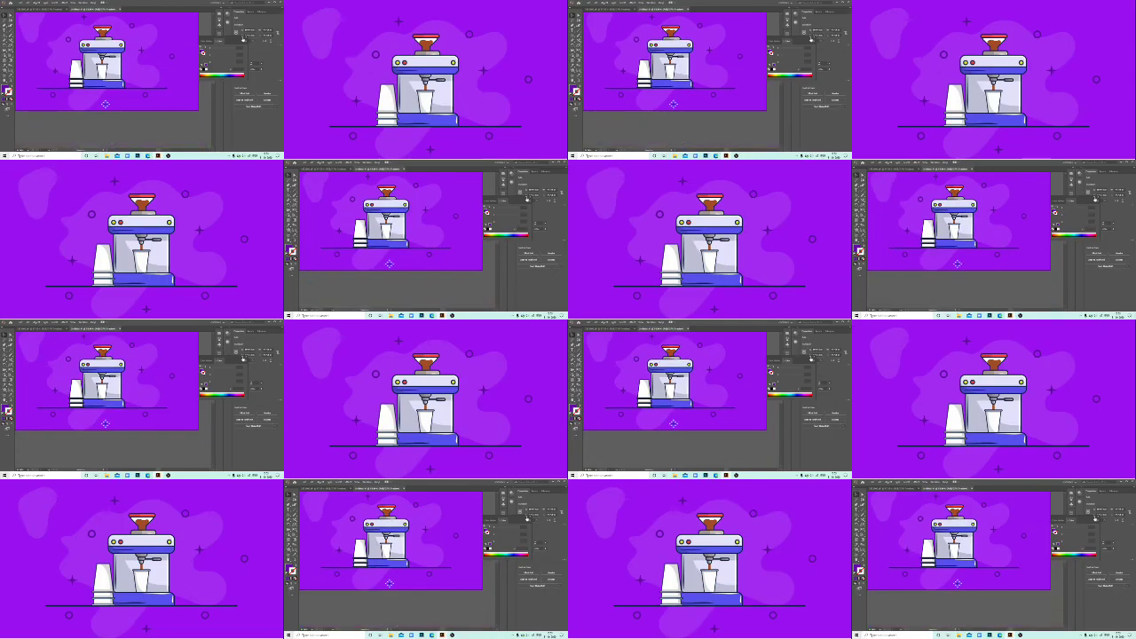